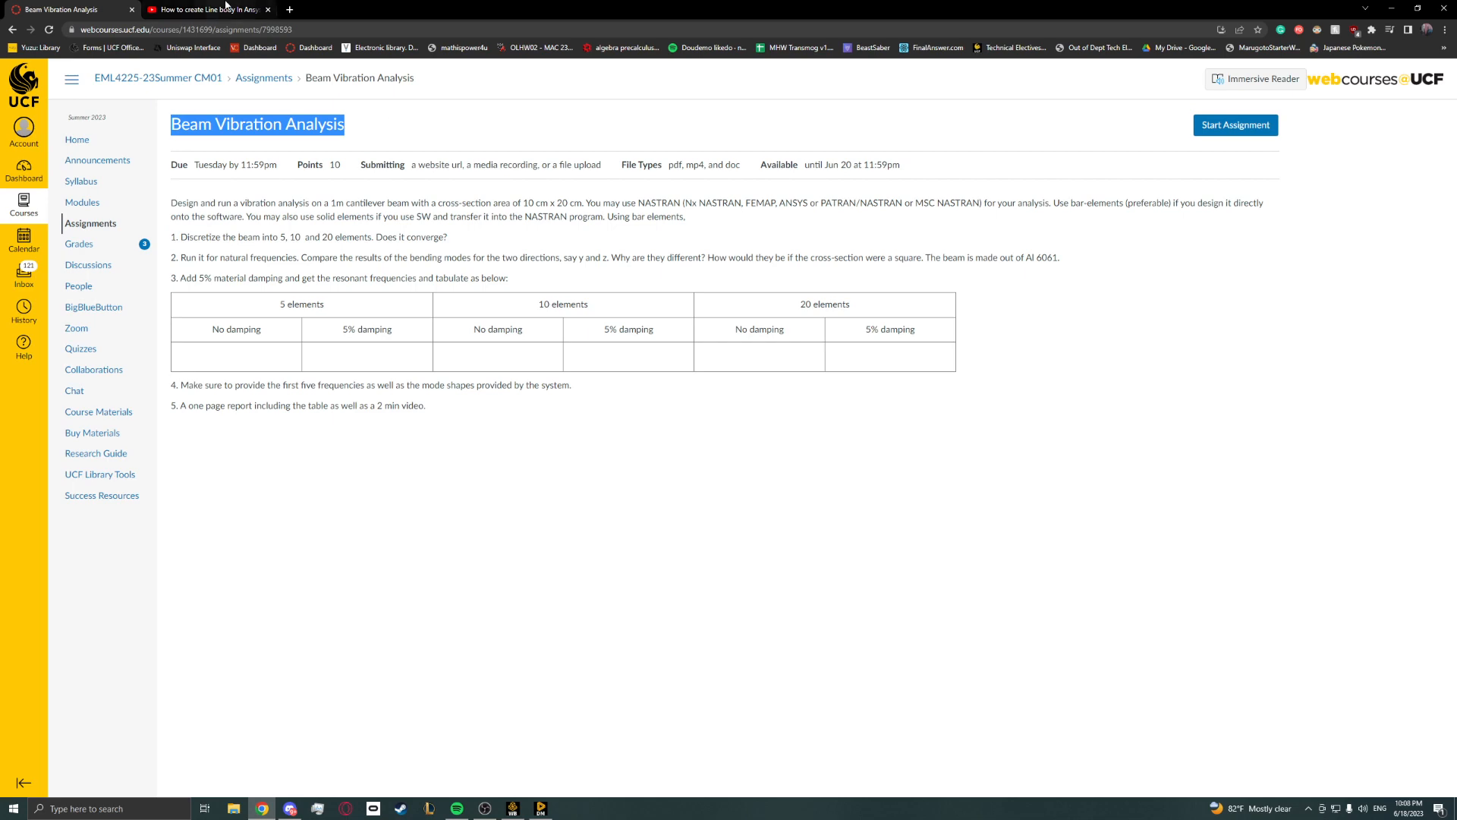
Review the Beam Vibration Analysis assignment and the line body tutorial page, and switch to Workbench to locate the Modal analysis system.
click(453, 134)
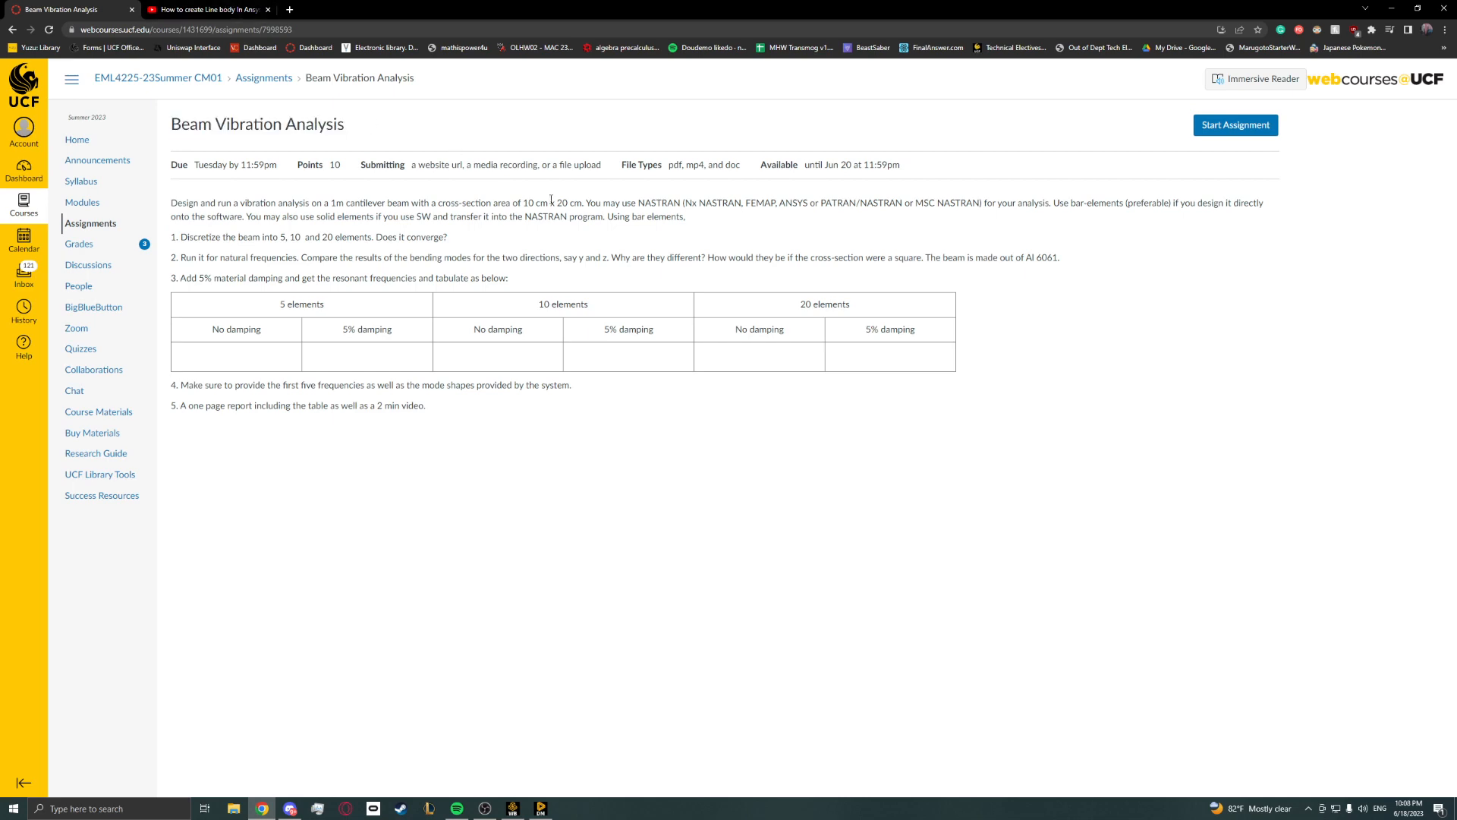
click(221, 5)
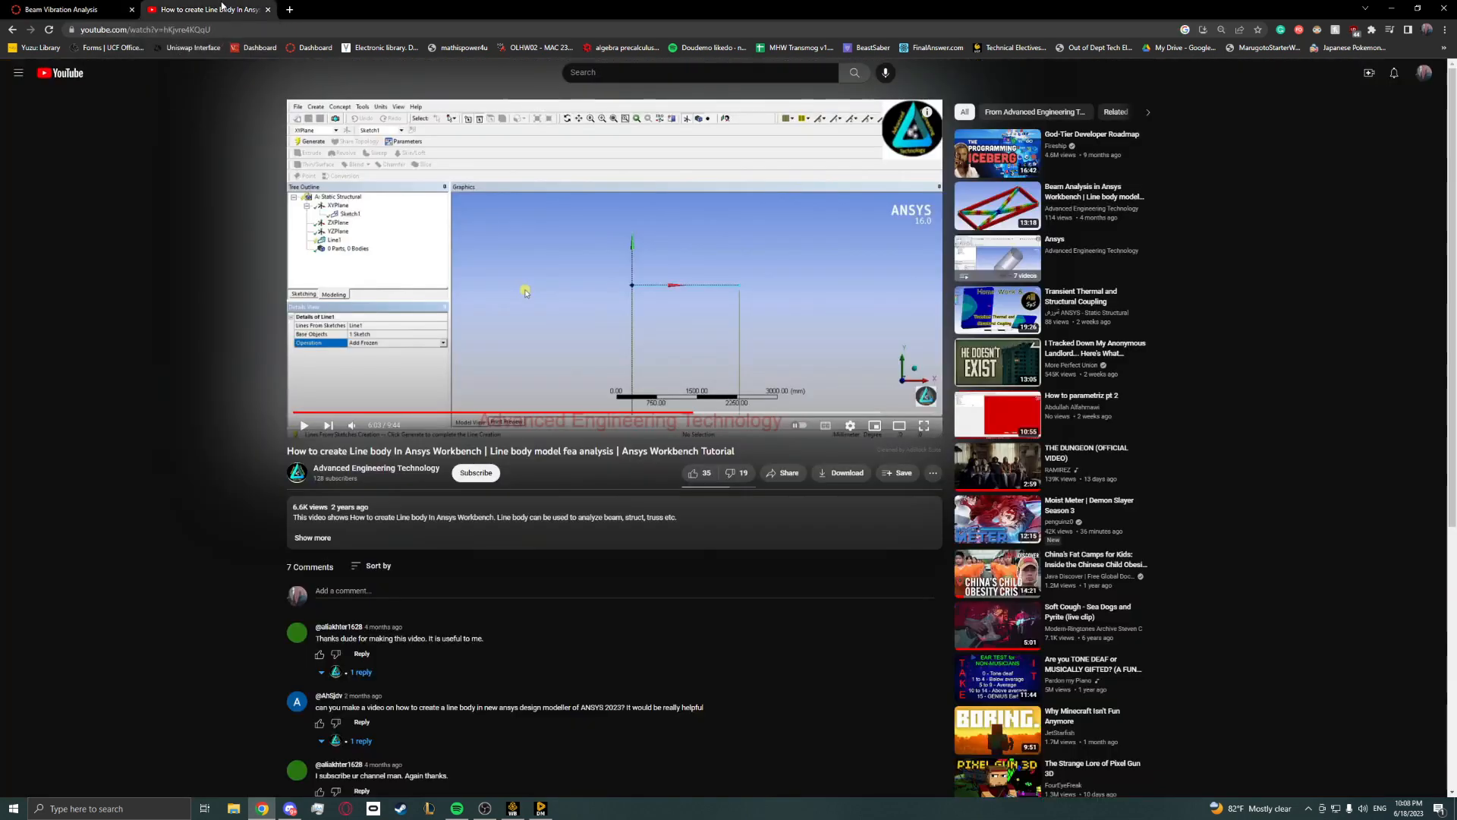
click(123, 7)
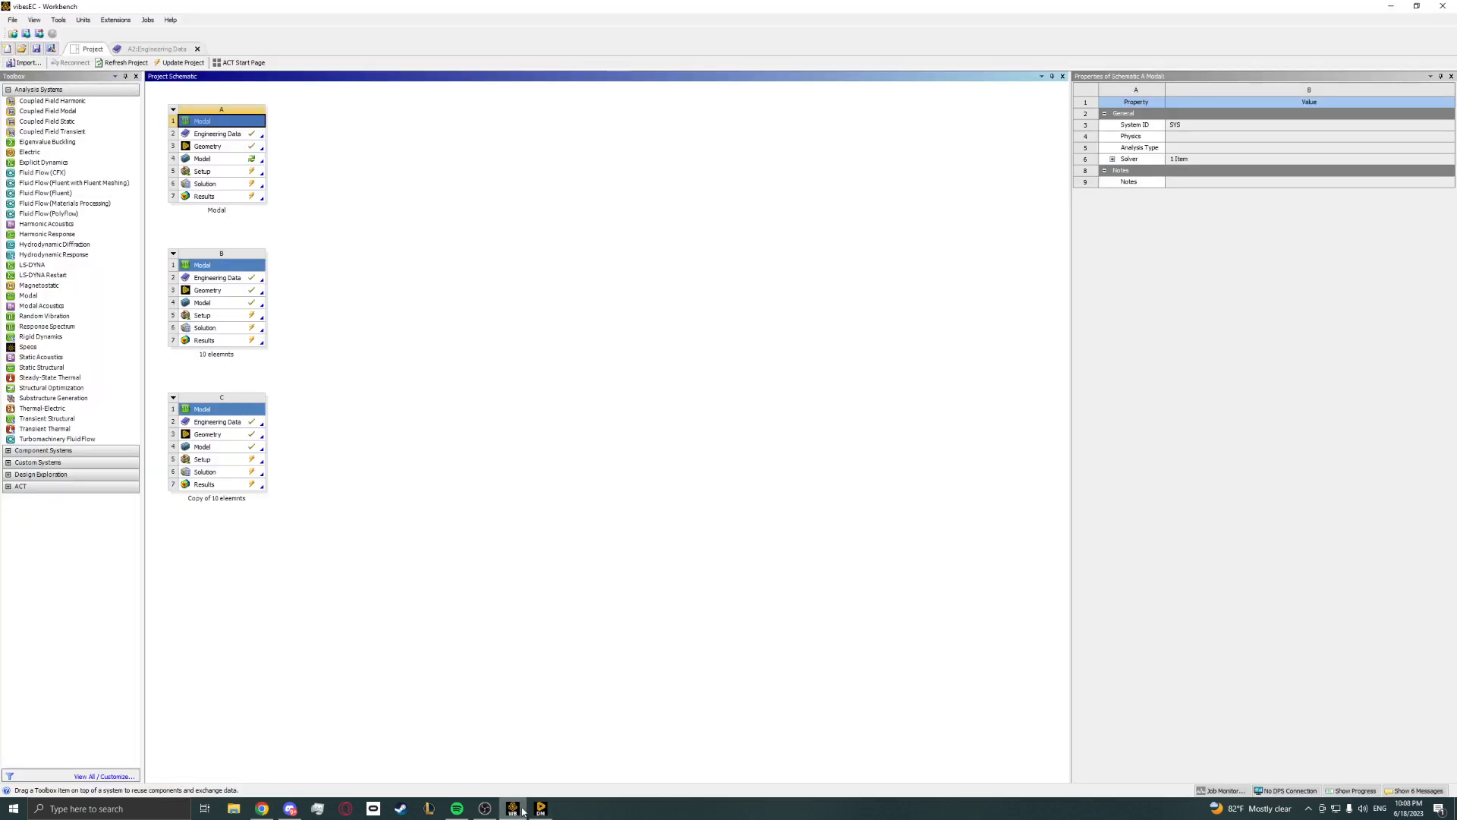
click(513, 809)
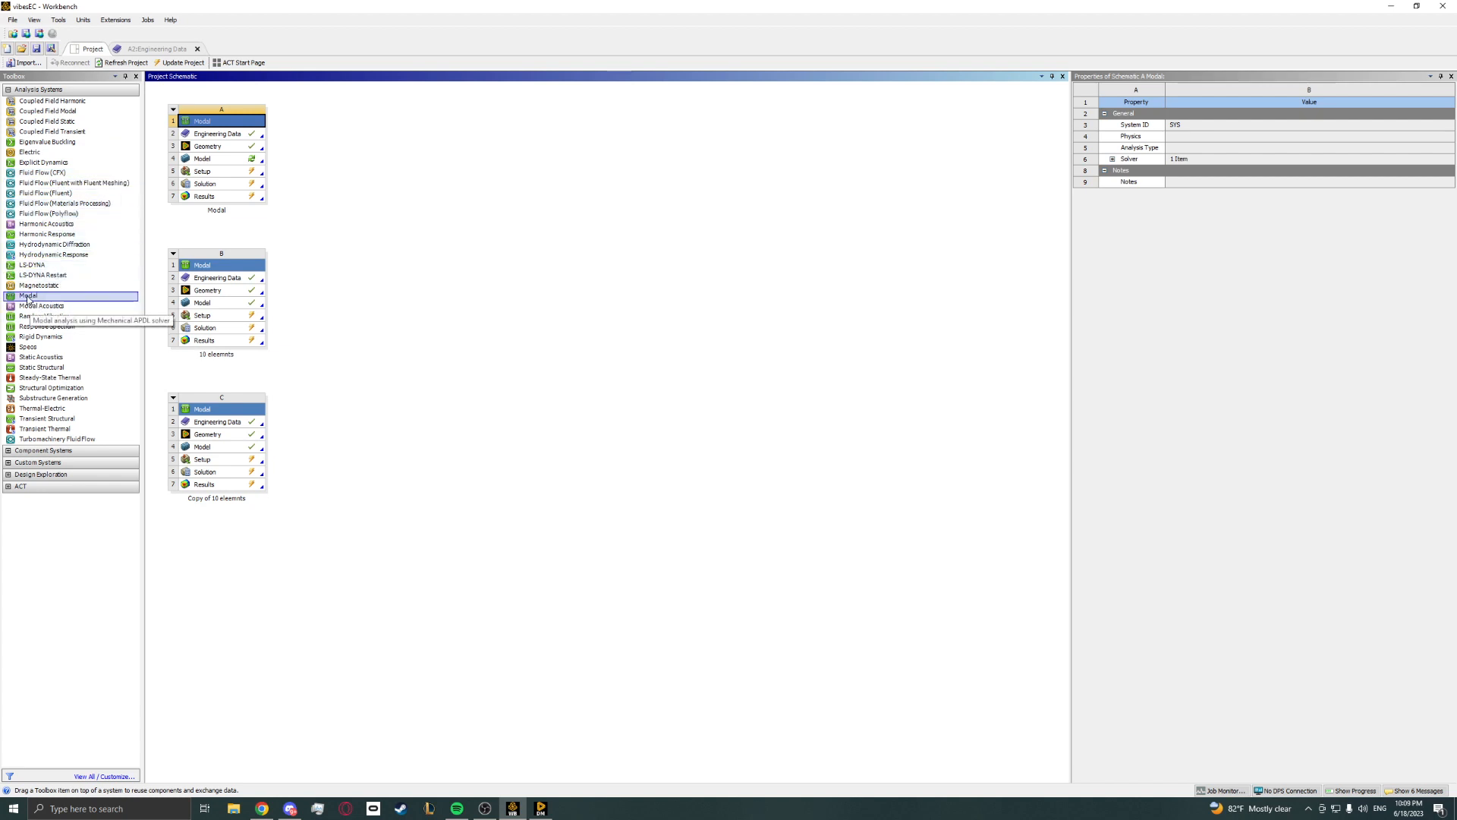
drag(27, 299, 102, 305)
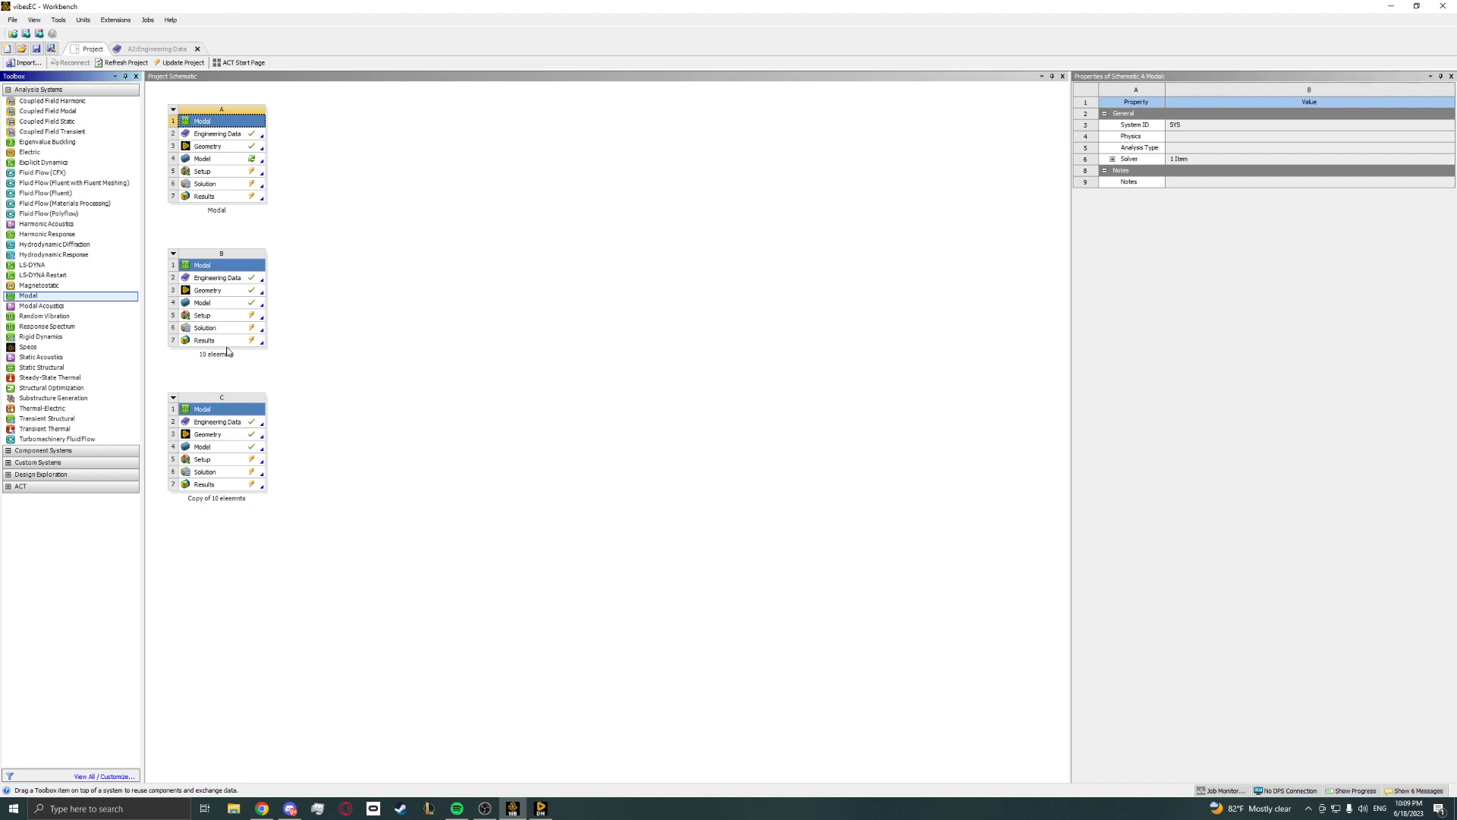
Open system A's Engineering Data and inspect the 6061 T6 wrought aluminum alloy in the ANSYS GRANTA sample data source.
click(234, 135)
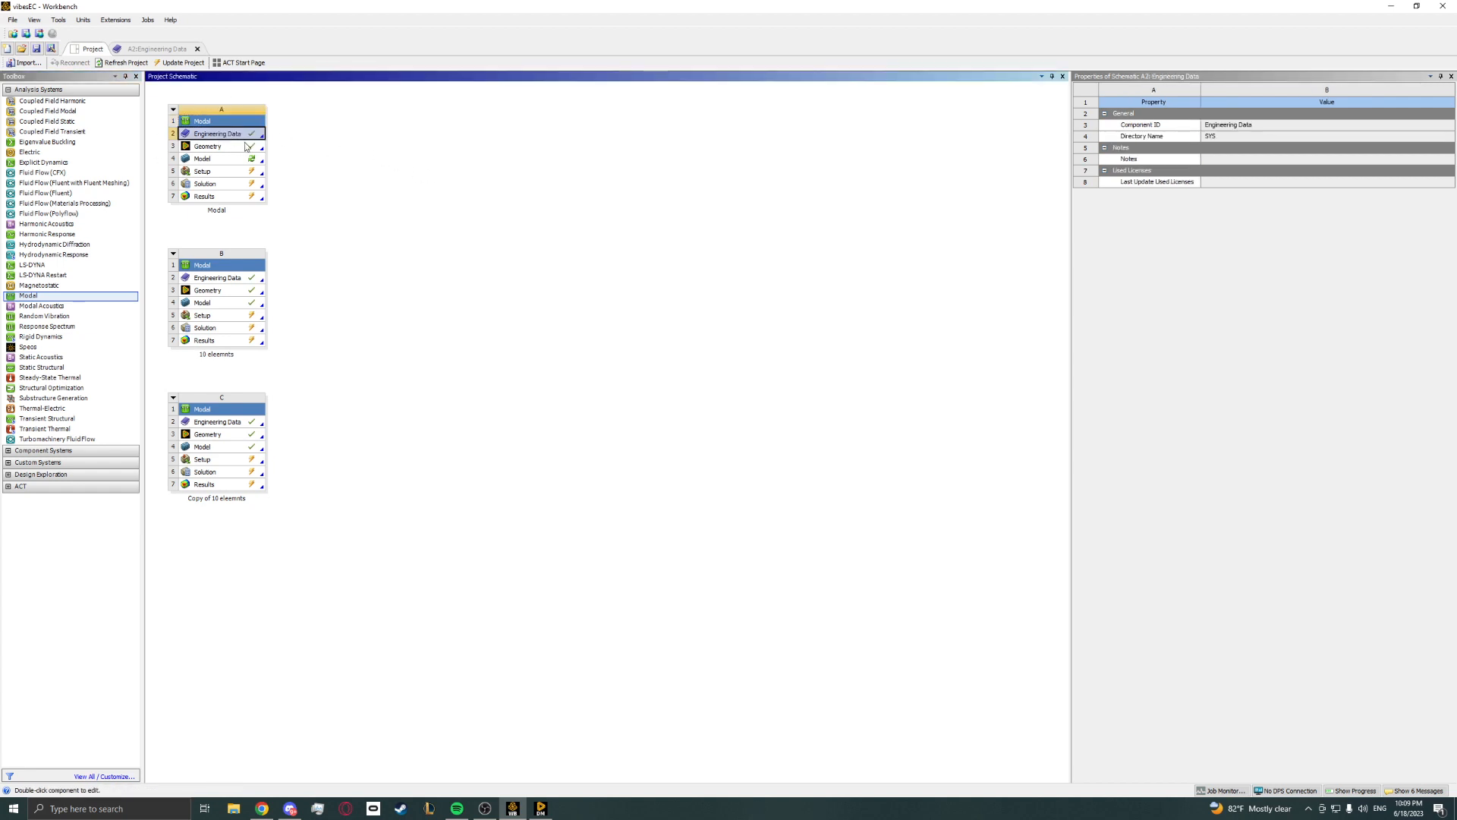
double_click(231, 136)
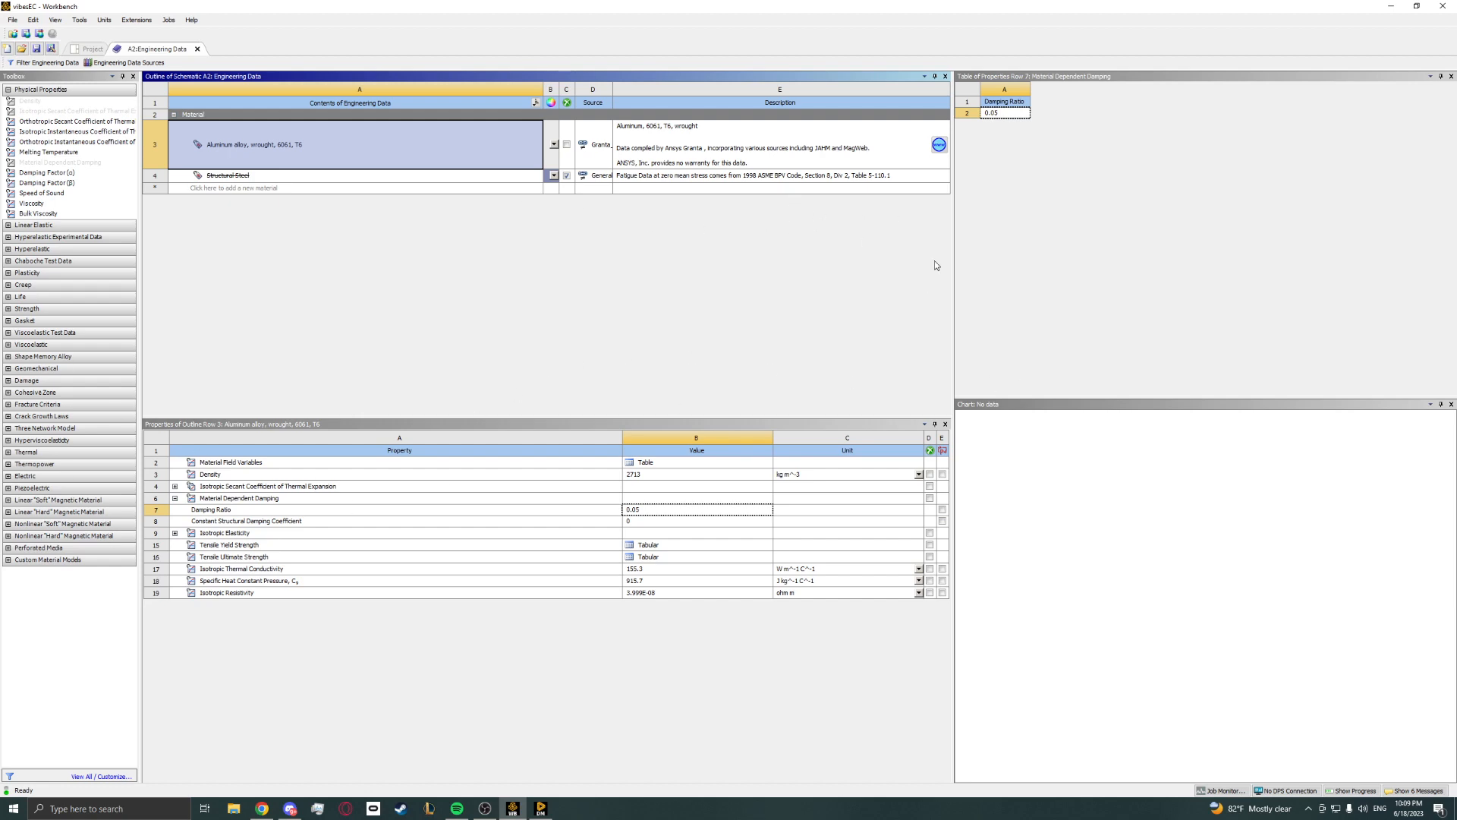
click(125, 62)
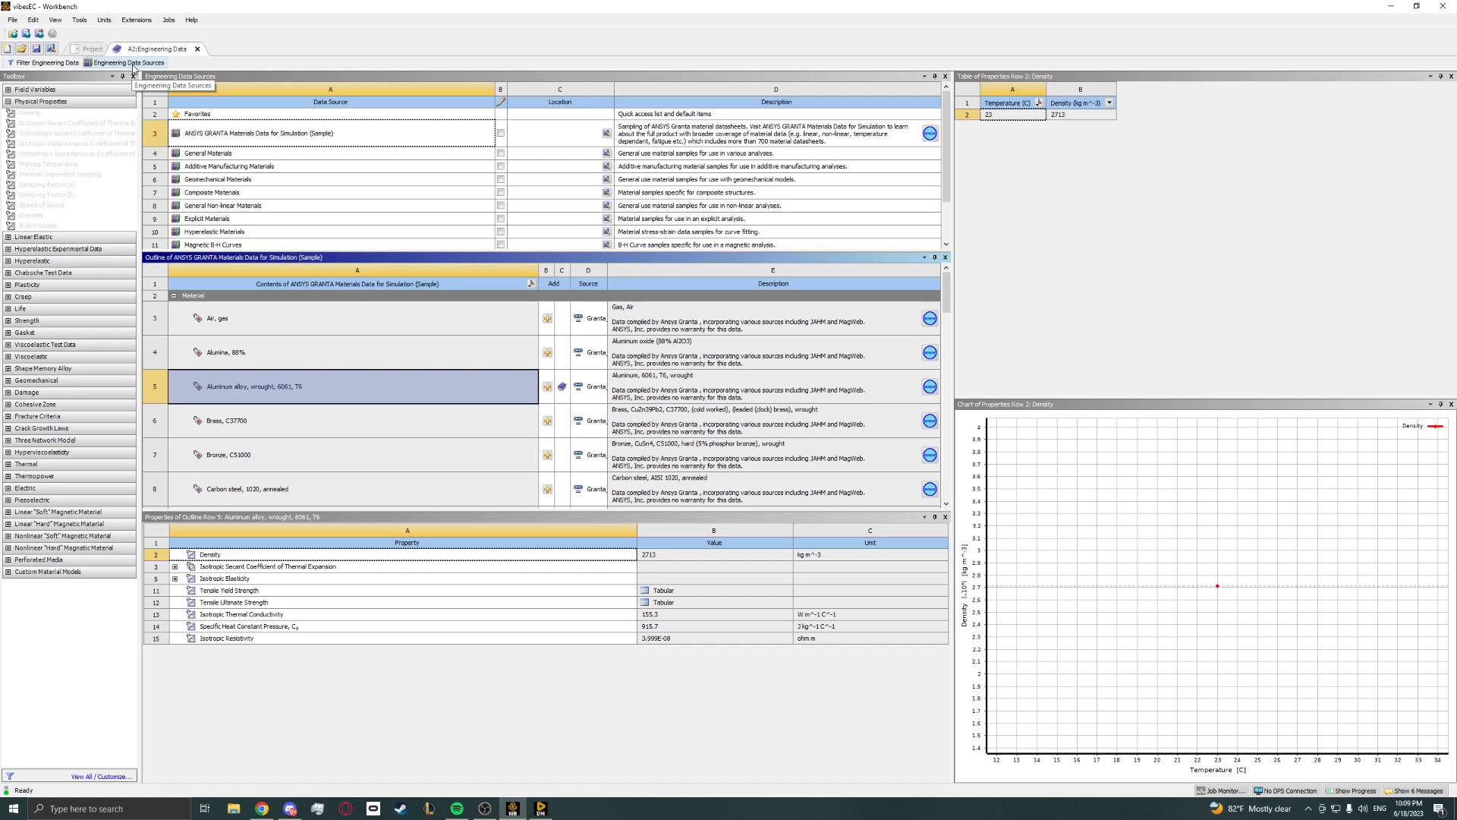
click(257, 141)
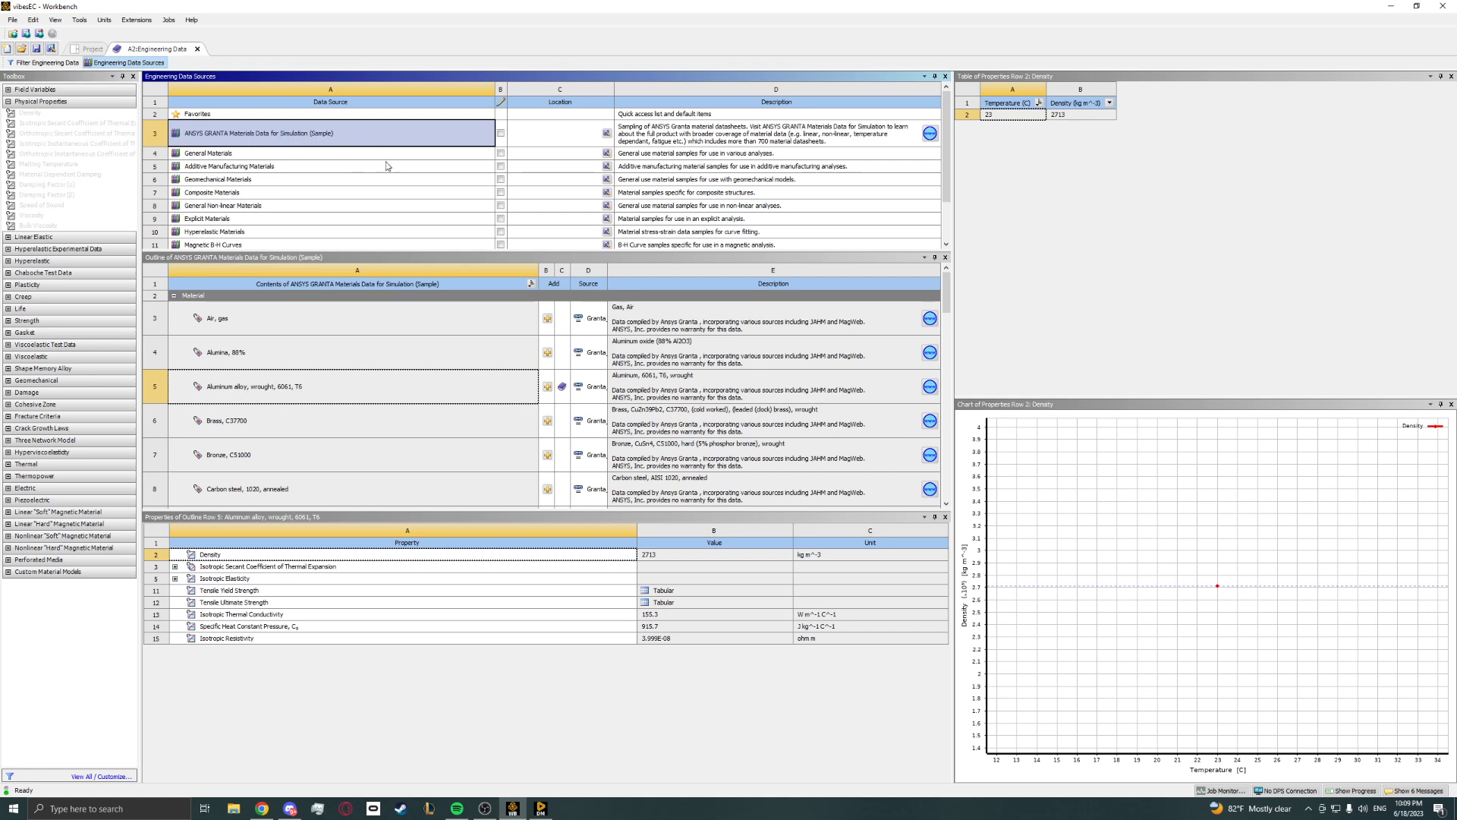
click(319, 392)
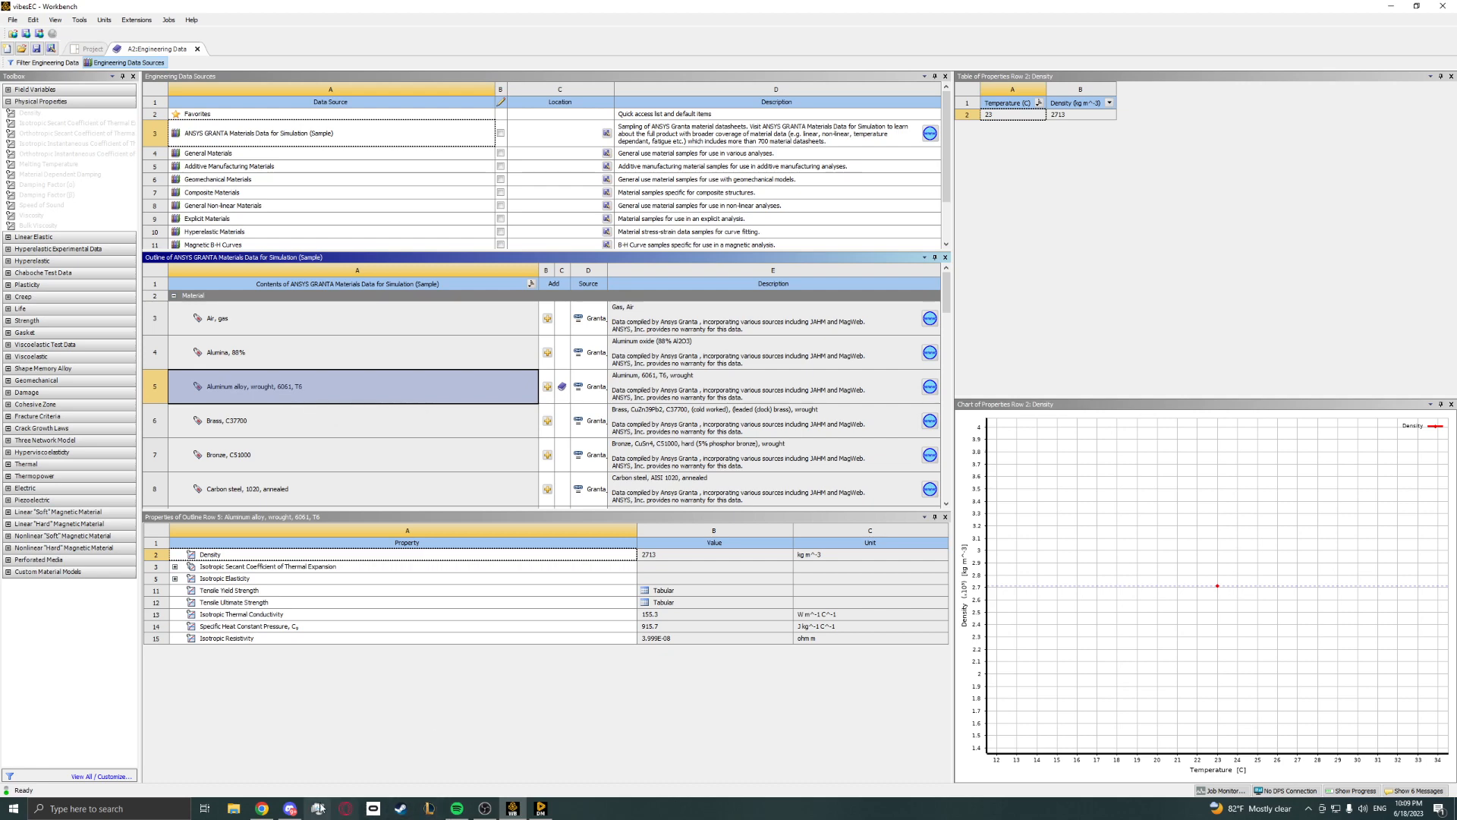
Switch to the browser to check the beam's material requirement in the assignment, and return to Workbench.
click(262, 809)
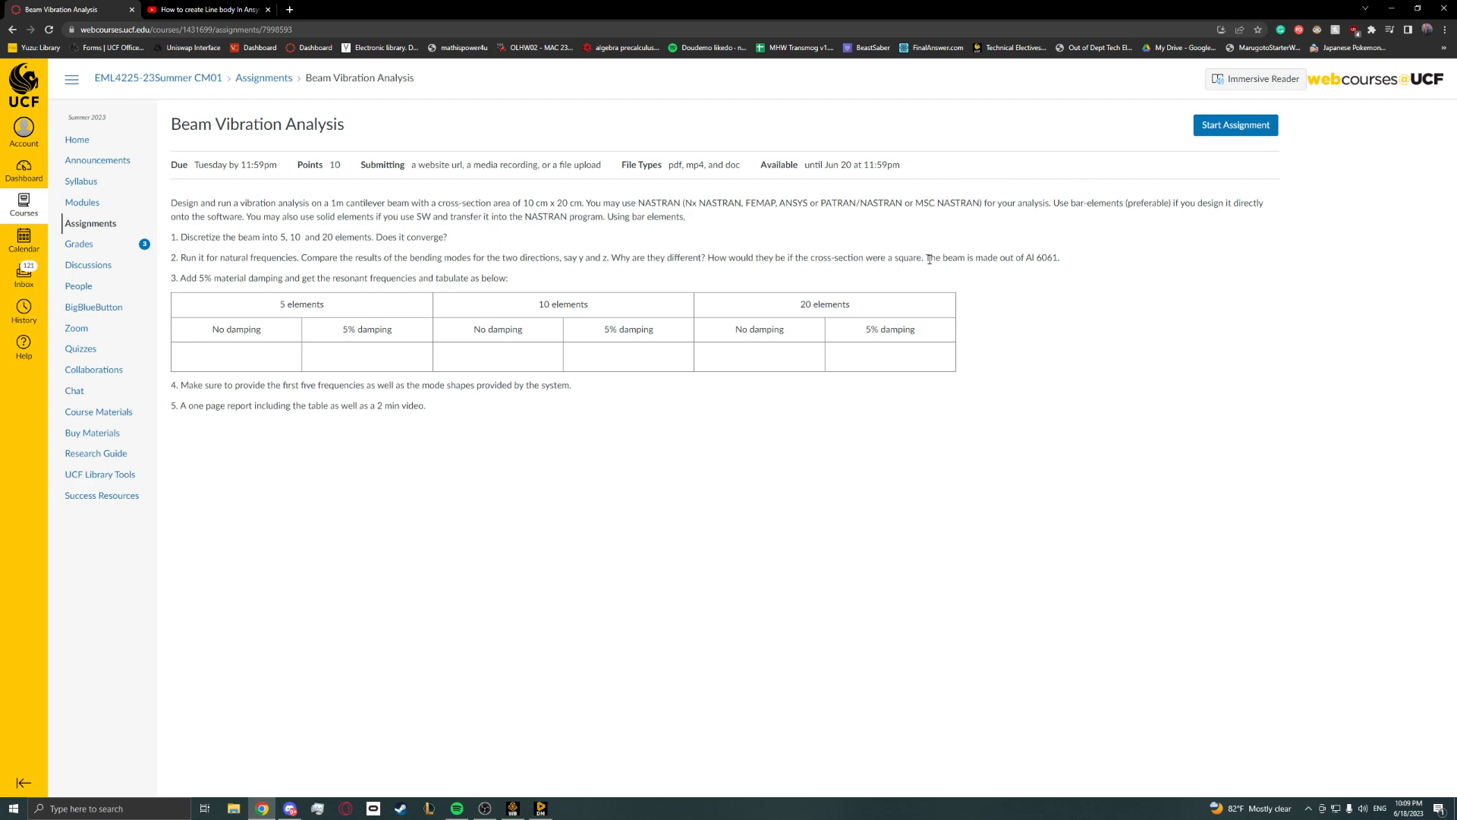
drag(929, 259, 1070, 261)
click(1070, 259)
click(535, 807)
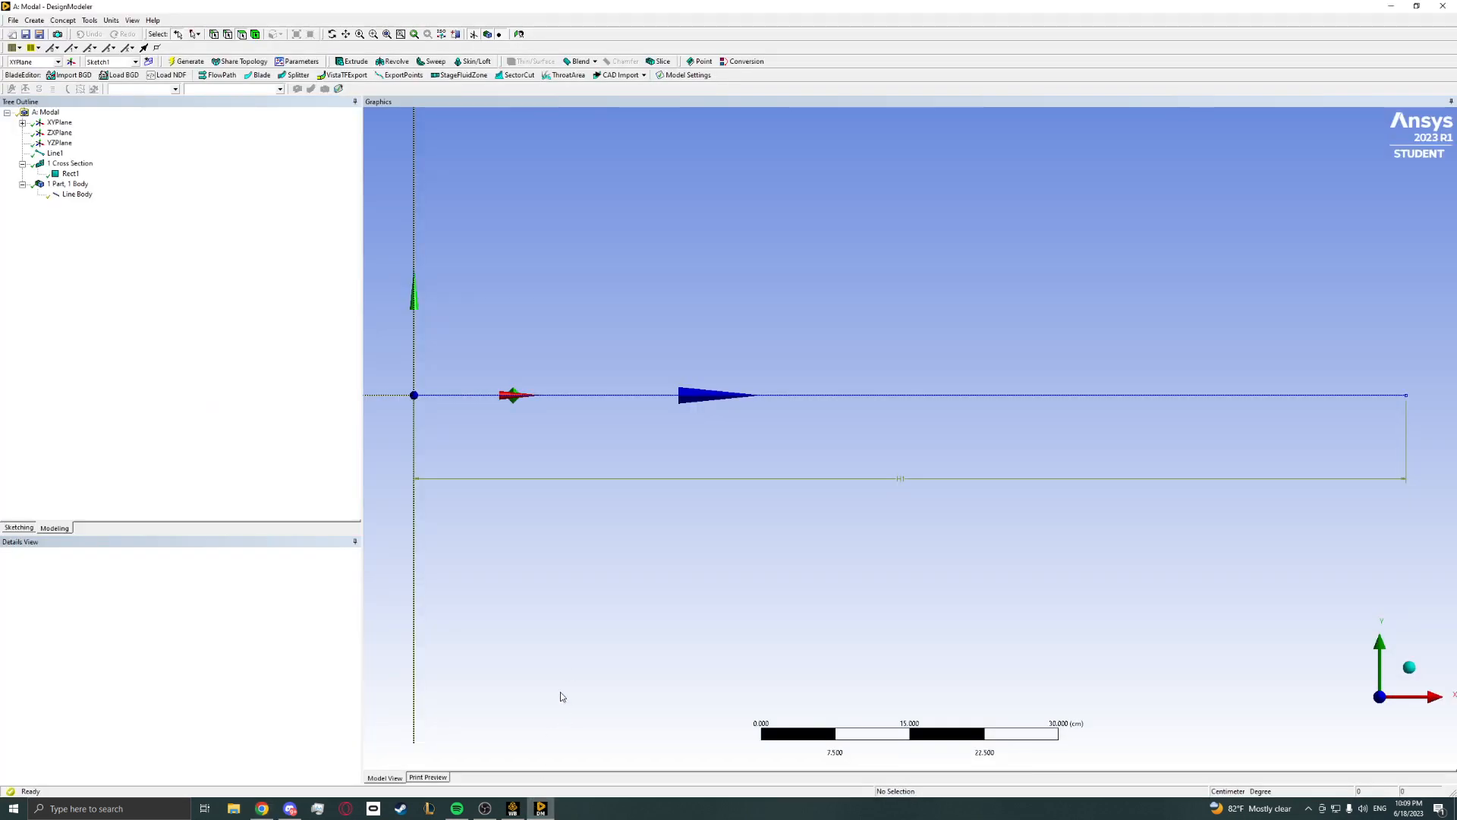
click(513, 807)
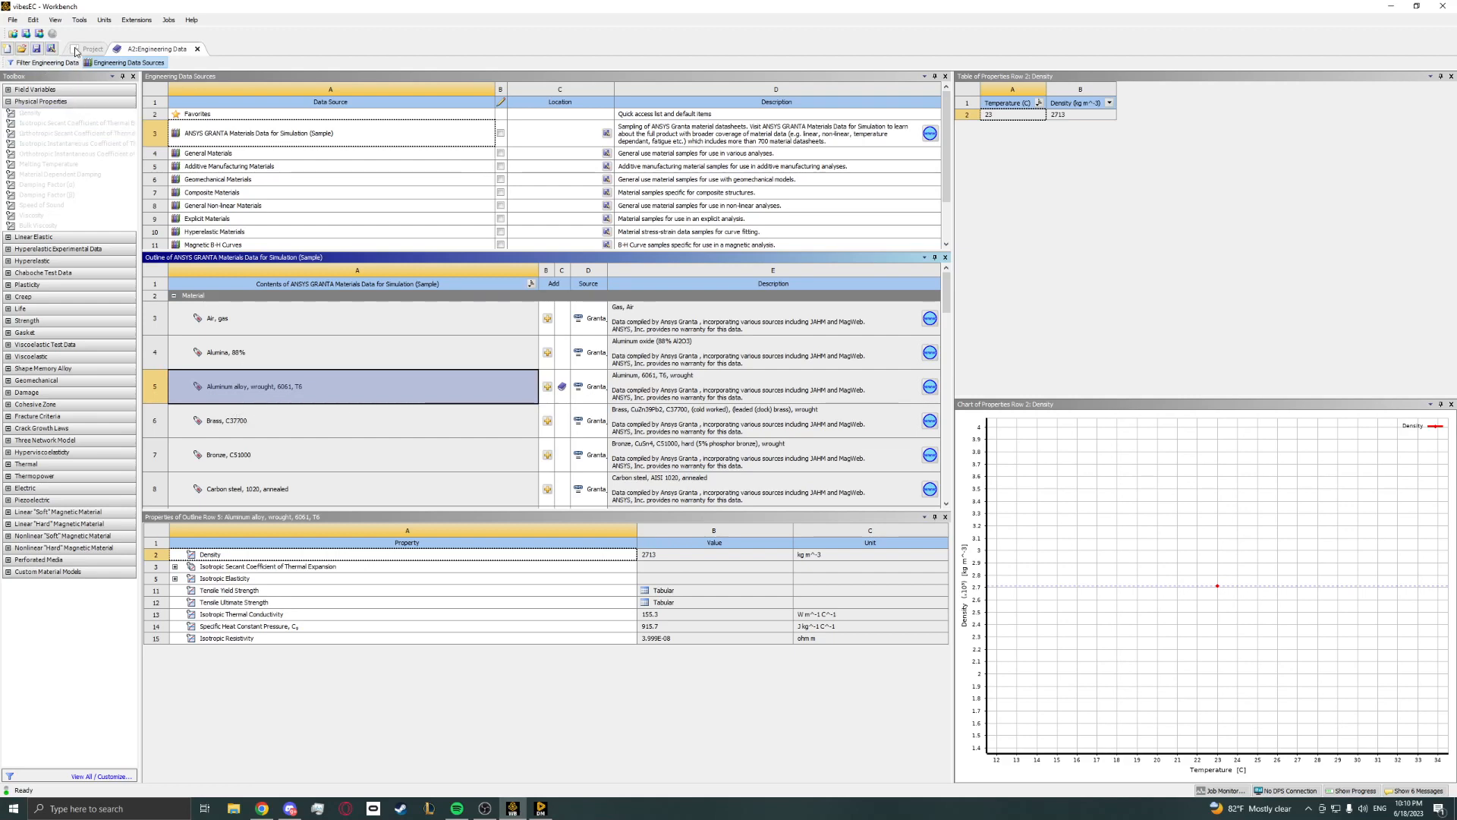
Return from the data sources to the project's own materials and delete Structural Steel.
click(149, 66)
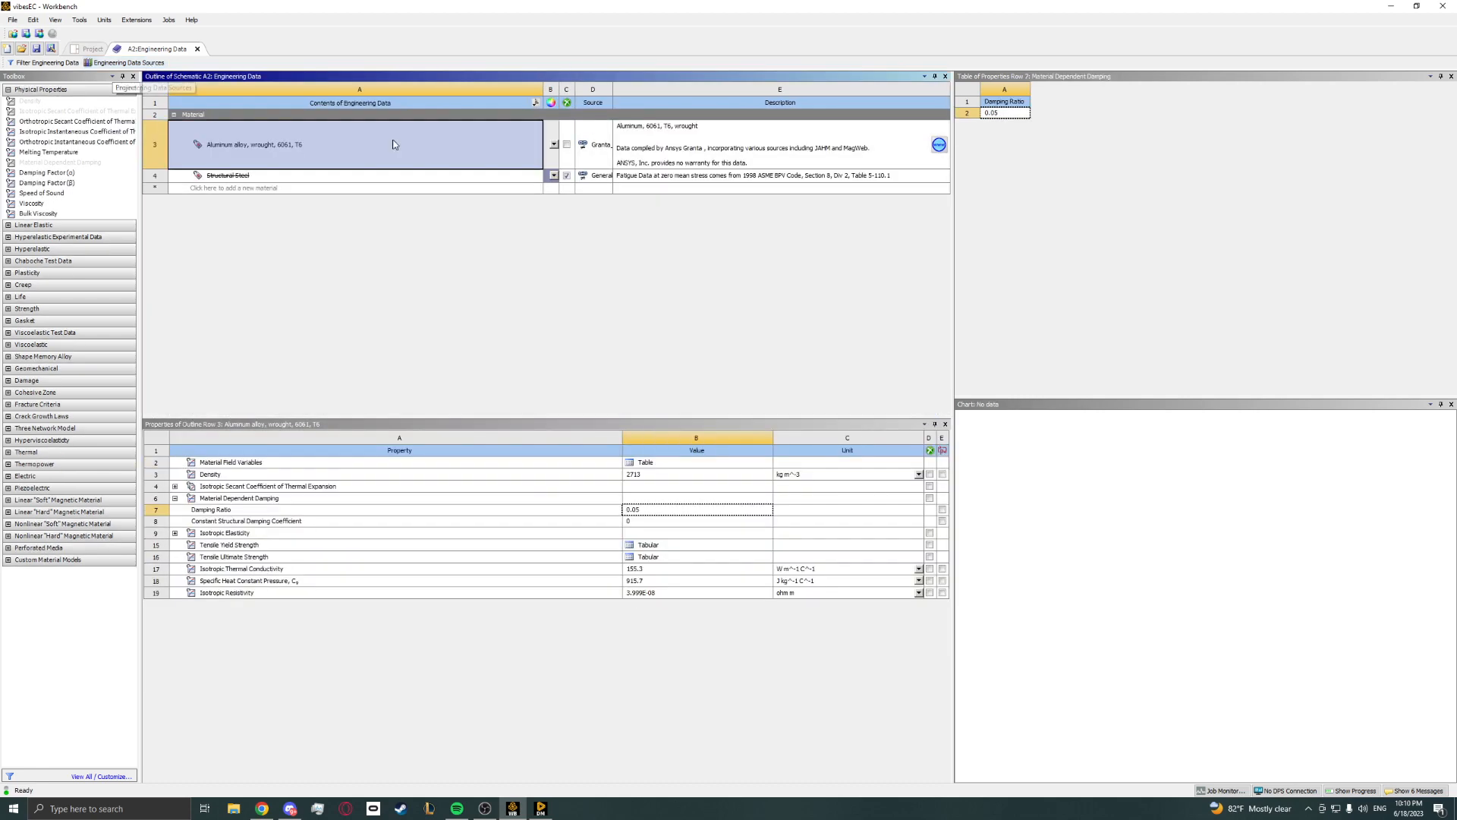
click(269, 176)
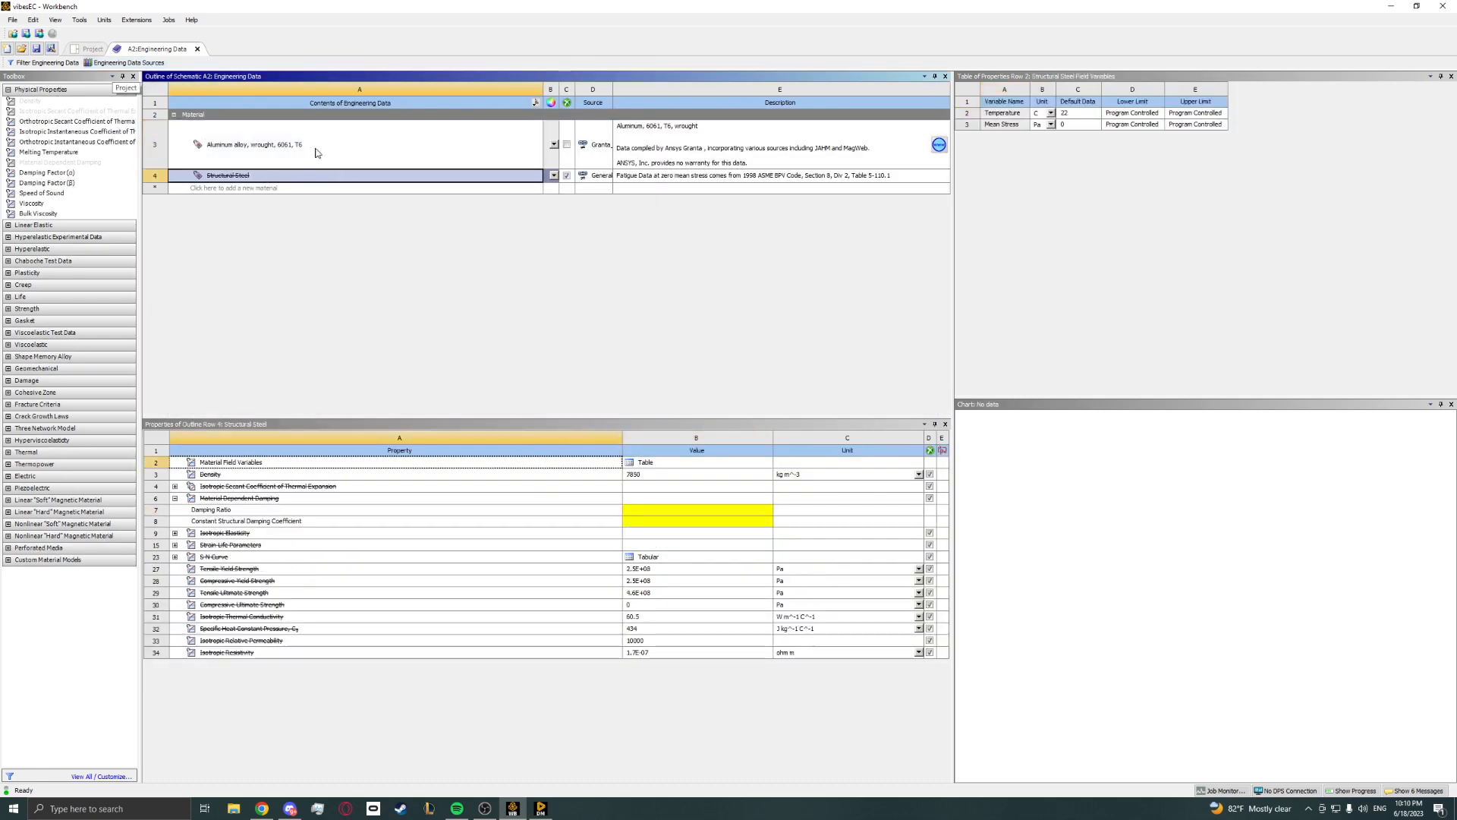
right_click(335, 182)
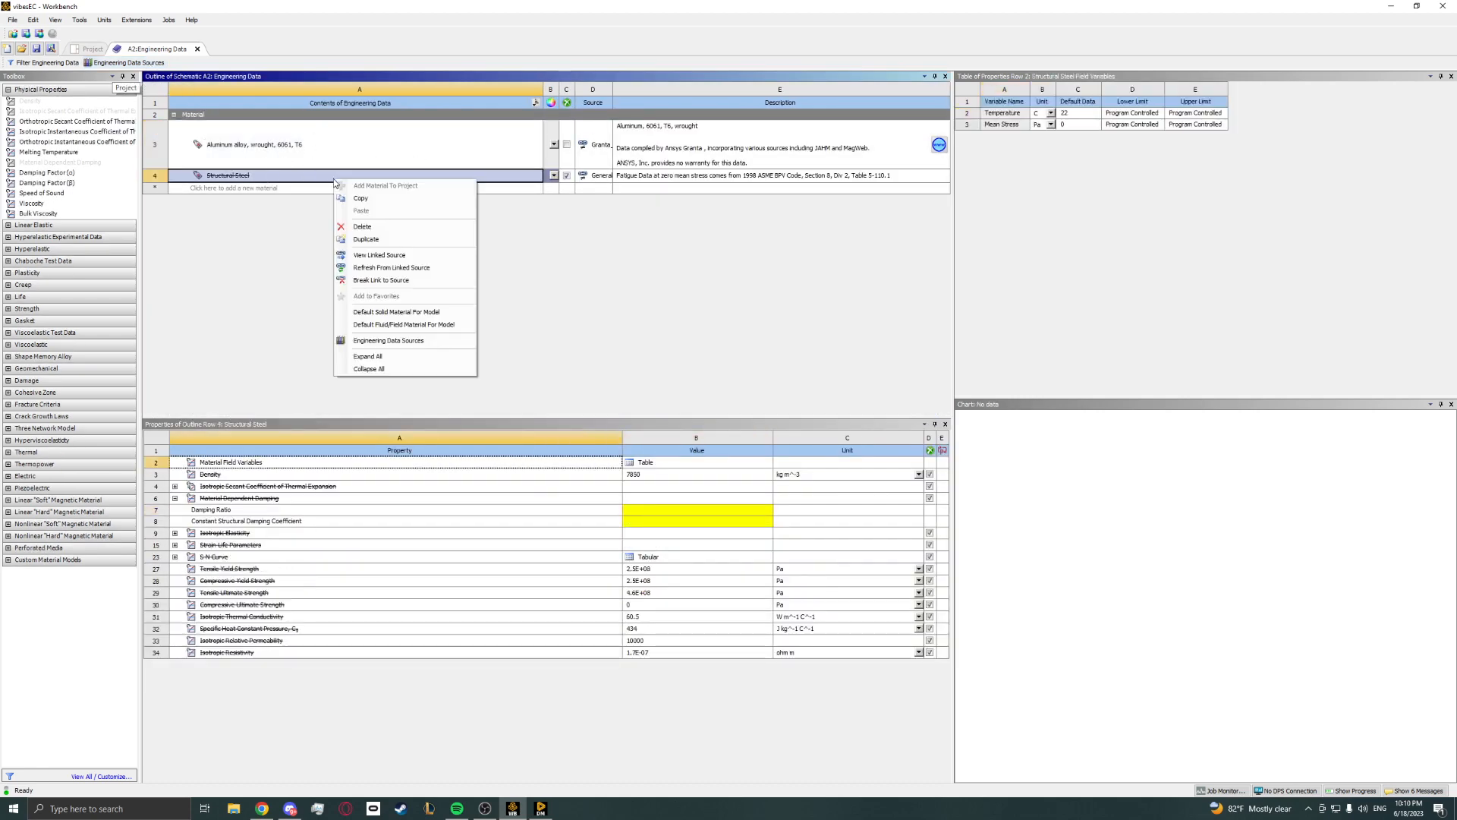
click(361, 227)
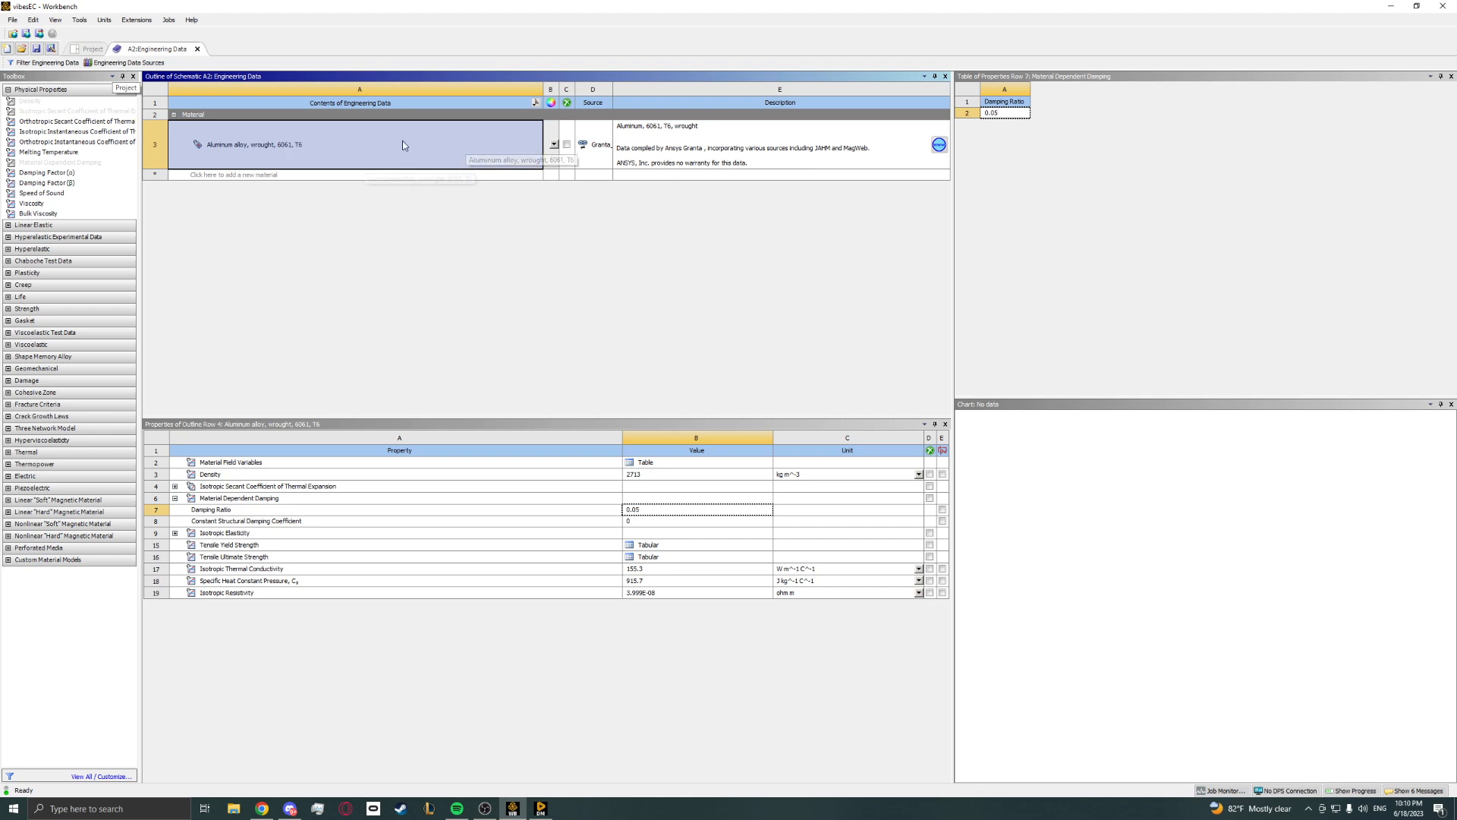
Check the aluminum alloy's Default Solid Material For Model option and its material-dependent Damping Ratio property.
right_click(329, 142)
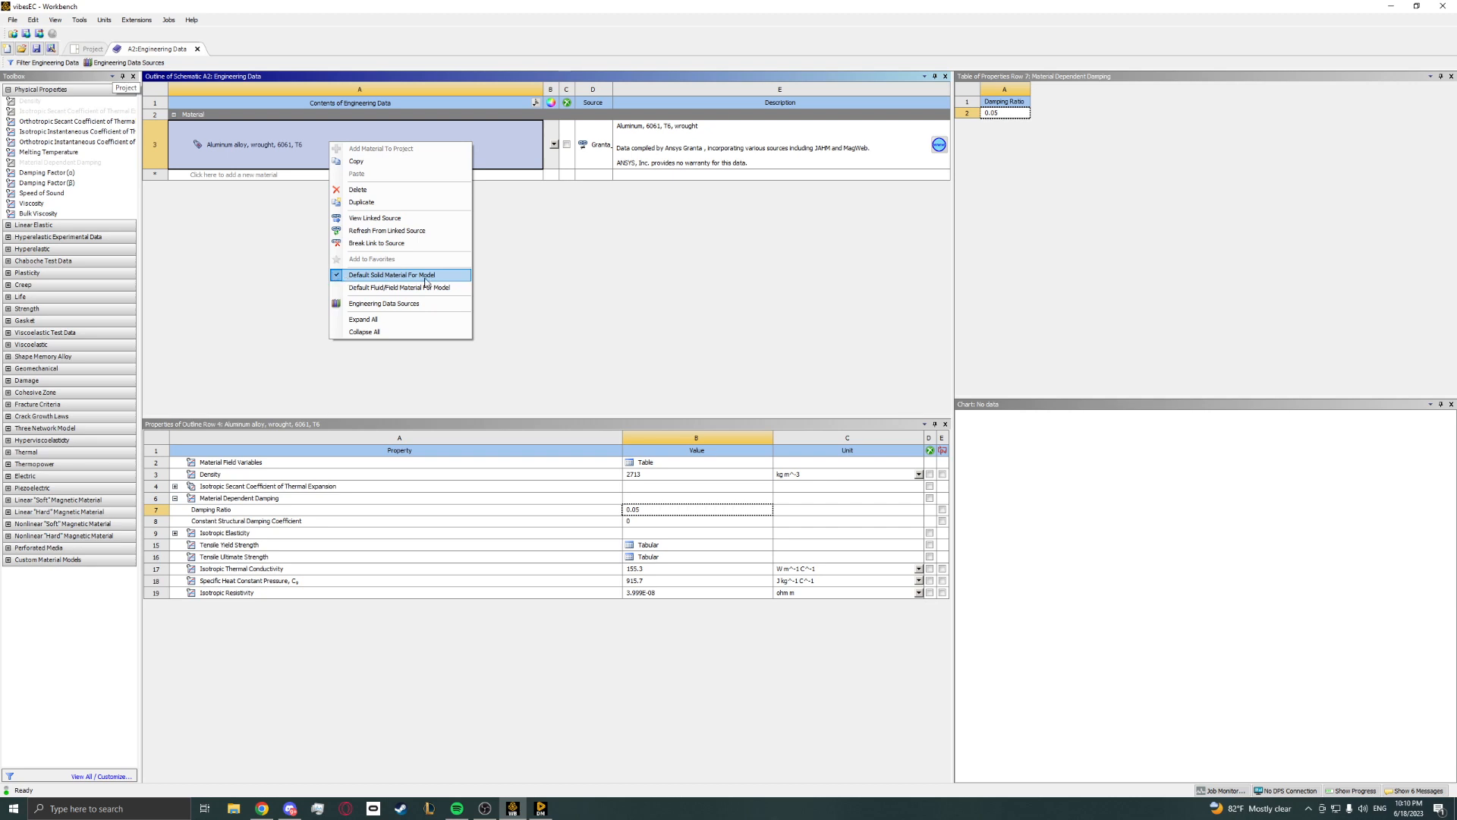
click(540, 274)
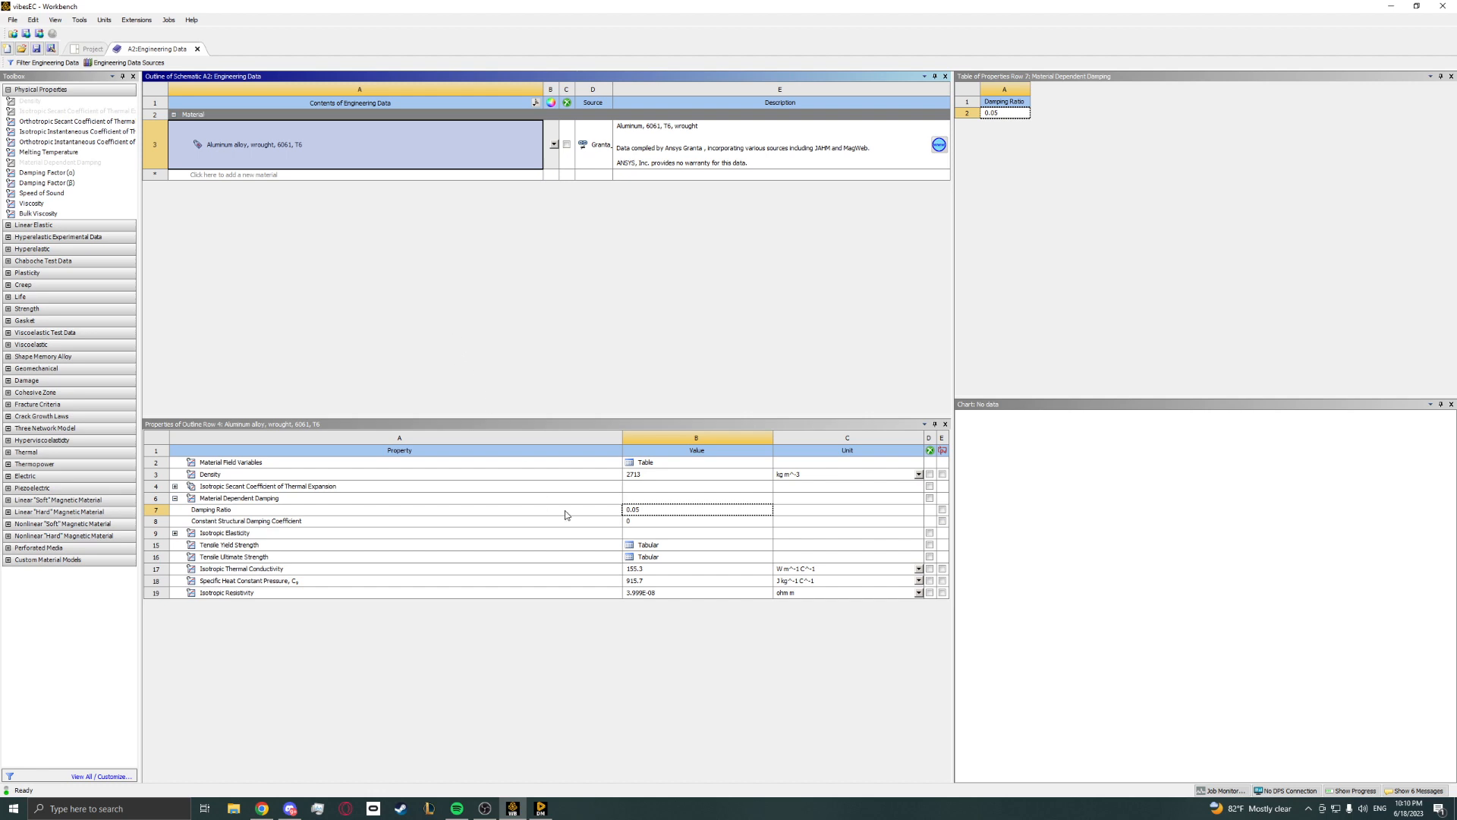
click(189, 513)
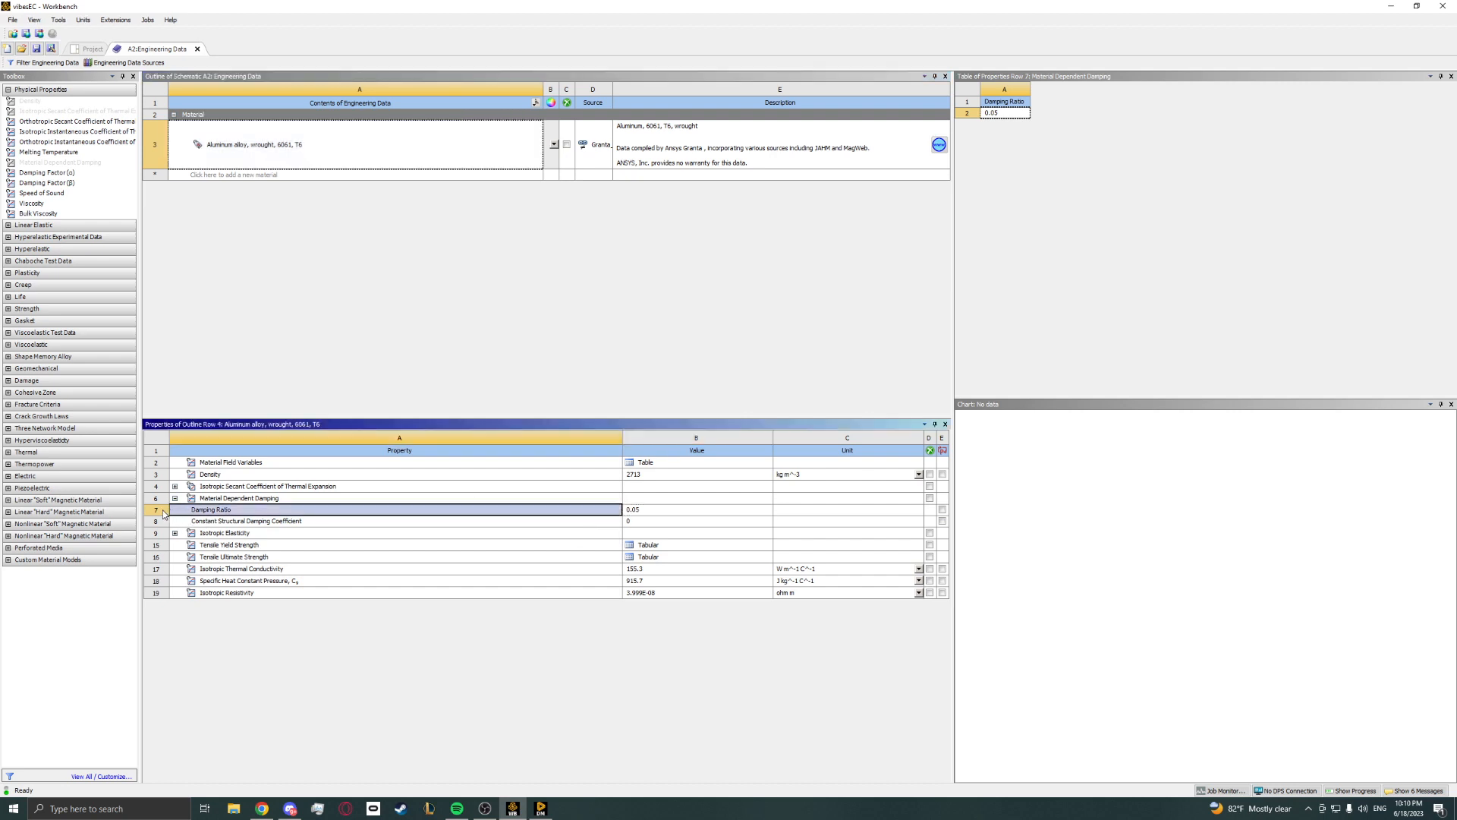
right_click(223, 512)
click(391, 668)
click(112, 64)
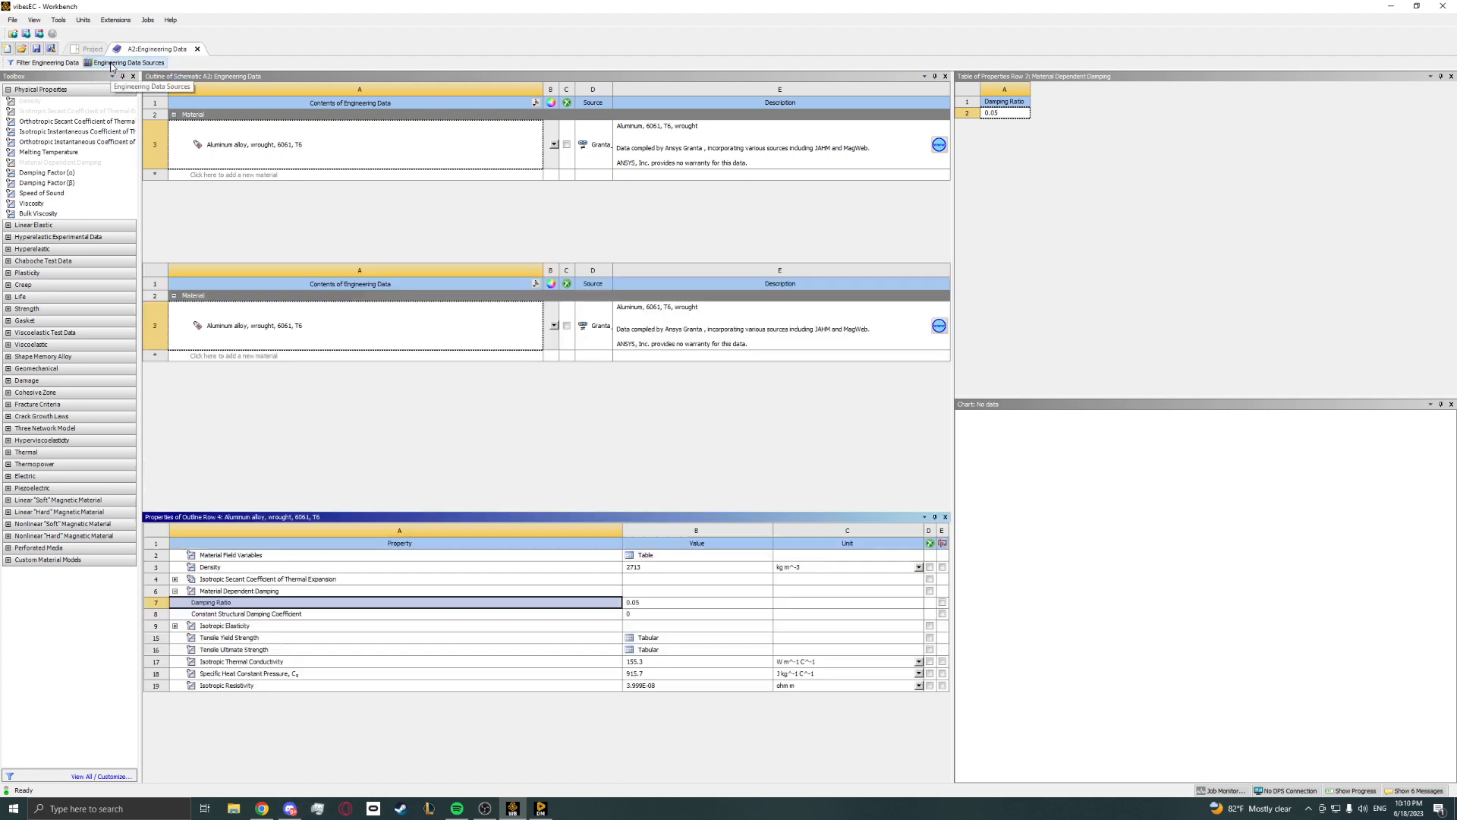
Return to the project schematic, check system A's geometry editing options, and view the line body in DesignModeler.
click(81, 50)
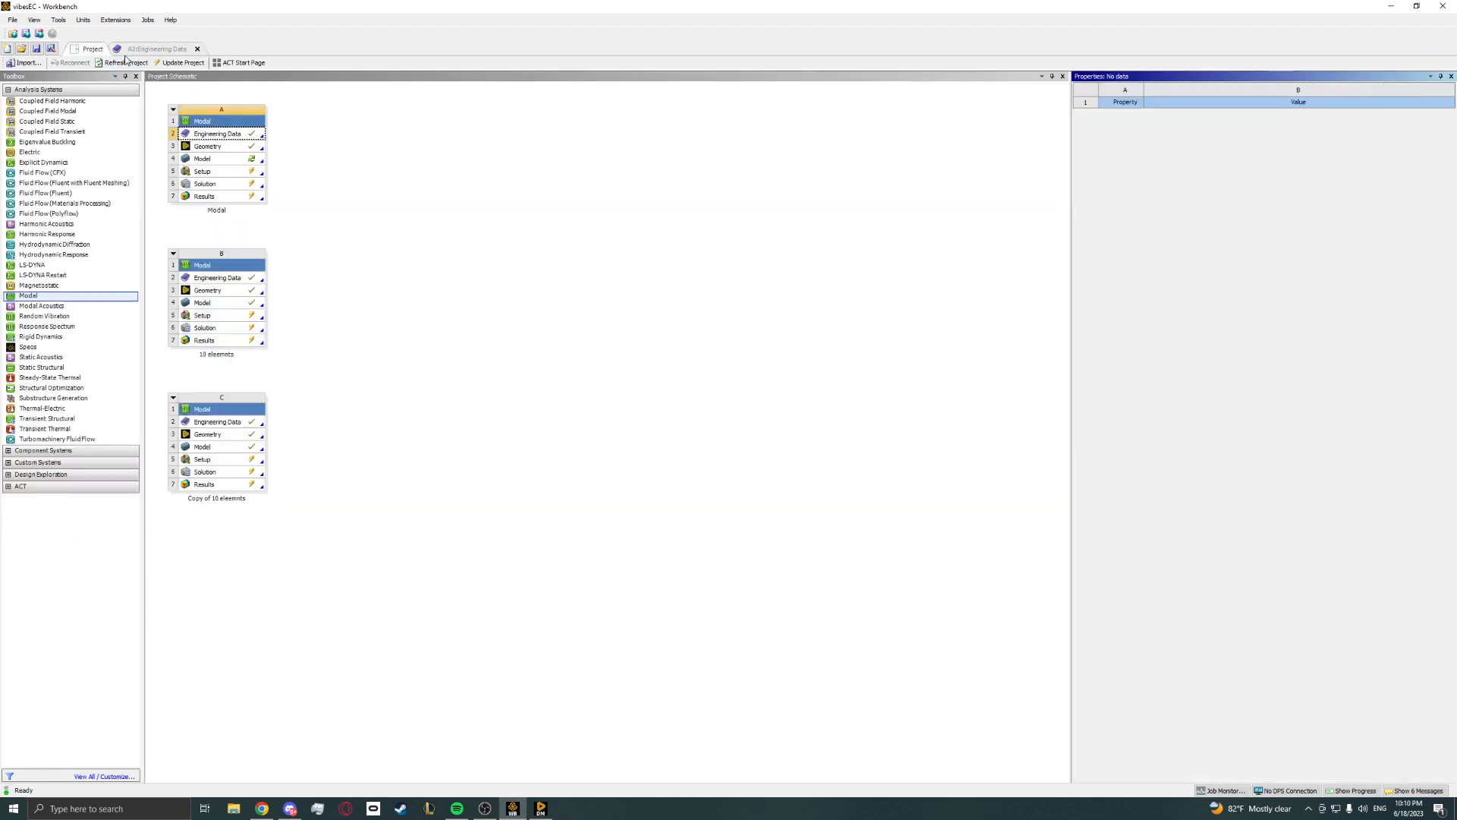
right_click(221, 147)
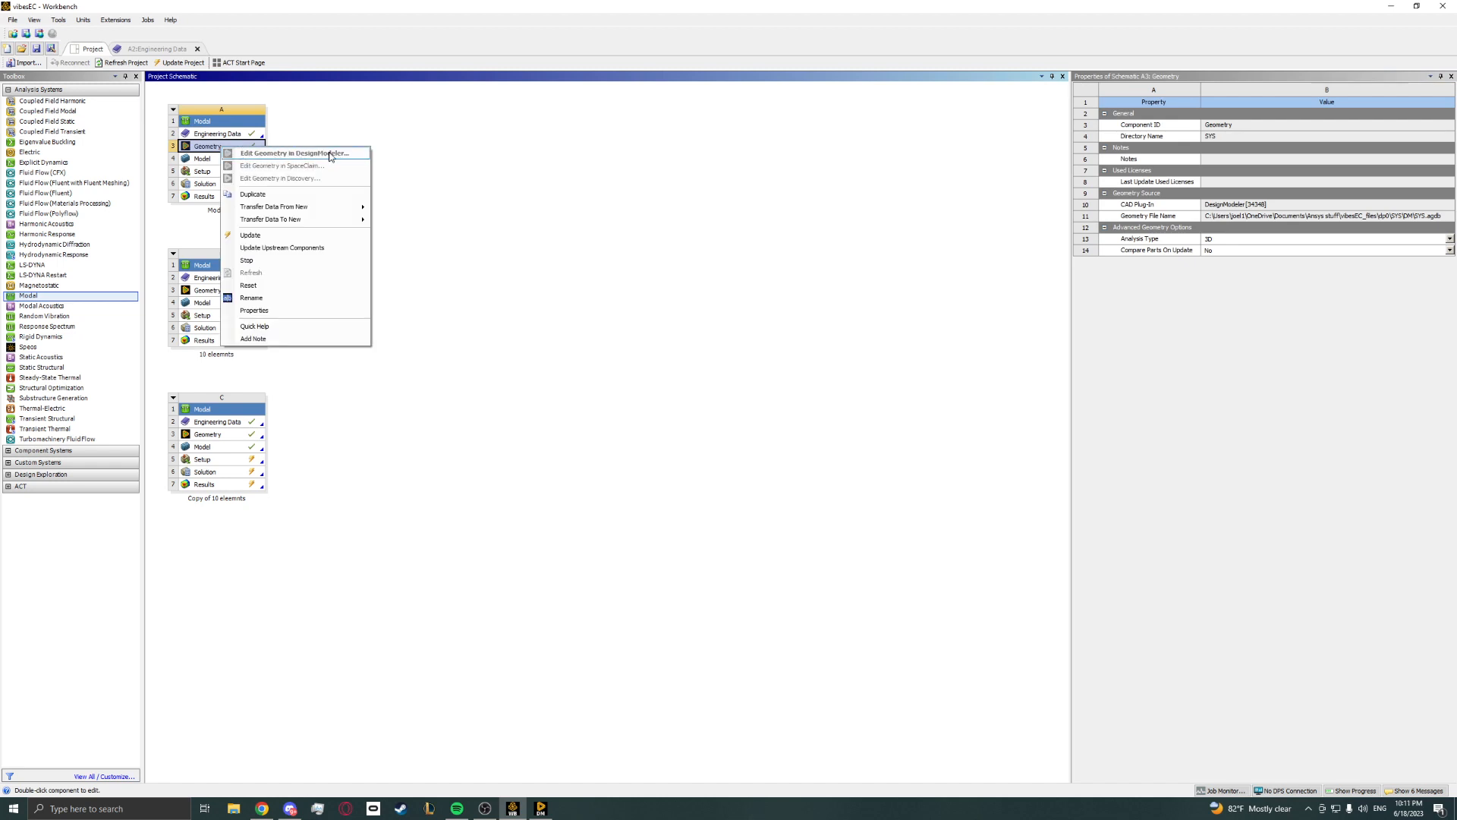
click(546, 495)
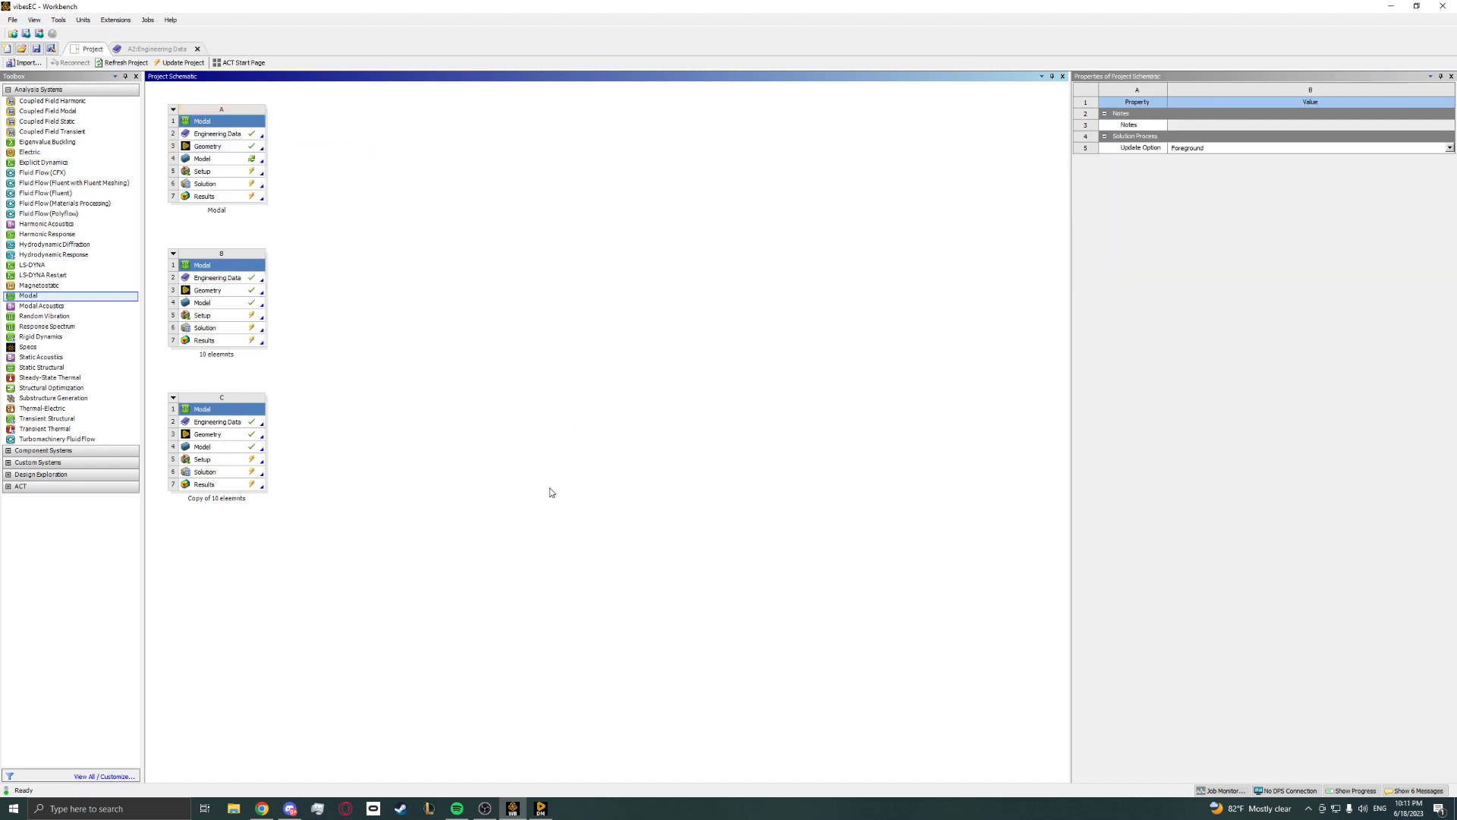
click(548, 812)
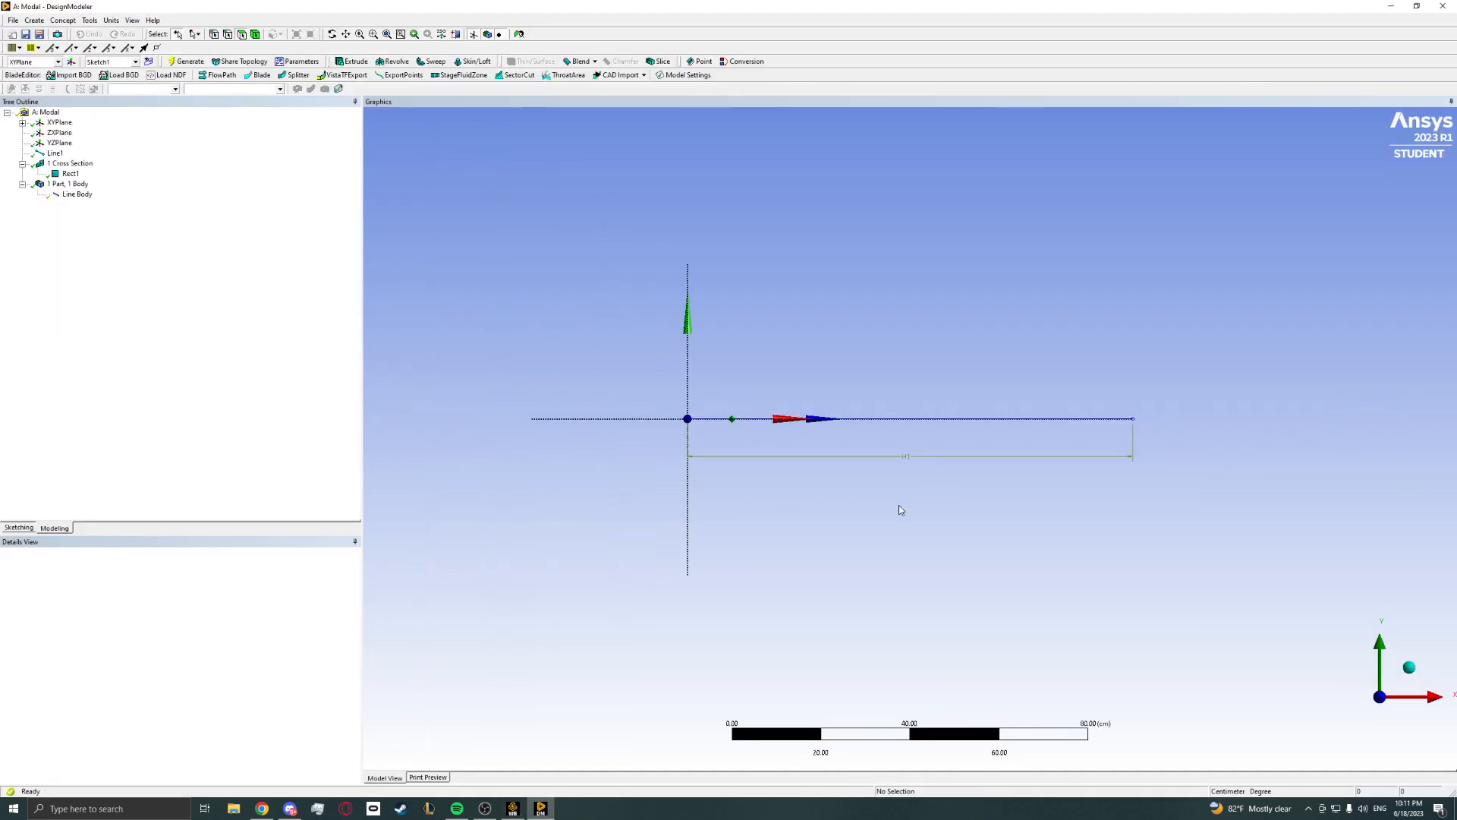
scroll(900, 509, up, 2)
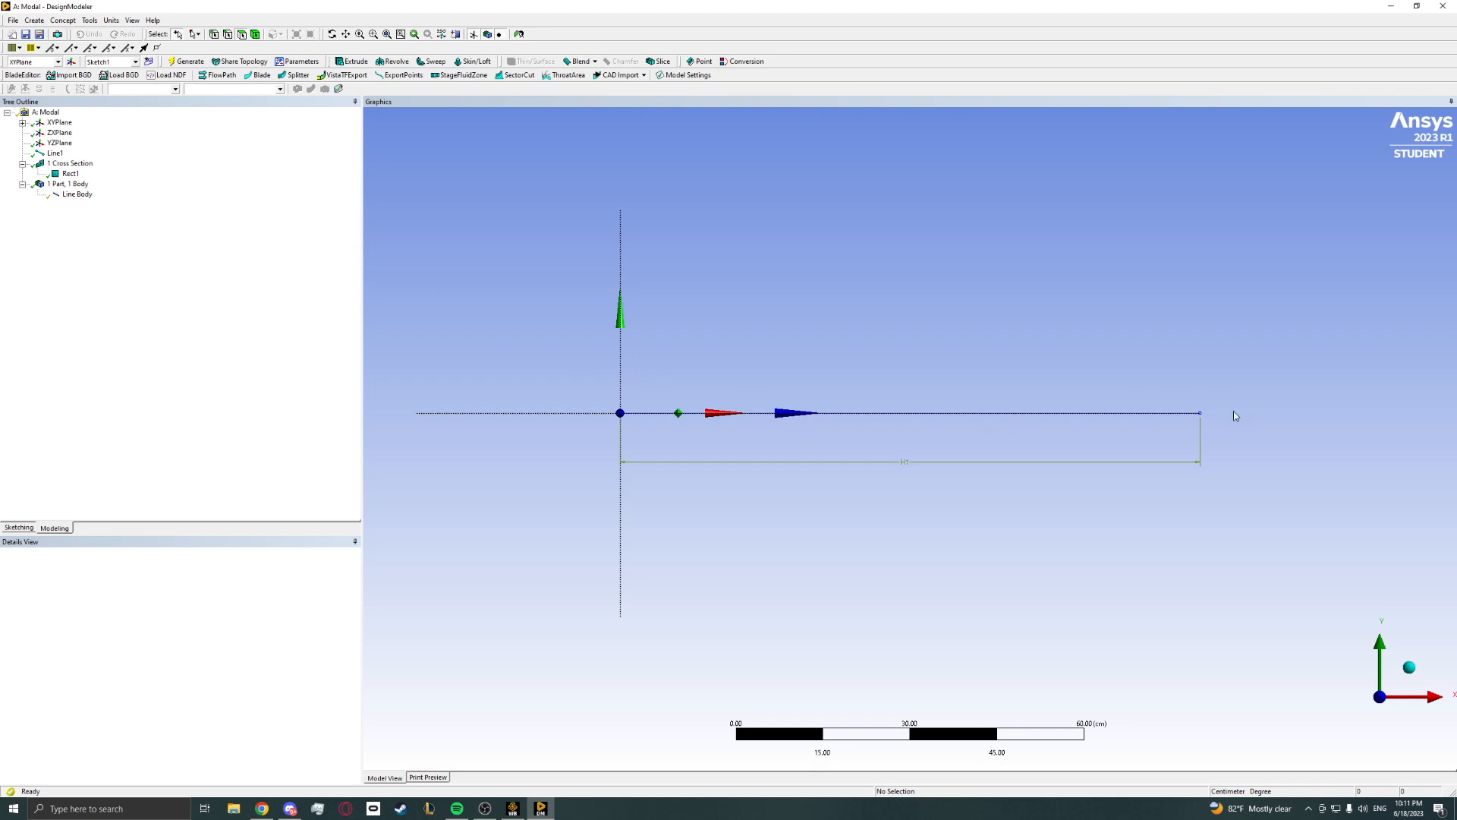
Switch to the browser and review the title of the video on creating a line body in Ansys Workbench.
click(258, 812)
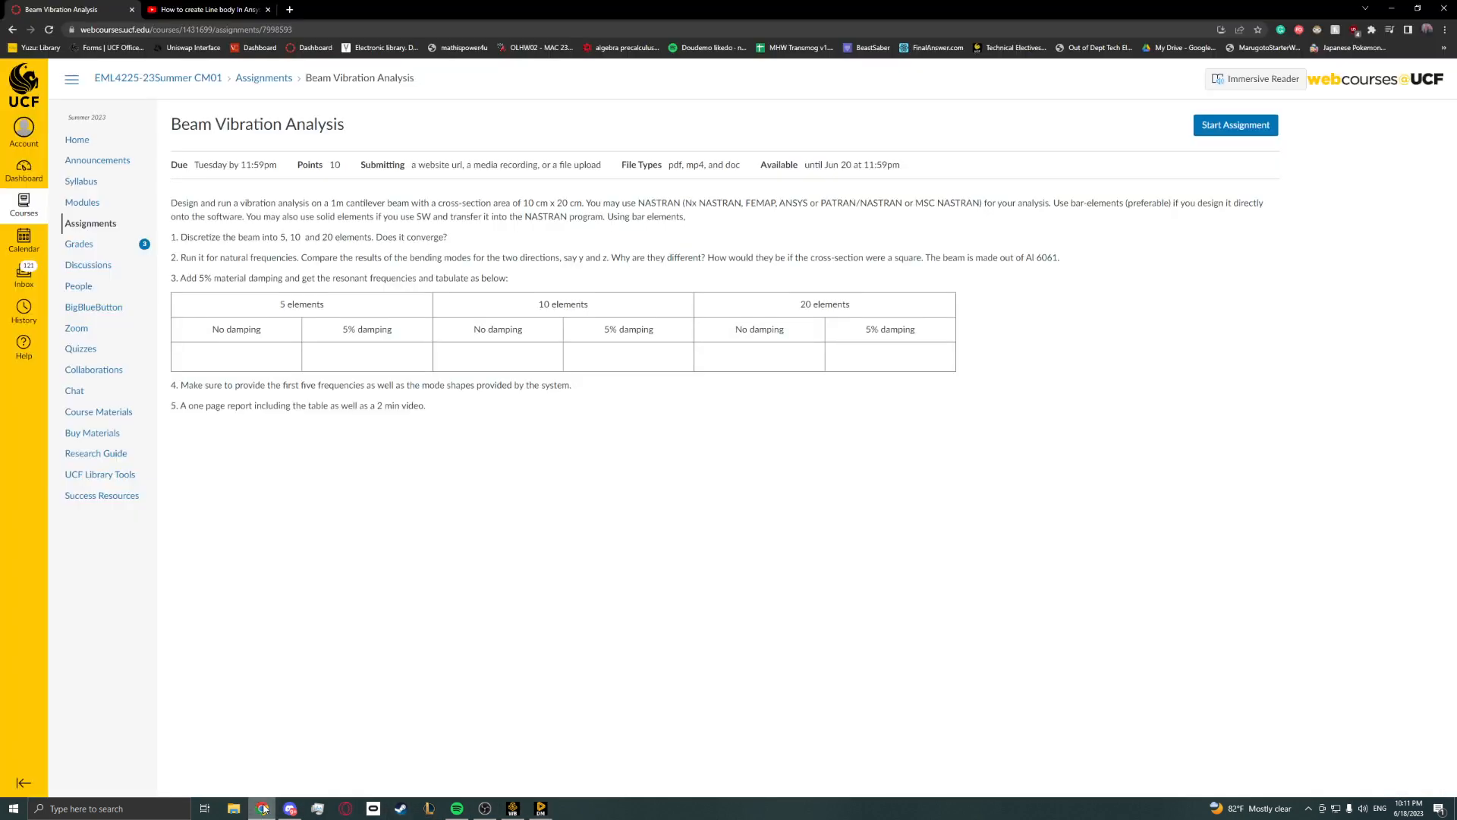
click(198, 9)
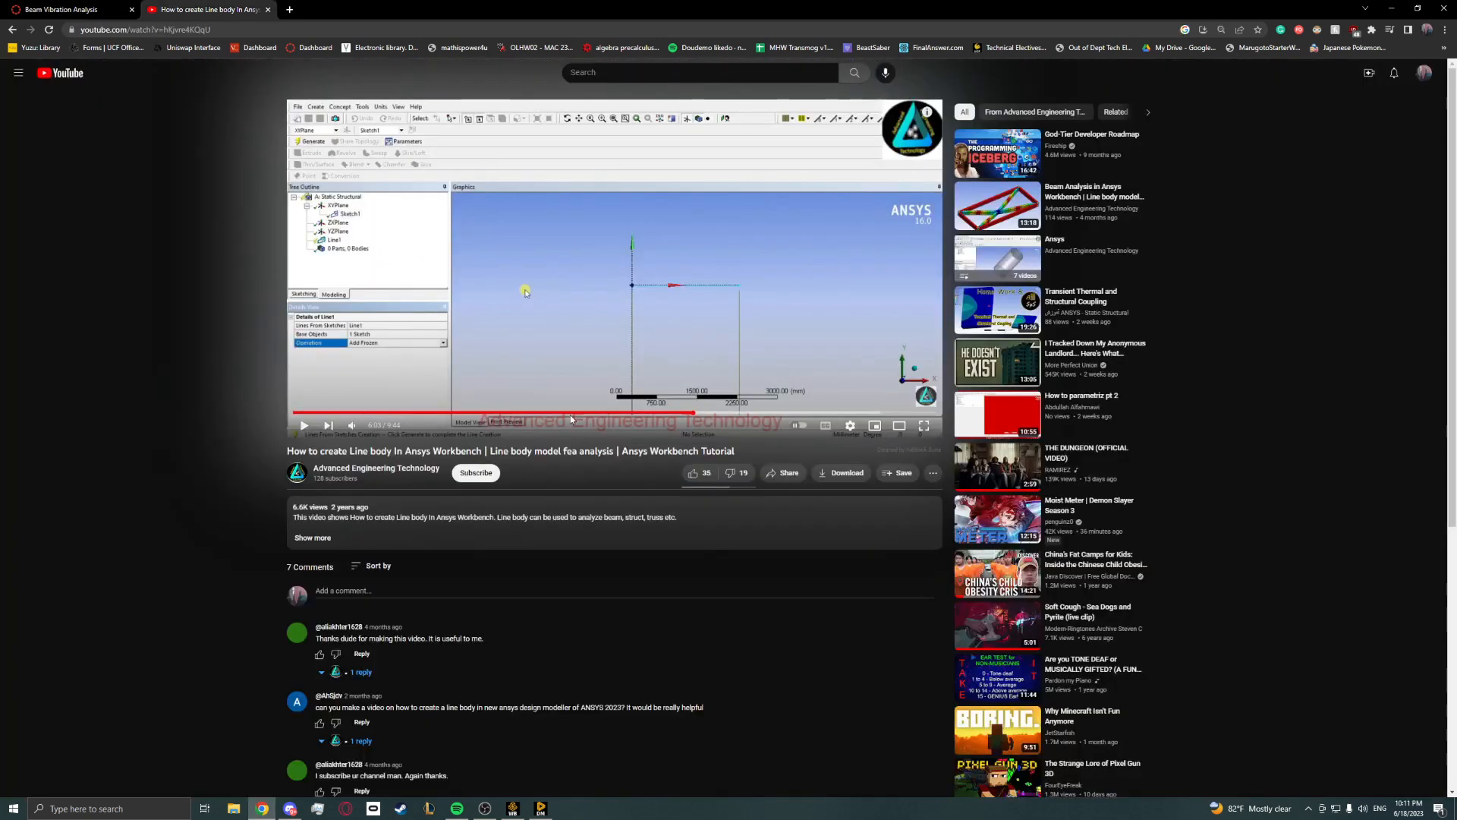
drag(287, 453, 740, 447)
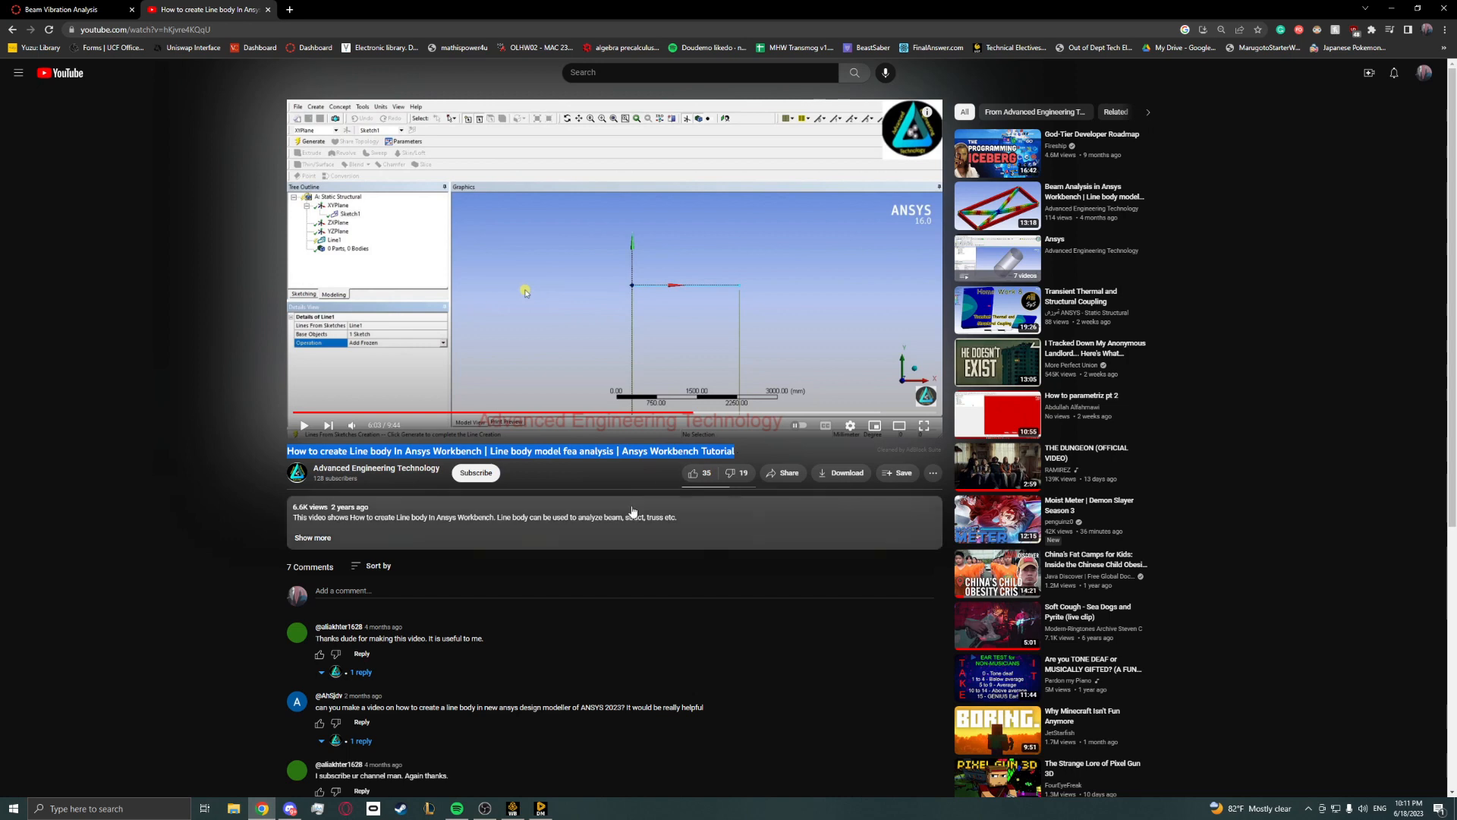
click(246, 445)
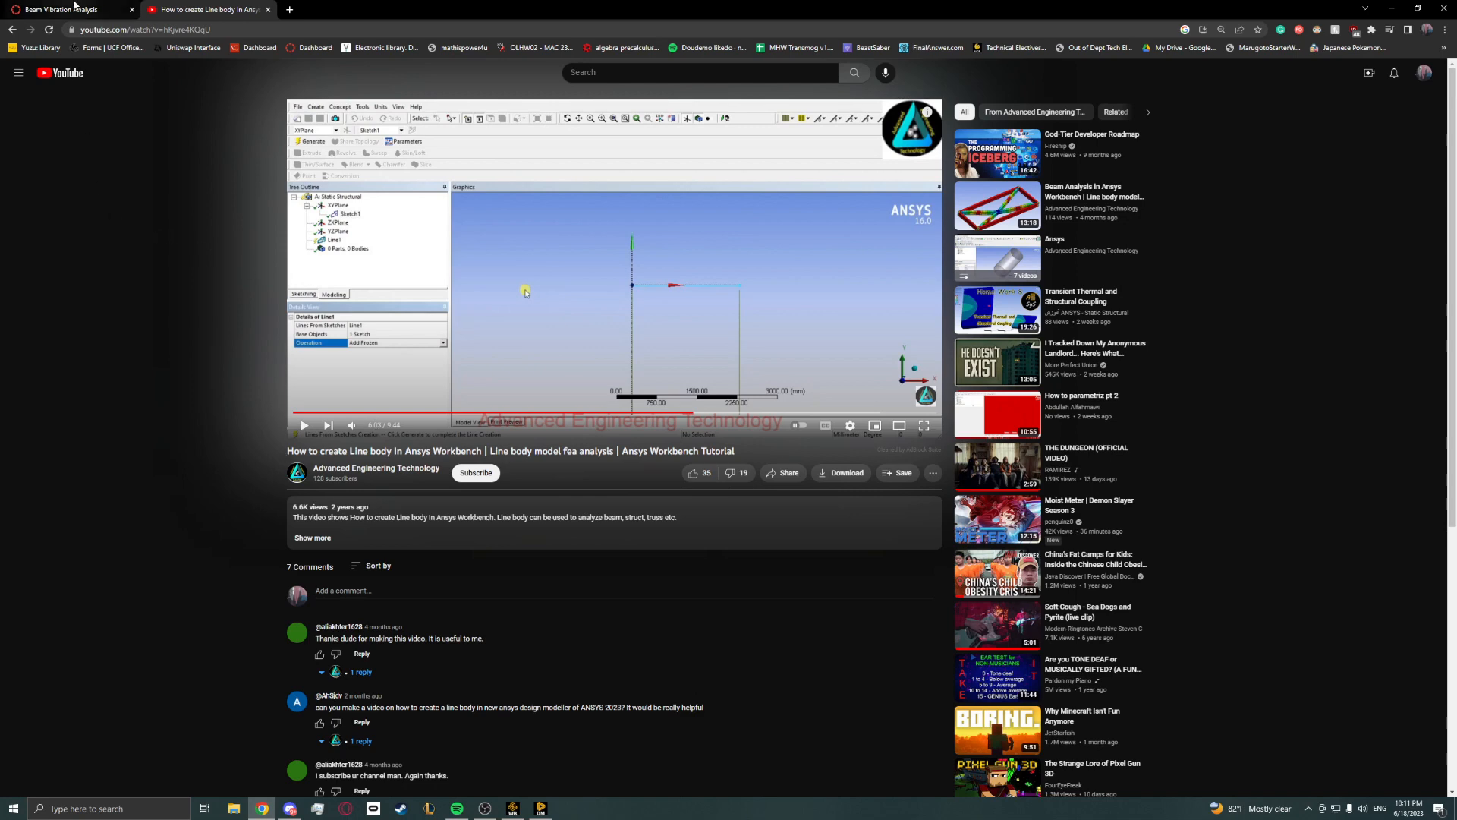
key(ctrl+shift+Tab)
key(ctrl+Tab)
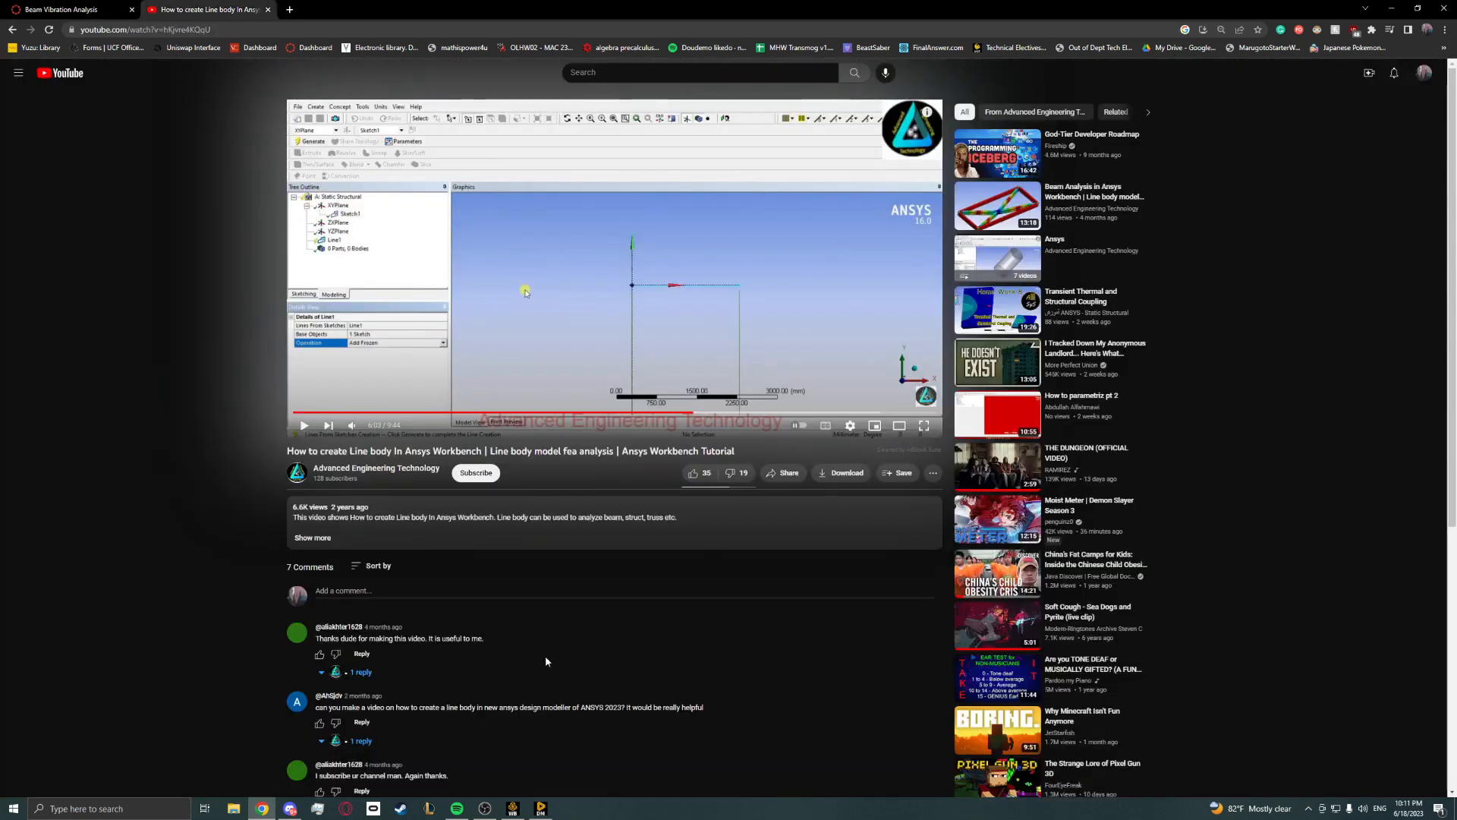
Return to DesignModeler and review Sketch1's length dimension, the available dimension tools and the length unit options.
click(540, 808)
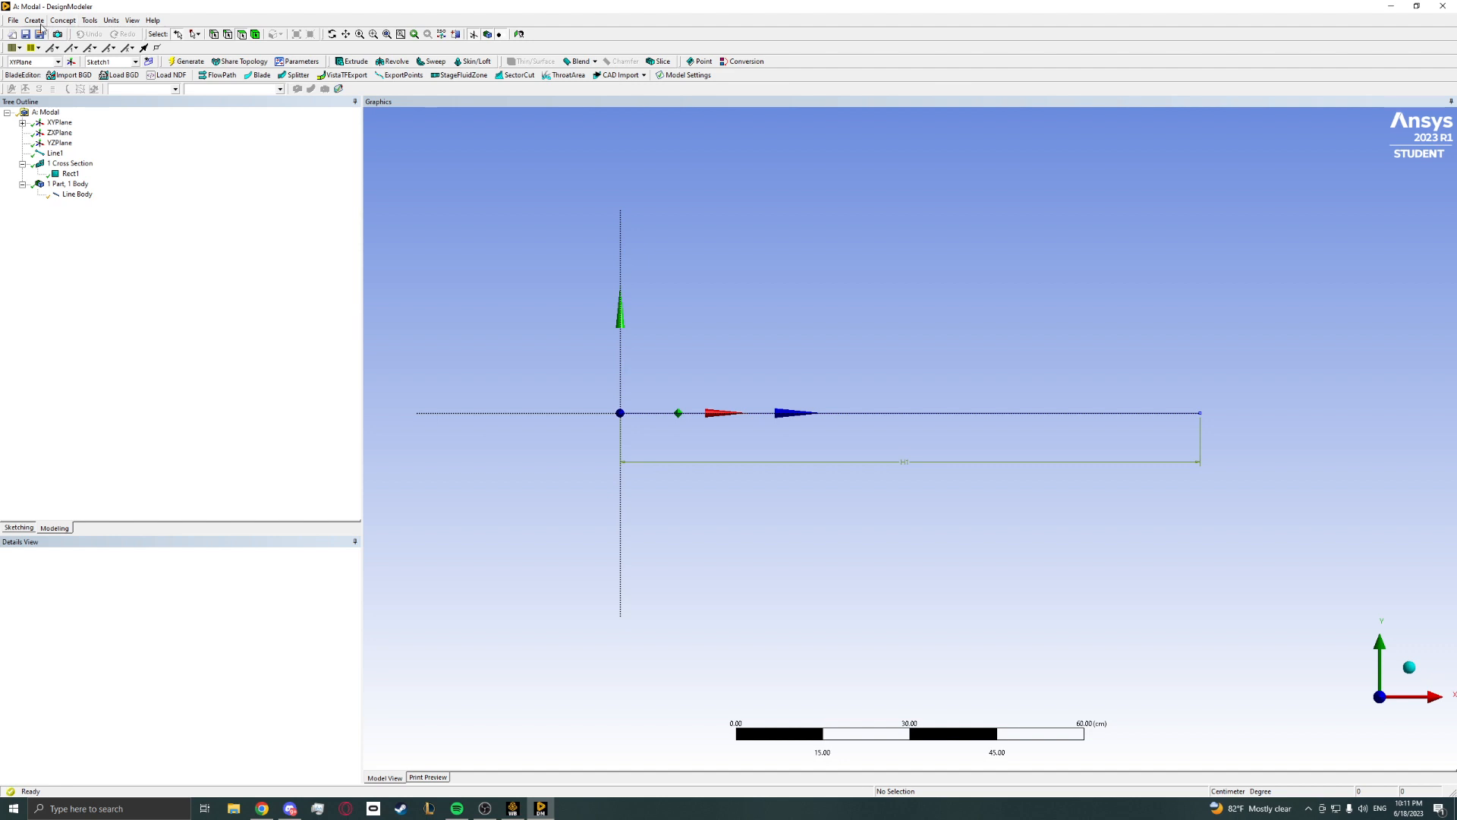
click(29, 529)
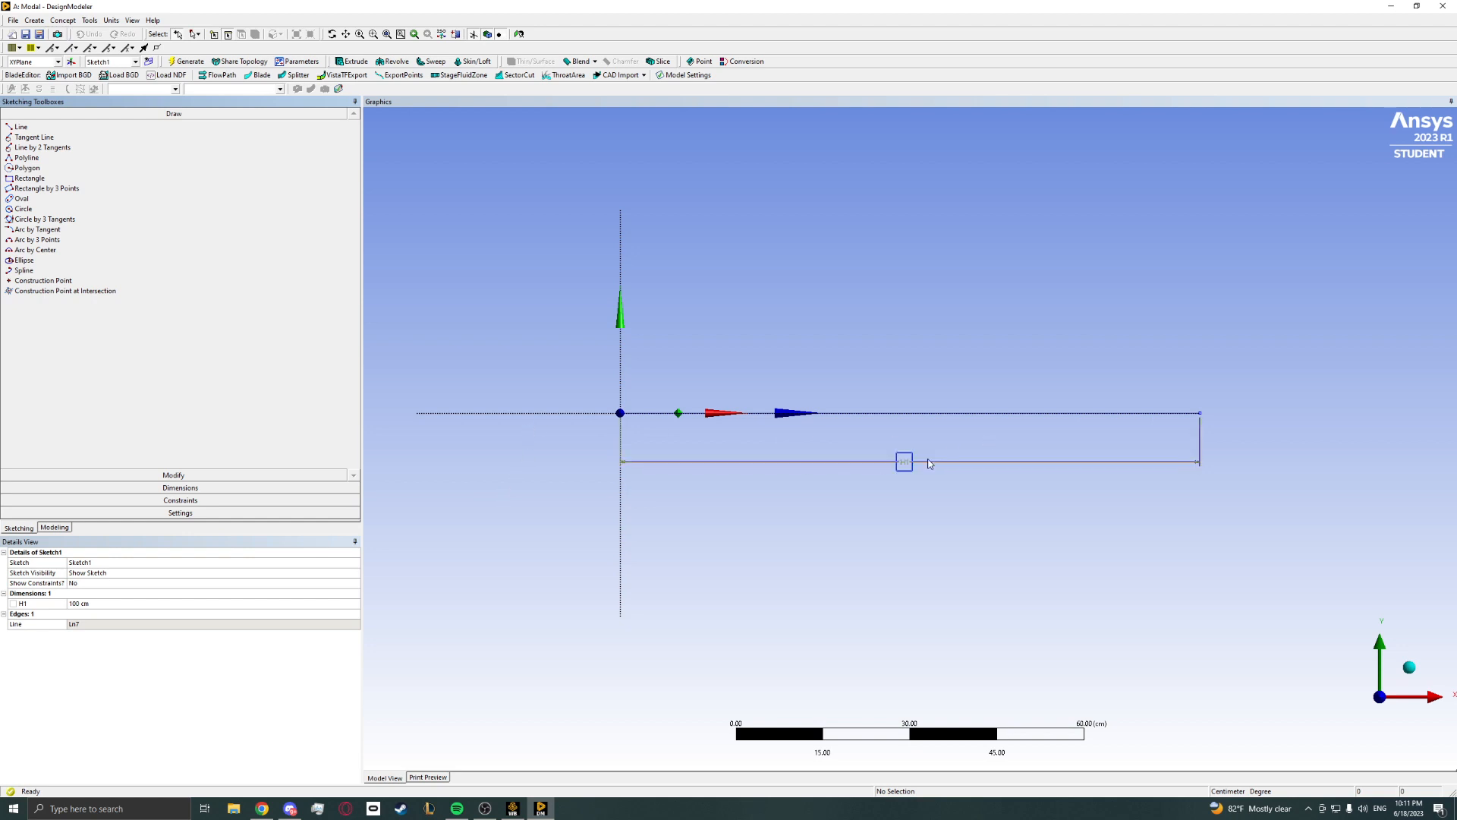
click(180, 490)
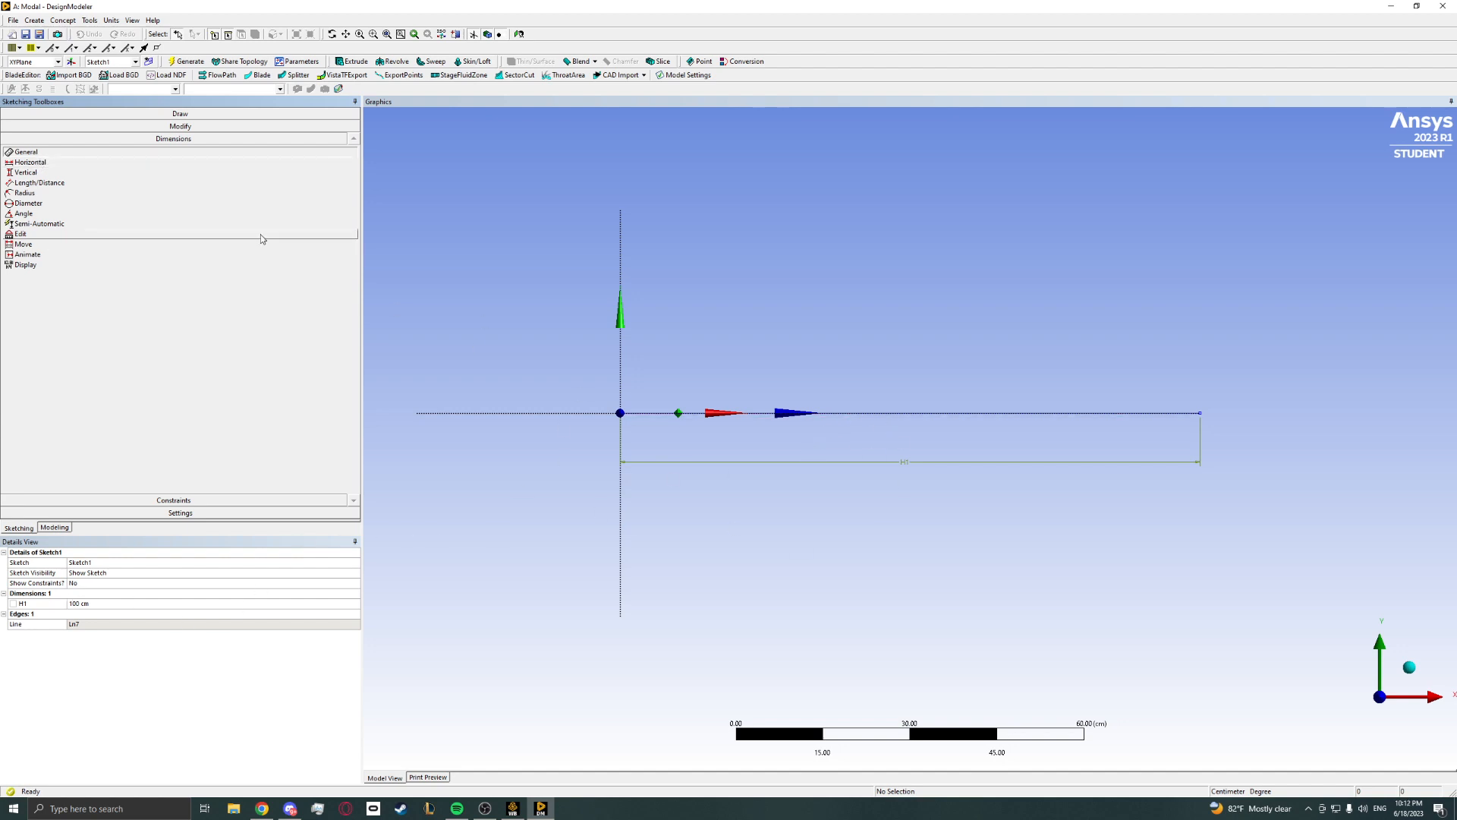
click(110, 20)
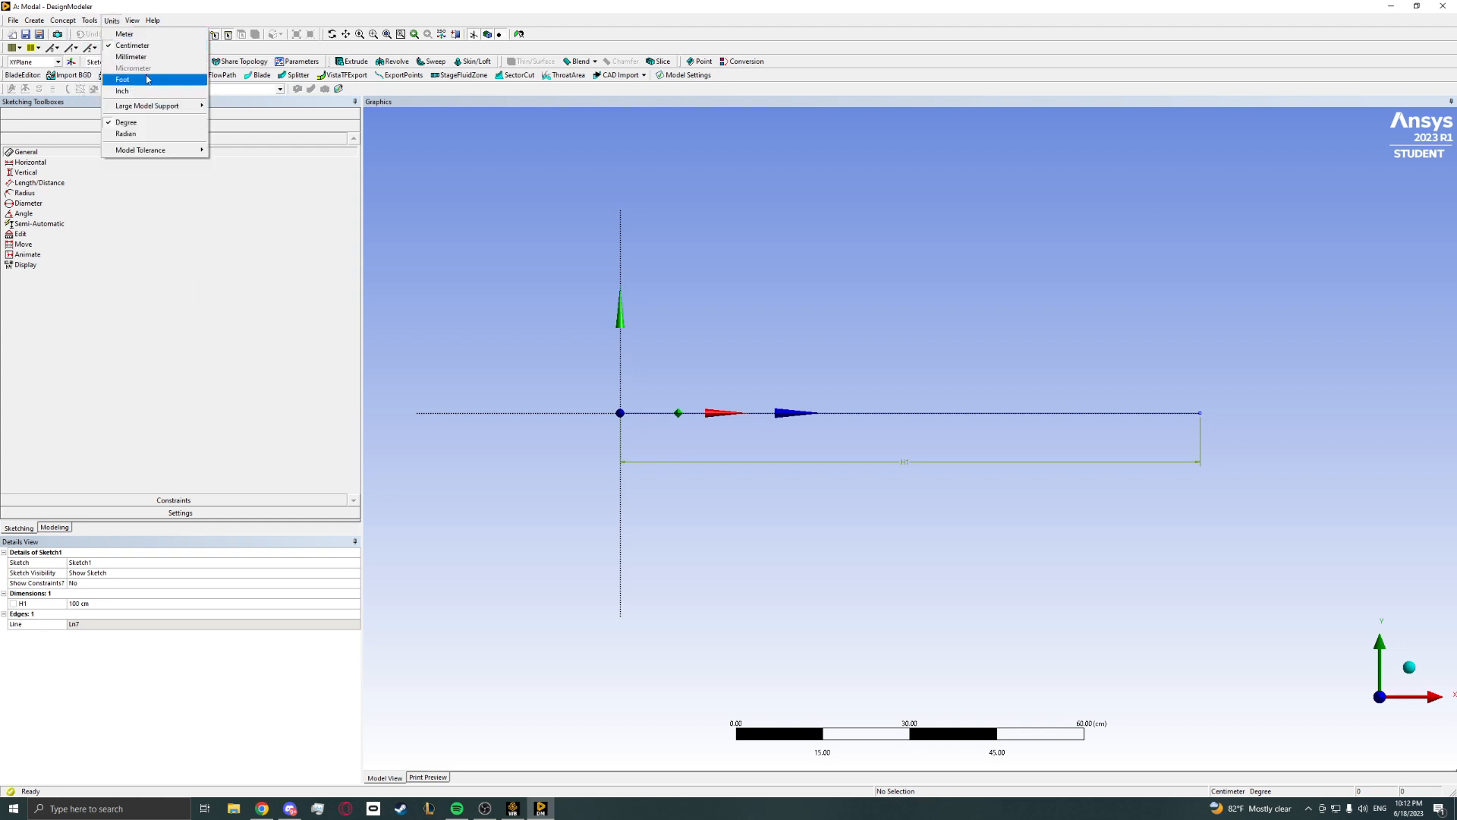
click(488, 186)
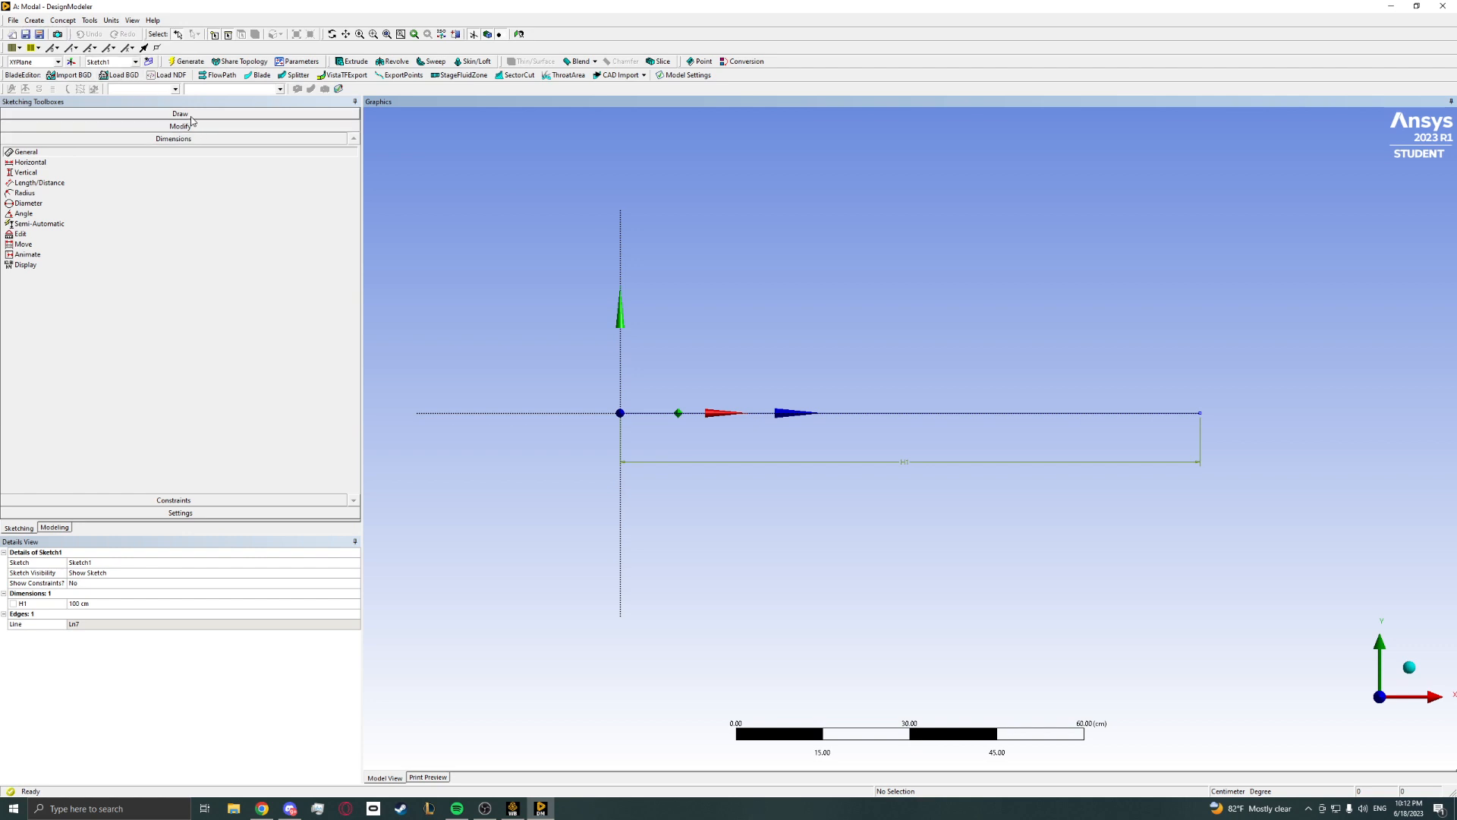
click(20, 529)
click(56, 531)
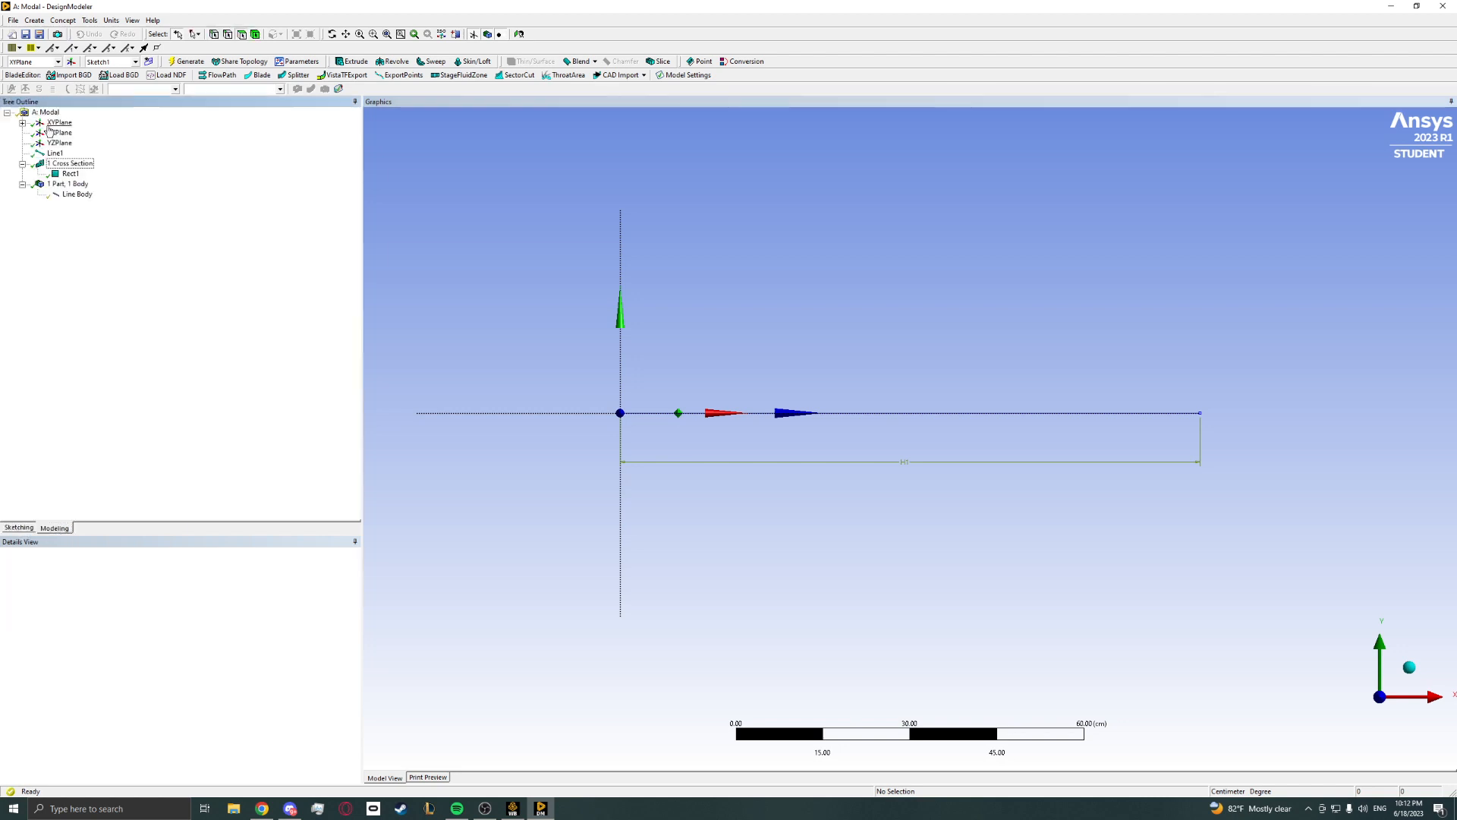
Create a second rectangular cross section as a demonstration and delete it from the model again.
click(65, 20)
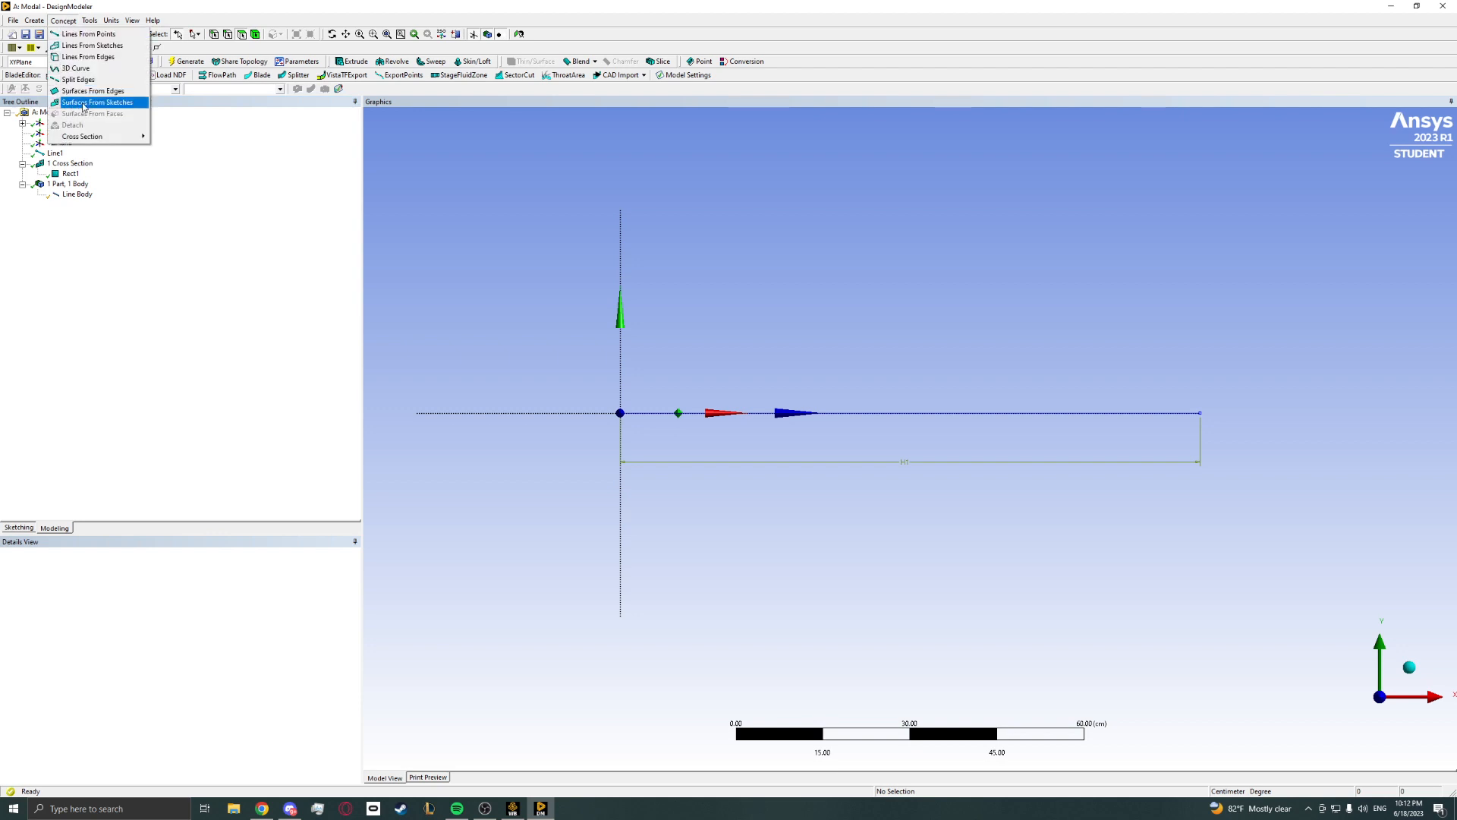
mouse_move(110, 138)
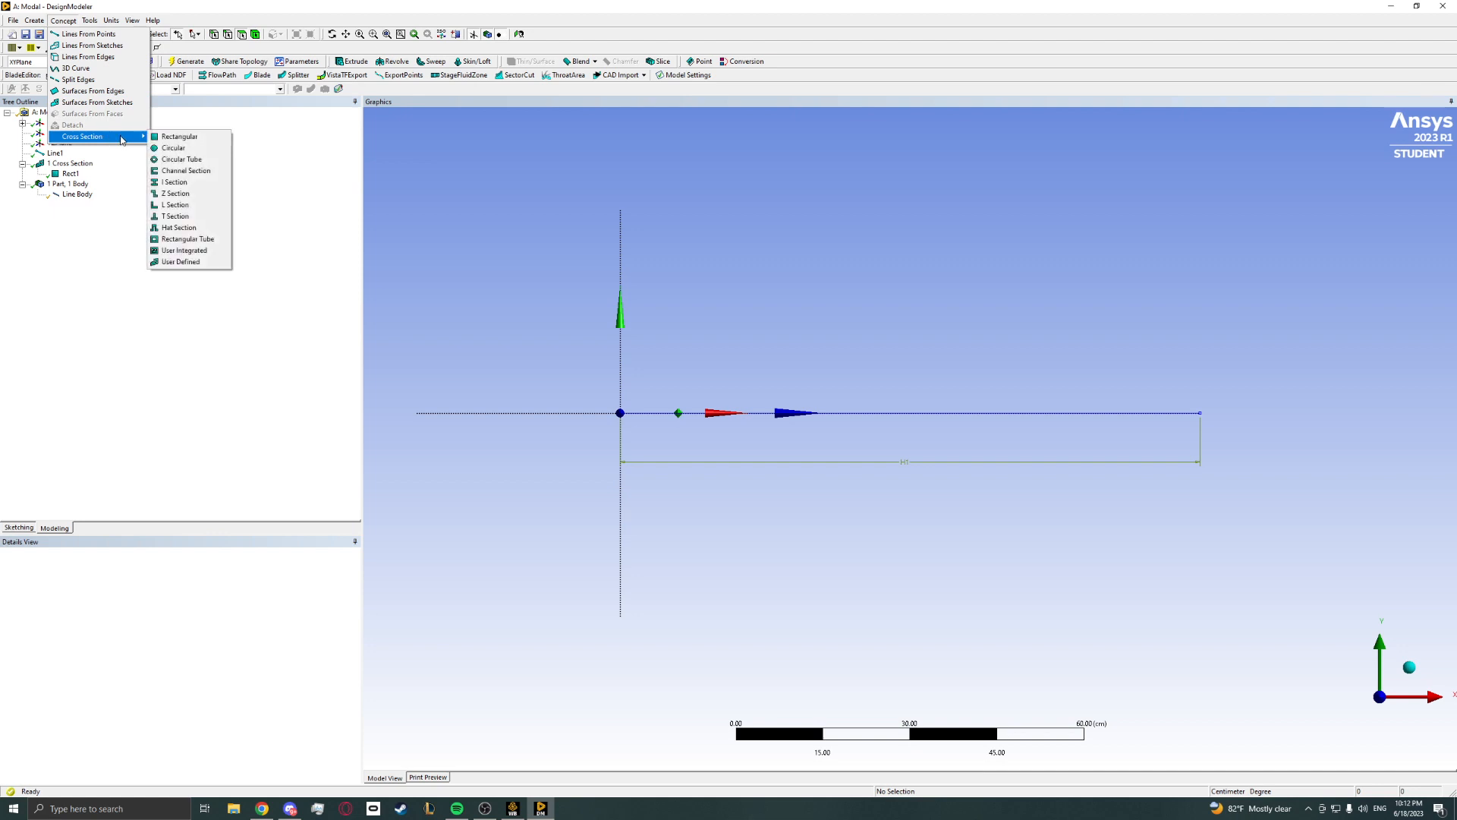
click(182, 138)
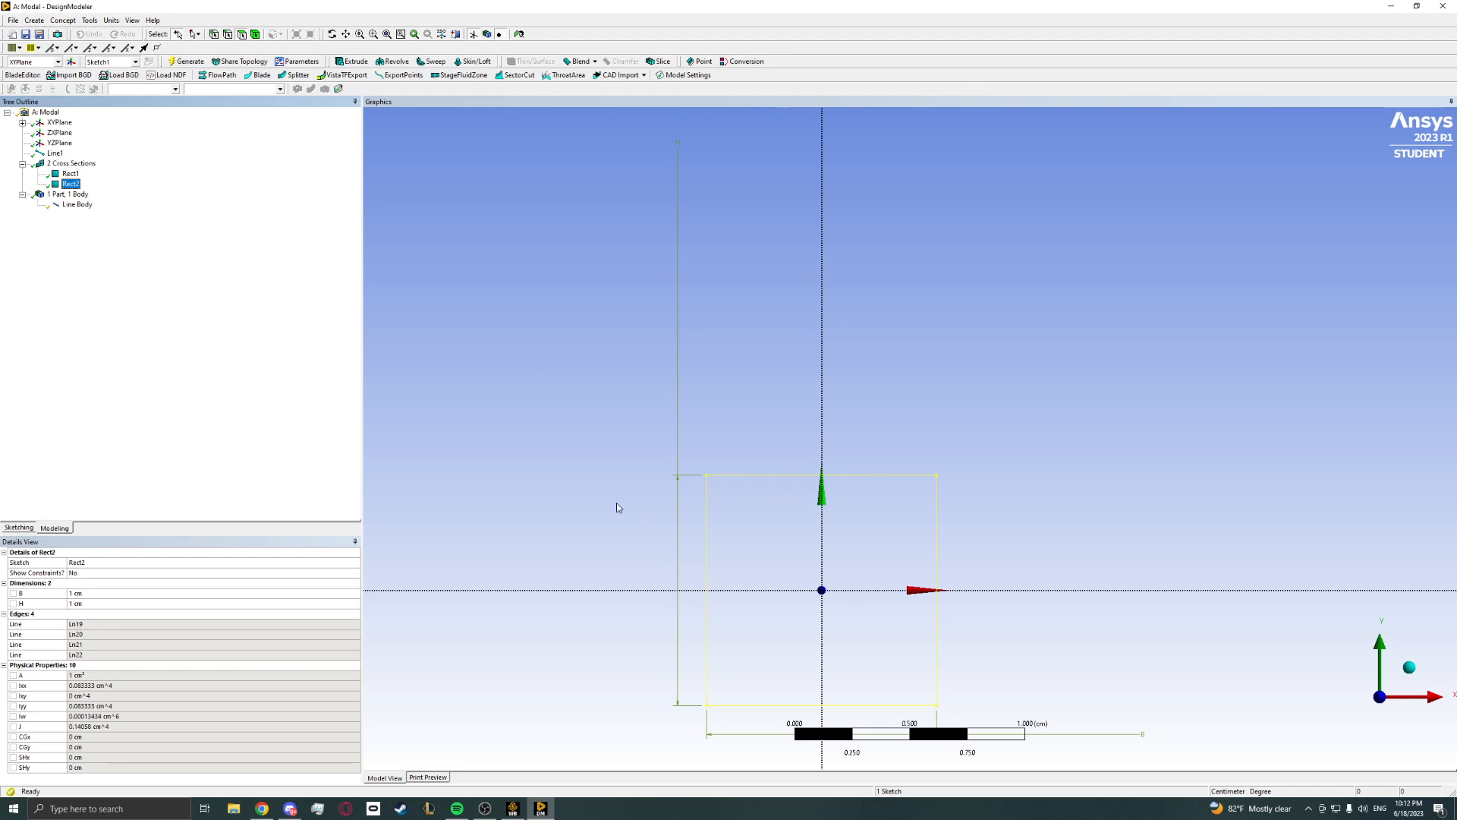
right_click(69, 187)
click(114, 231)
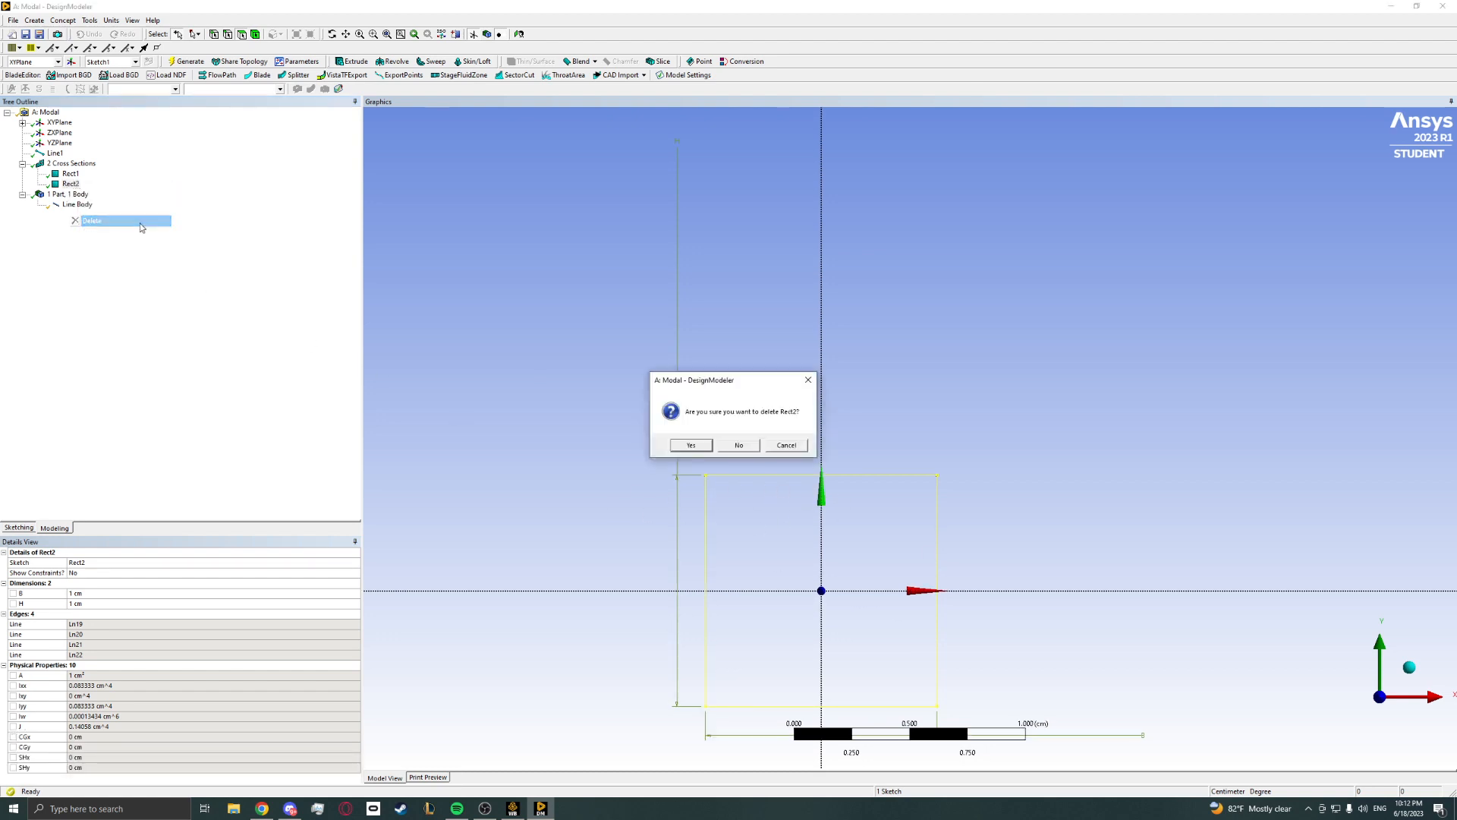
click(687, 446)
Examine the Rect1 cross section's dimensions, and switch to the browser to check the Beam Vibration Analysis assignment requirements.
click(71, 174)
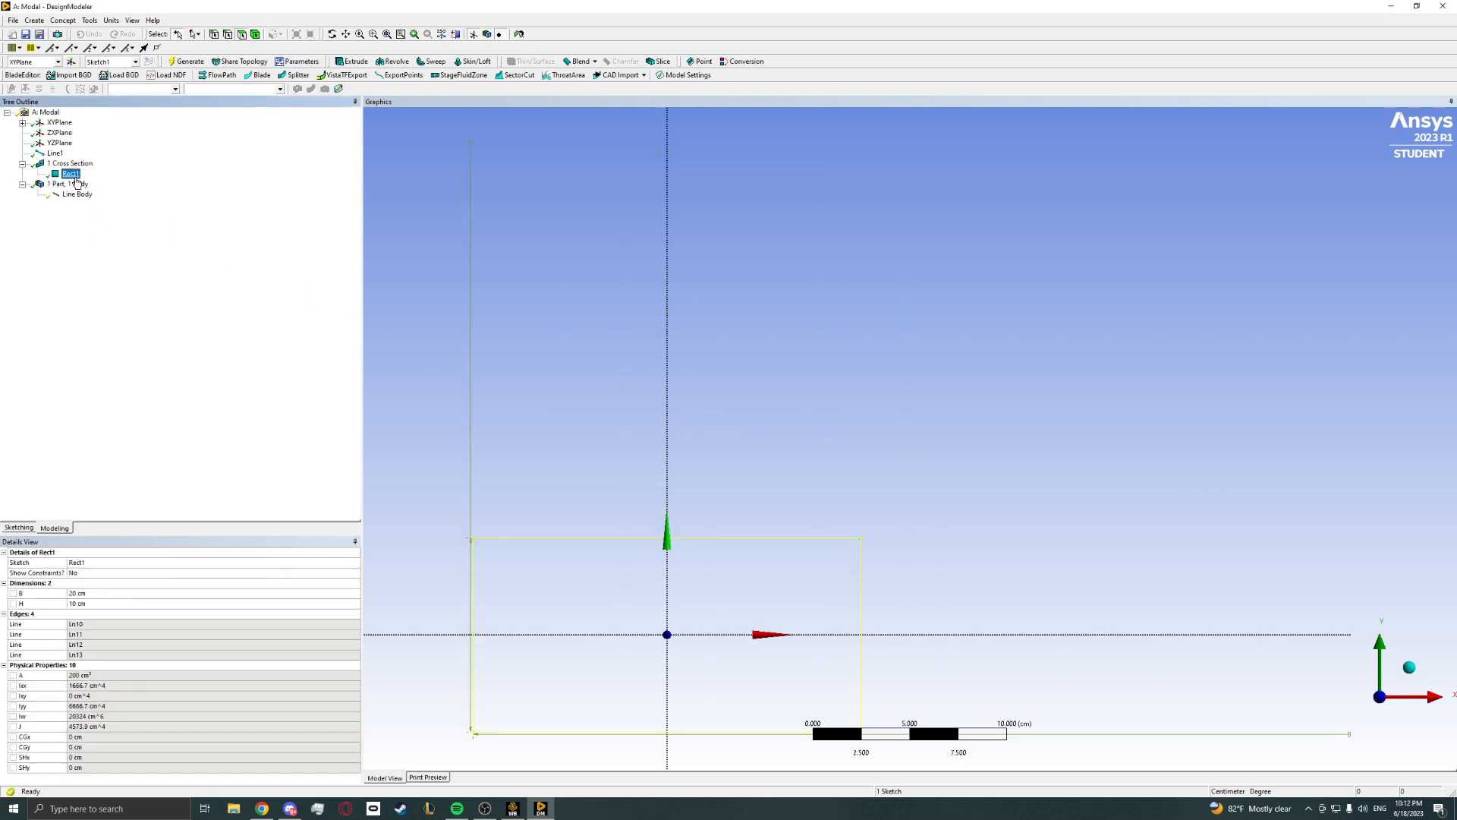
scroll(913, 530, down, 2)
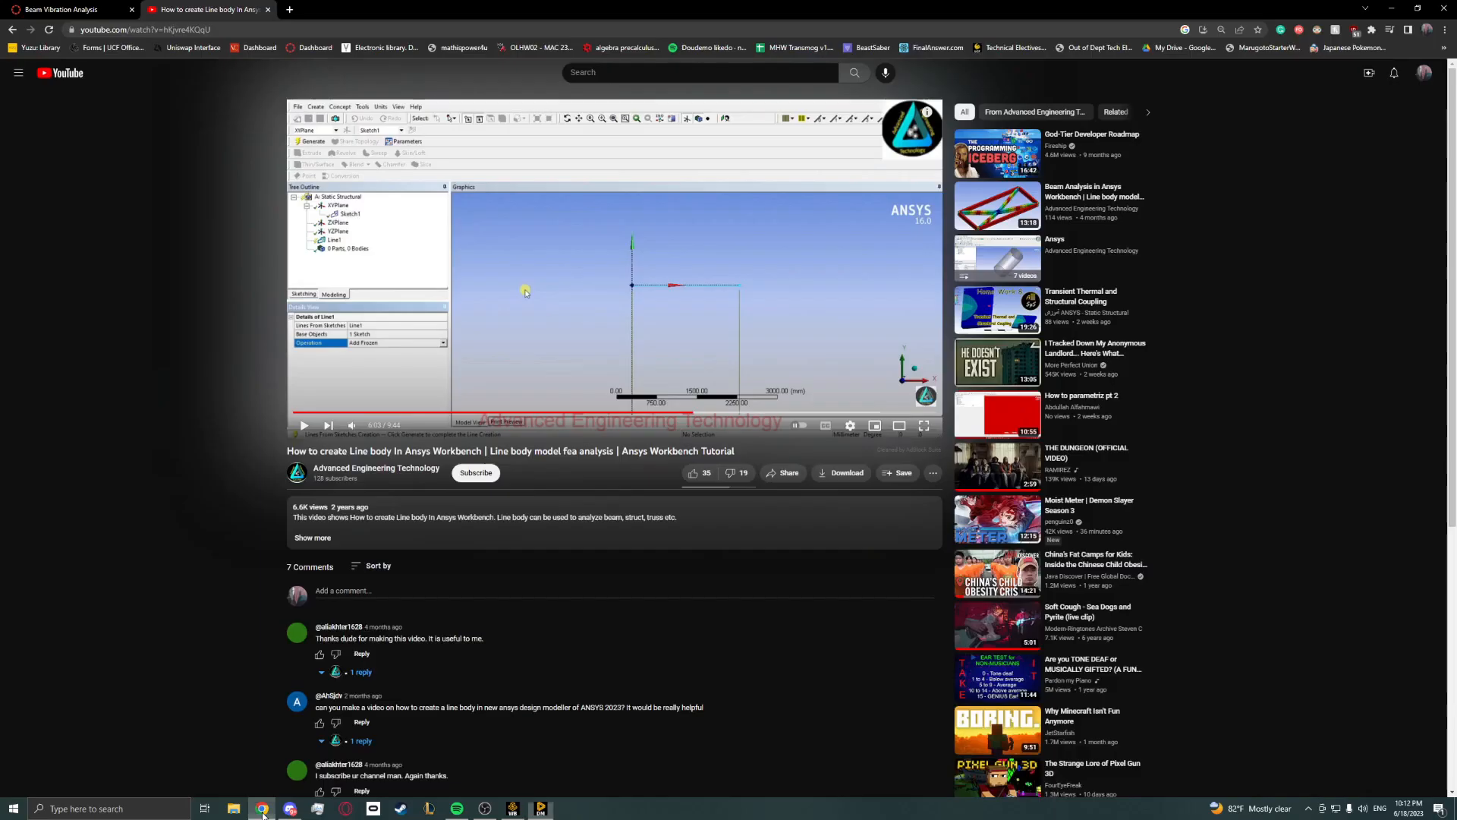
click(262, 808)
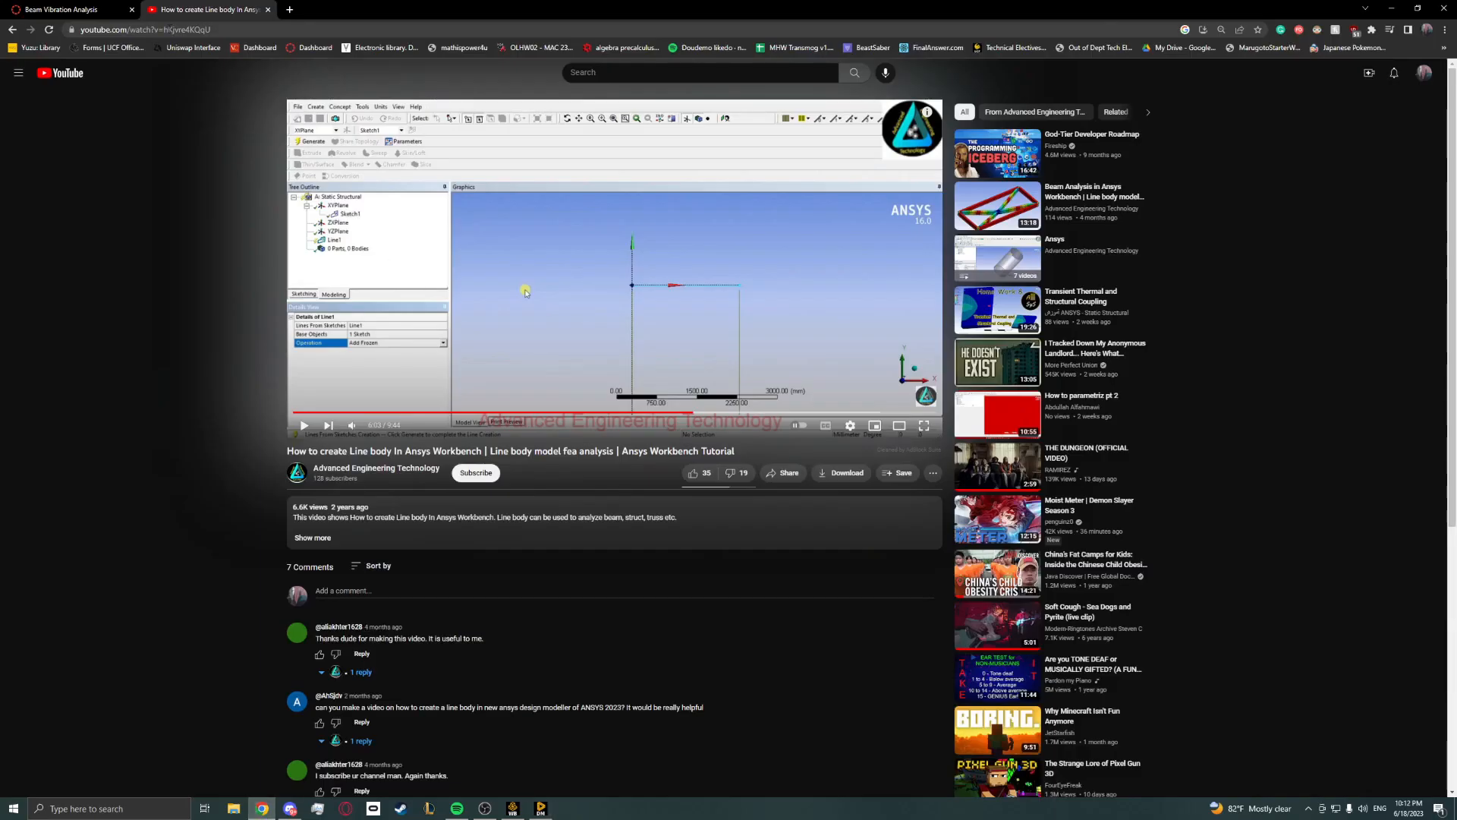
click(72, 9)
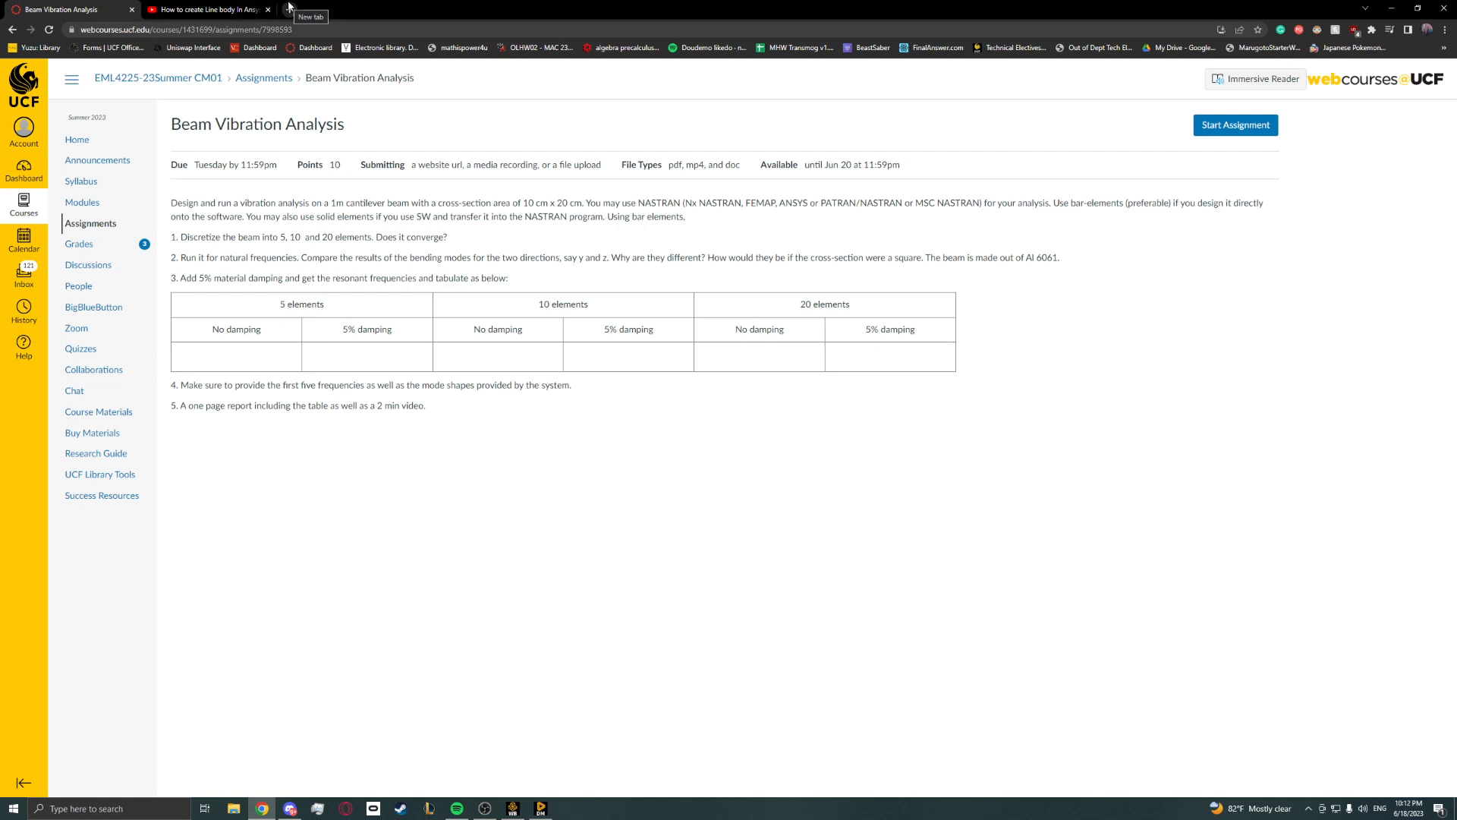
Search for "google drive" in a new browser tab and go to the My Drive page.
click(295, 5)
text(goo)
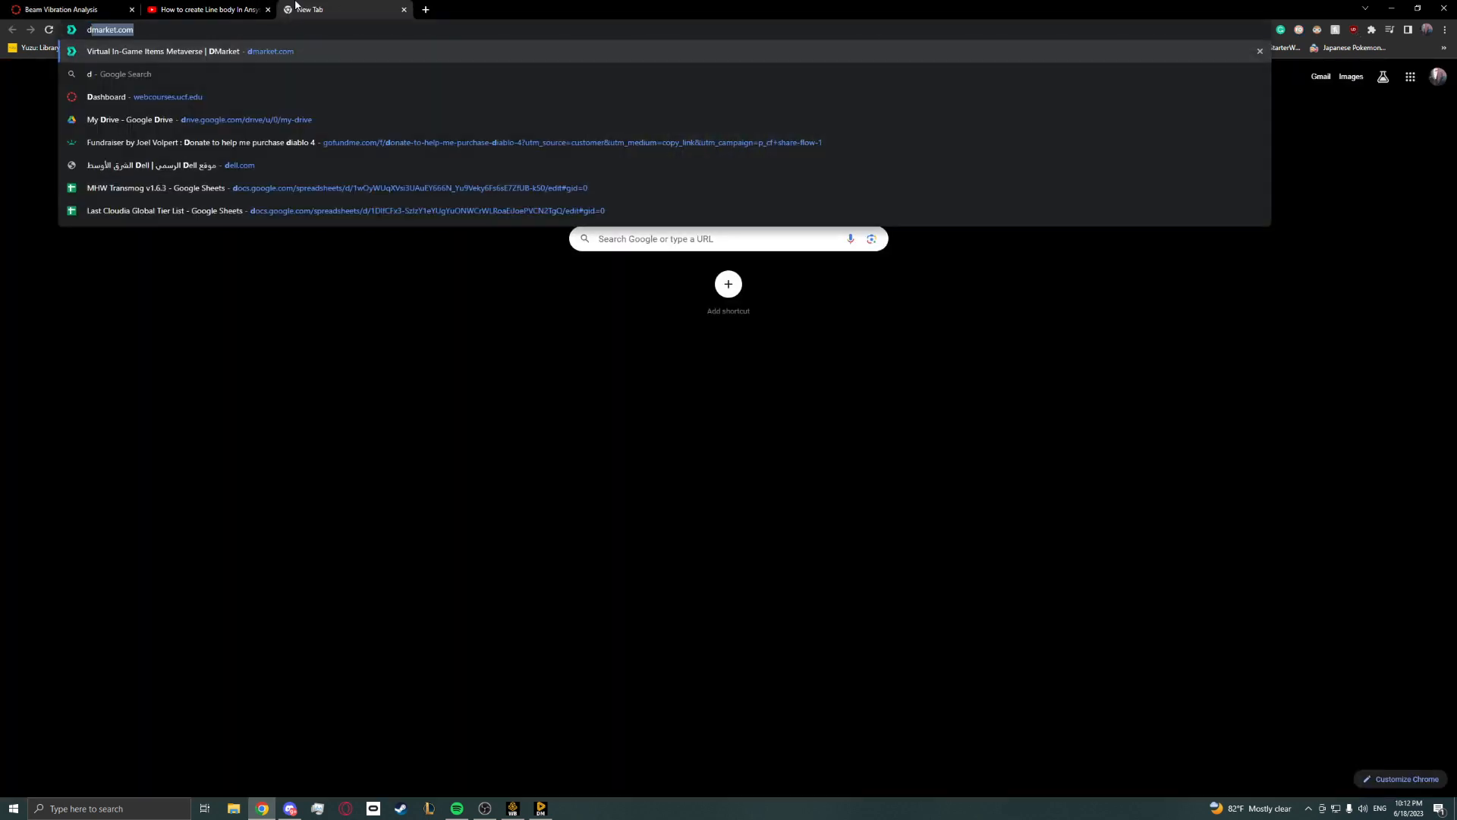
text(gle drive)
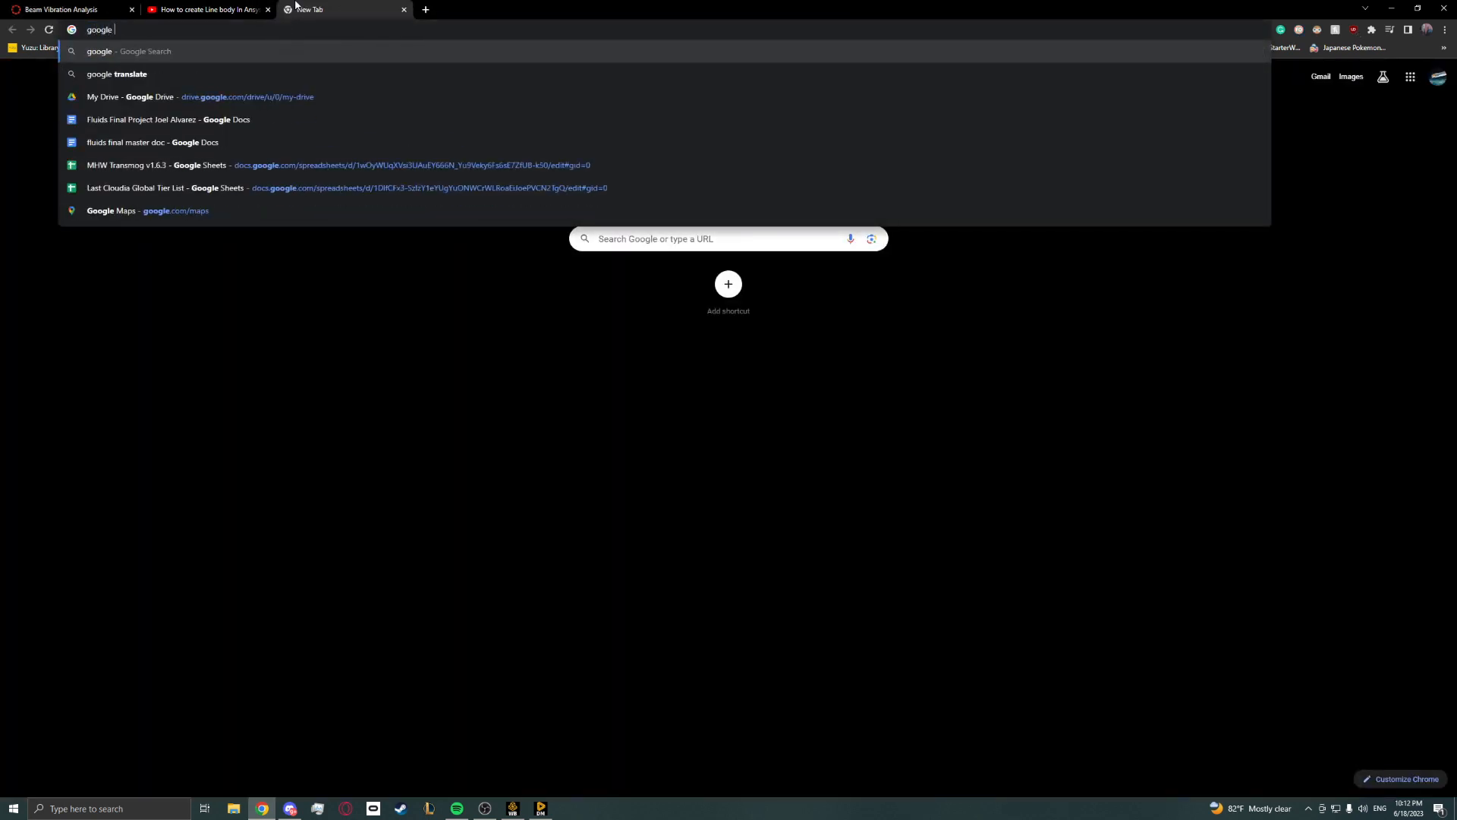
key(Return)
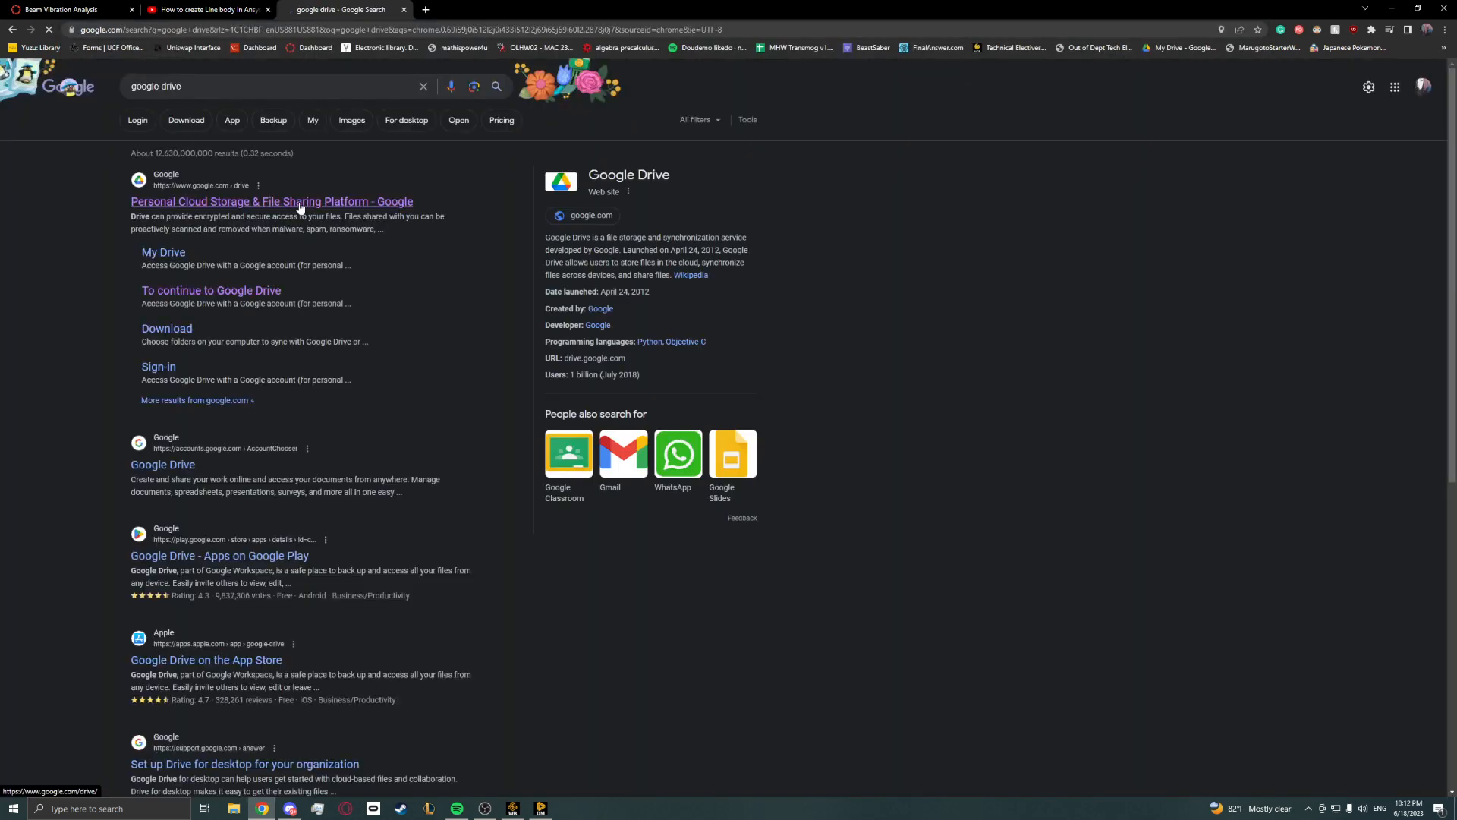
click(300, 209)
click(516, 378)
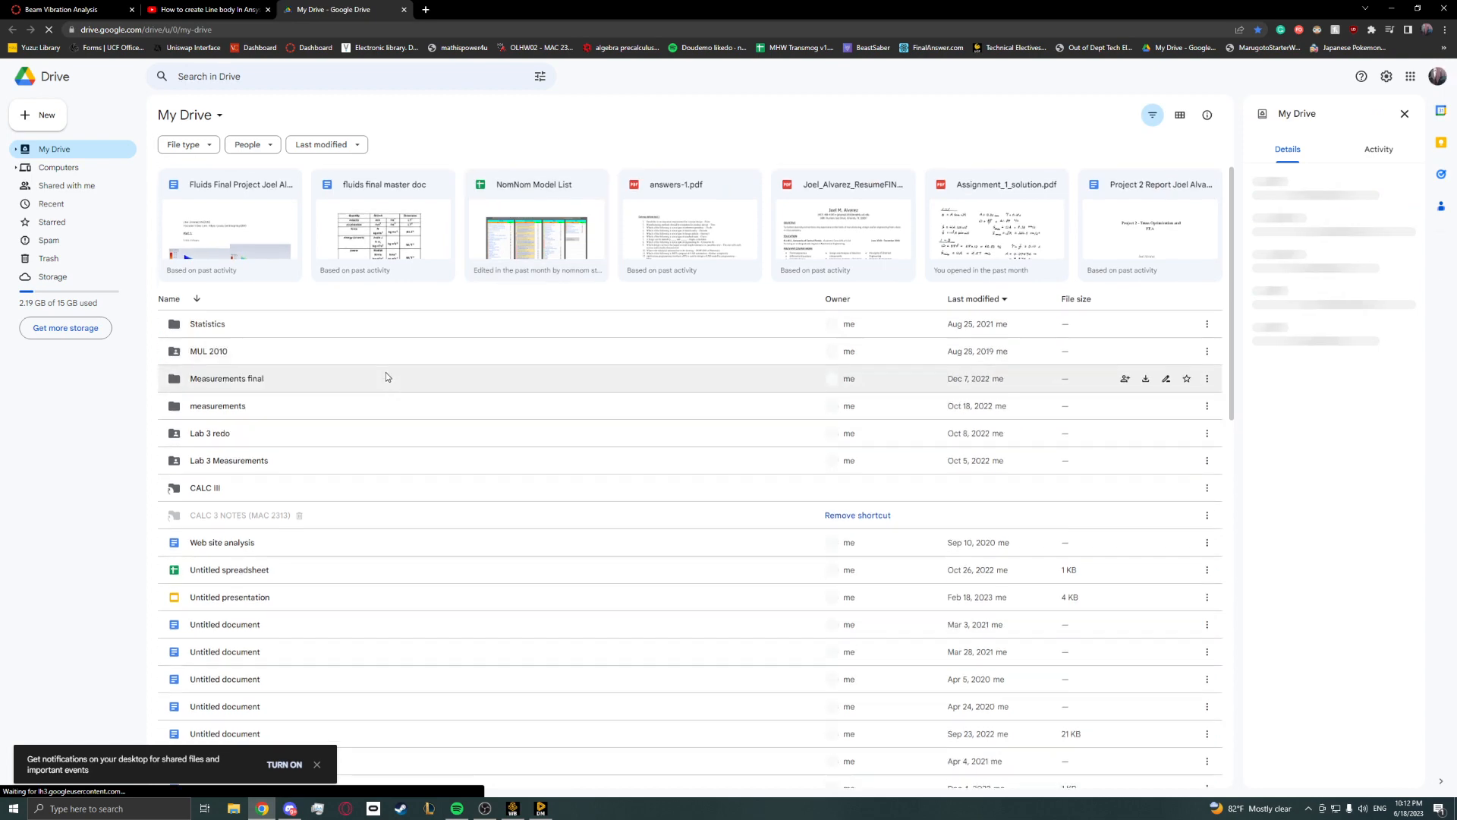
Look through the recent Google Drive files and open the Beam Analysis Report document.
scroll(385, 372, down, 3)
scroll(385, 372, up, 3)
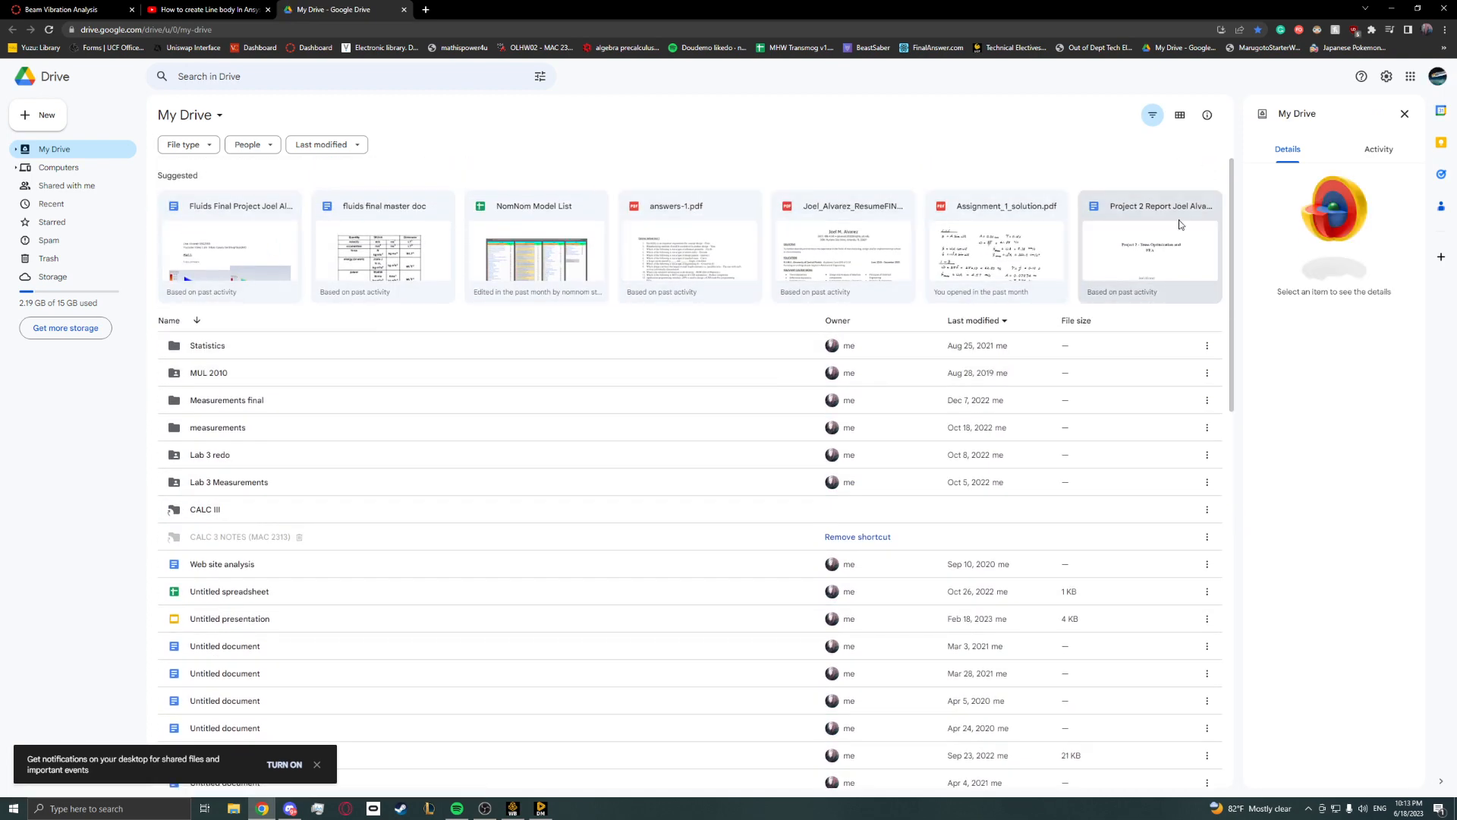
click(72, 204)
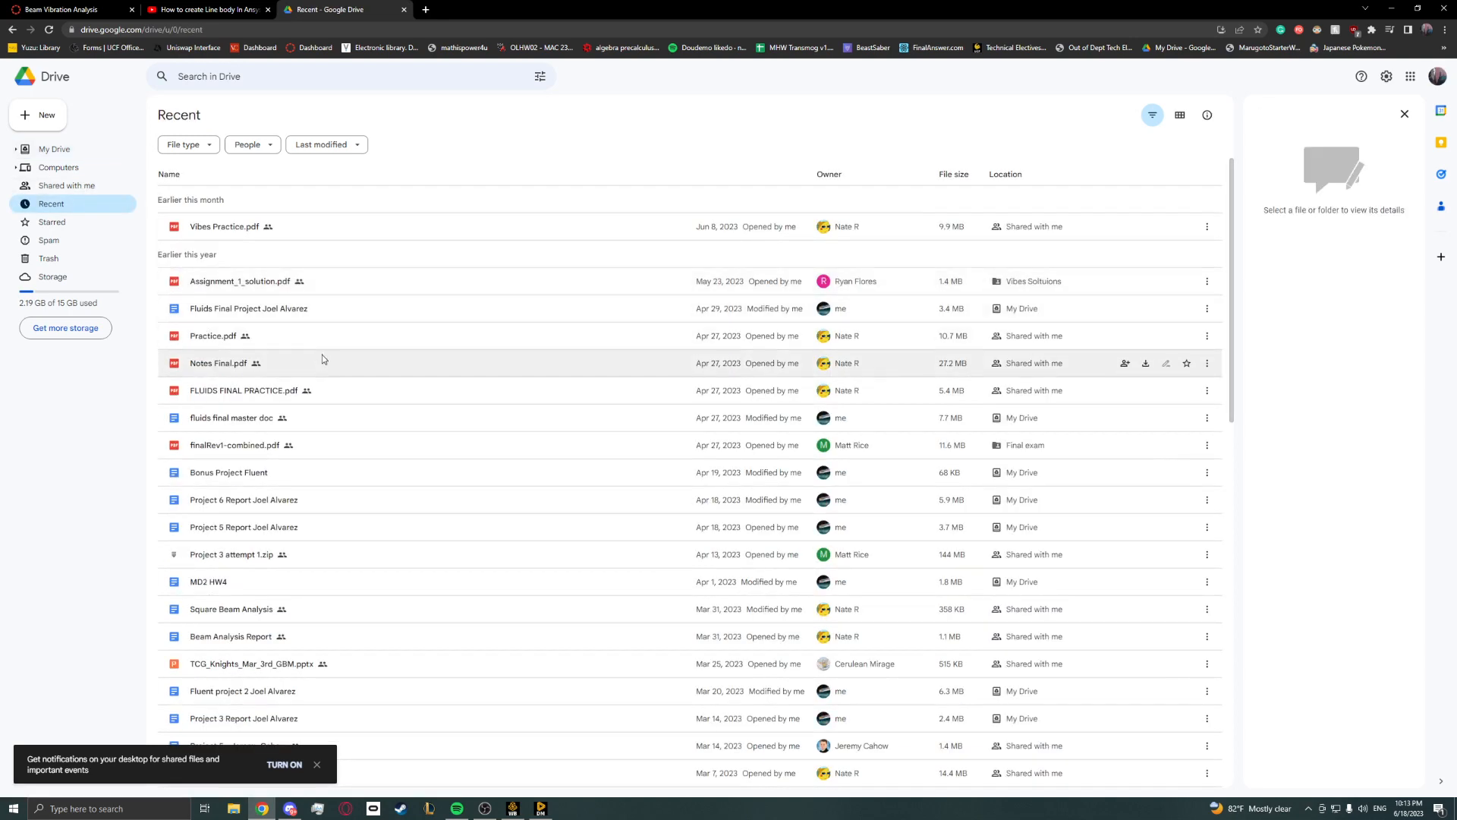
scroll(313, 406, down, 1)
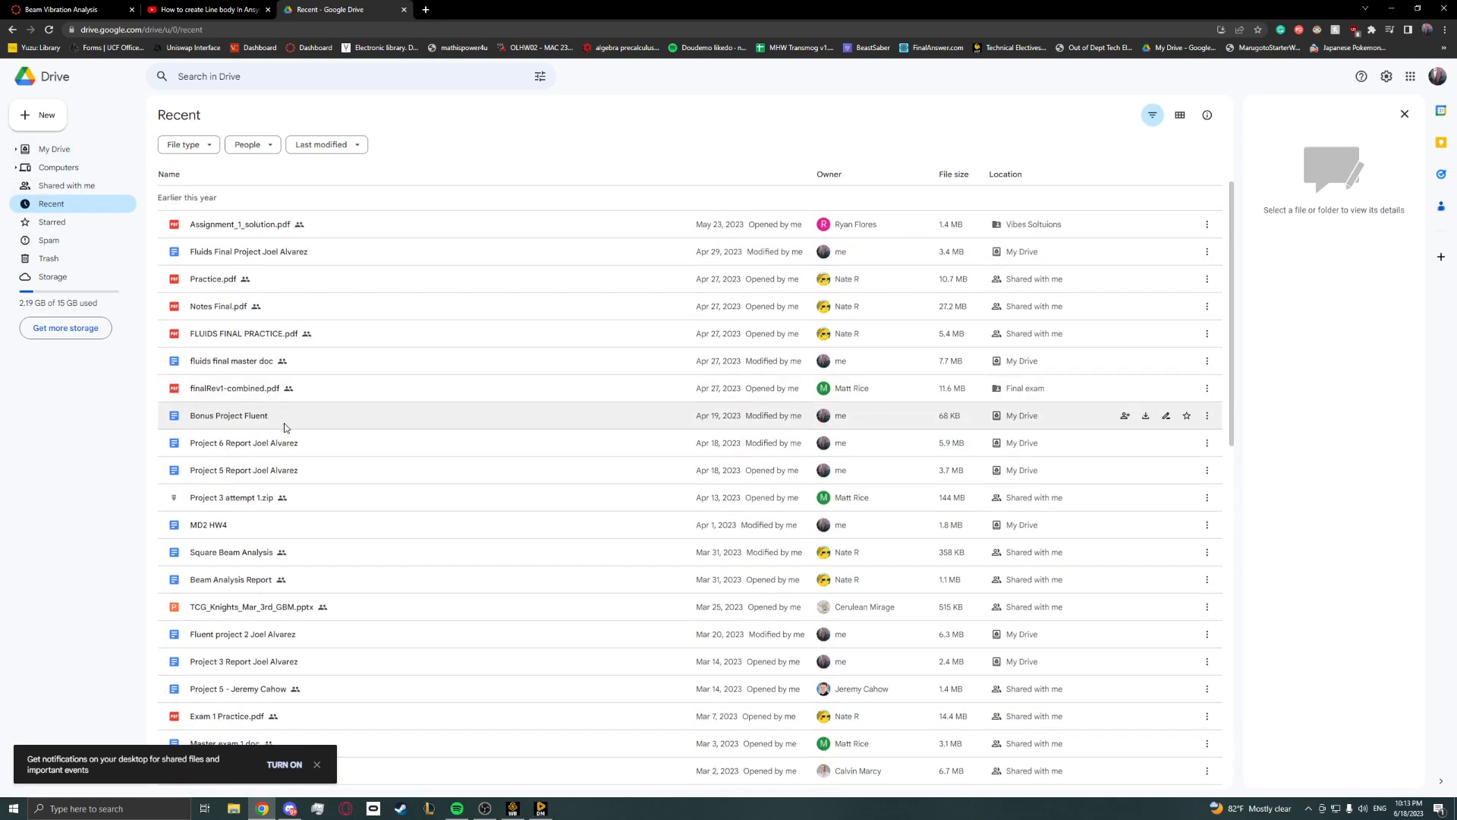
scroll(301, 497, down, 1)
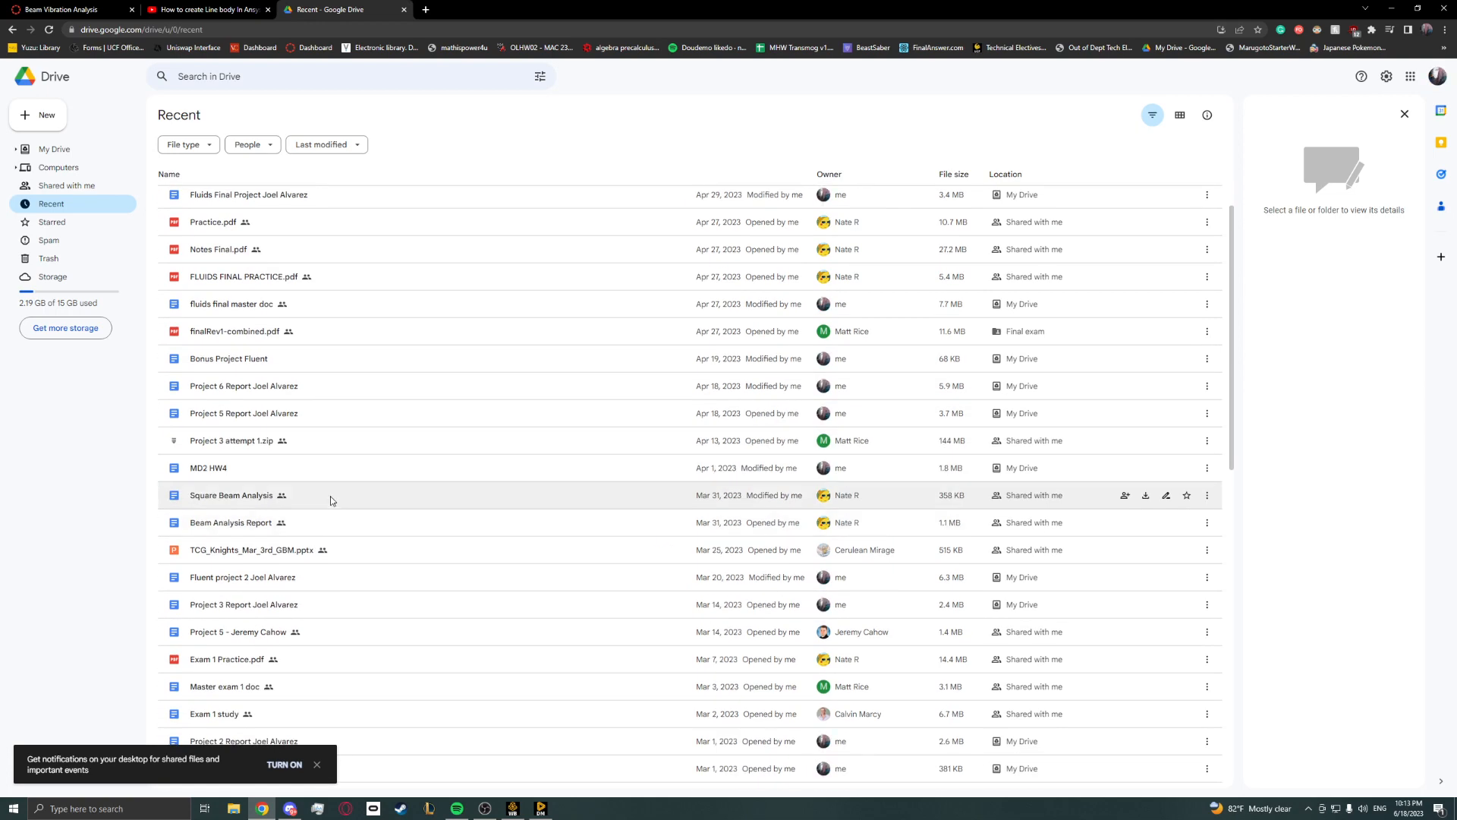
double_click(318, 517)
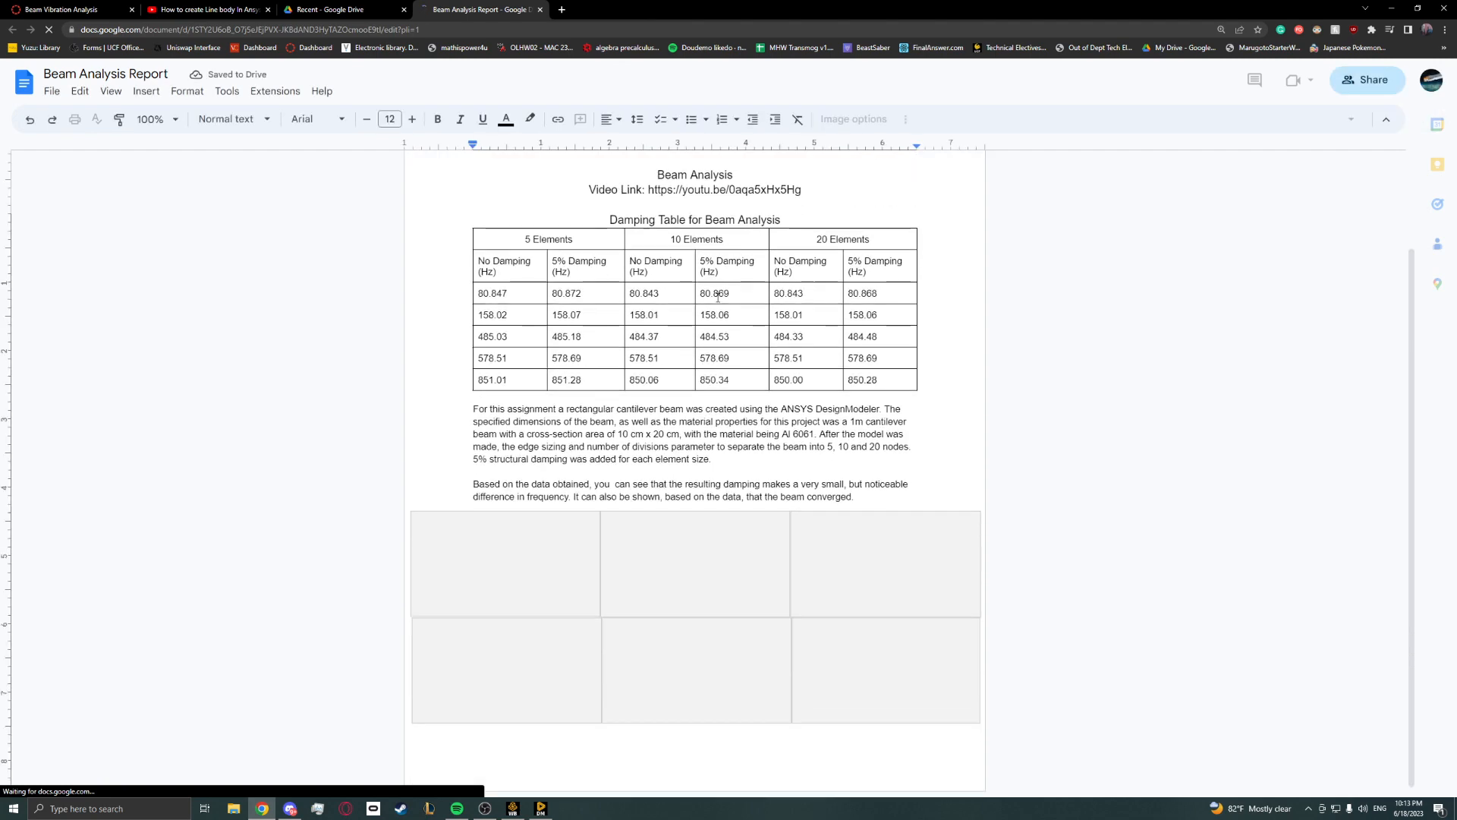
Recheck the Beam Vibration Analysis assignment page and return to the Beam Analysis Report to review its damping table.
click(325, 6)
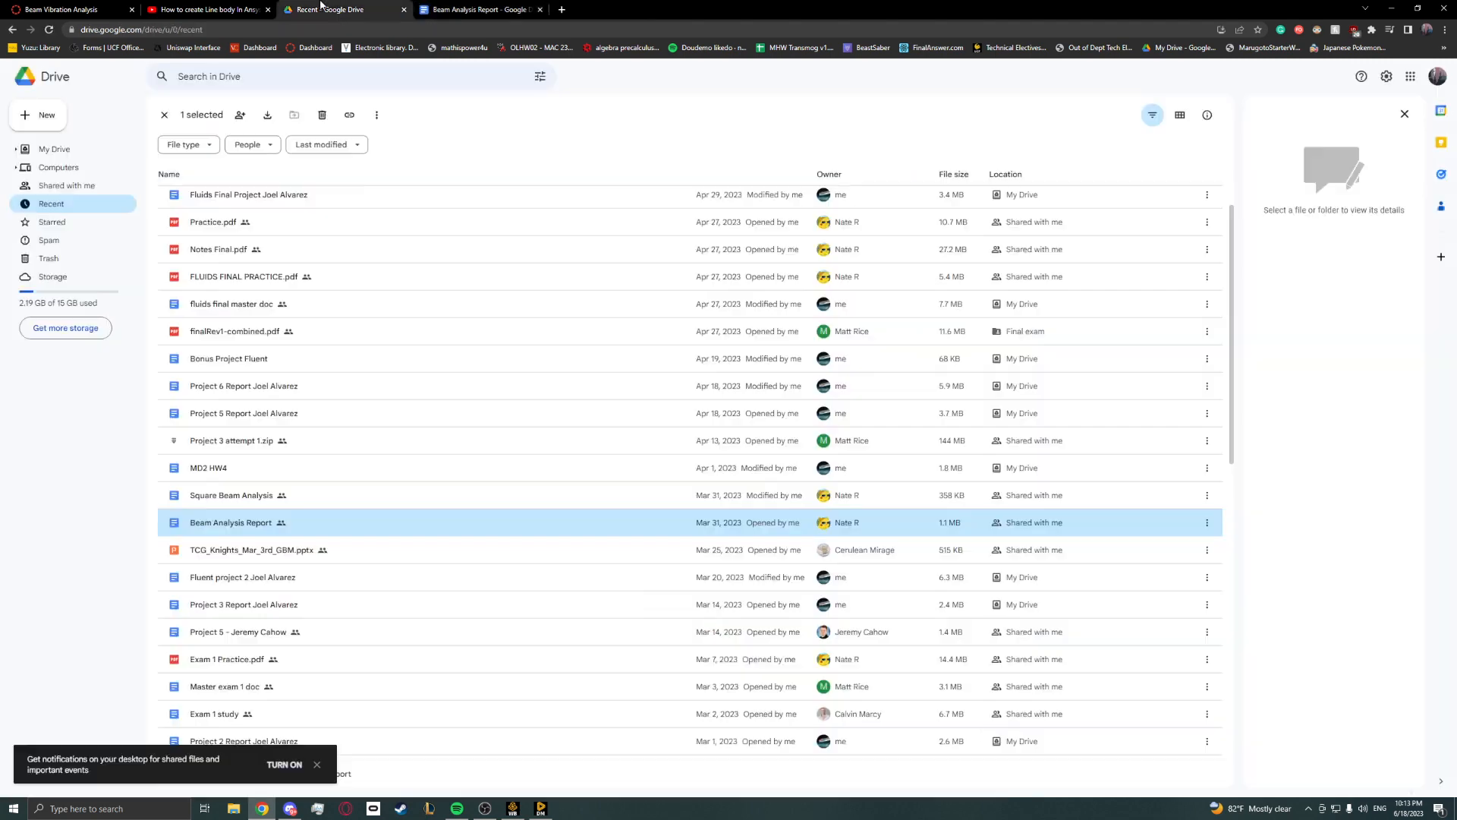
click(235, 10)
click(123, 7)
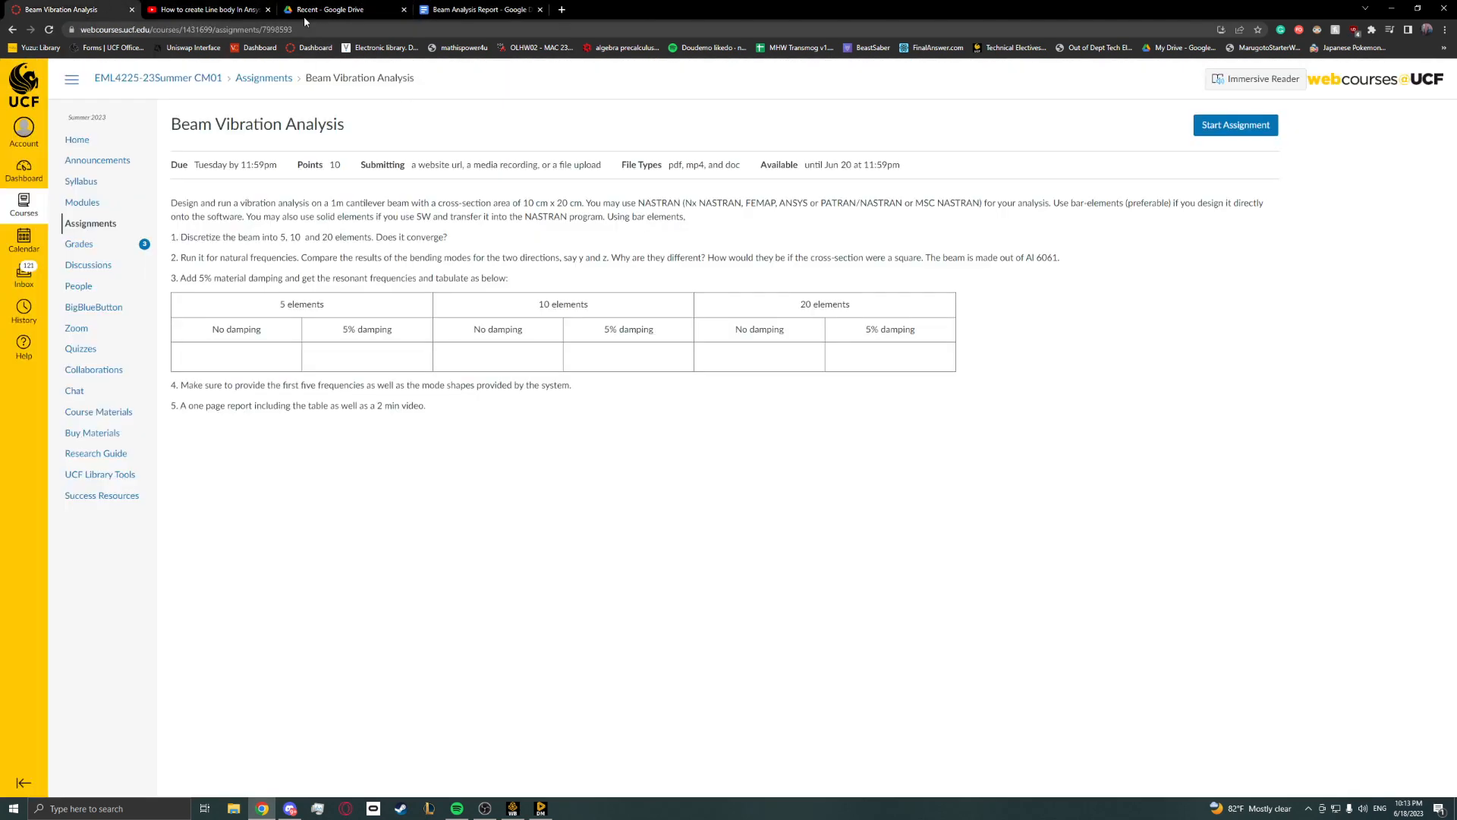
click(288, 809)
click(290, 809)
click(291, 811)
click(291, 810)
click(478, 9)
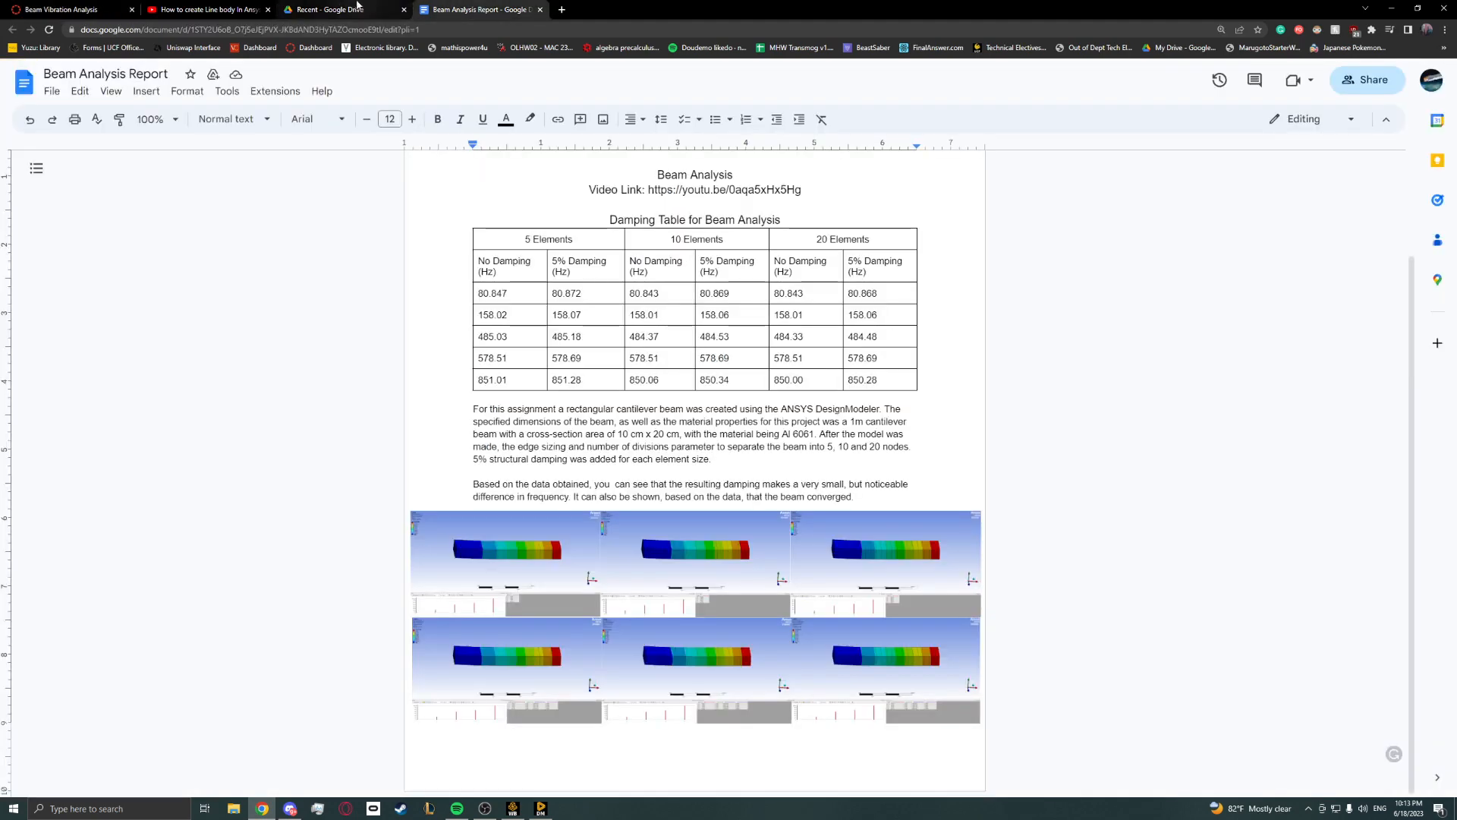
mouse_move(223, 5)
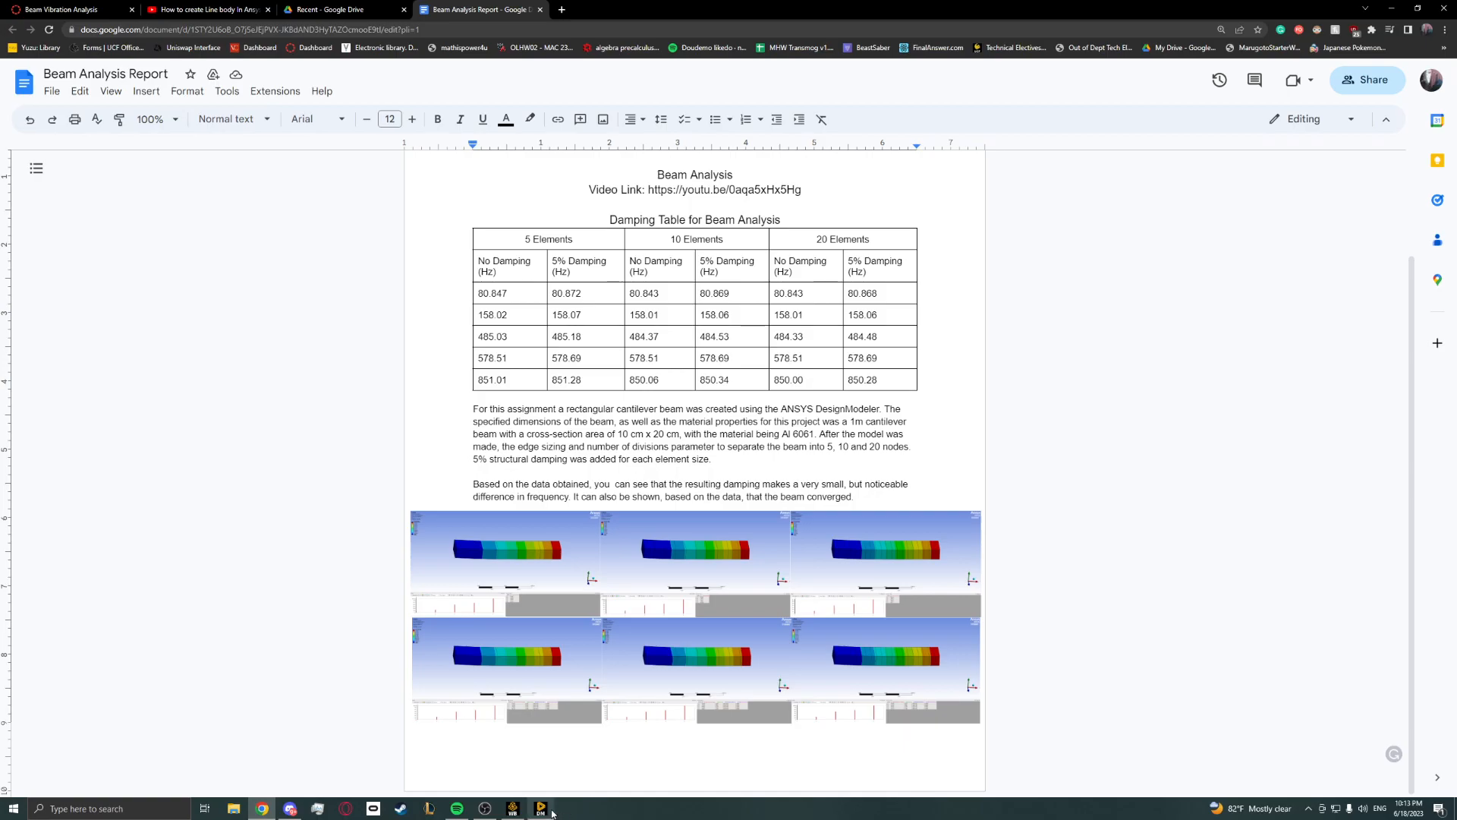
Switch to DesignModeler and check the Rect1 cross section's width and height against the report in the browser.
click(544, 806)
scroll(900, 493, down, 3)
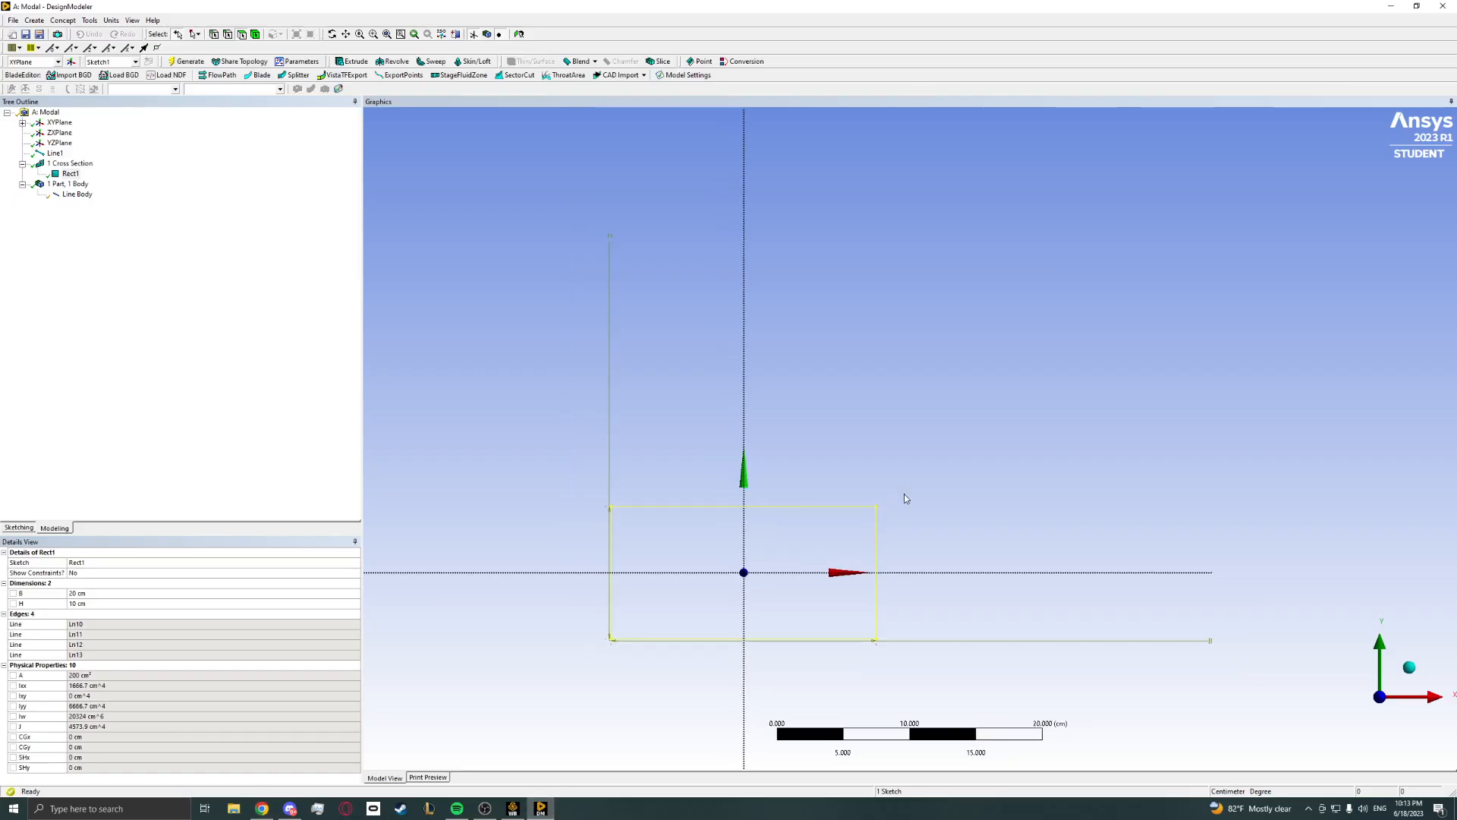
mouse_move(316, 812)
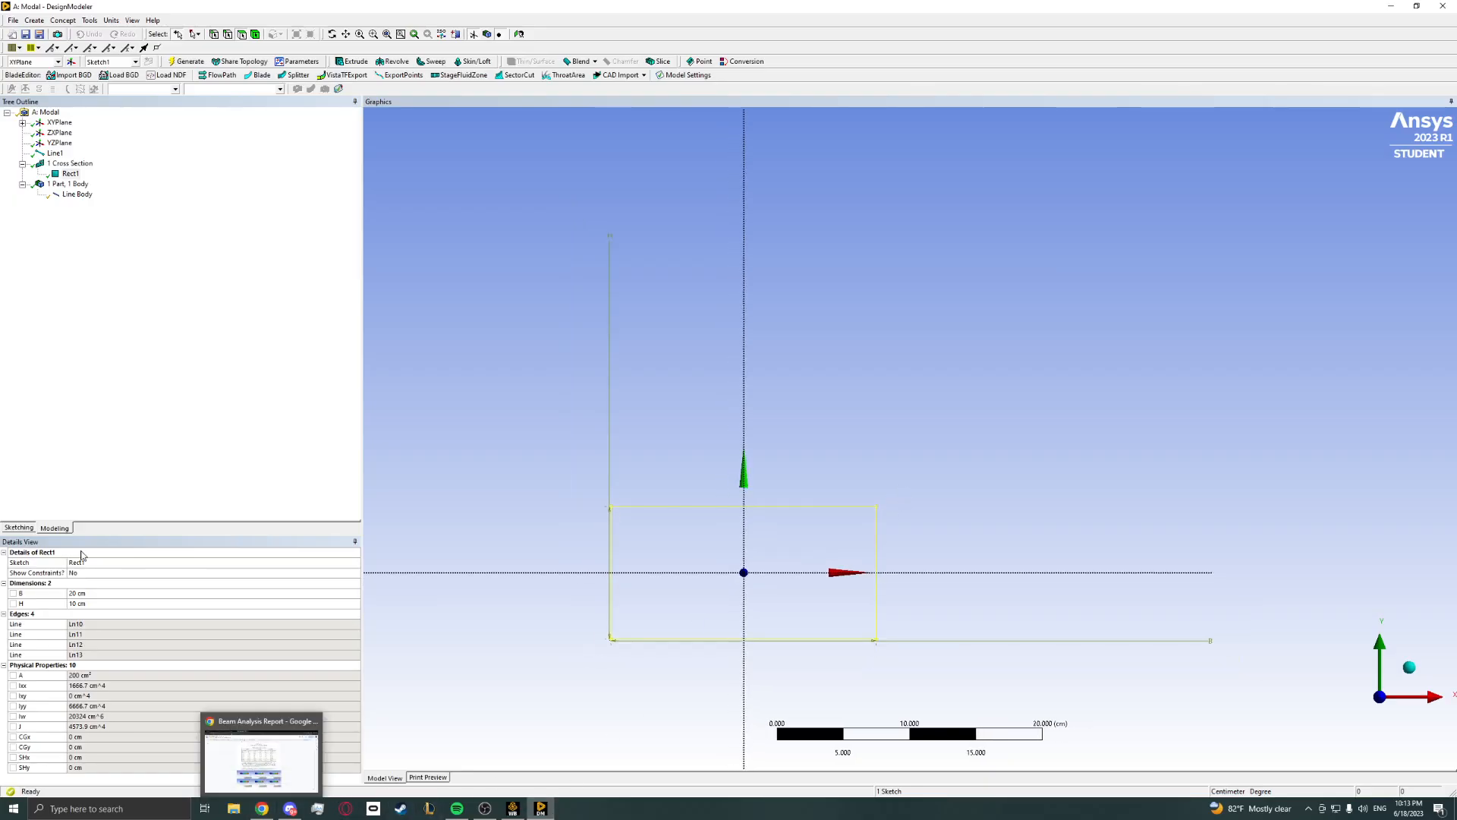
click(266, 809)
click(265, 809)
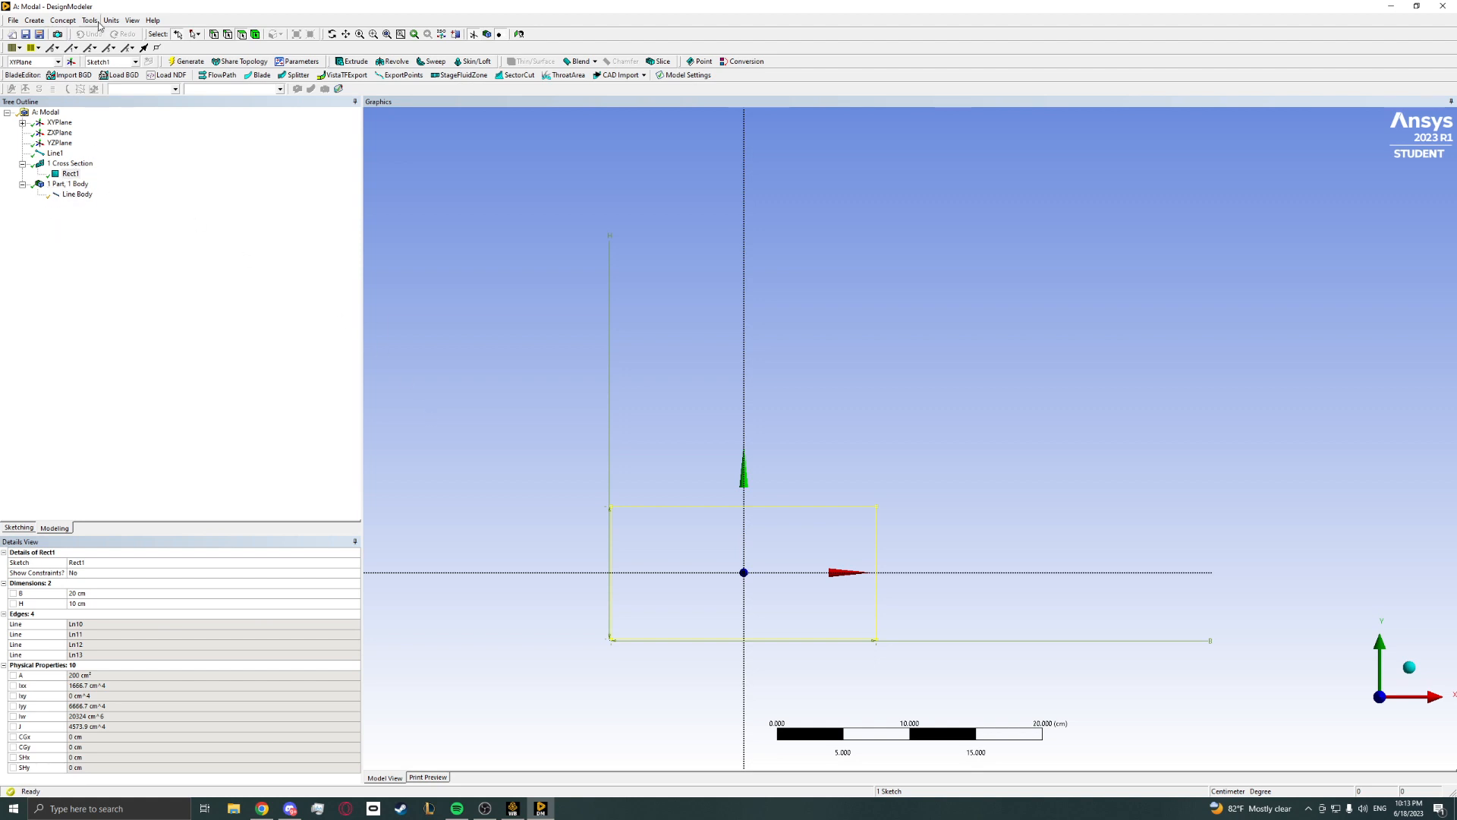
click(63, 21)
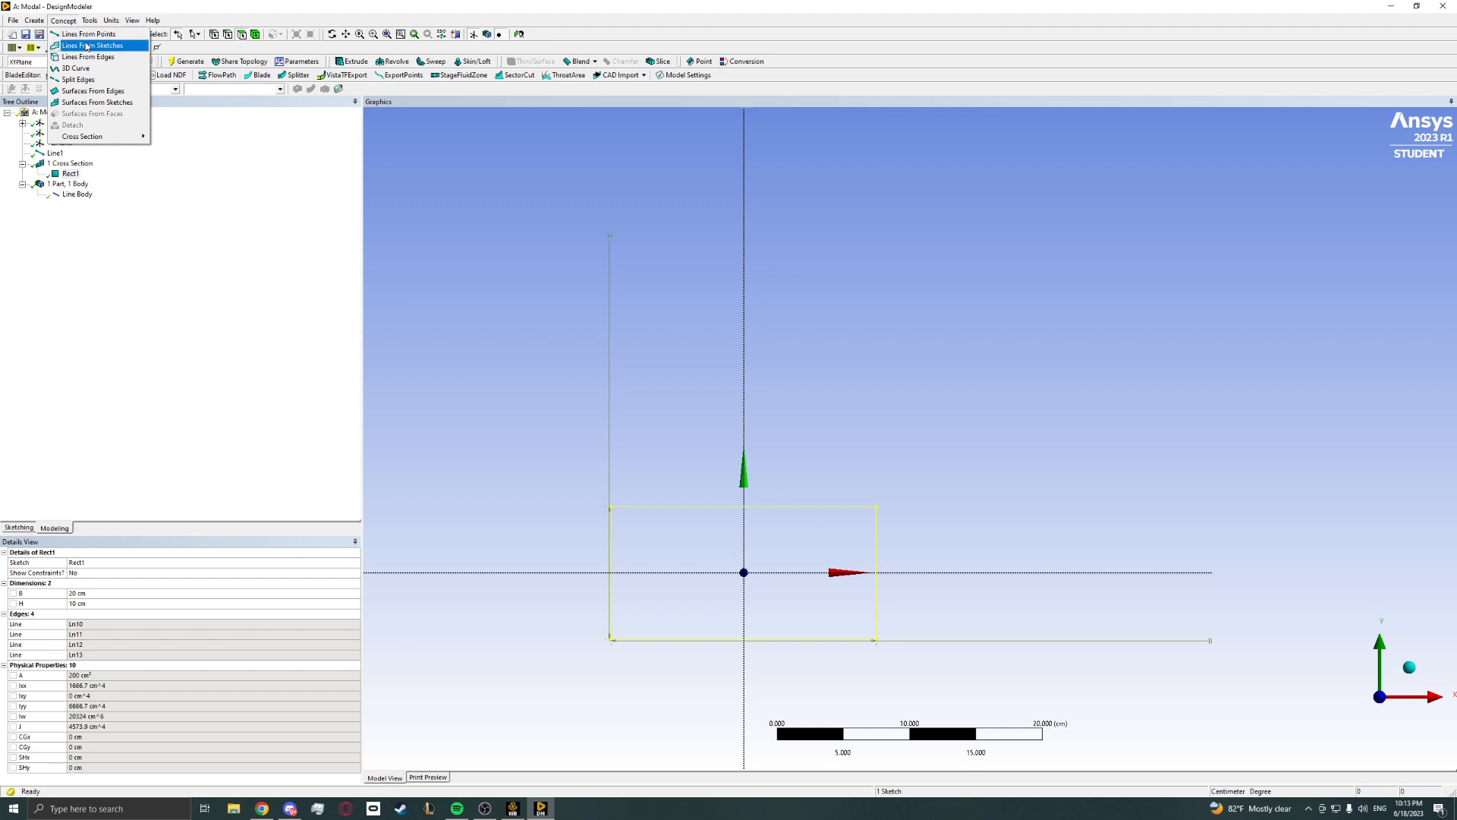
click(86, 46)
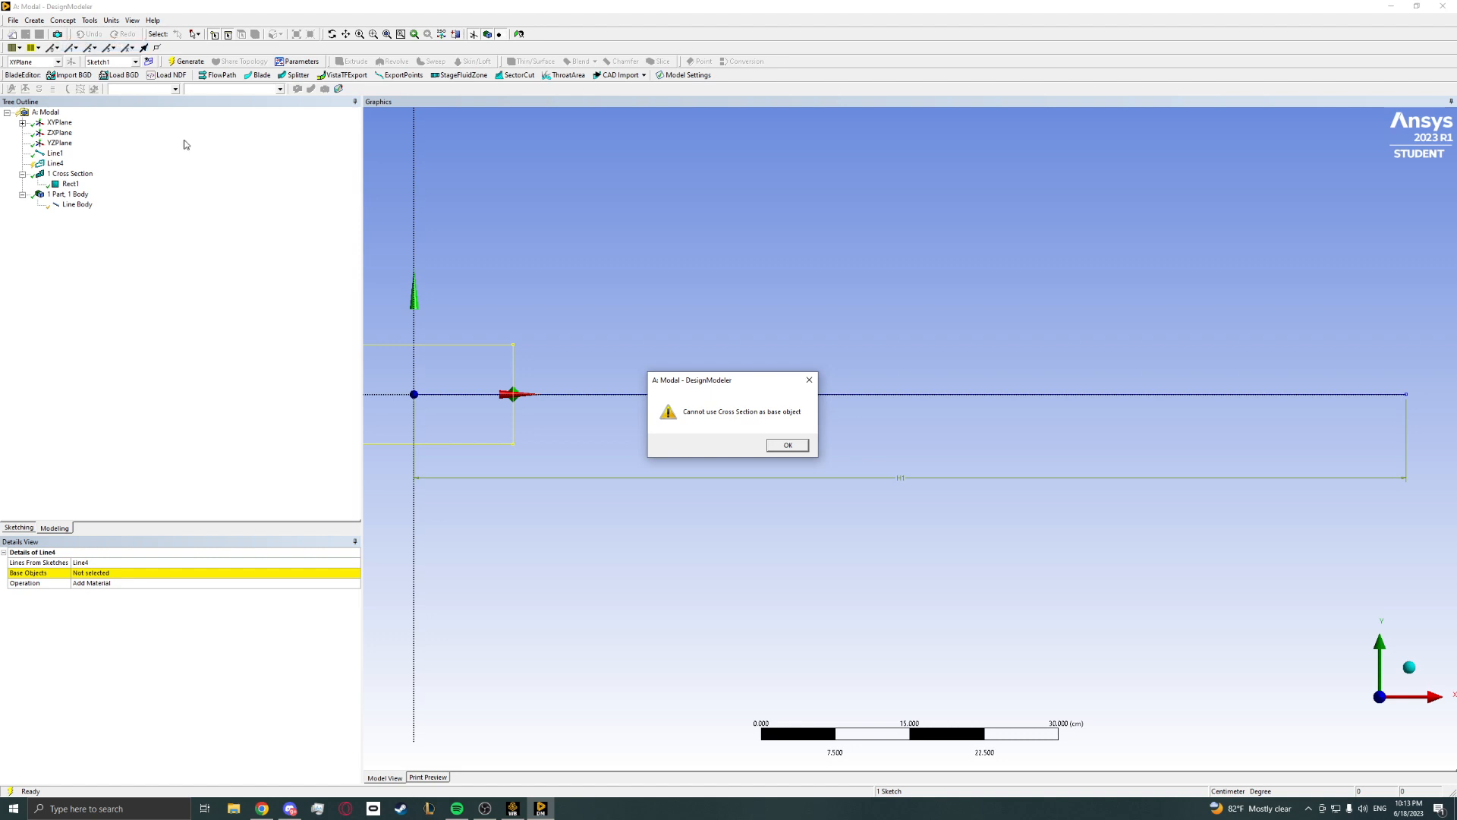
click(810, 382)
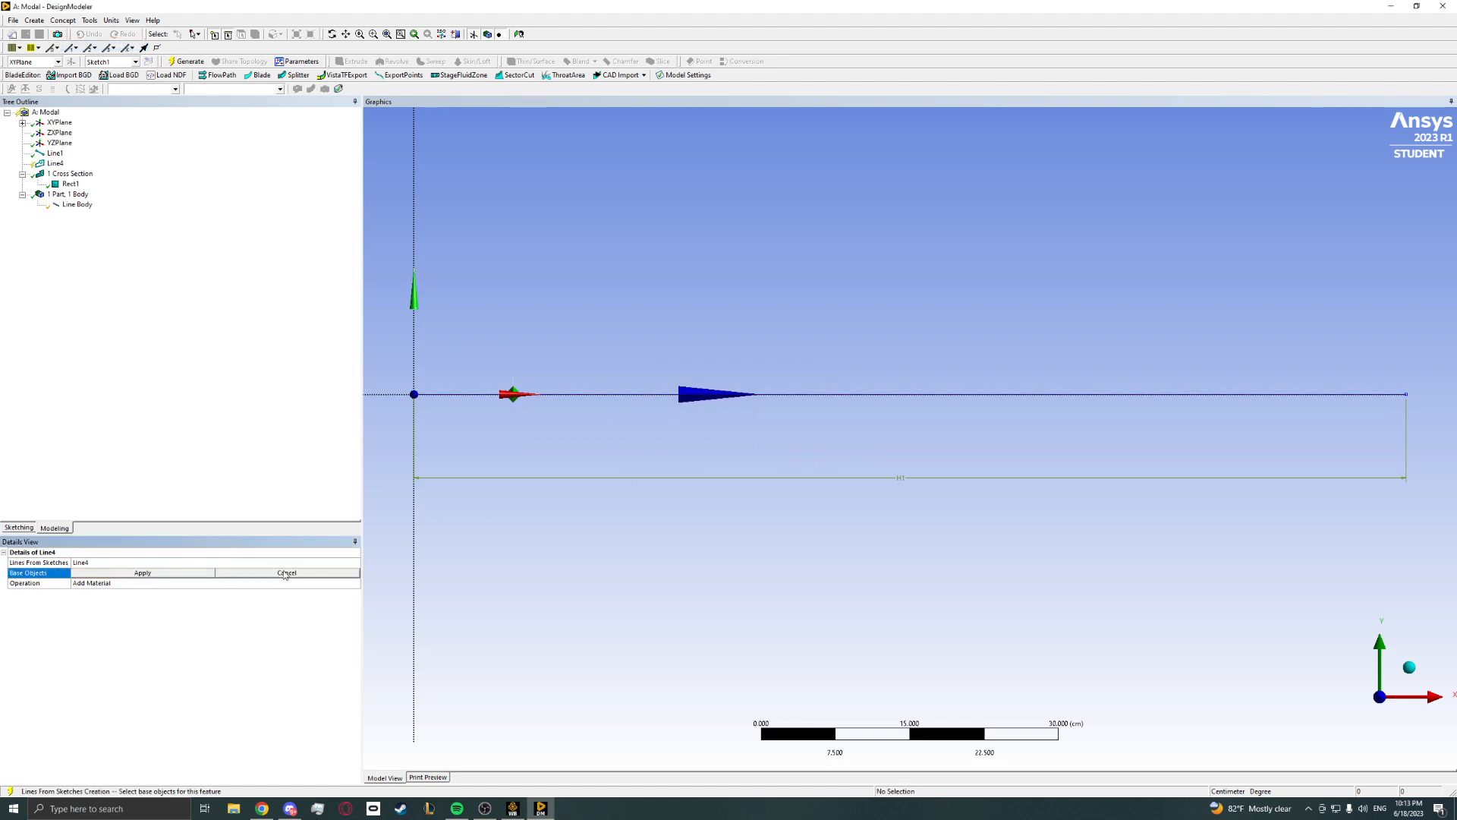
click(322, 573)
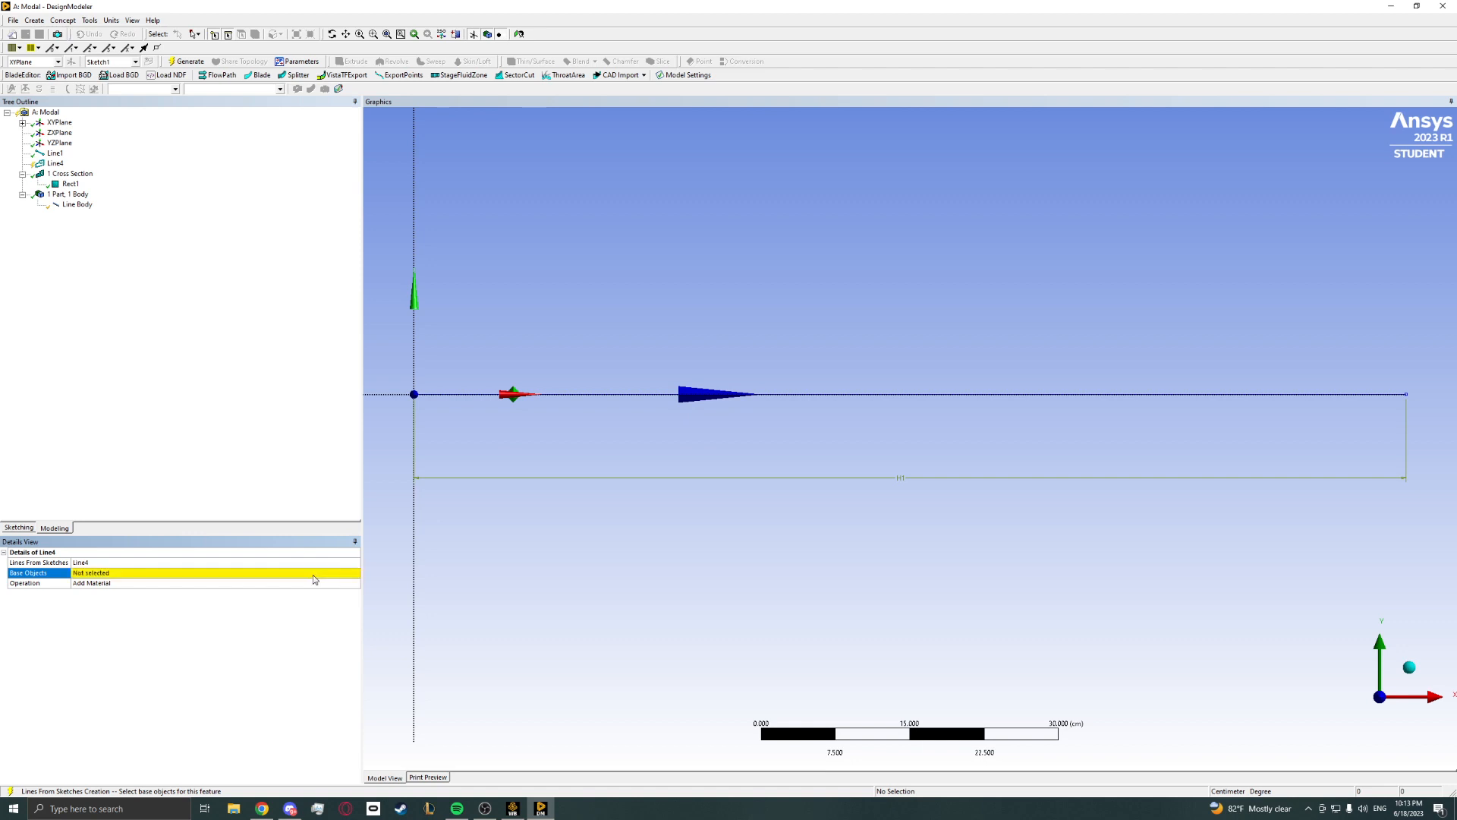
right_click(54, 163)
click(79, 173)
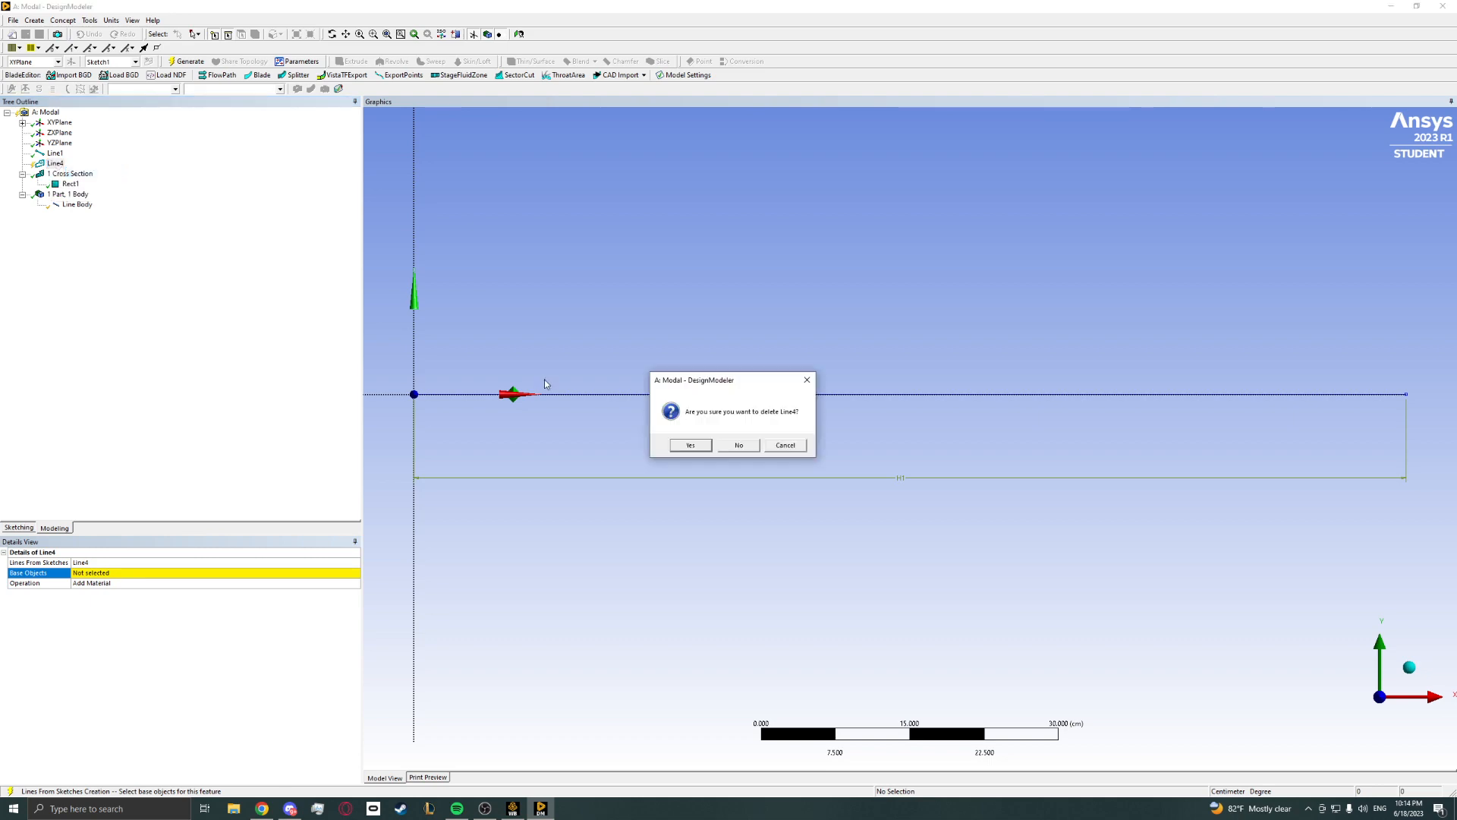
click(691, 445)
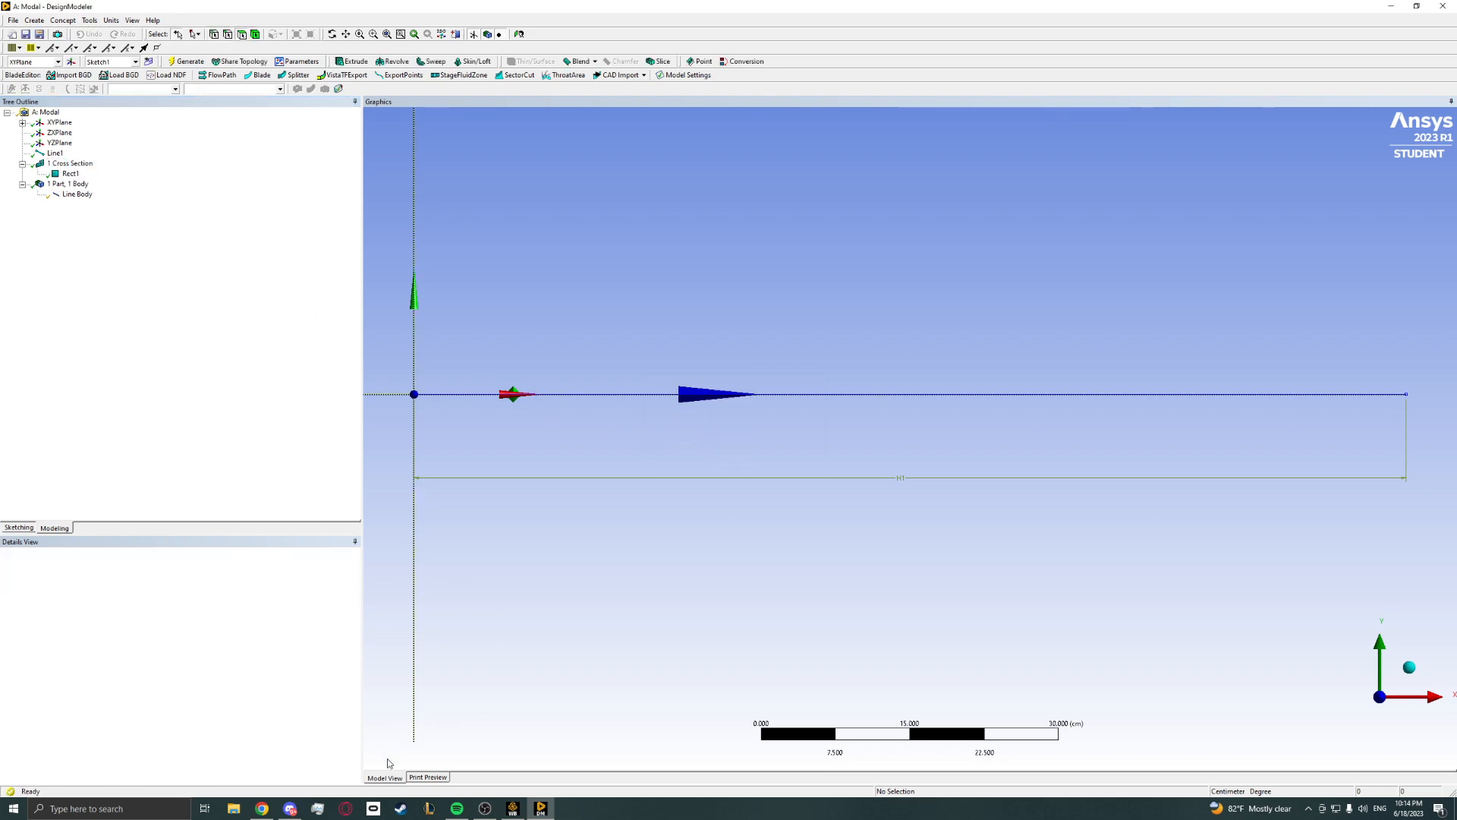
Switch to the browser, look at the line body tutorial video page and return to the Beam Vibration Analysis assignment.
click(263, 809)
click(205, 9)
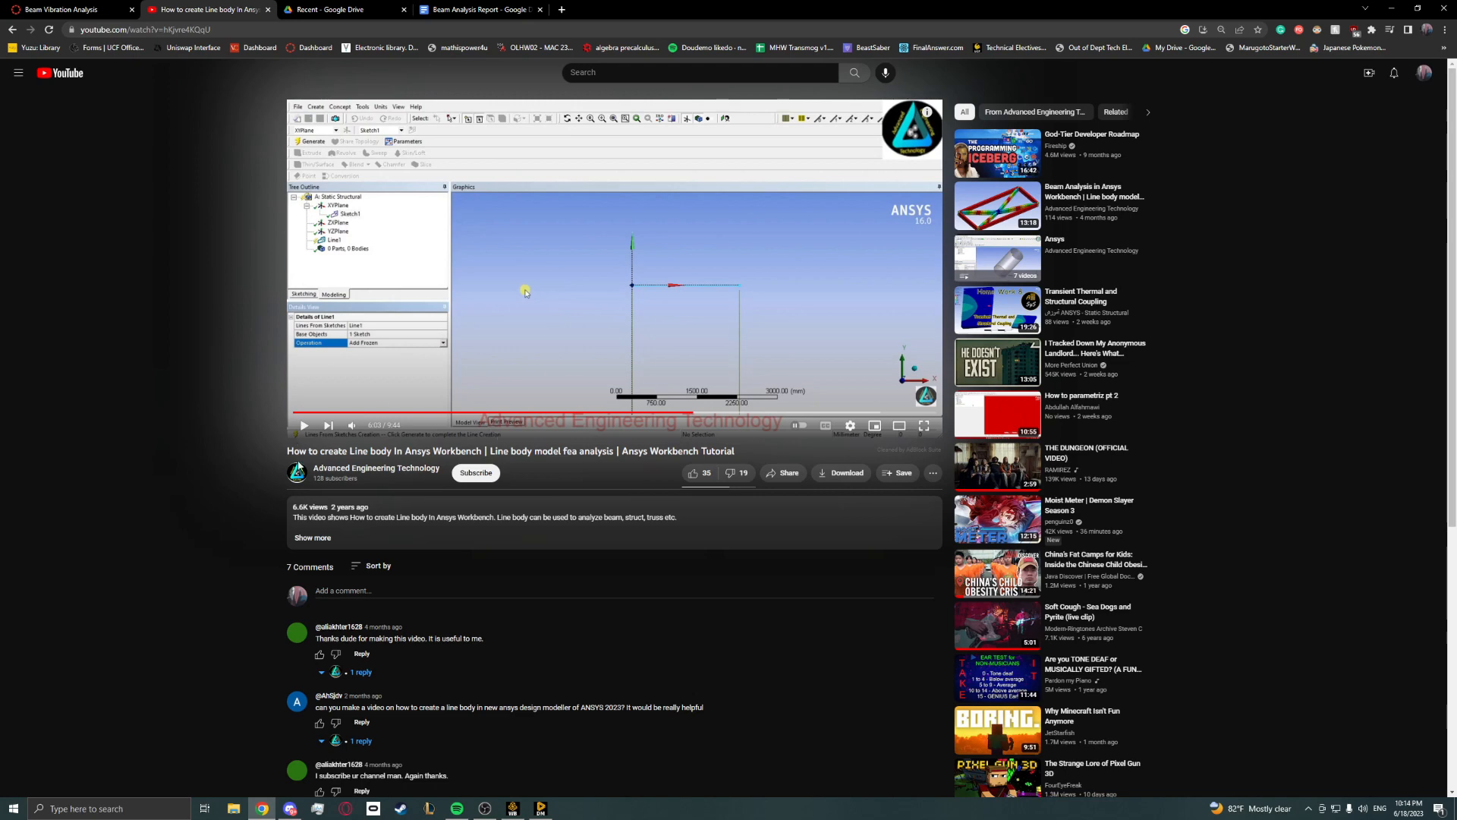
drag(288, 451, 763, 440)
click(225, 337)
click(470, 9)
click(342, 9)
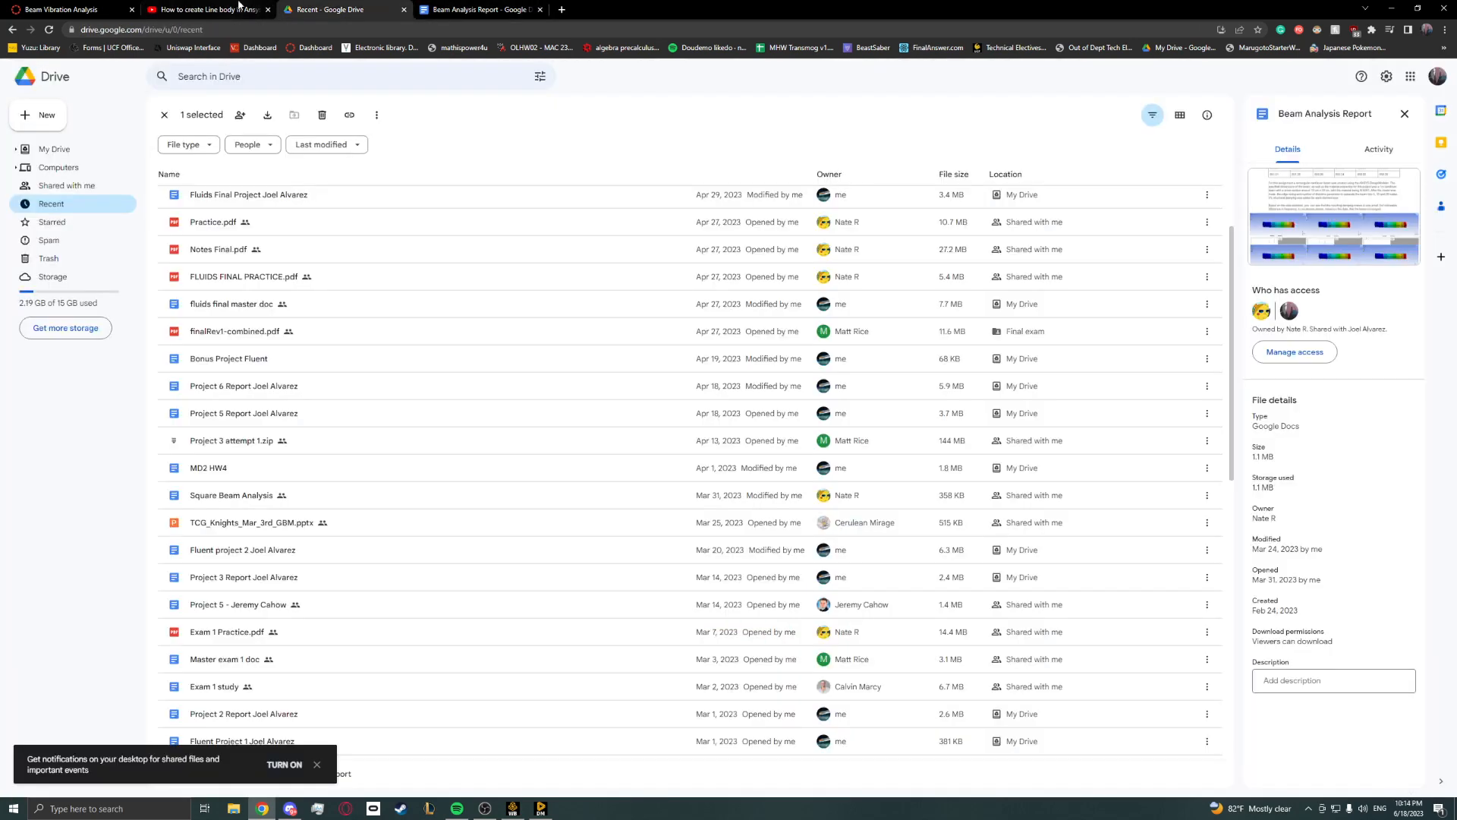
click(204, 9)
click(125, 7)
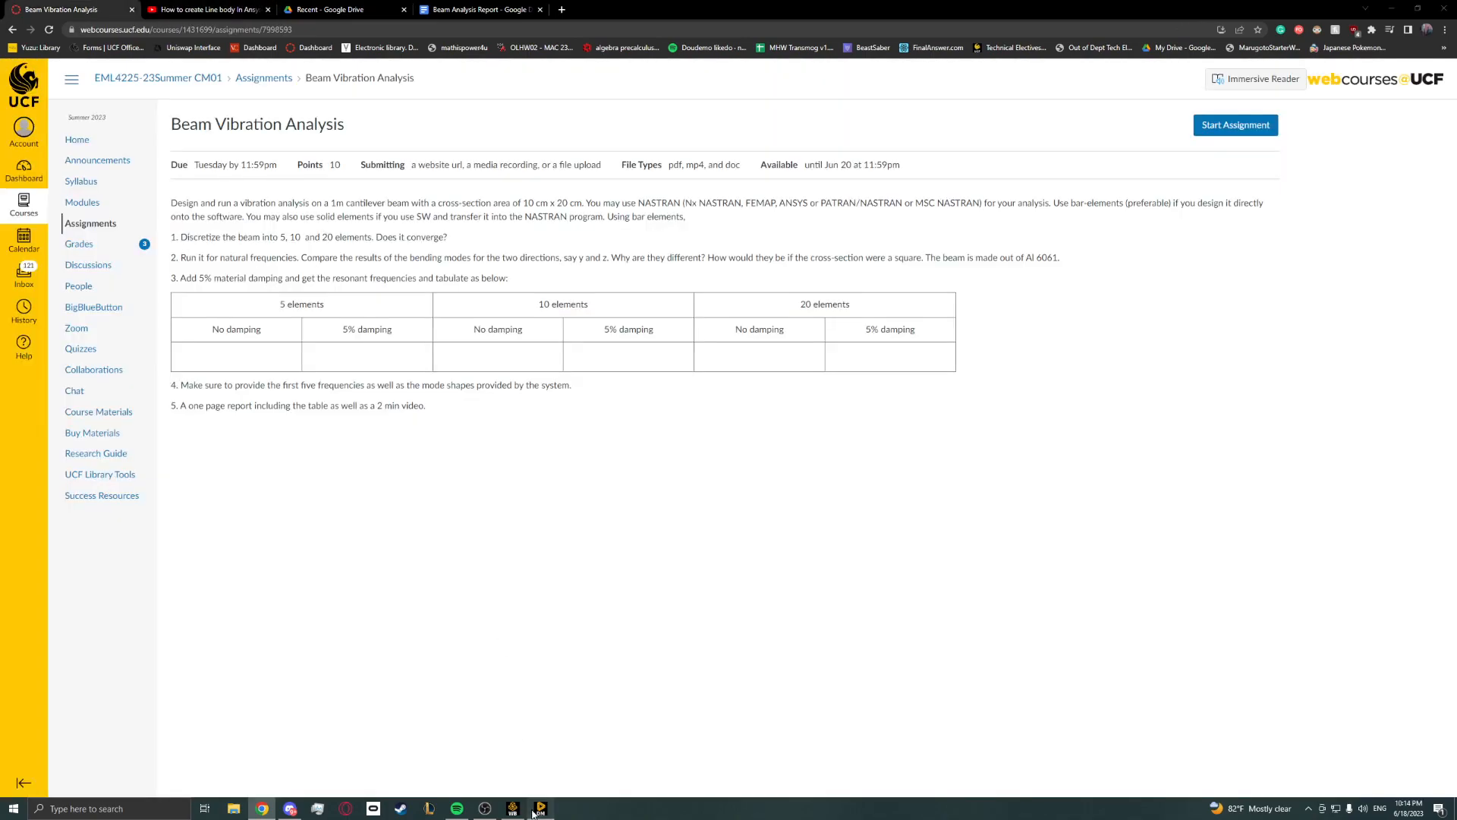
Switch to DesignModeler and examine the Line Body's details and geometry.
click(540, 807)
click(89, 196)
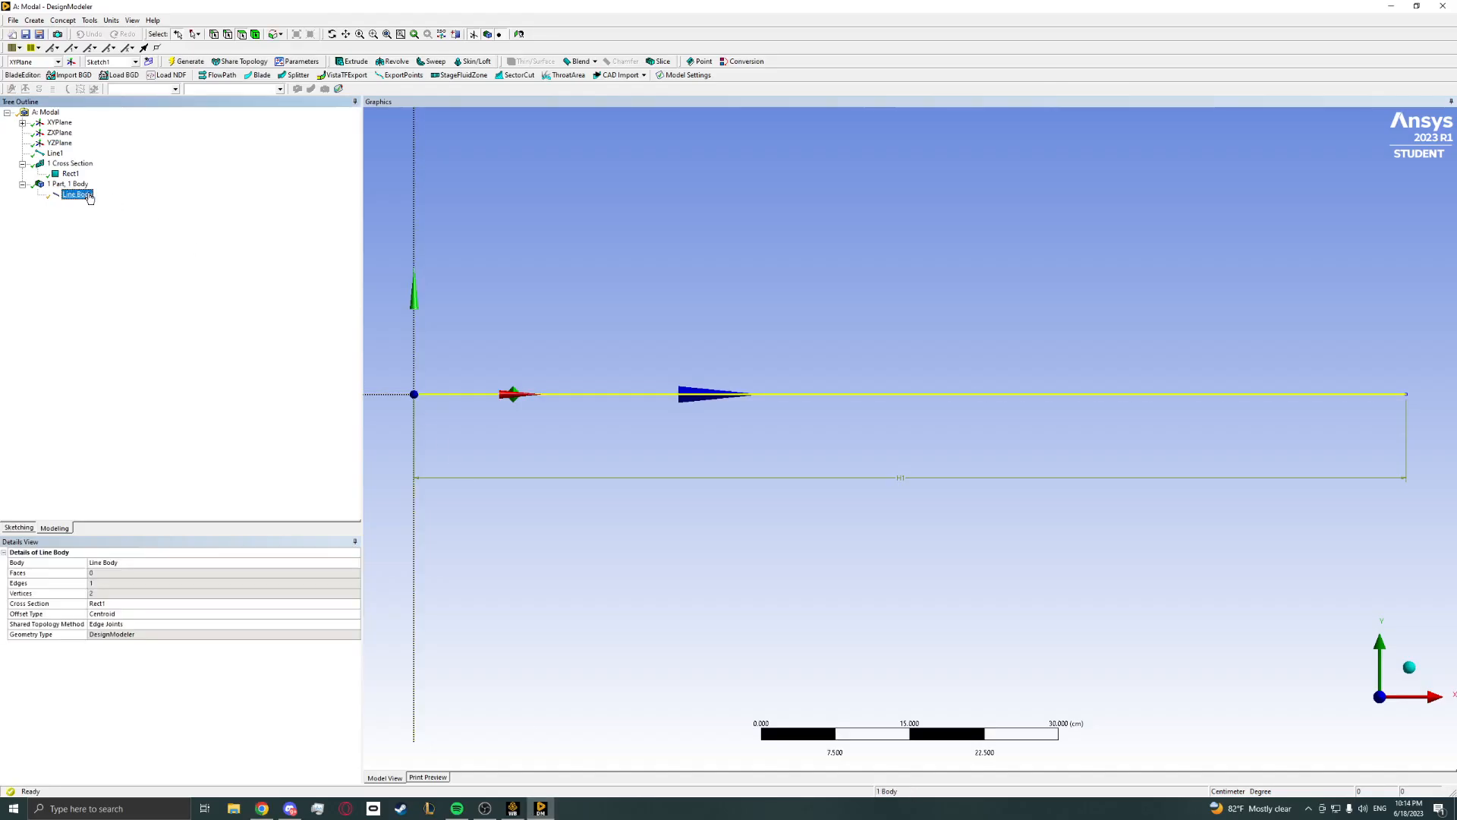
right_click(89, 195)
click(137, 259)
scroll(618, 447, down, 1)
click(733, 490)
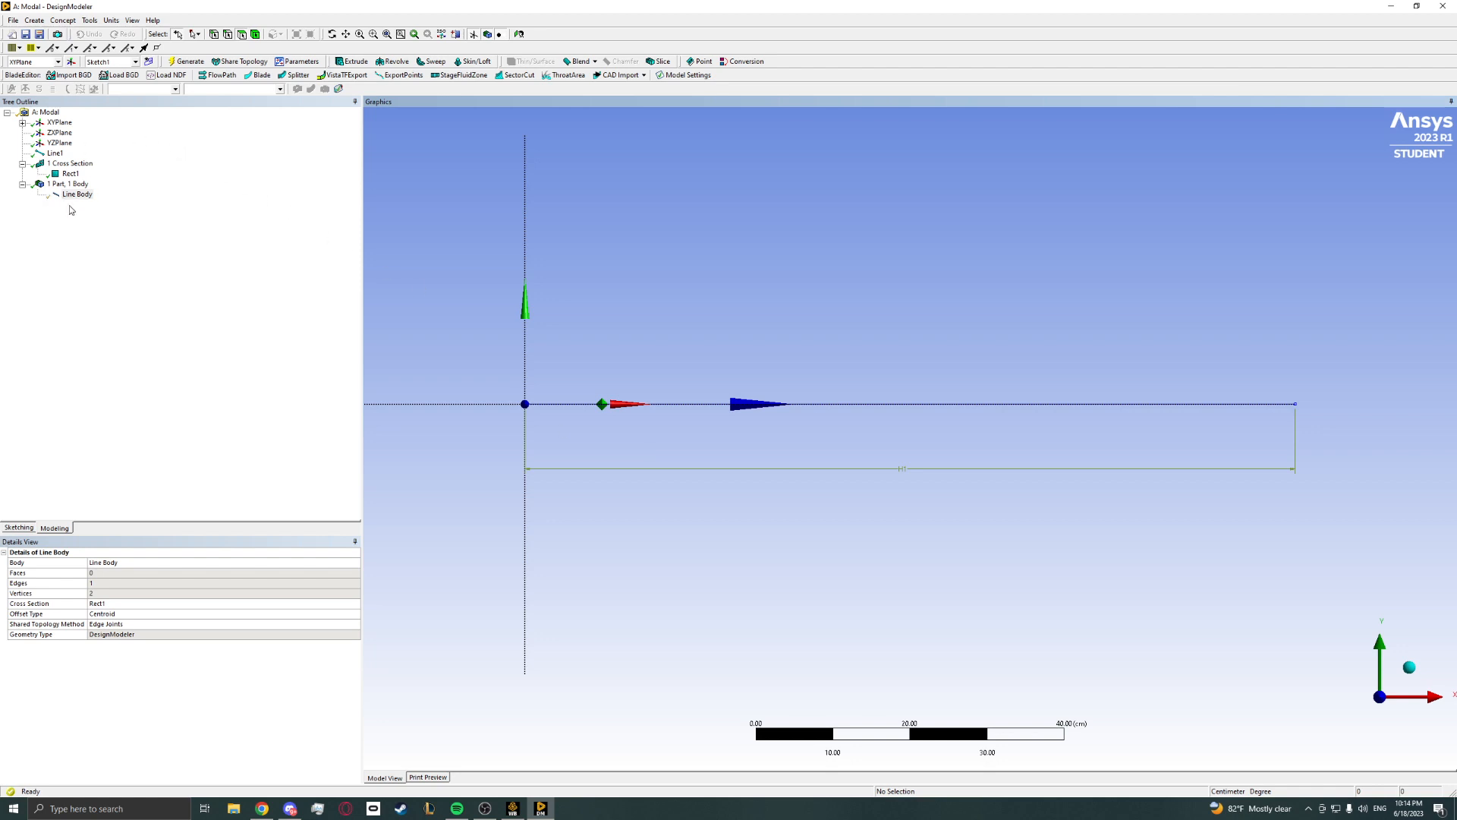
Switch to Workbench and open the Model of analysis system A in Mechanical, reading in the upstream data.
click(512, 807)
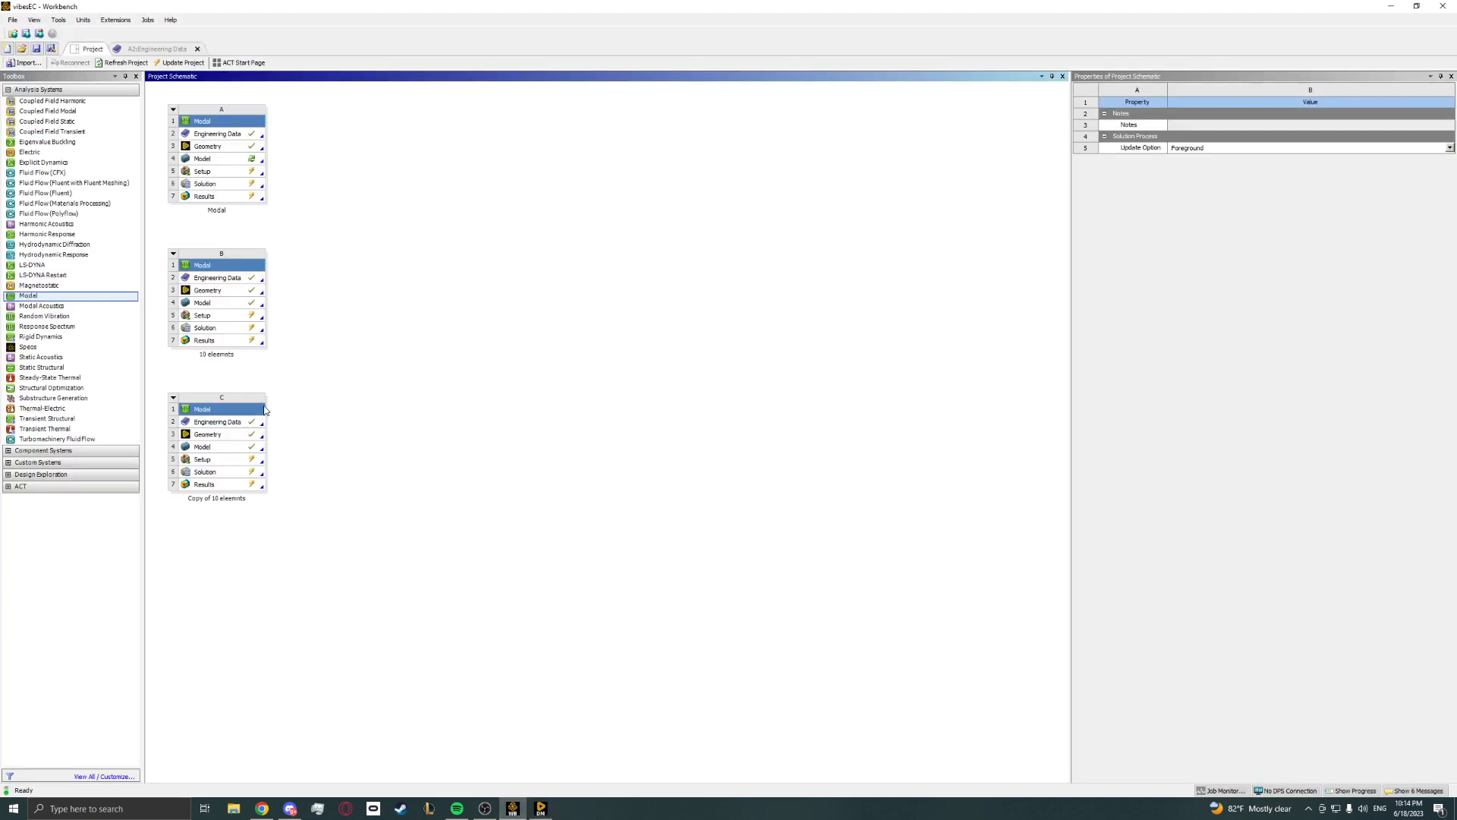
click(221, 165)
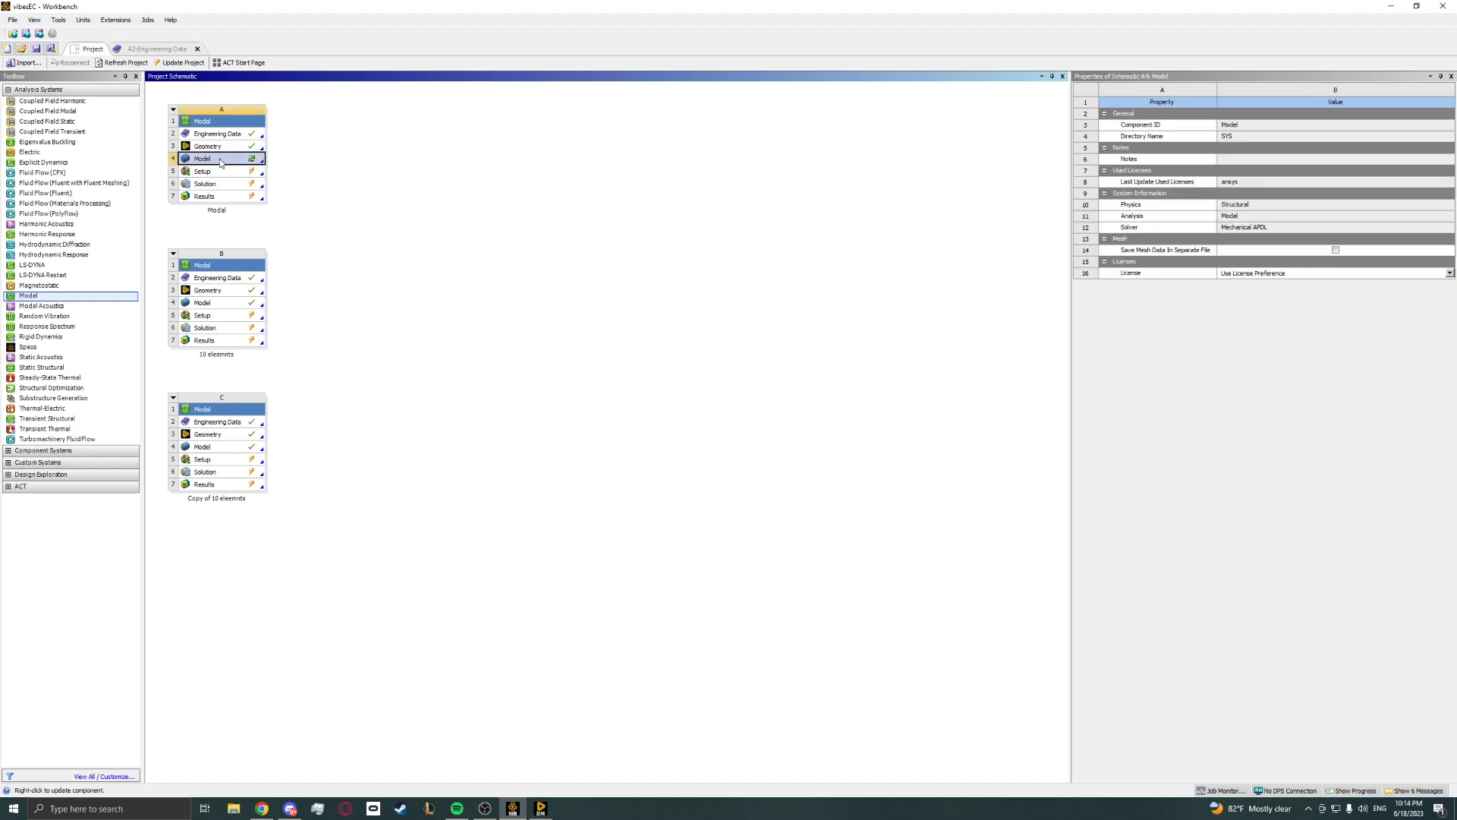
double_click(221, 162)
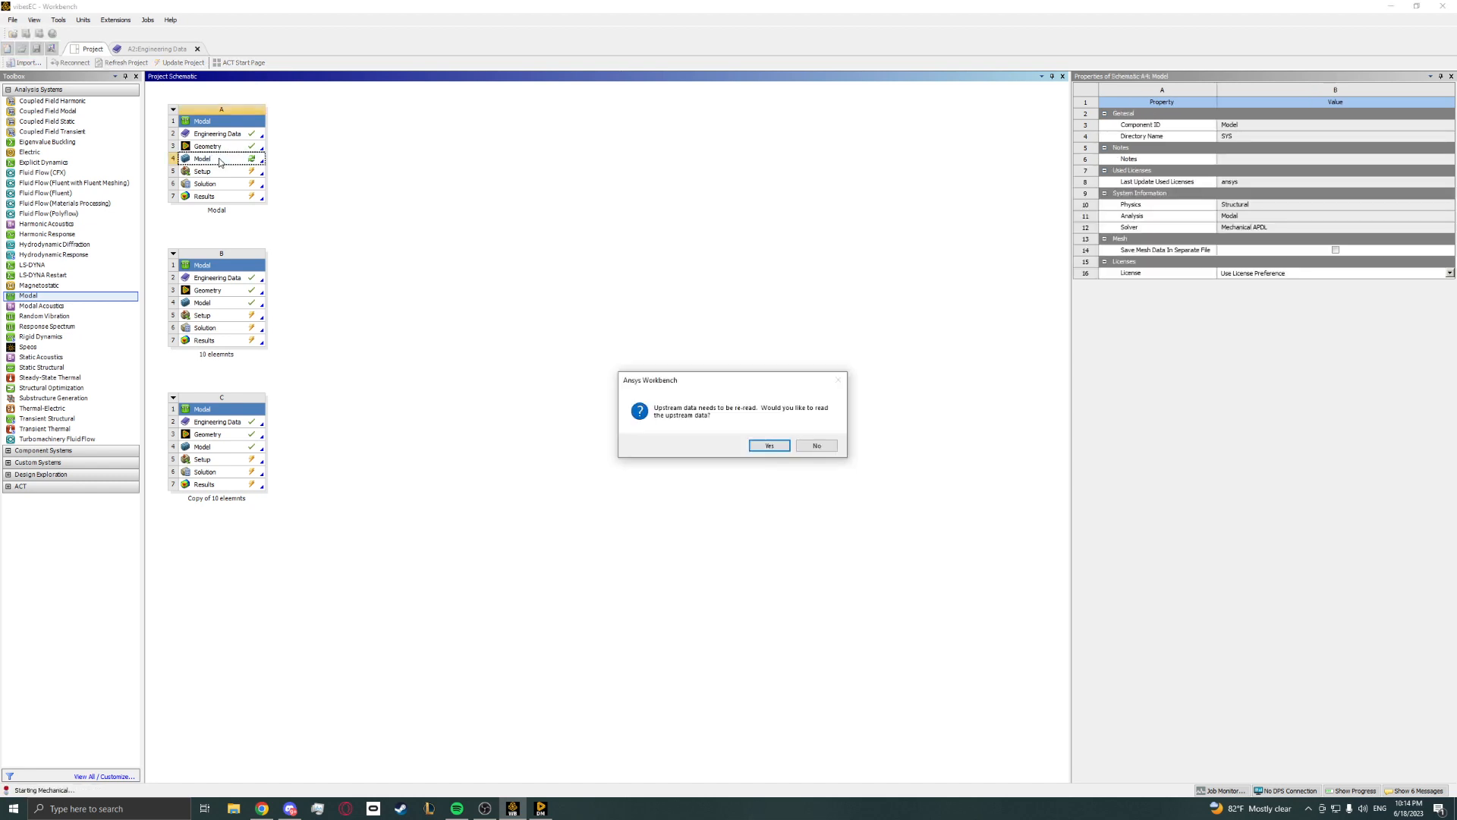
click(786, 446)
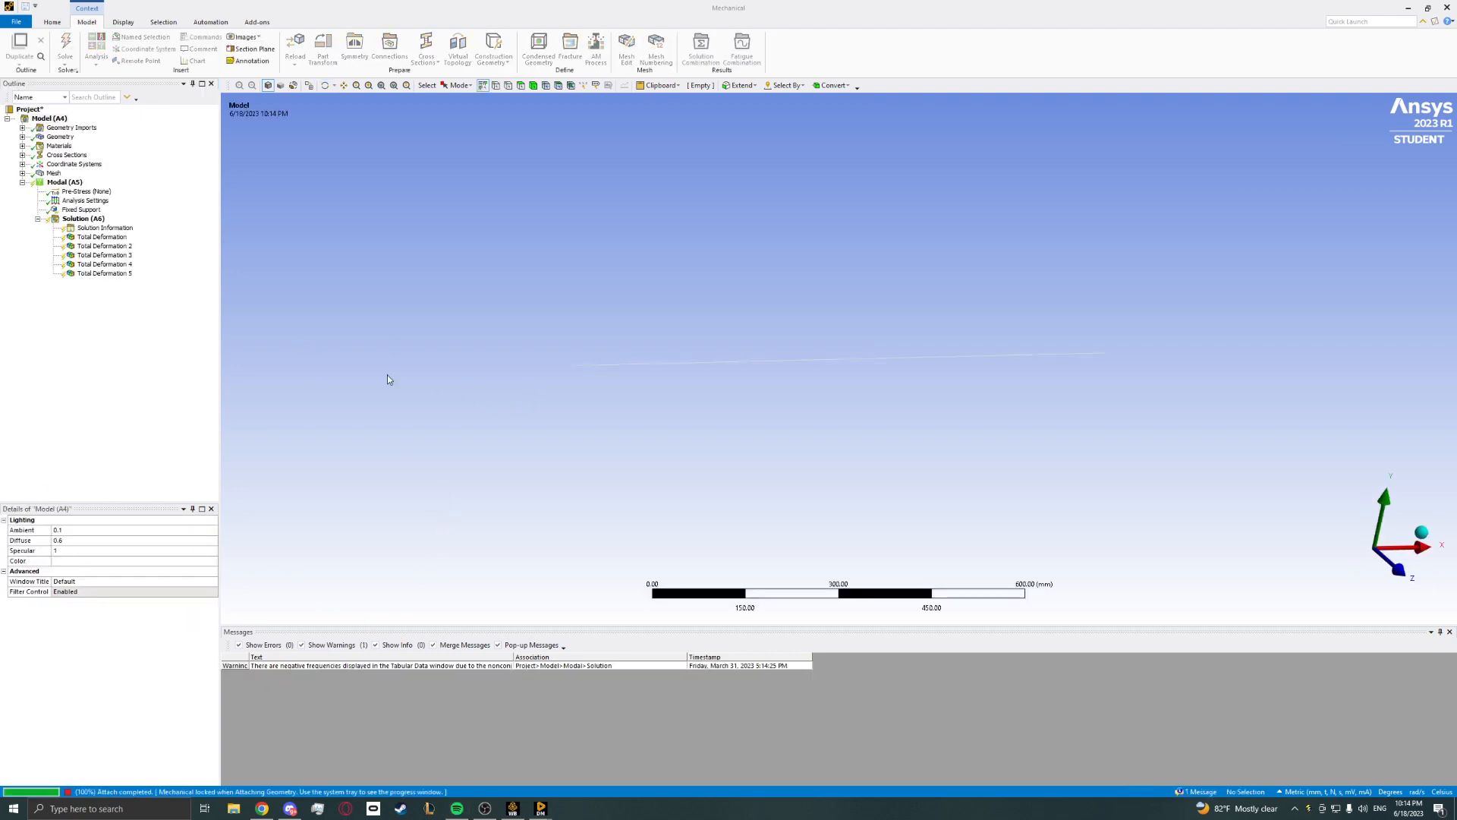
Expand the Mesh branch, check where the Sizing control is inserted, and open the existing Edge Sizing.
click(53, 173)
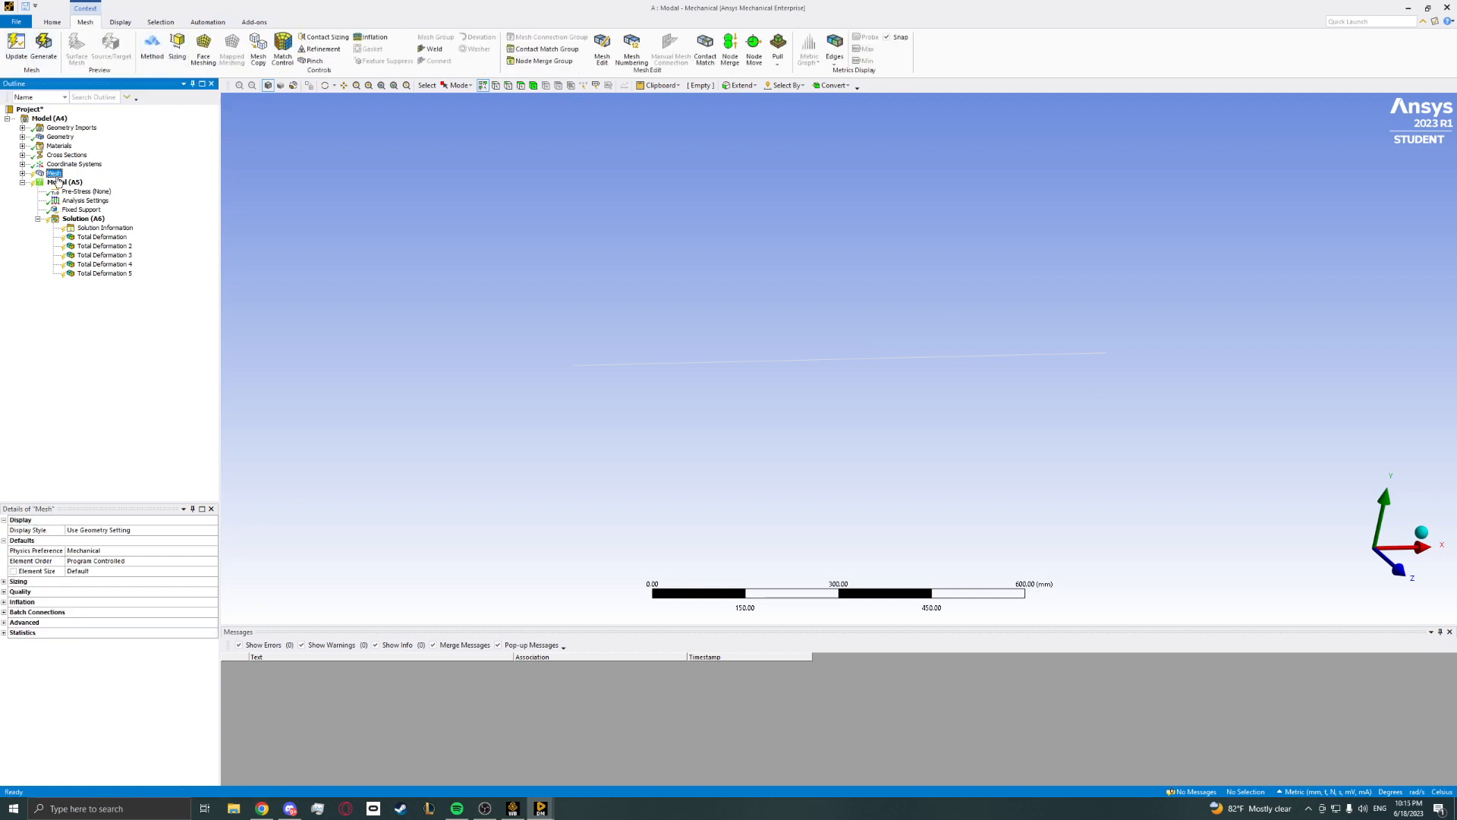
click(22, 173)
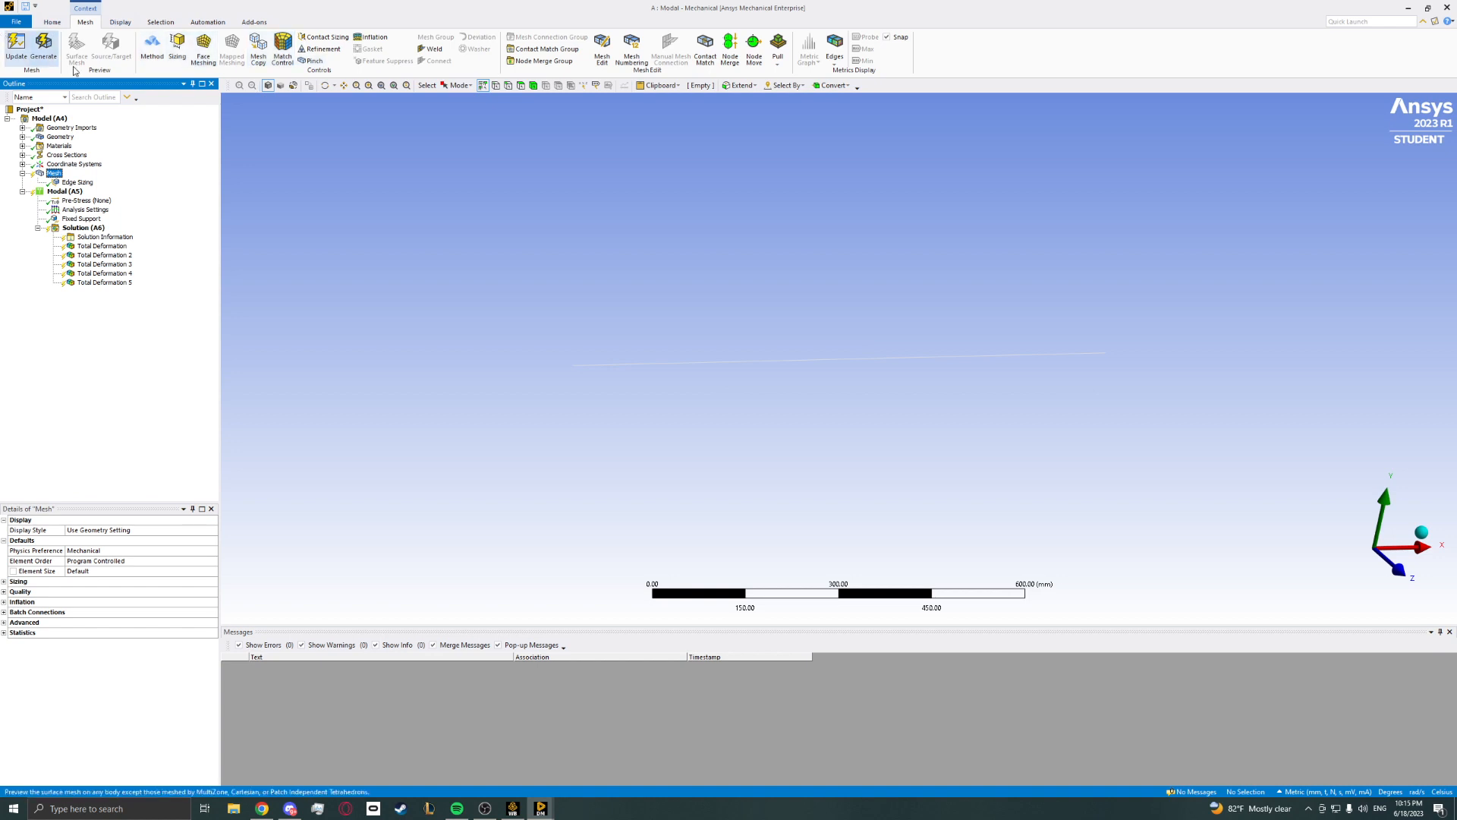
right_click(53, 174)
mouse_move(73, 182)
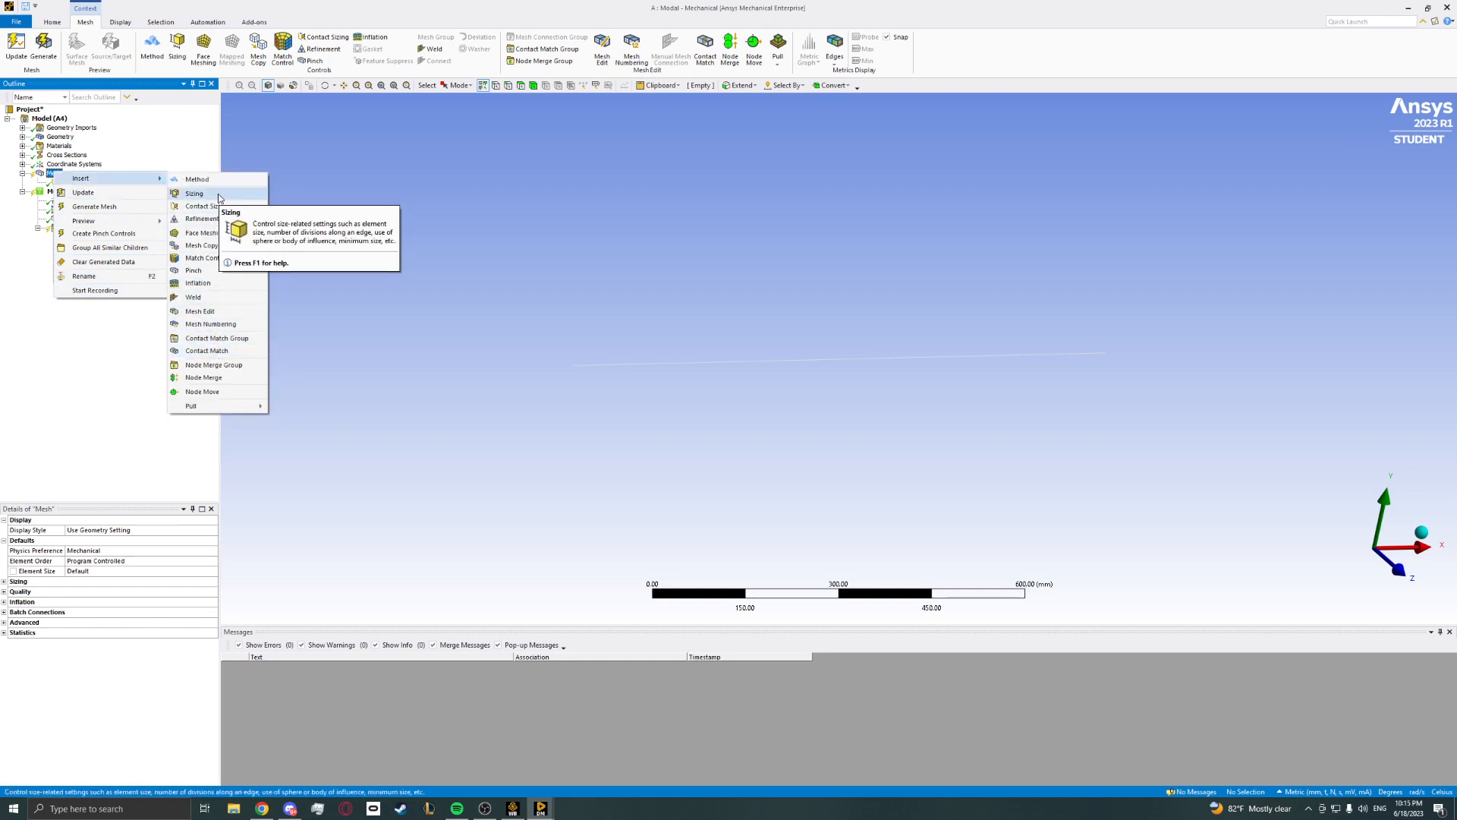
click(195, 194)
click(86, 184)
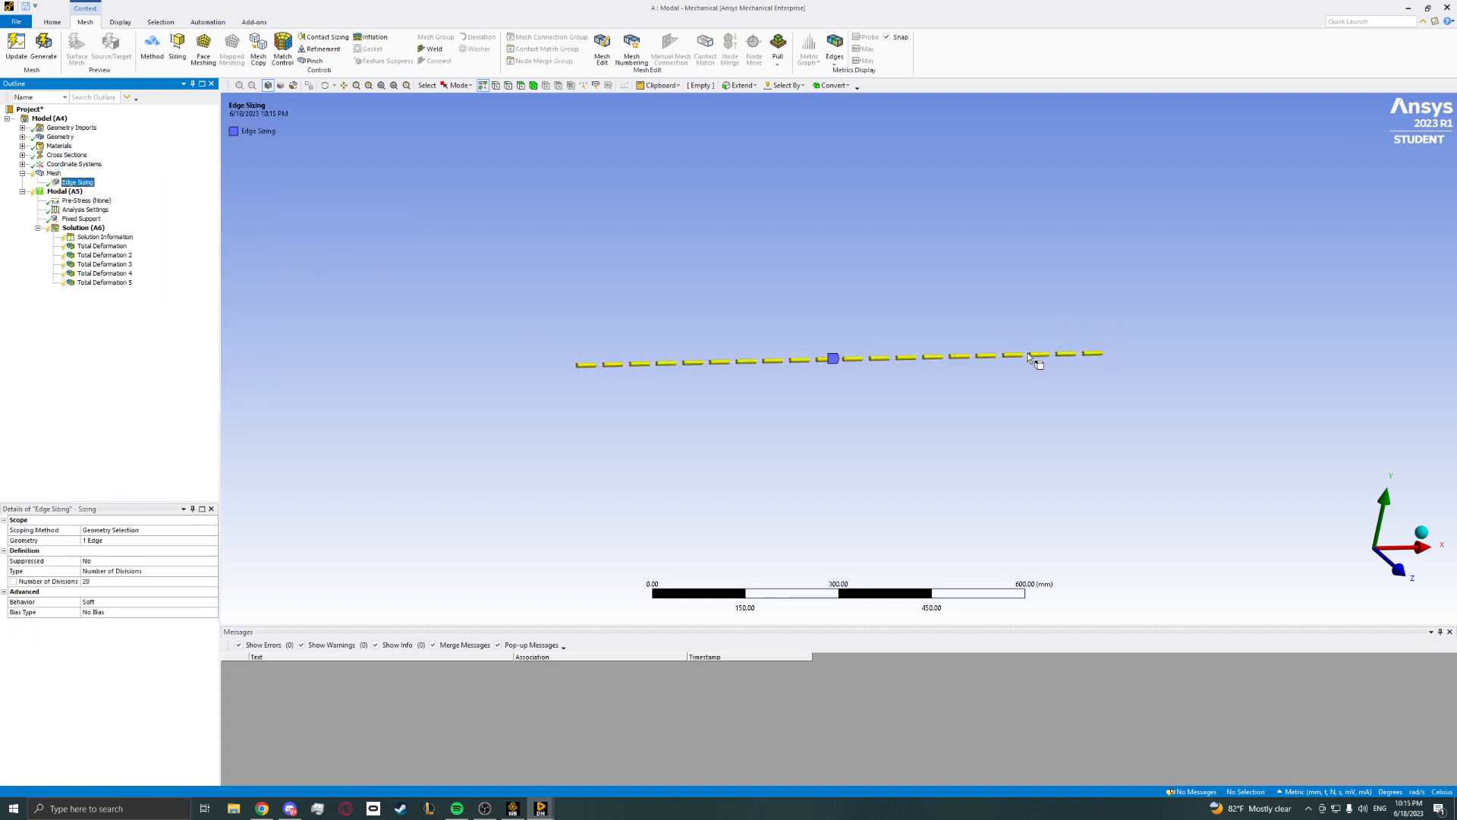
Check the required element counts in the assignment, set the Edge Sizing to 5 divisions and generate the mesh.
click(93, 582)
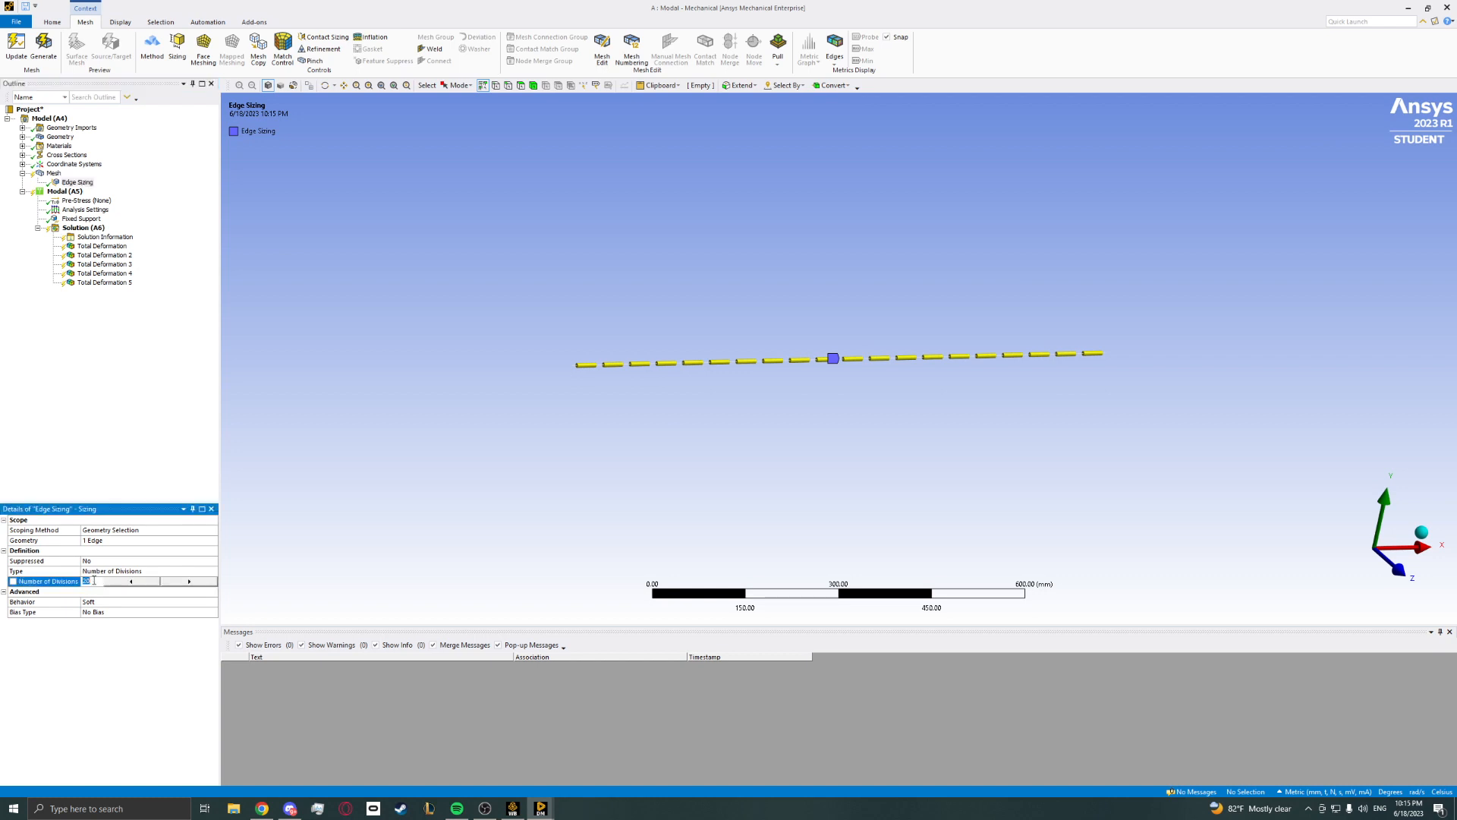
click(262, 808)
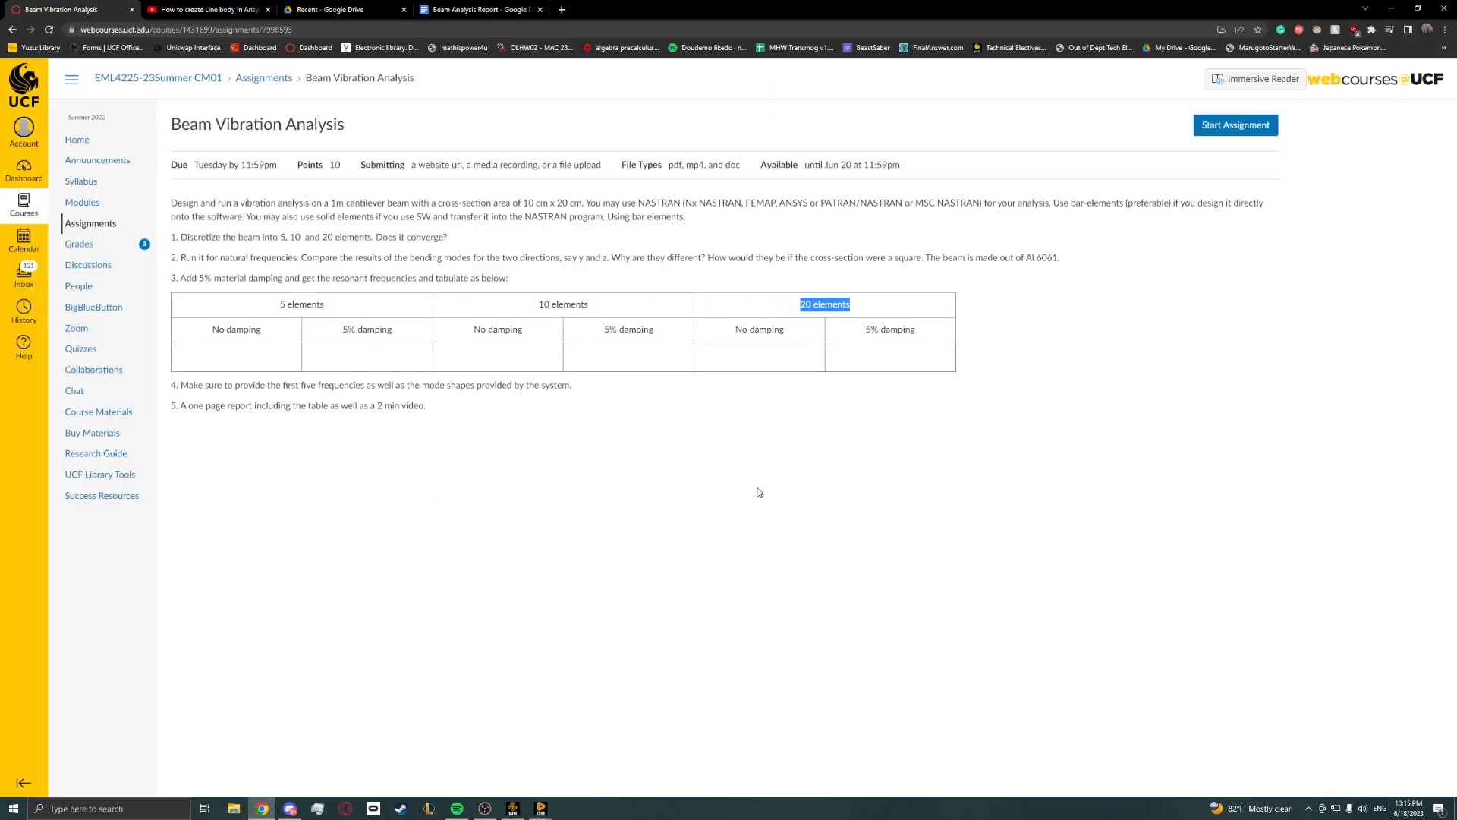
click(317, 808)
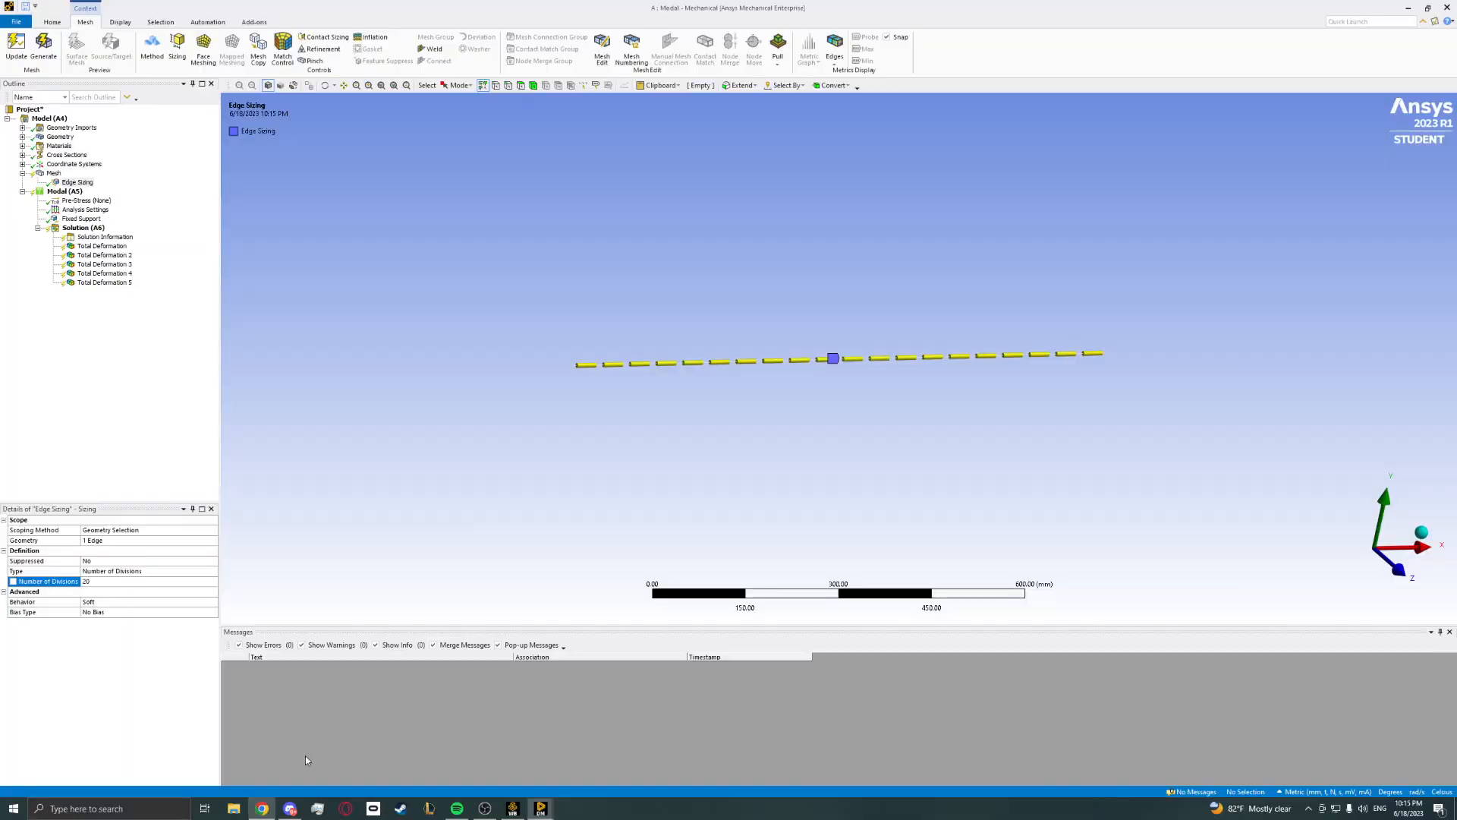
click(94, 581)
key(Return)
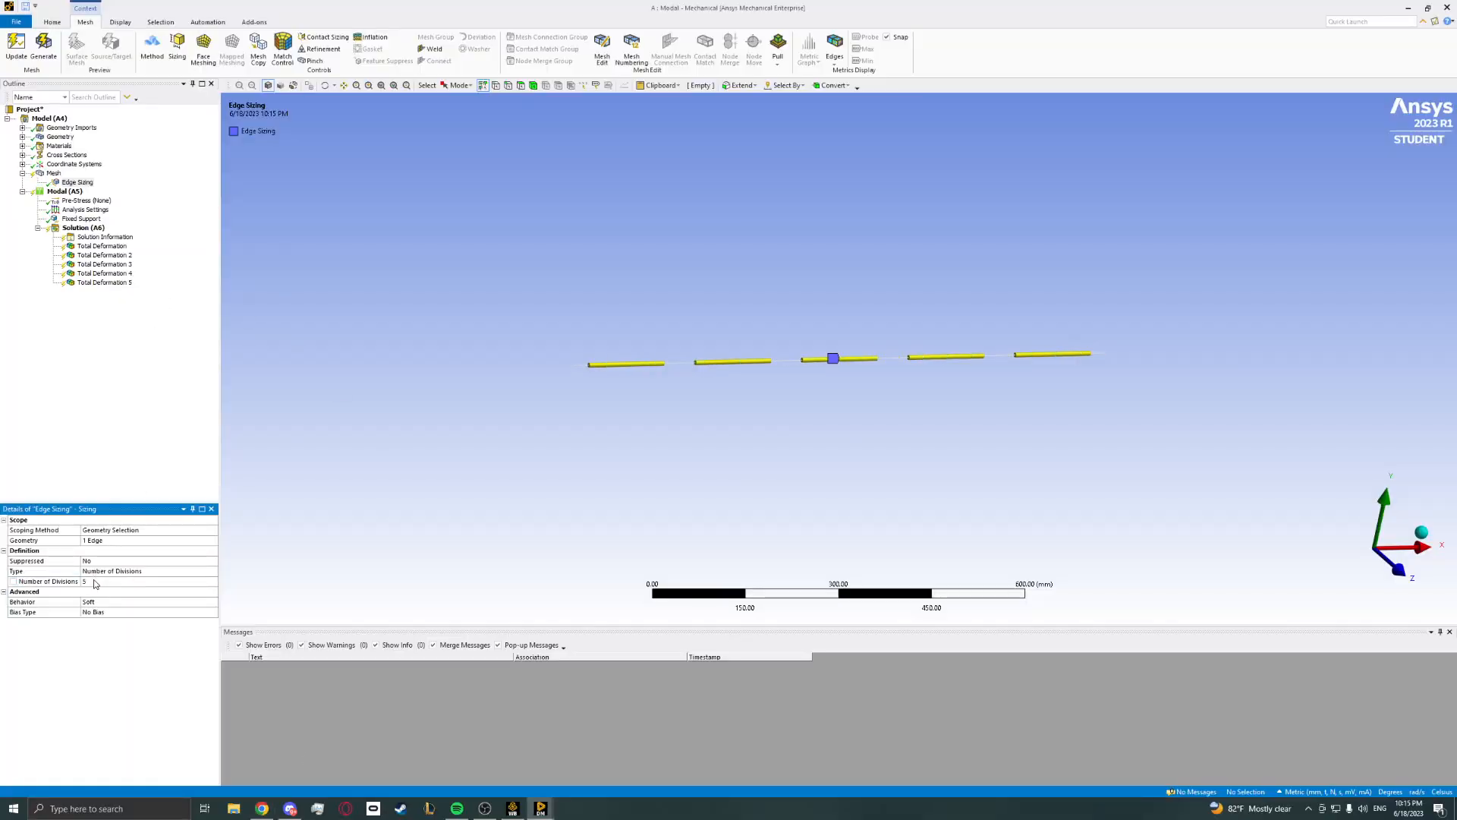
click(164, 364)
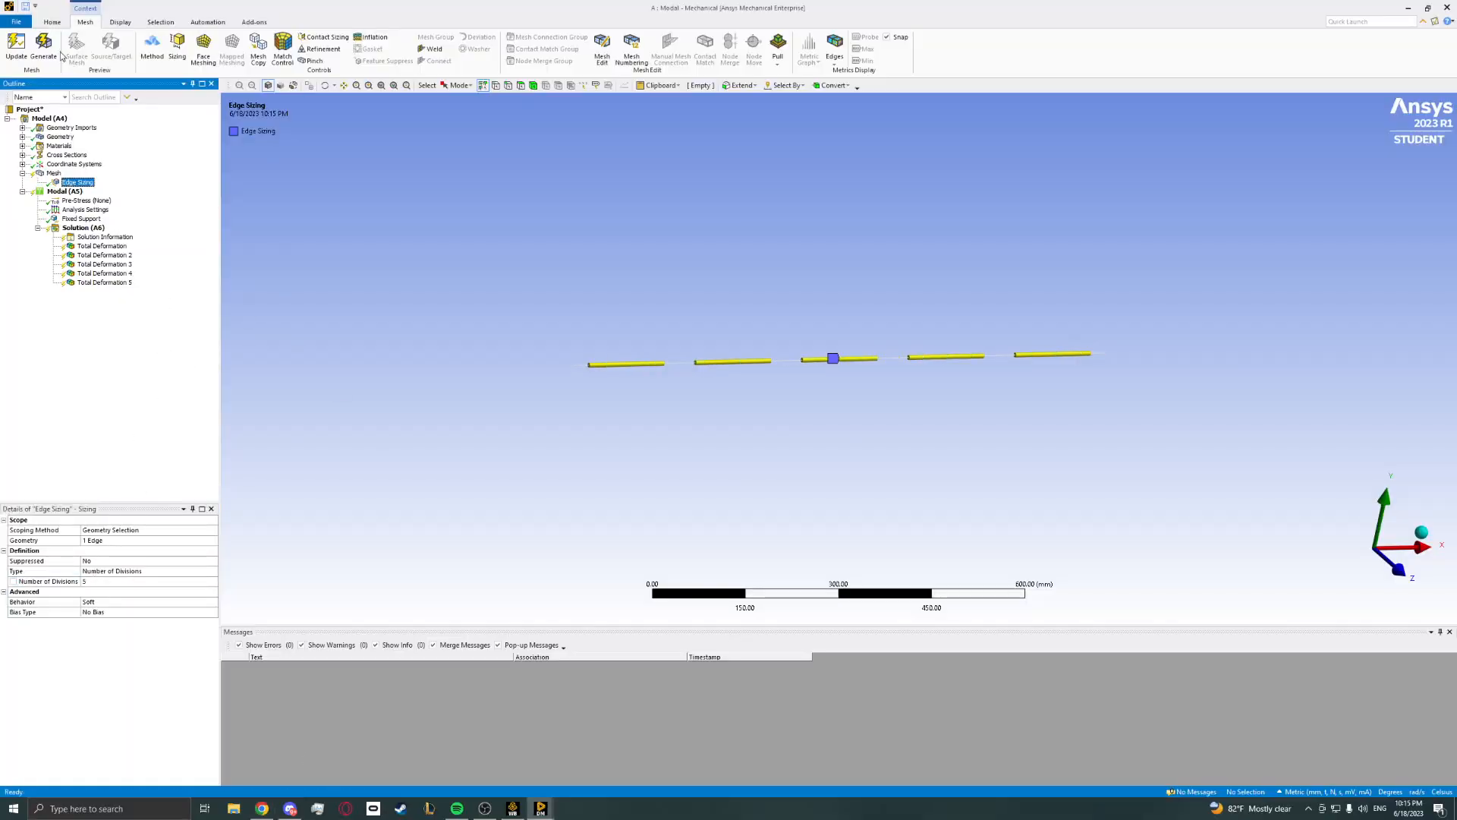
click(43, 46)
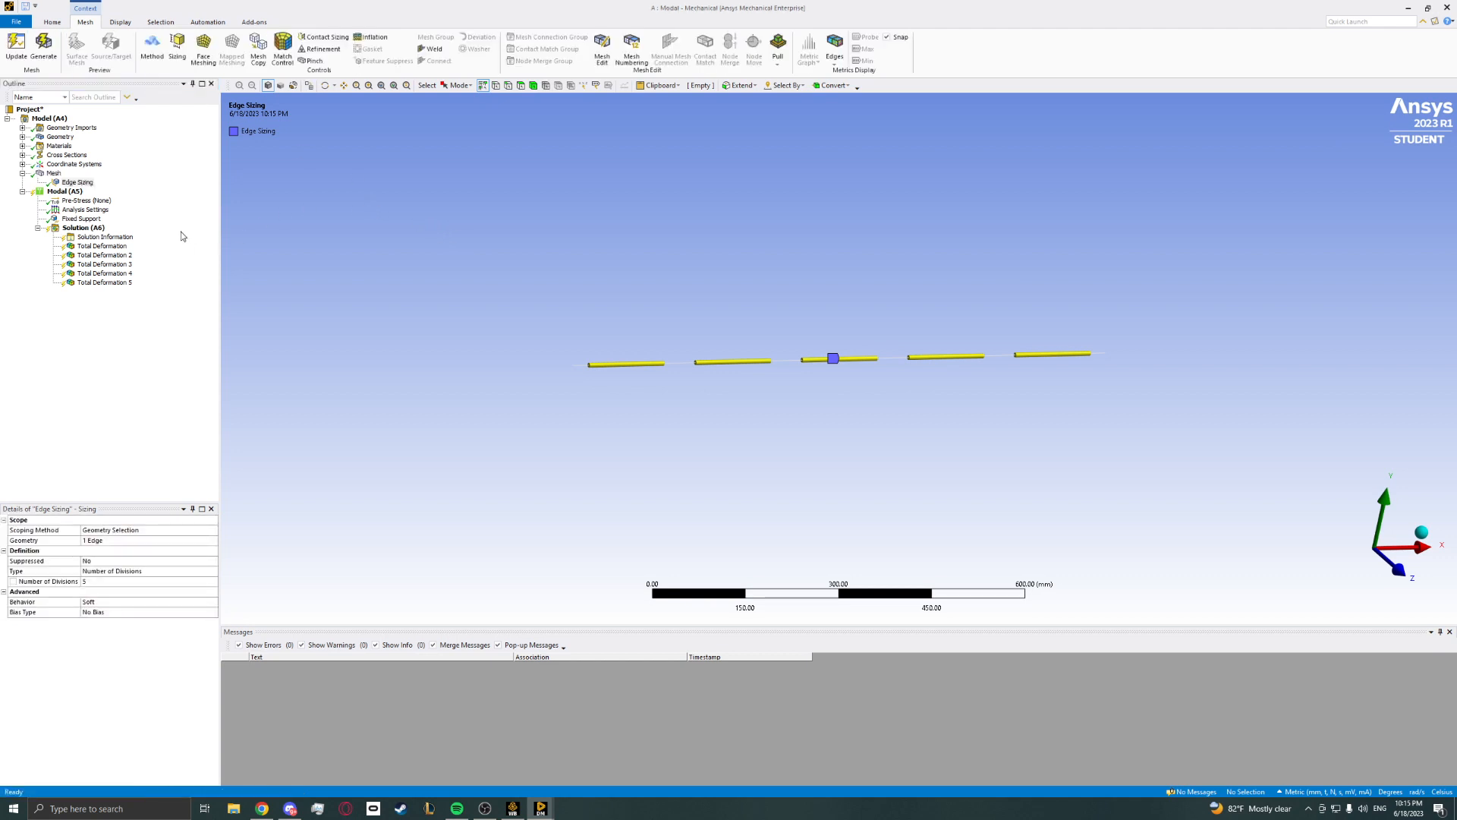
click(53, 173)
middle_drag(808, 399, 335, 239)
Set the Edge Sizing's number of divisions to 20, then regenerate and inspect the beam mesh.
click(75, 182)
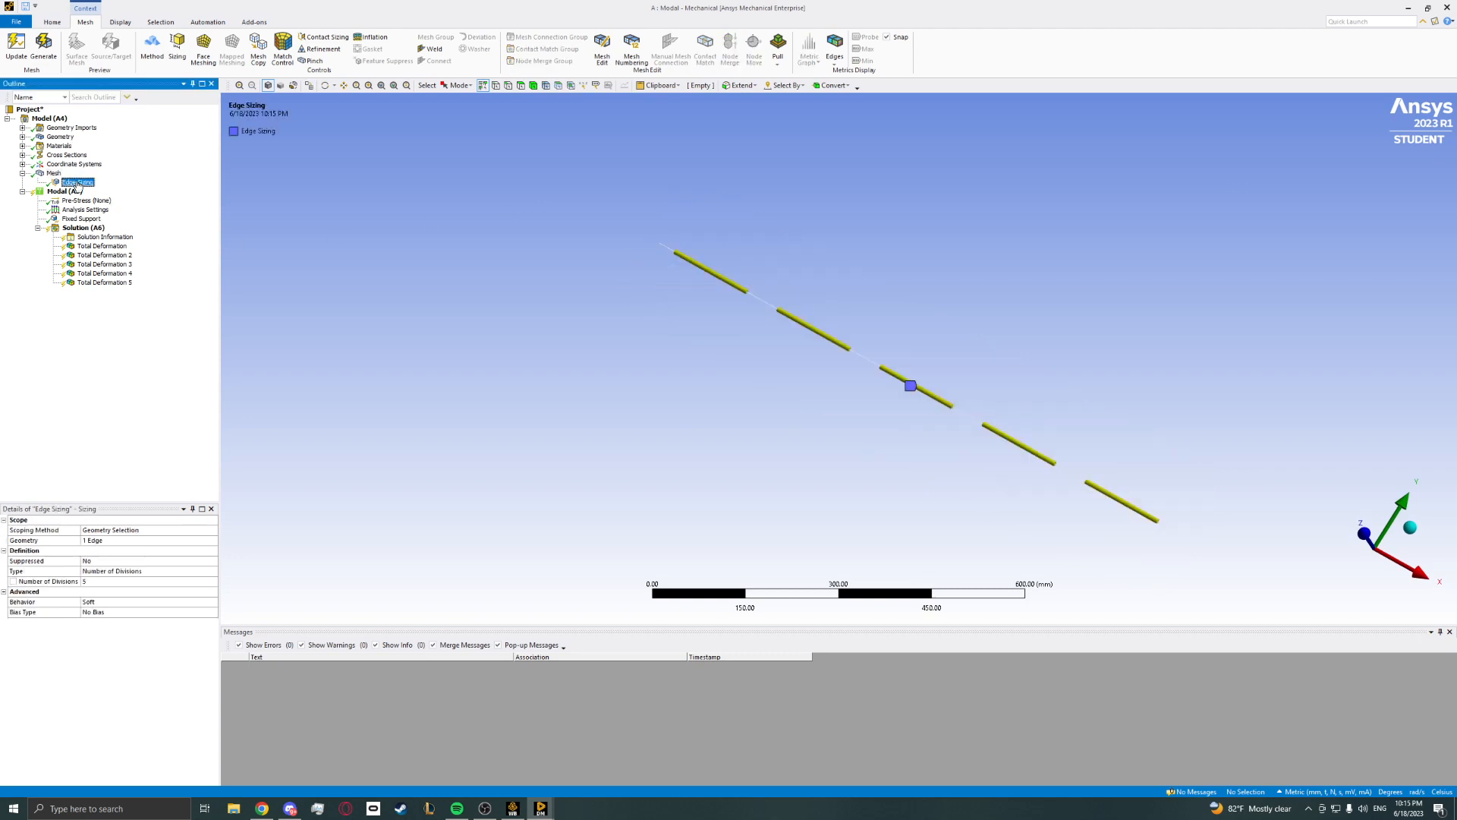
click(99, 583)
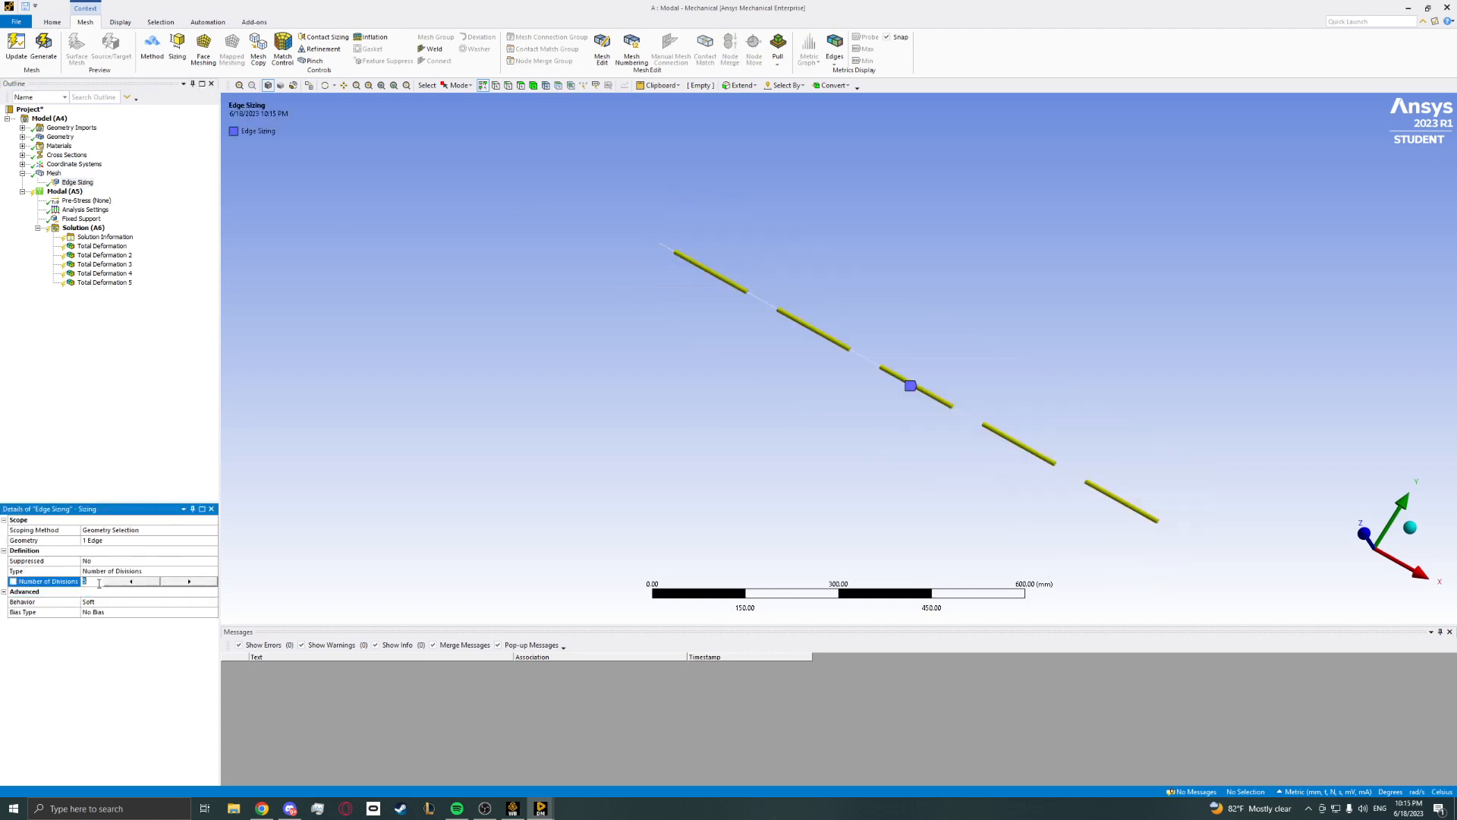
text(20)
key(Return)
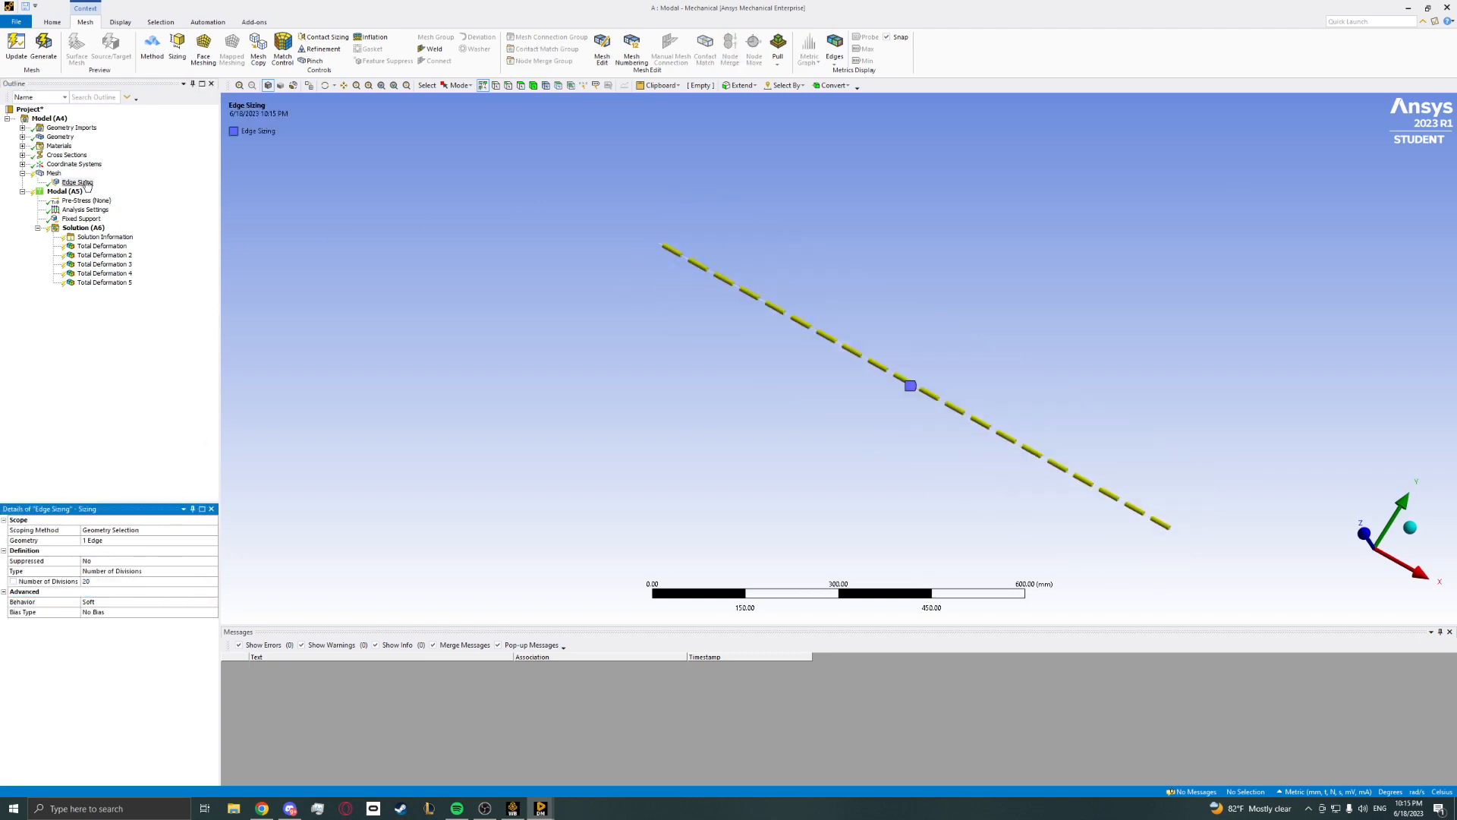
click(53, 173)
click(43, 45)
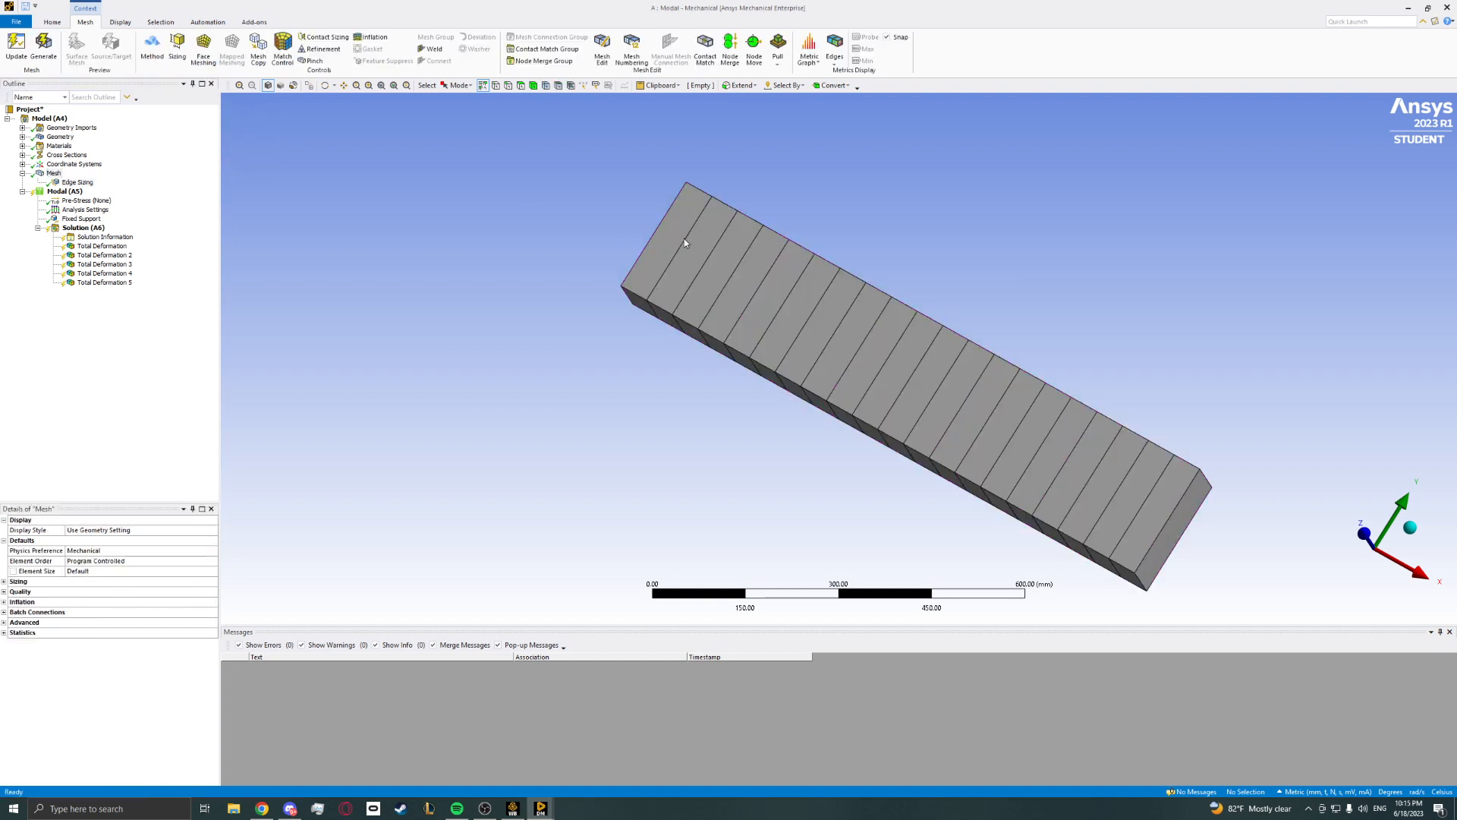
scroll(1063, 471, up, 1)
scroll(883, 364, down, 2)
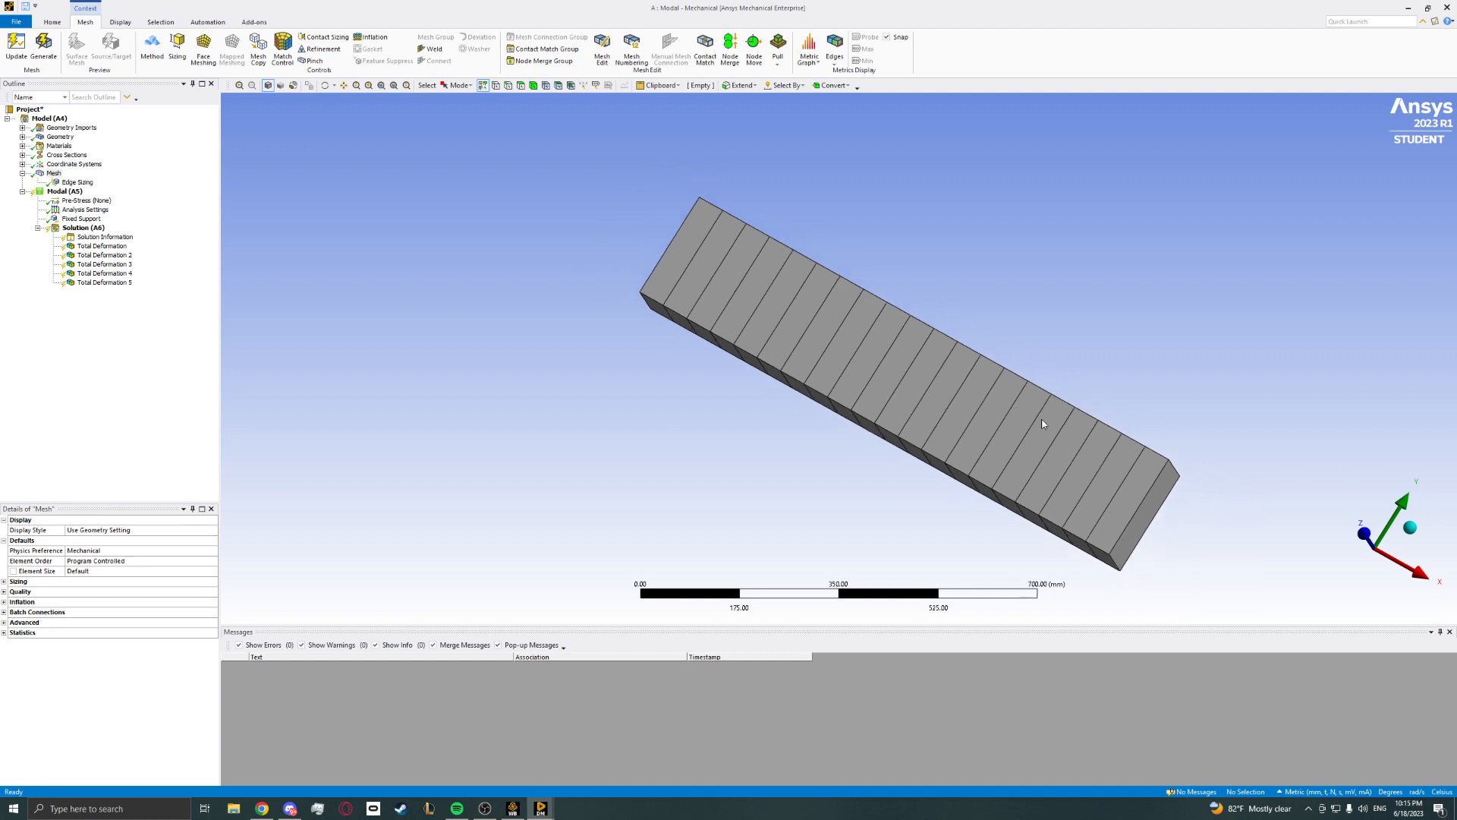
middle_drag(1044, 416, 638, 378)
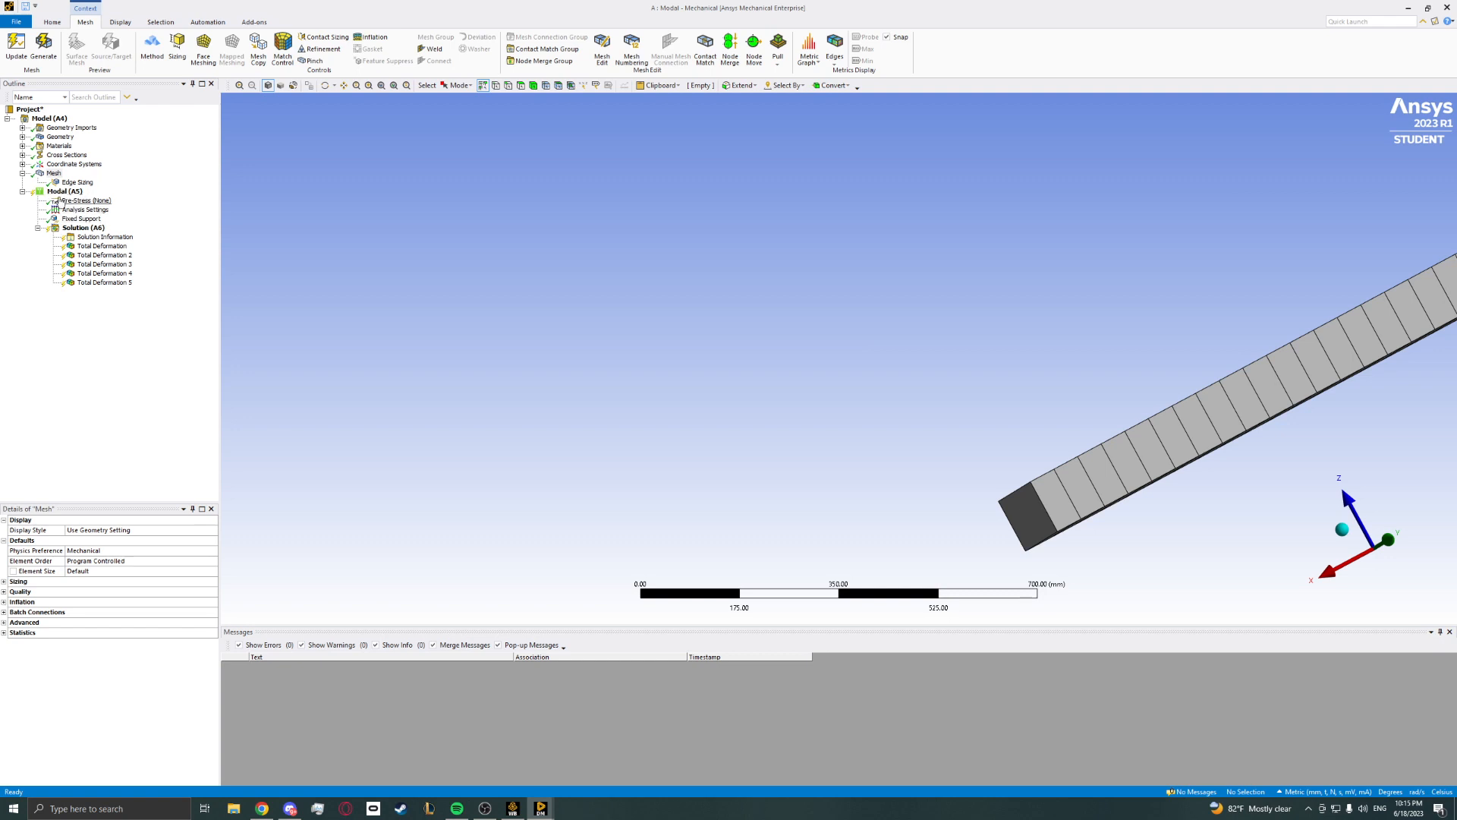
Review the supports that can be inserted under Modal and examine where the existing Fixed Support is applied on the beam.
click(60, 193)
right_click(59, 193)
mouse_move(127, 202)
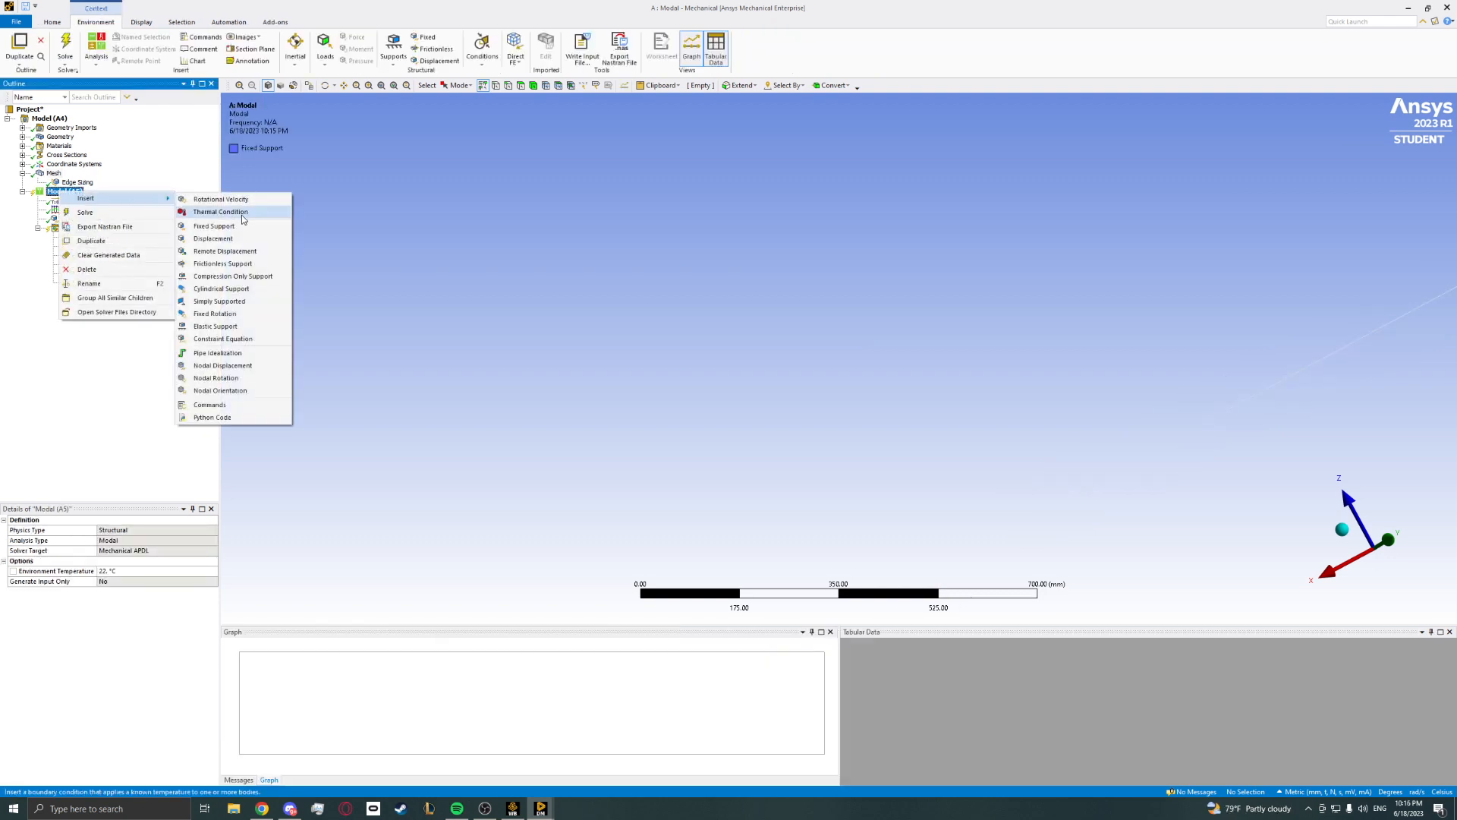
click(70, 446)
click(81, 219)
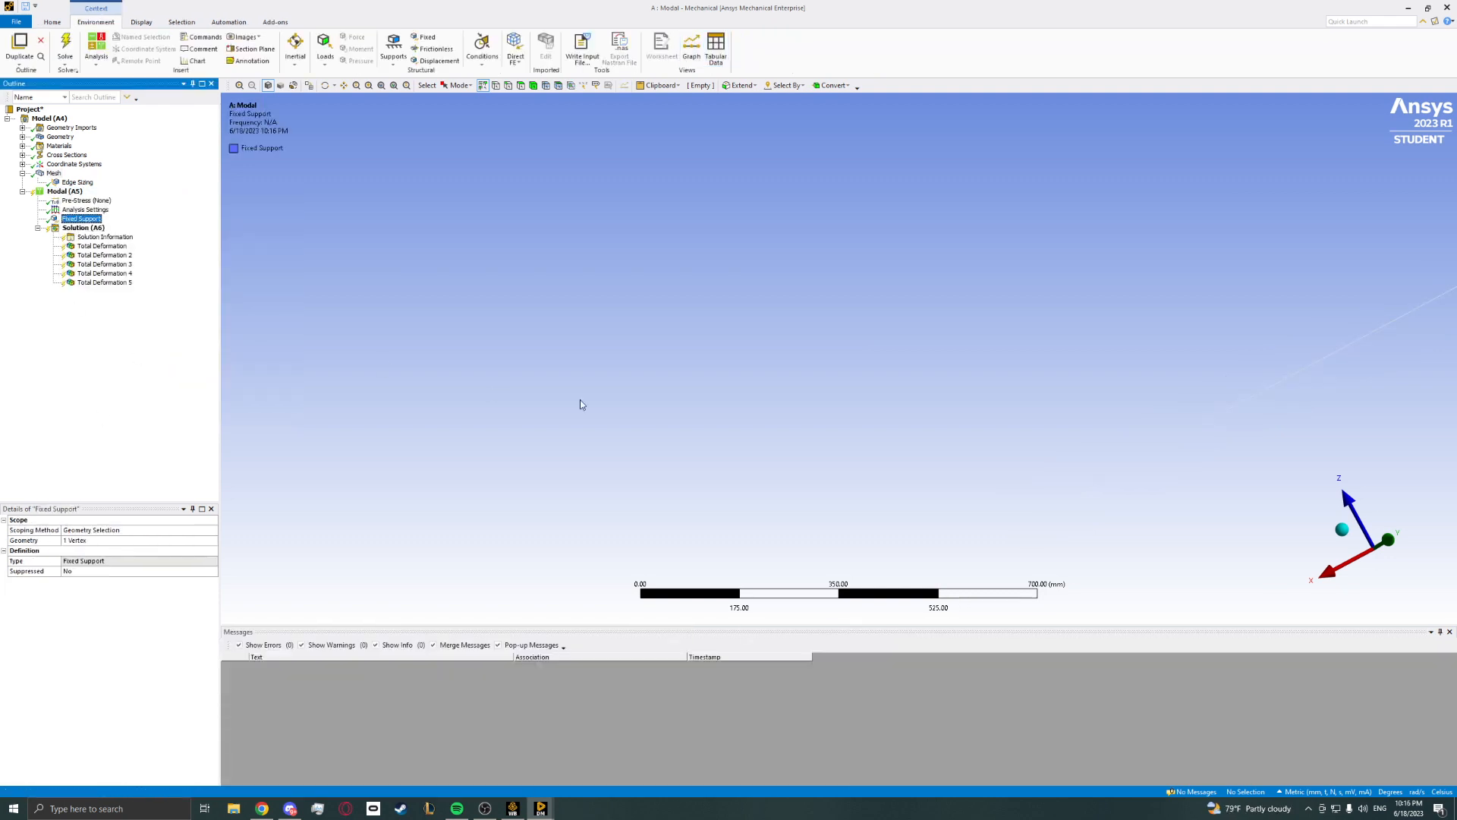
mouse_move(579, 403)
middle_down()
mouse_move(1067, 408)
mouse_move(823, 394)
mouse_move(644, 420)
mouse_move(605, 494)
middle_up()
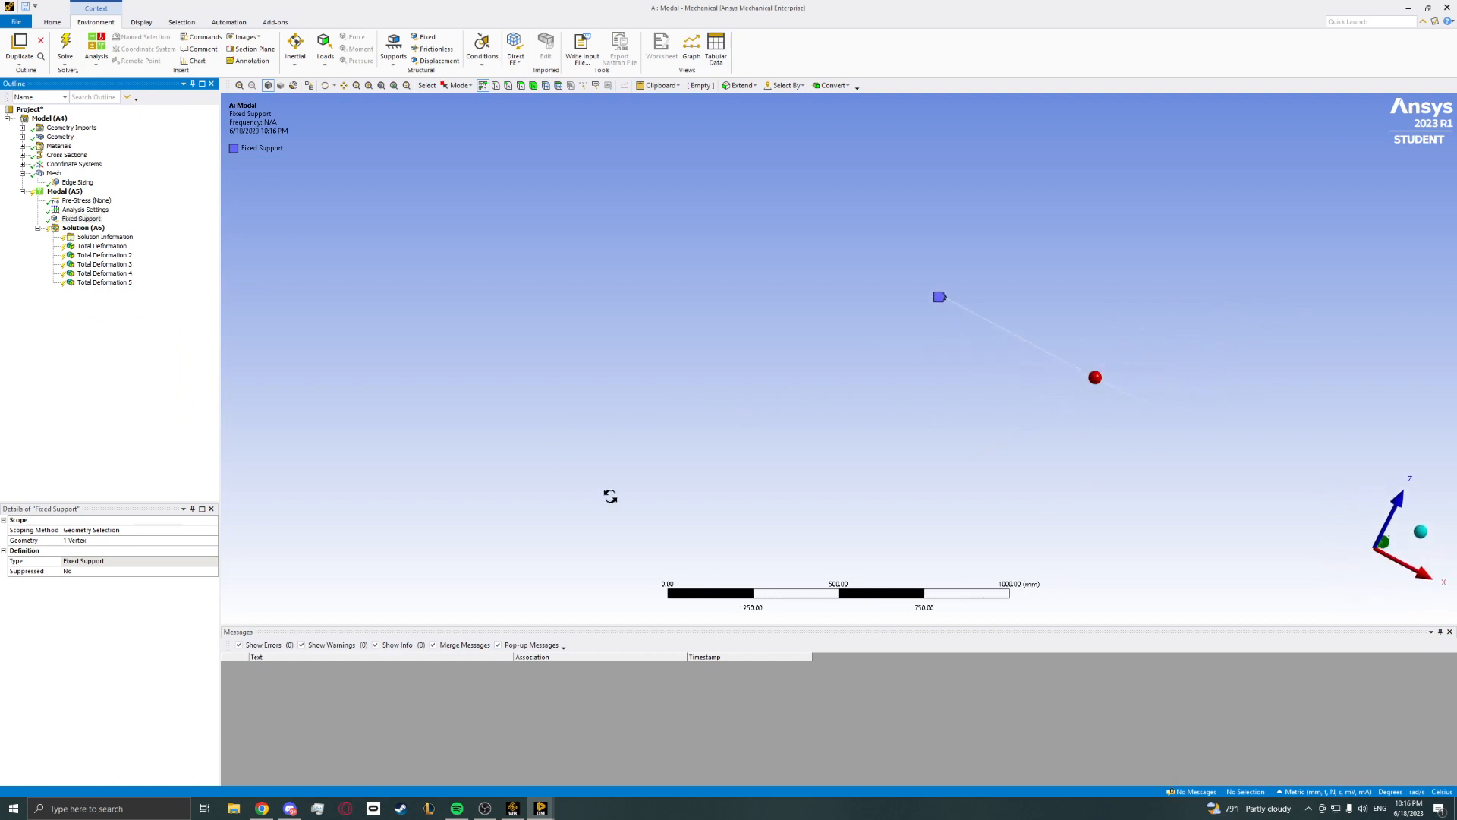
click(1401, 556)
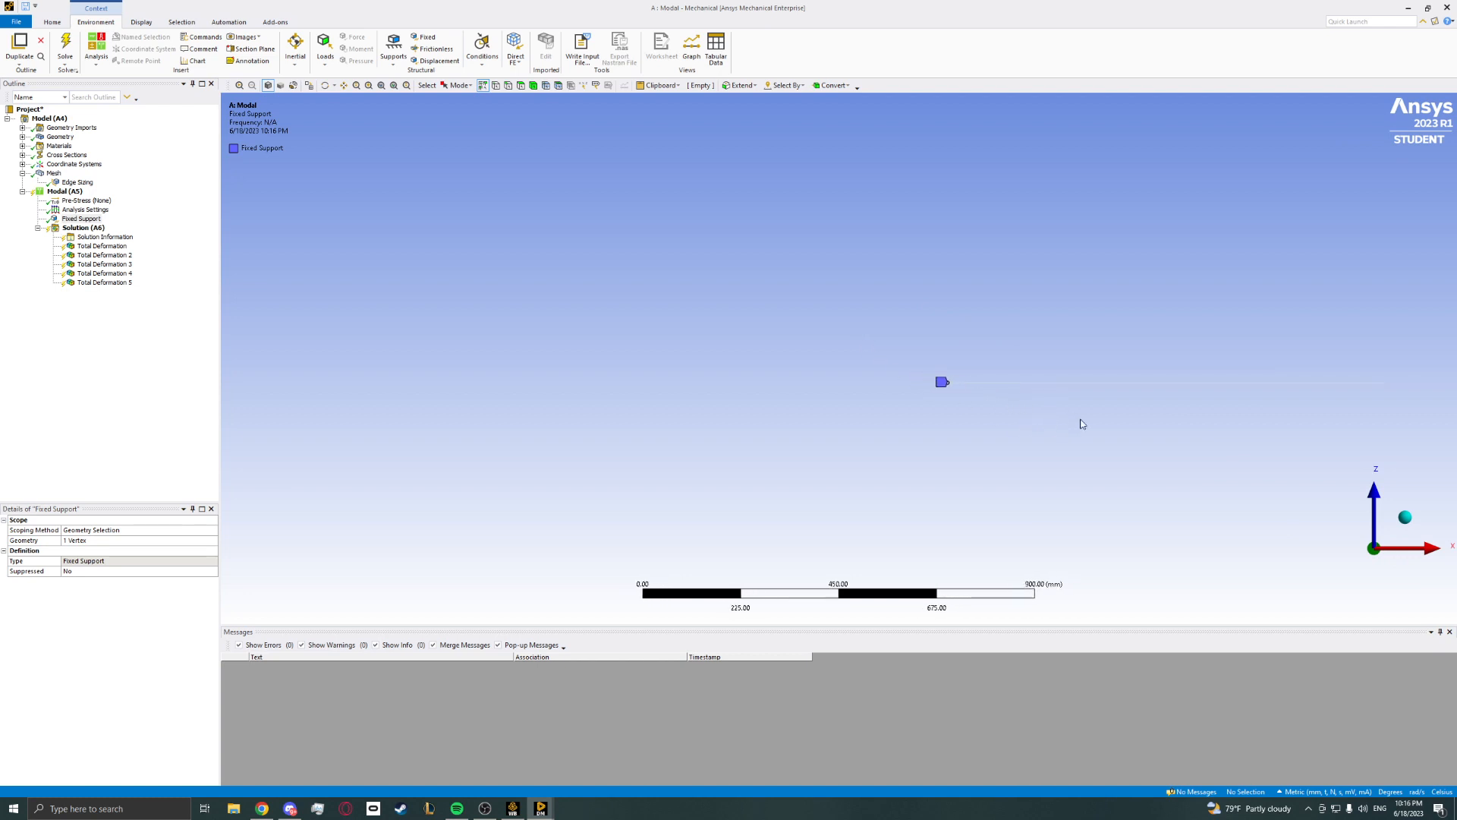
Check where a Total Deformation result can be inserted under the Solution branch.
scroll(1081, 420, down, 2)
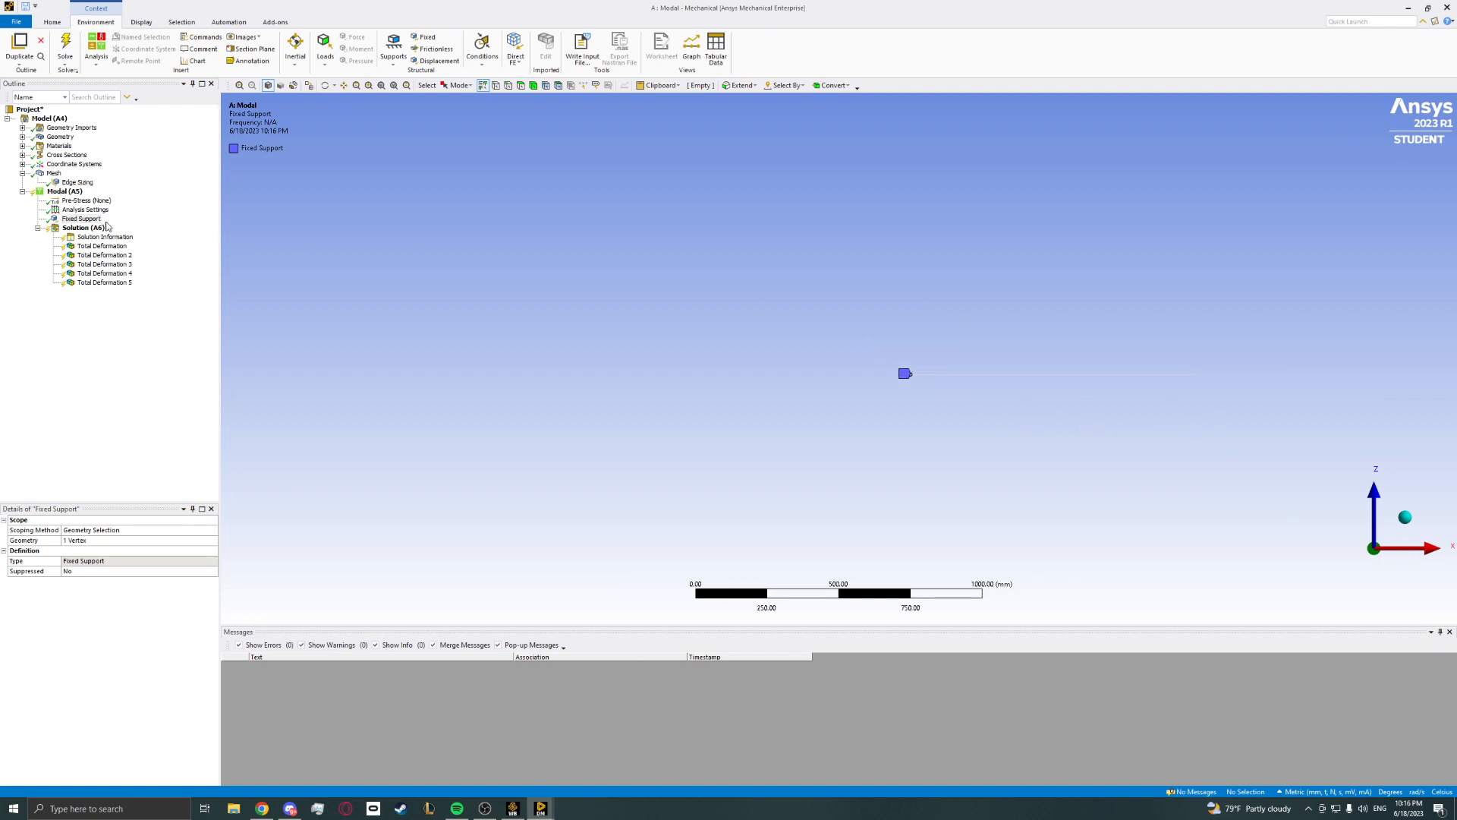
click(82, 228)
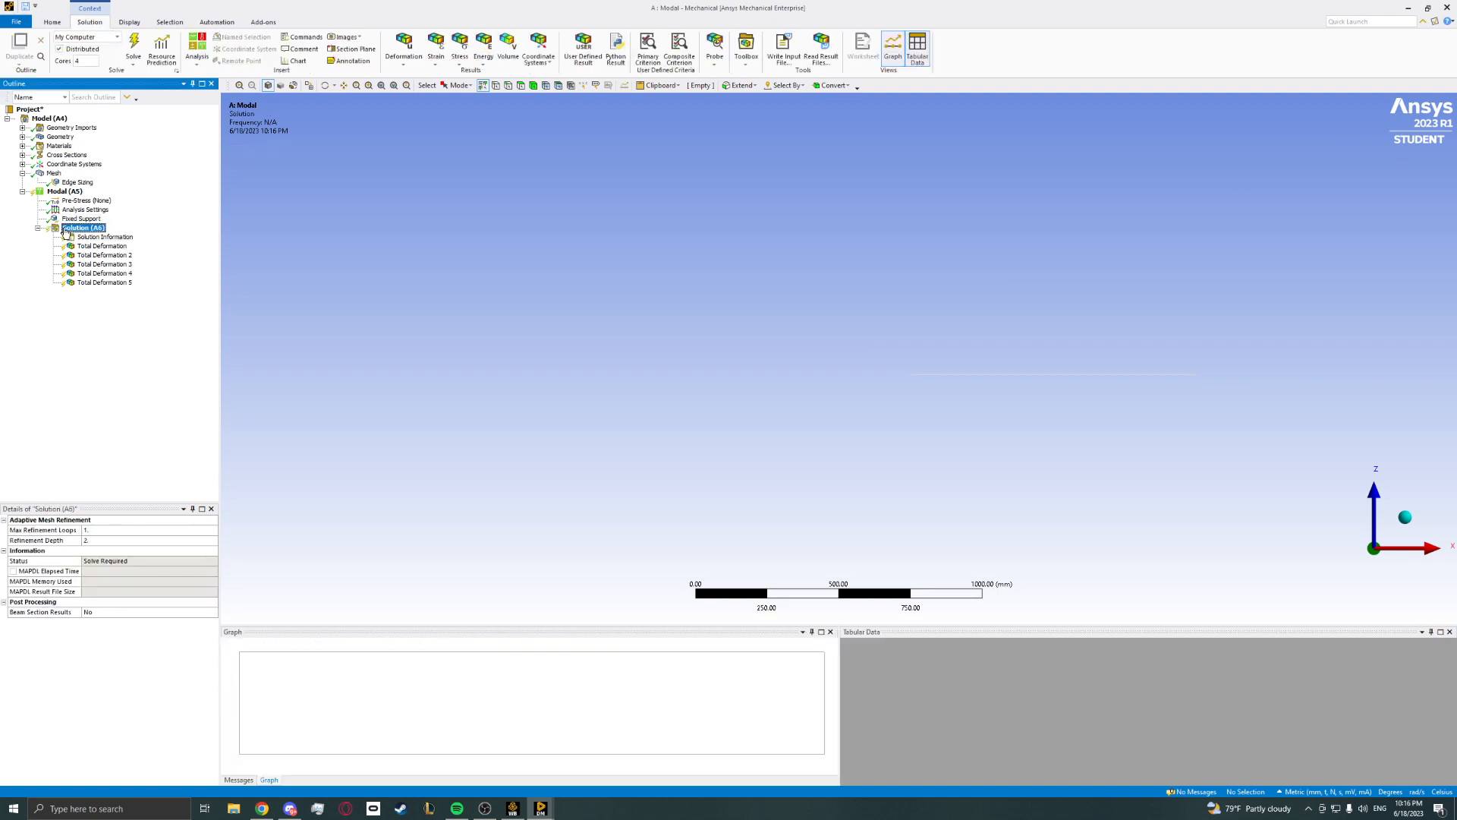
right_click(69, 229)
mouse_move(113, 235)
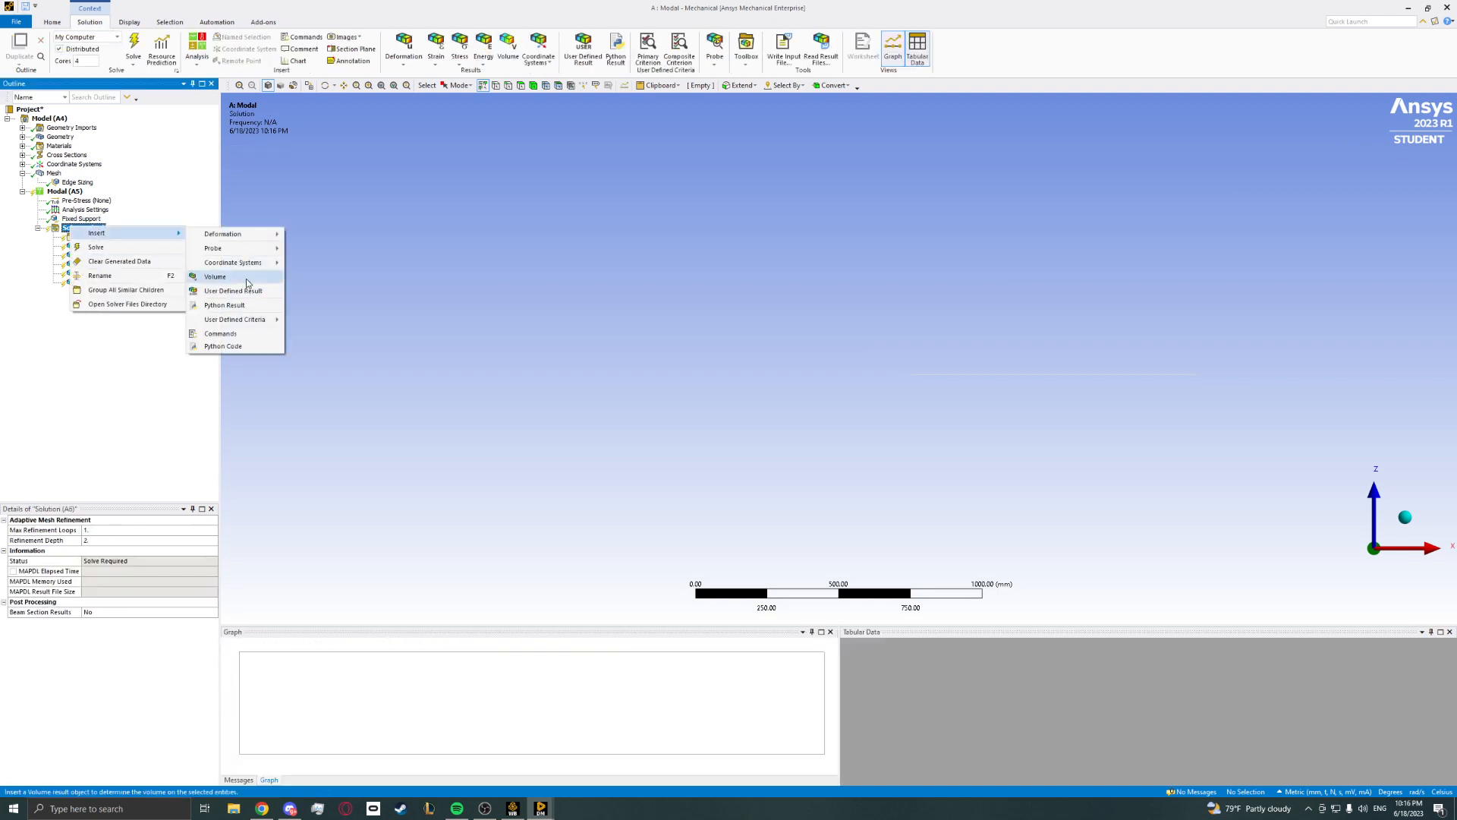
mouse_move(243, 236)
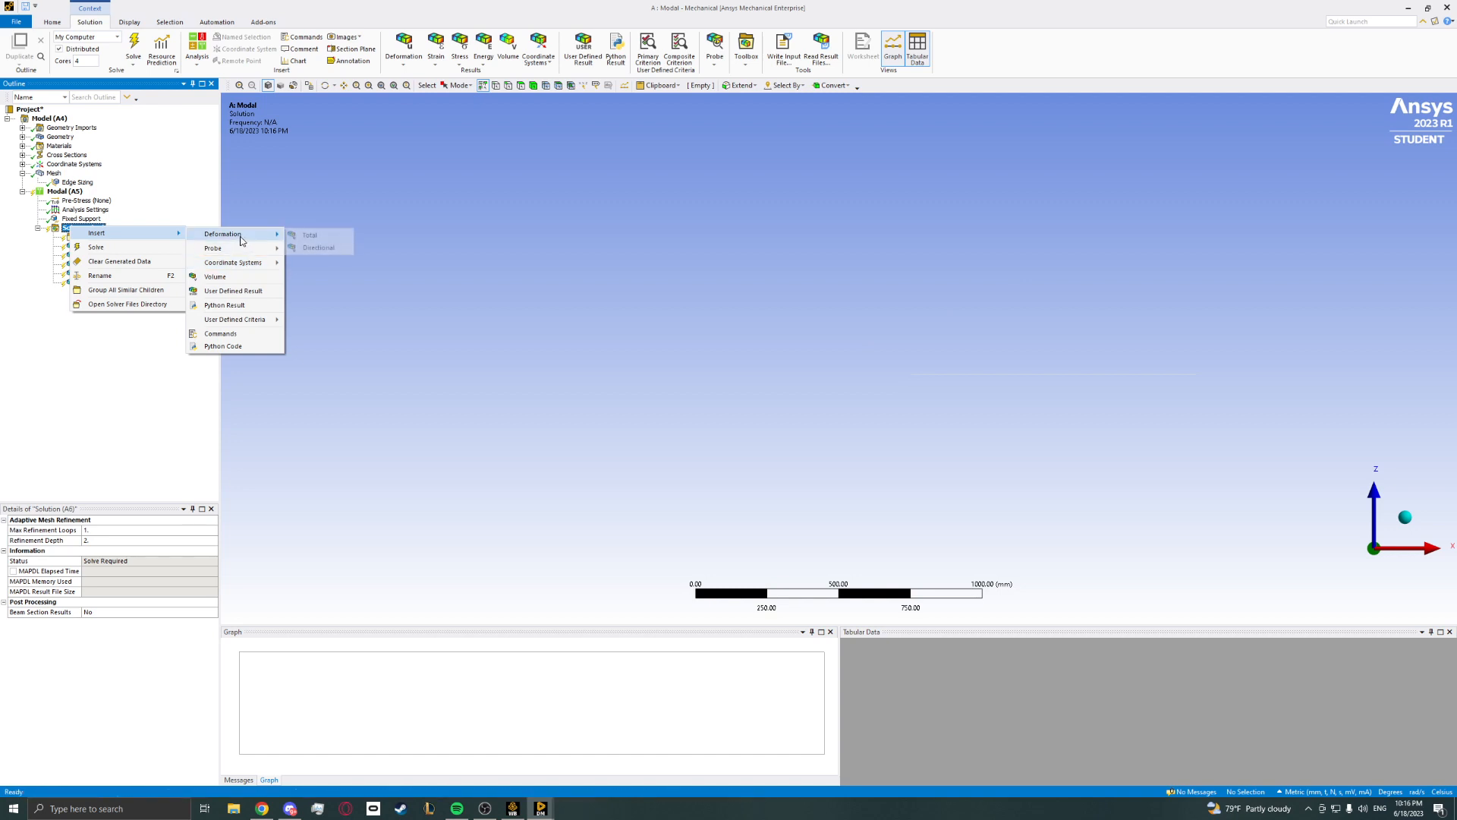
click(319, 239)
Review the settings of the five existing Total Deformation results and the mode number assigned to each.
click(117, 256)
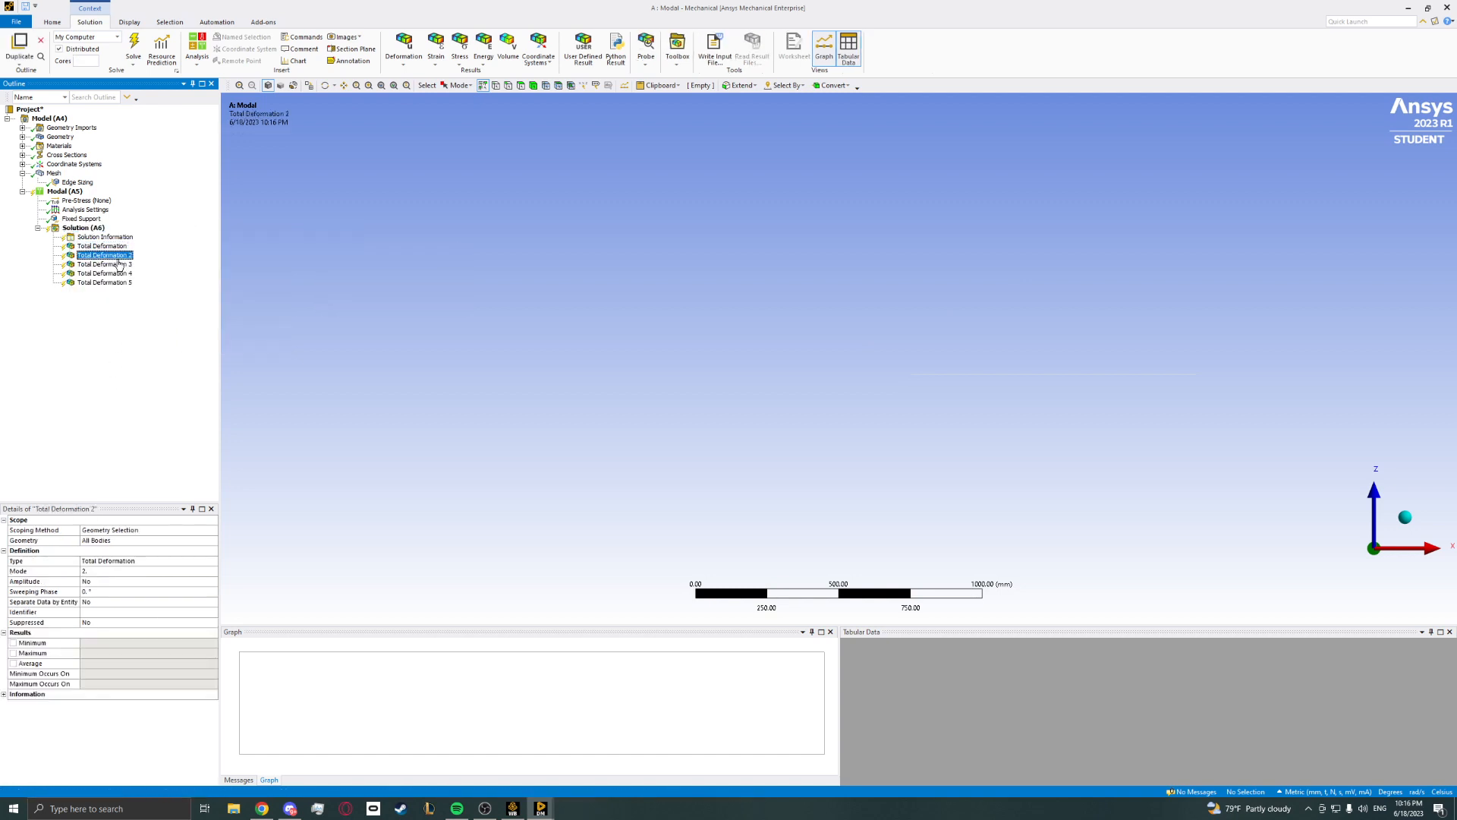
click(117, 273)
click(120, 282)
click(85, 238)
click(92, 247)
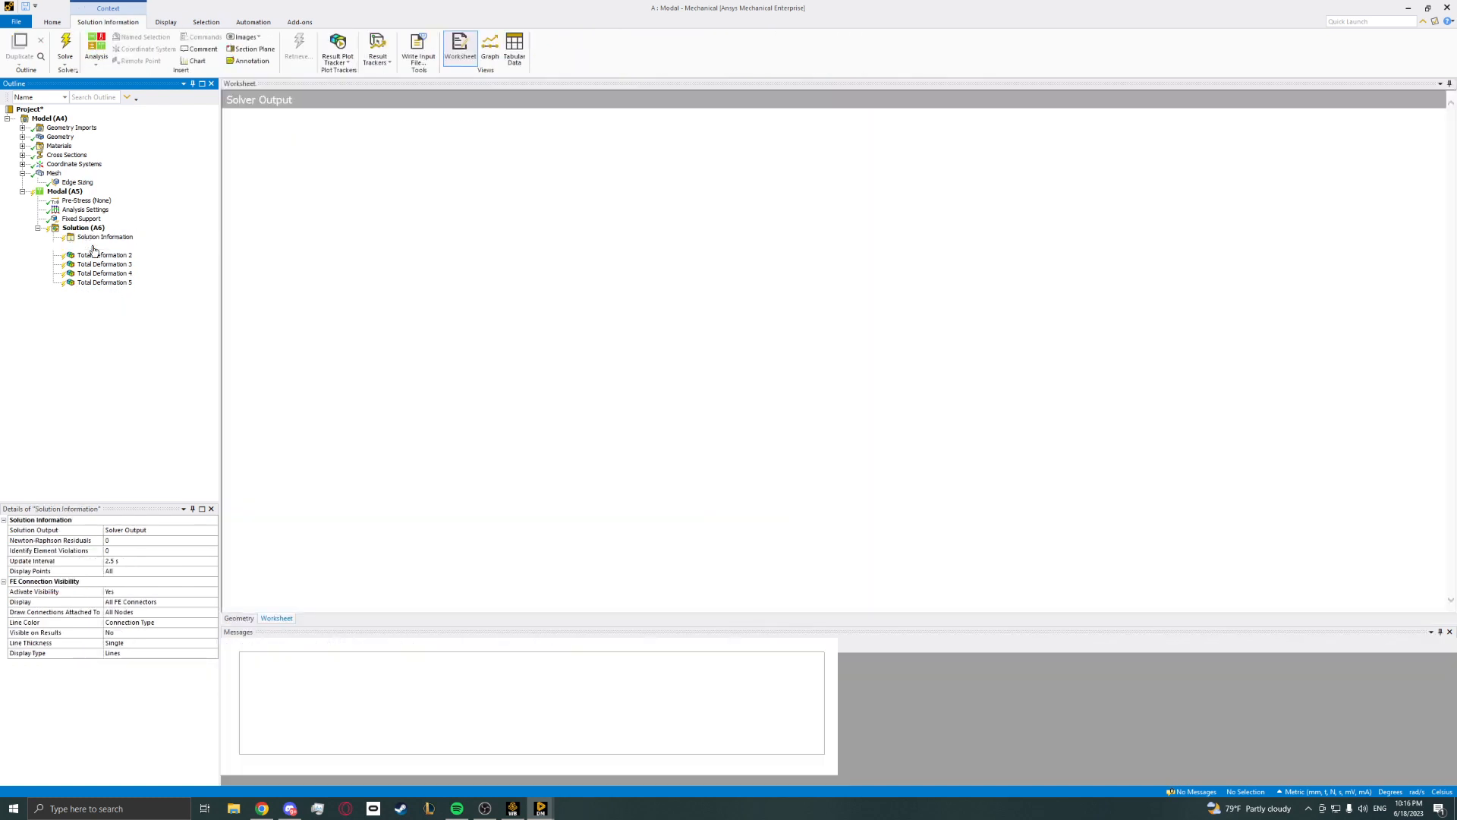
click(96, 256)
click(100, 265)
click(101, 274)
click(100, 284)
click(103, 275)
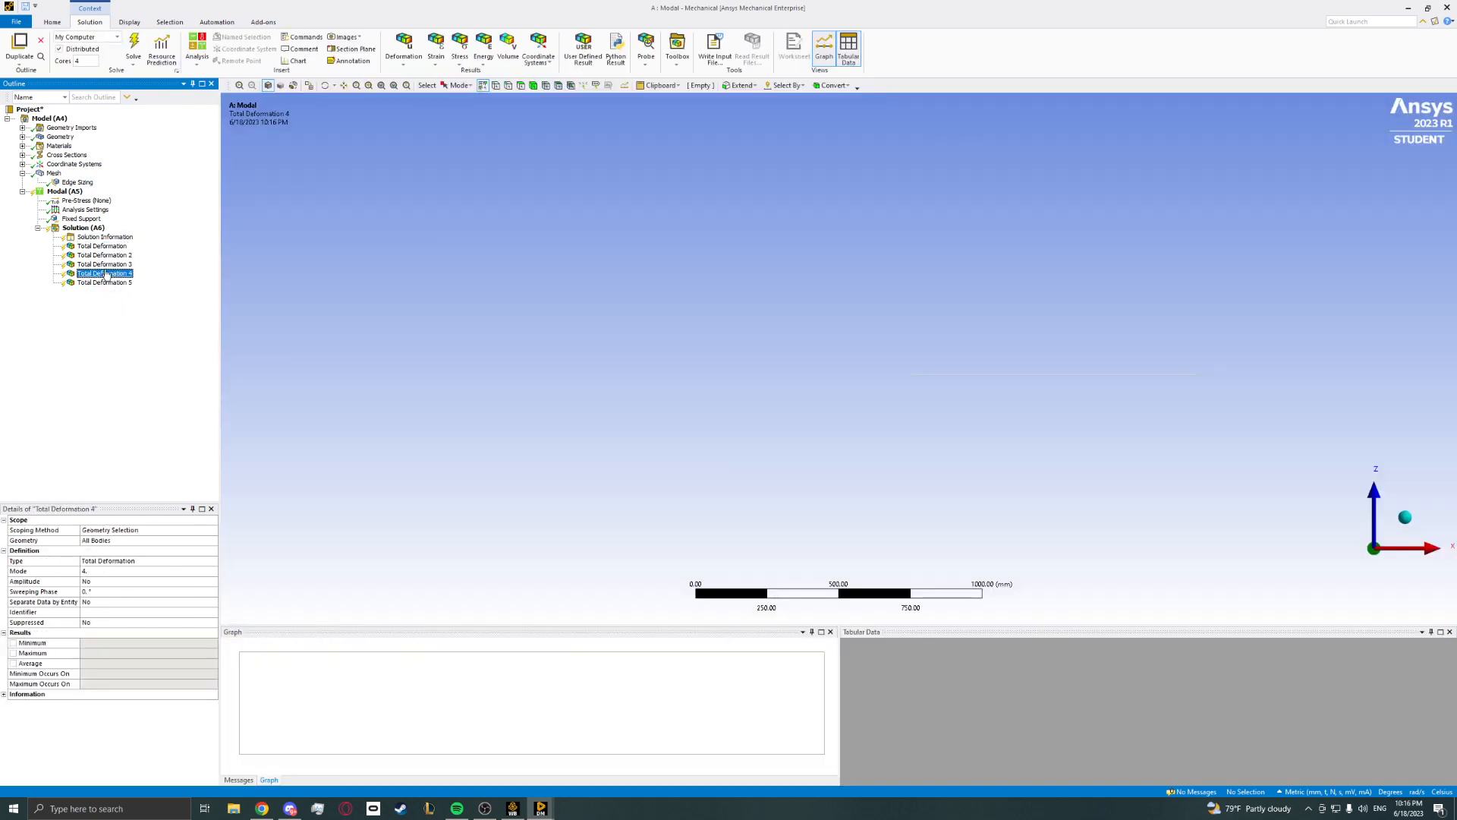
click(105, 257)
click(106, 248)
click(105, 257)
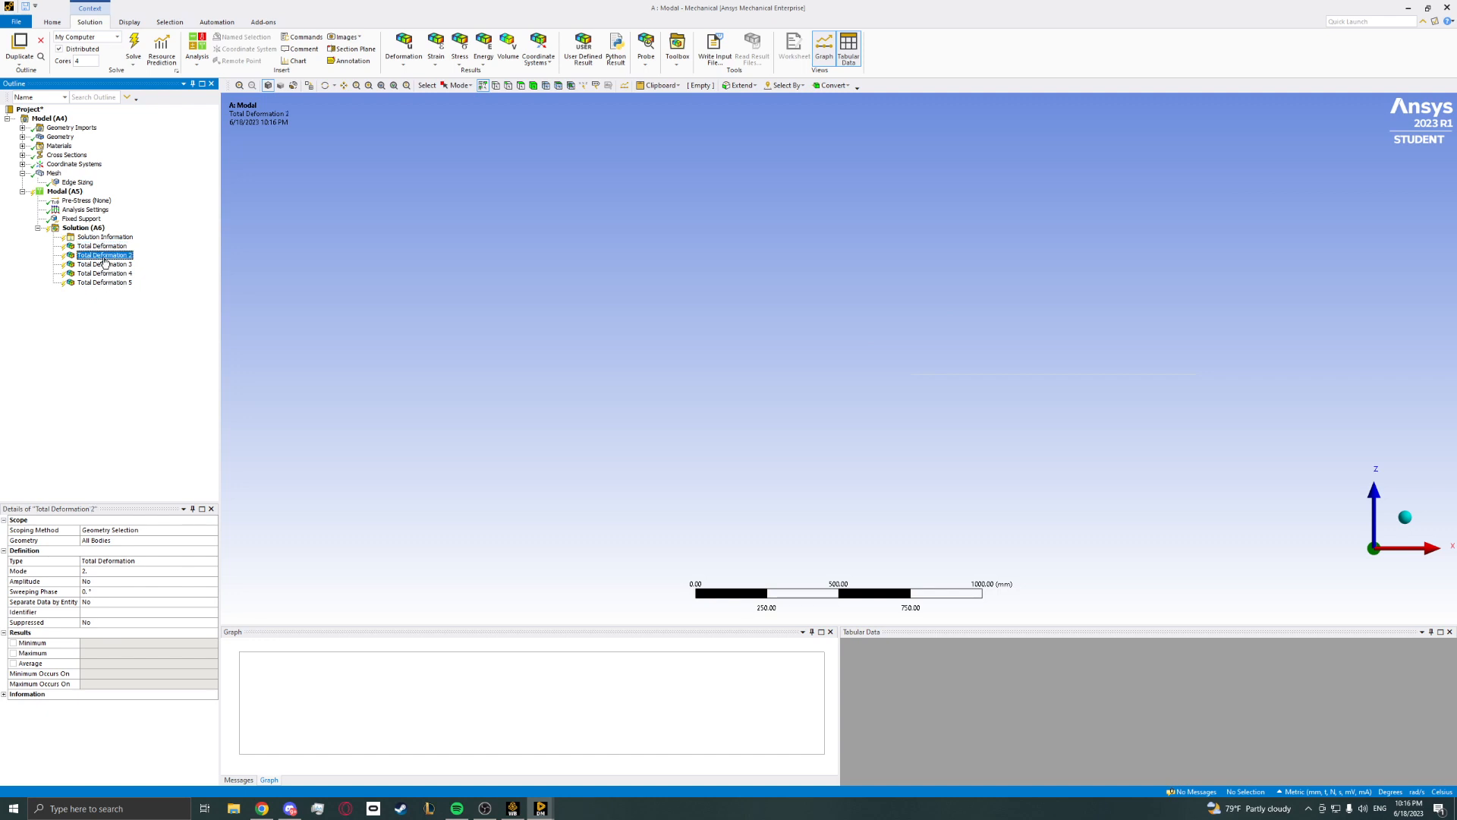
click(106, 275)
click(106, 280)
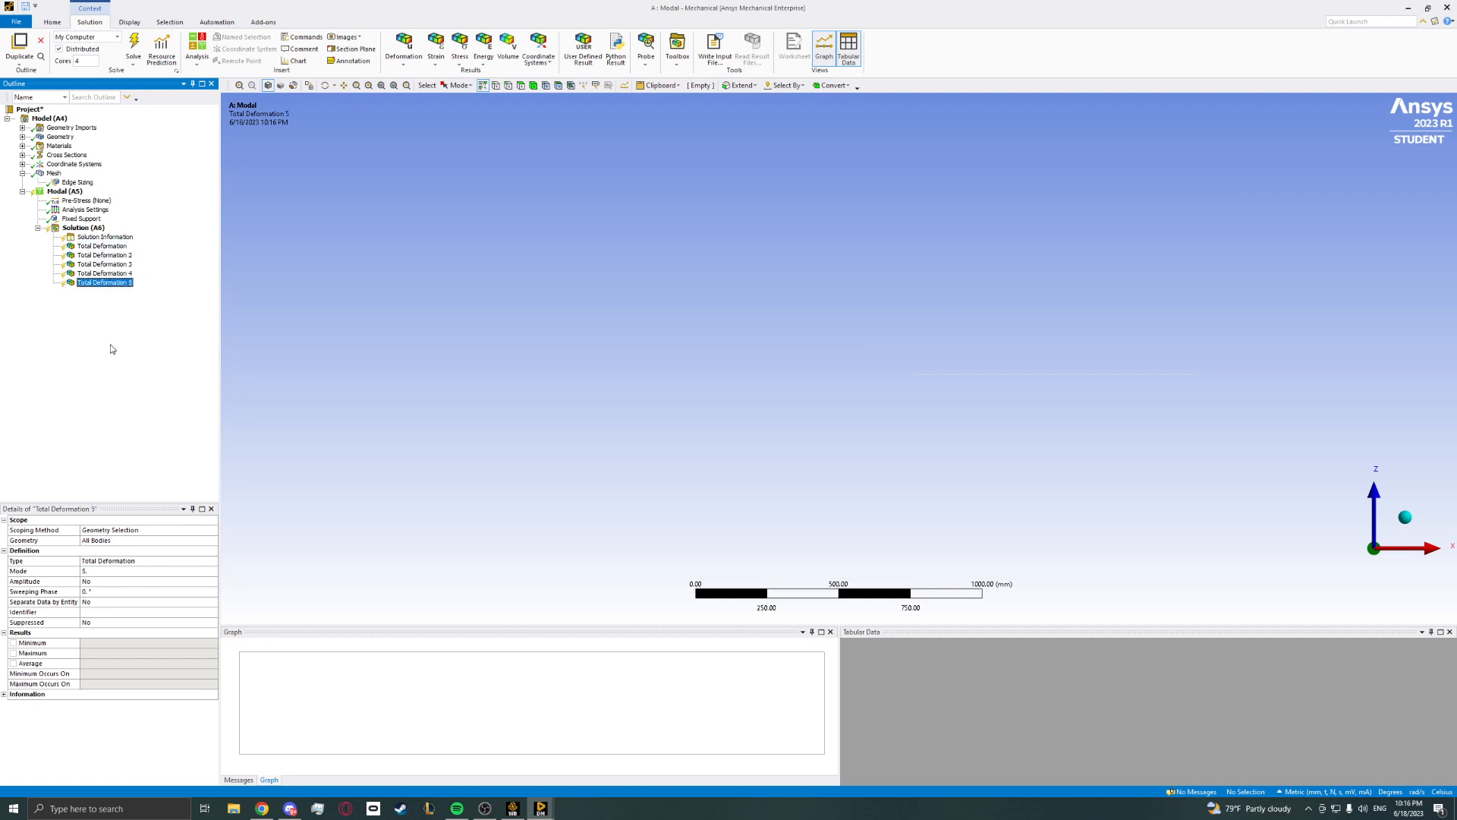
Solve the modal analysis and view the first mode's Total Deformation on the beam.
key(Up)
key(Up)
key(Up)
key(Up)
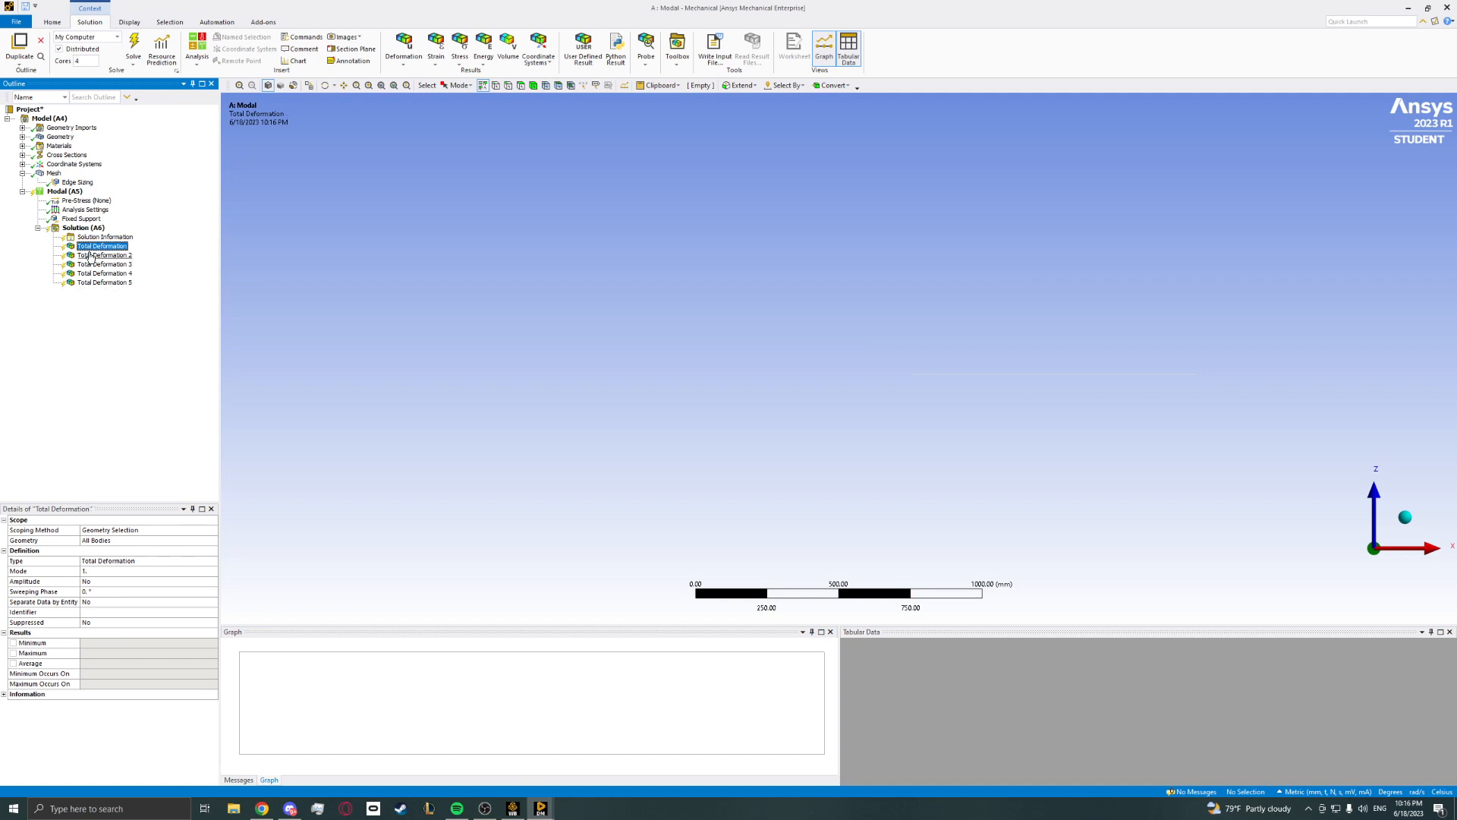
click(142, 59)
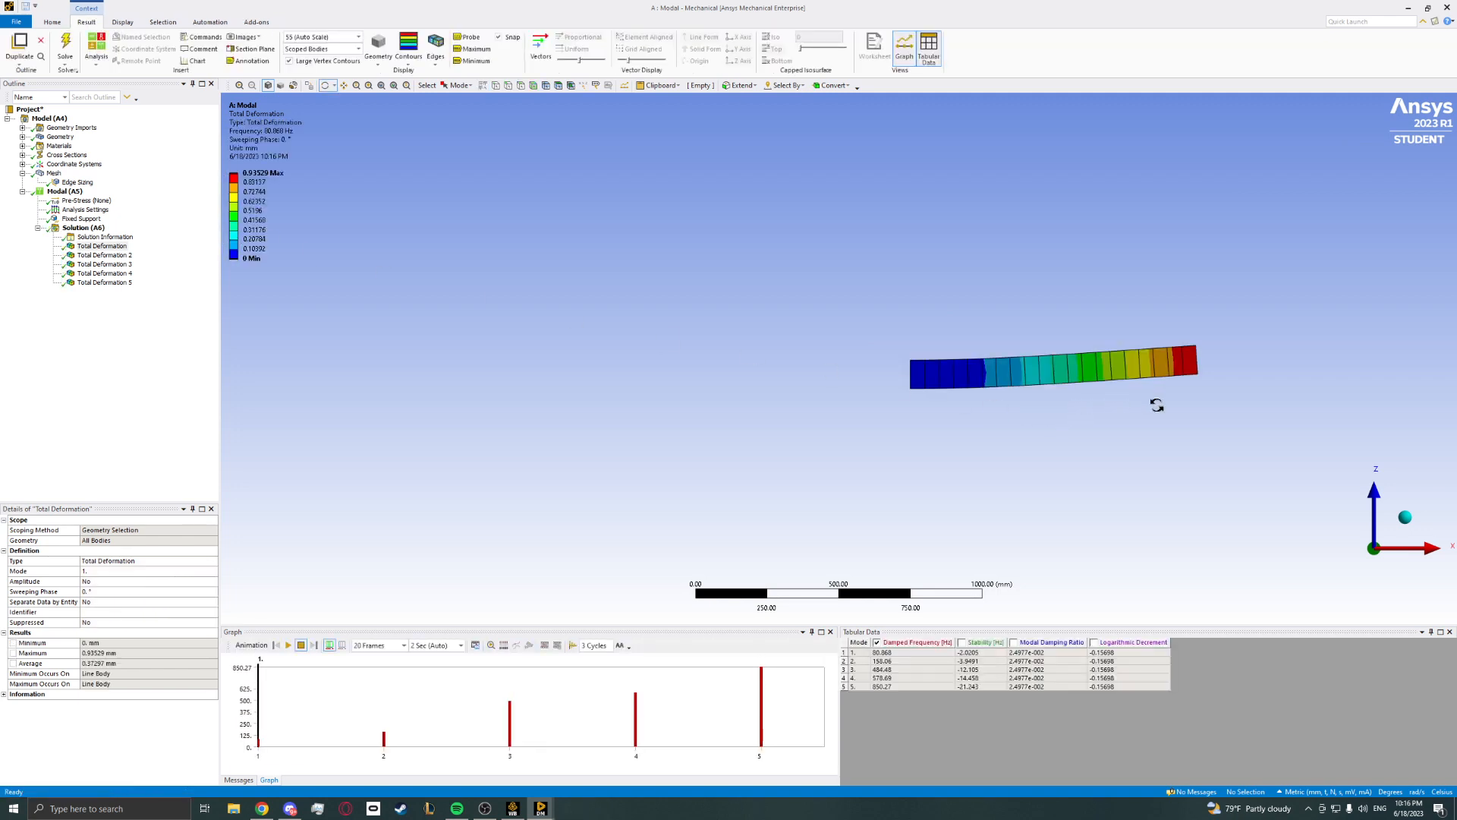
drag(1156, 405, 1203, 407)
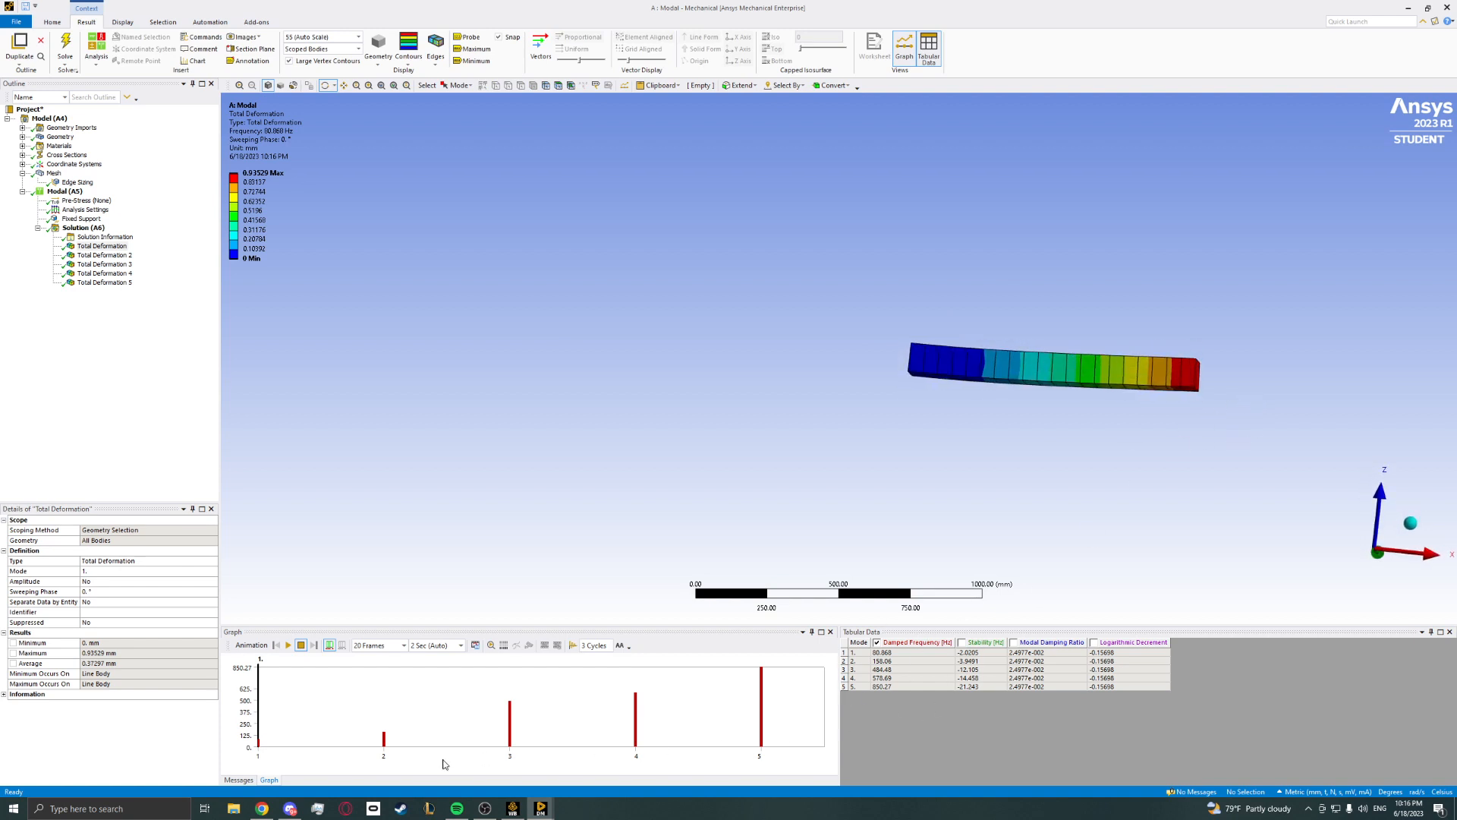
Switch to the browser to review the frequency table in the Beam Analysis Report, and return to Ansys Mechanical.
click(262, 809)
click(451, 9)
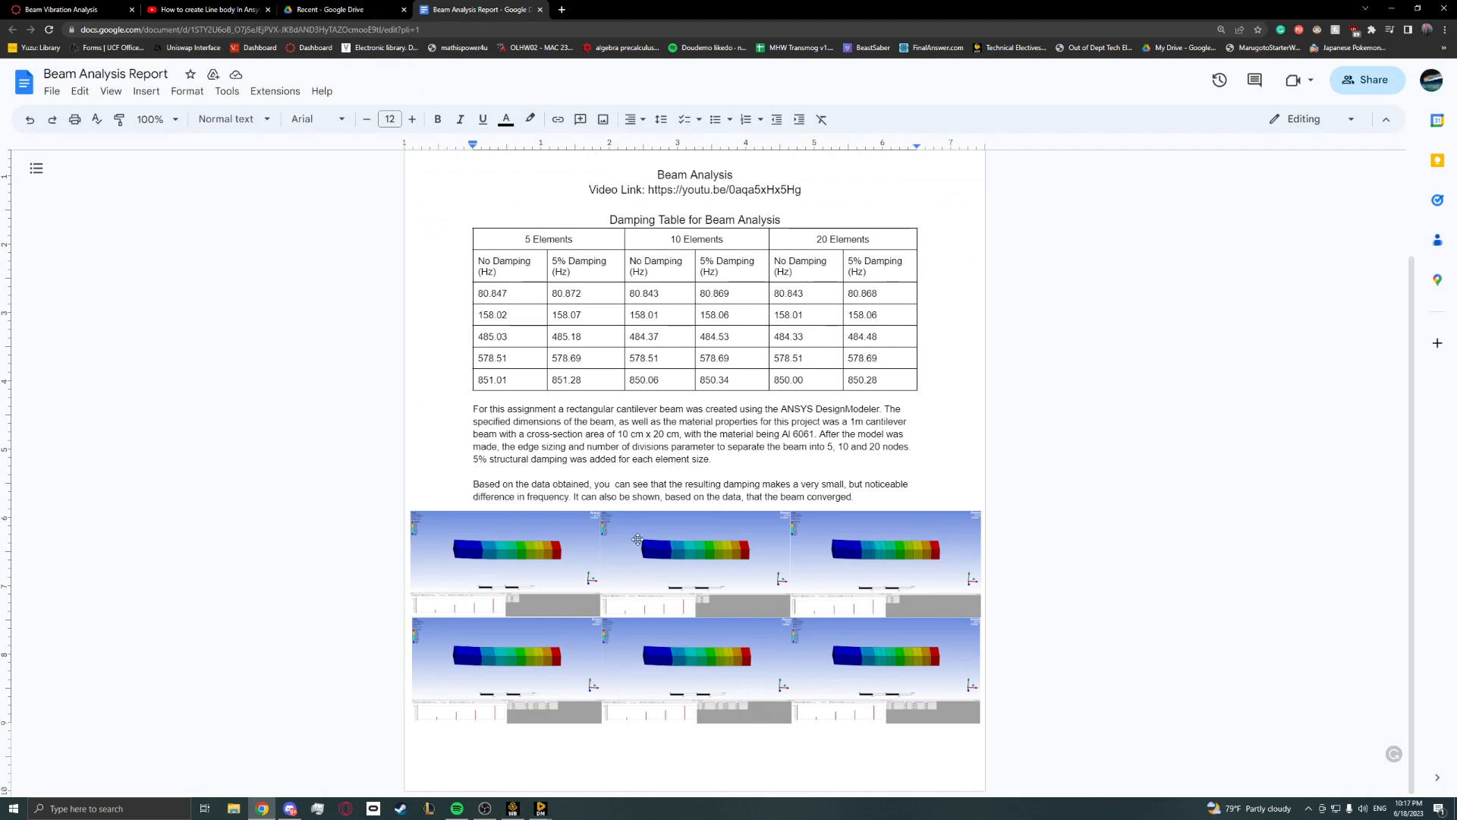
click(367, 9)
click(209, 9)
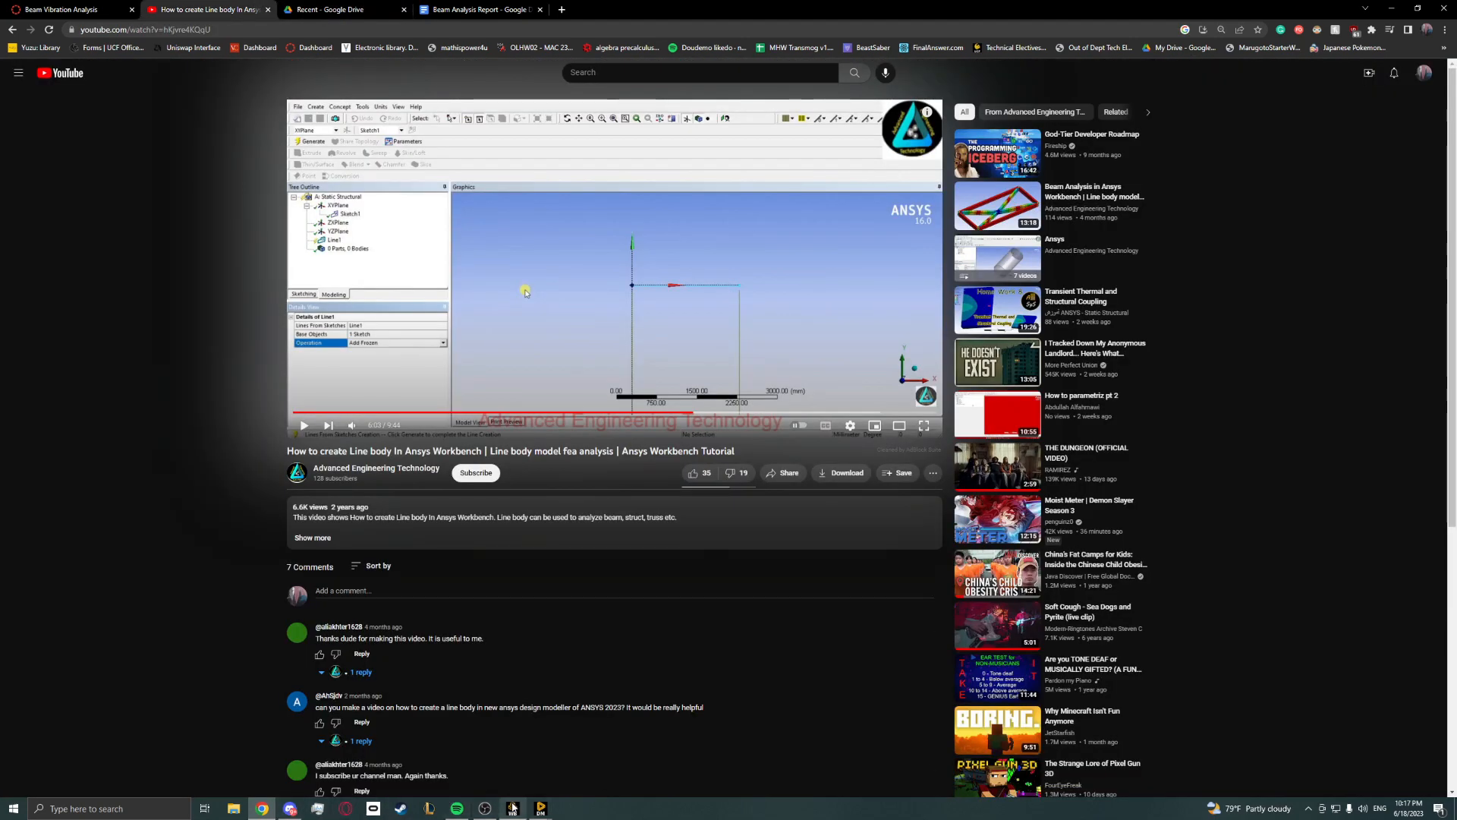
click(513, 807)
mouse_move(540, 808)
click(604, 748)
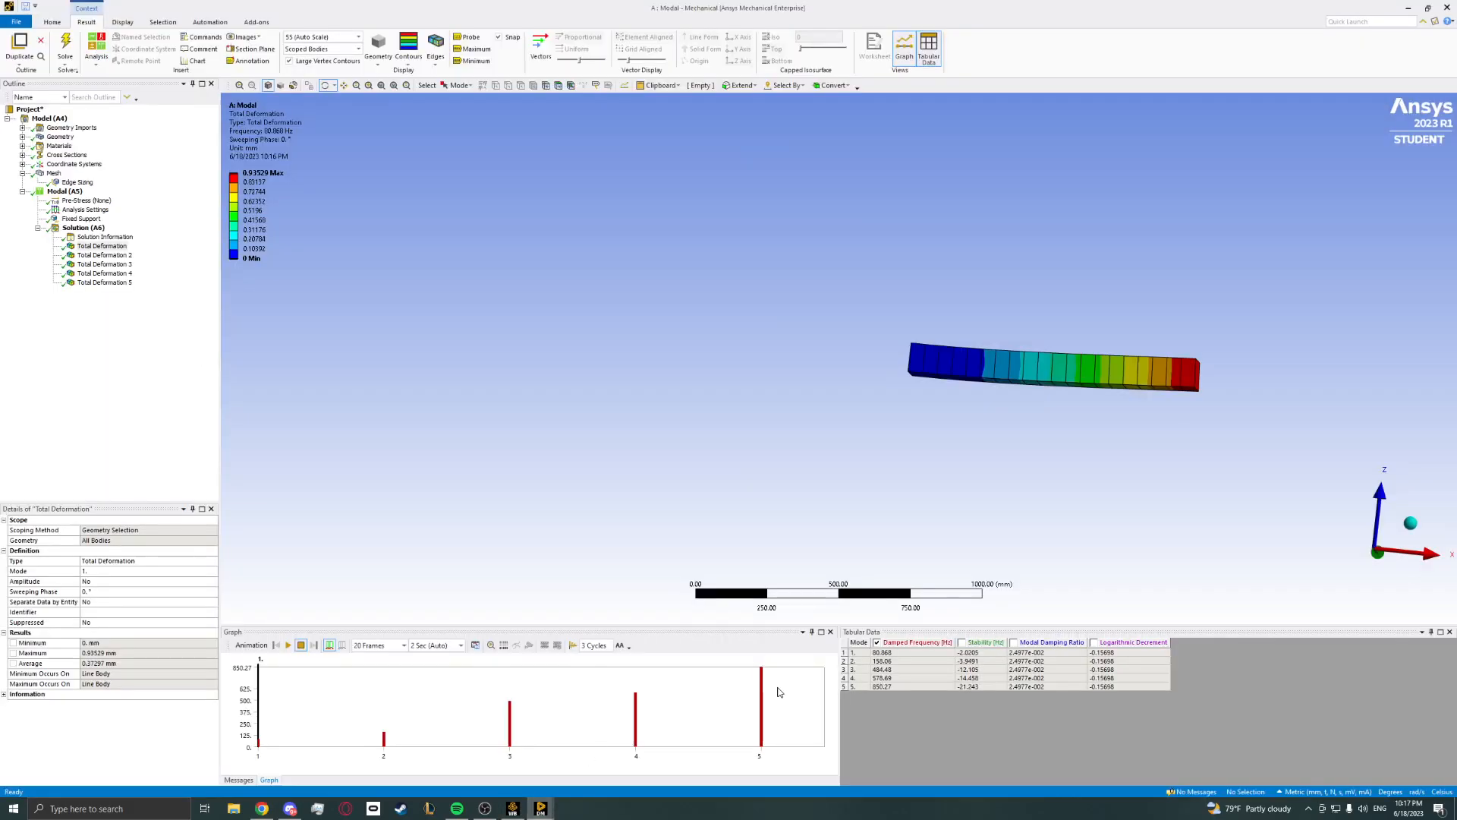
Compare the solved deformation plots of modes 1 to 5 and return to the first mode.
click(103, 246)
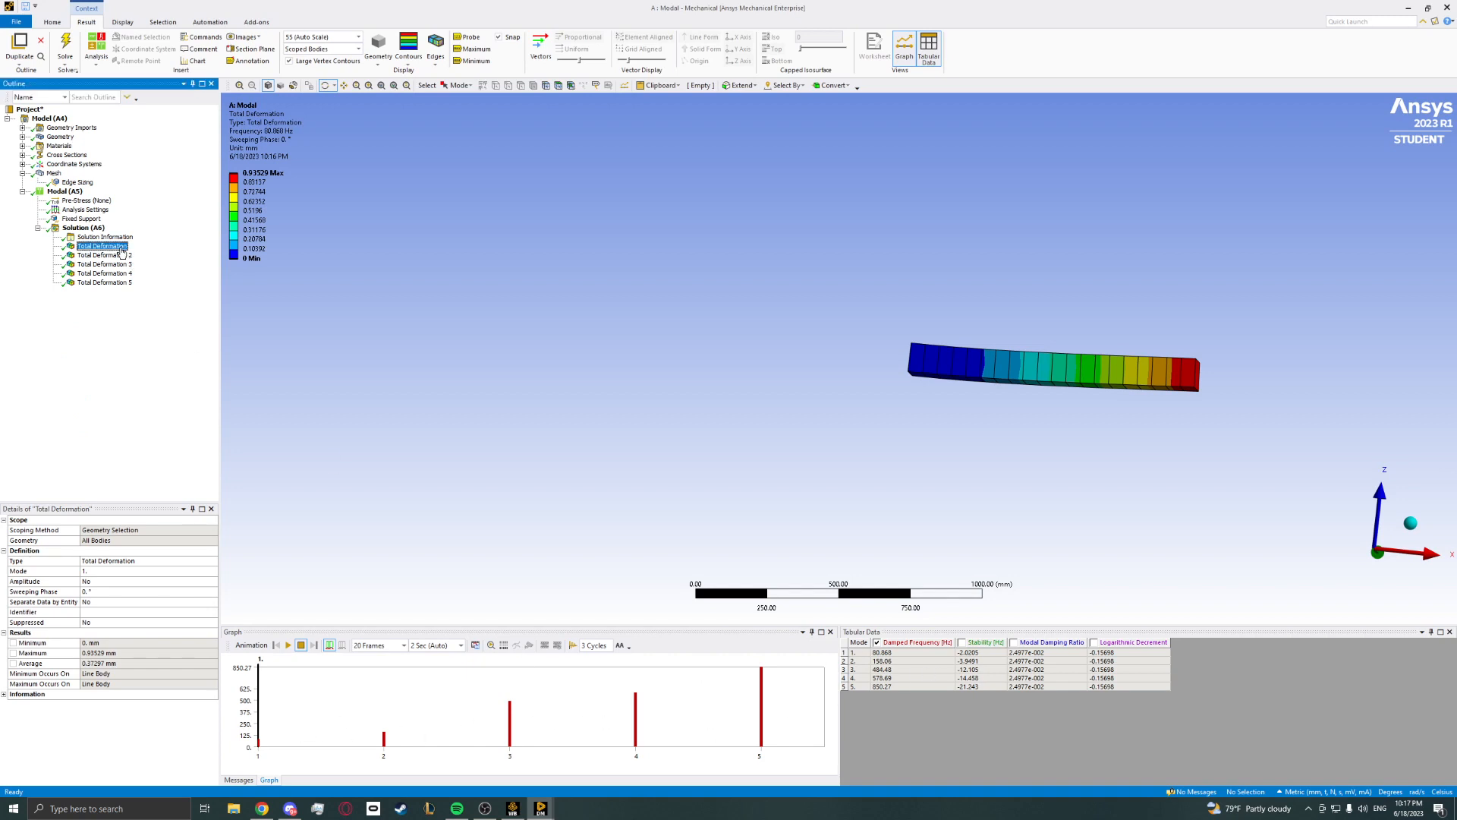
click(116, 256)
click(115, 265)
click(113, 273)
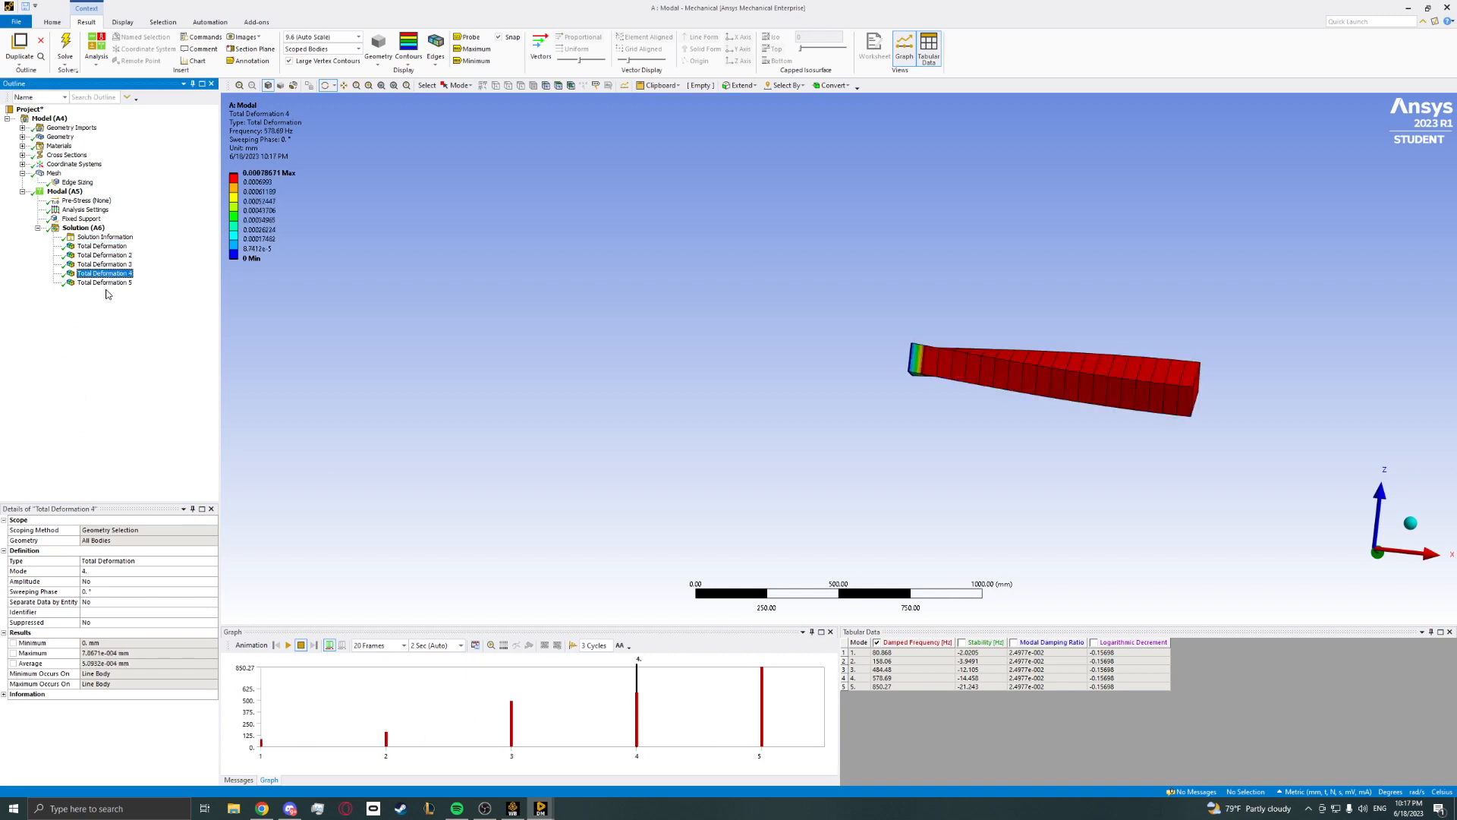
click(103, 283)
click(104, 274)
click(104, 255)
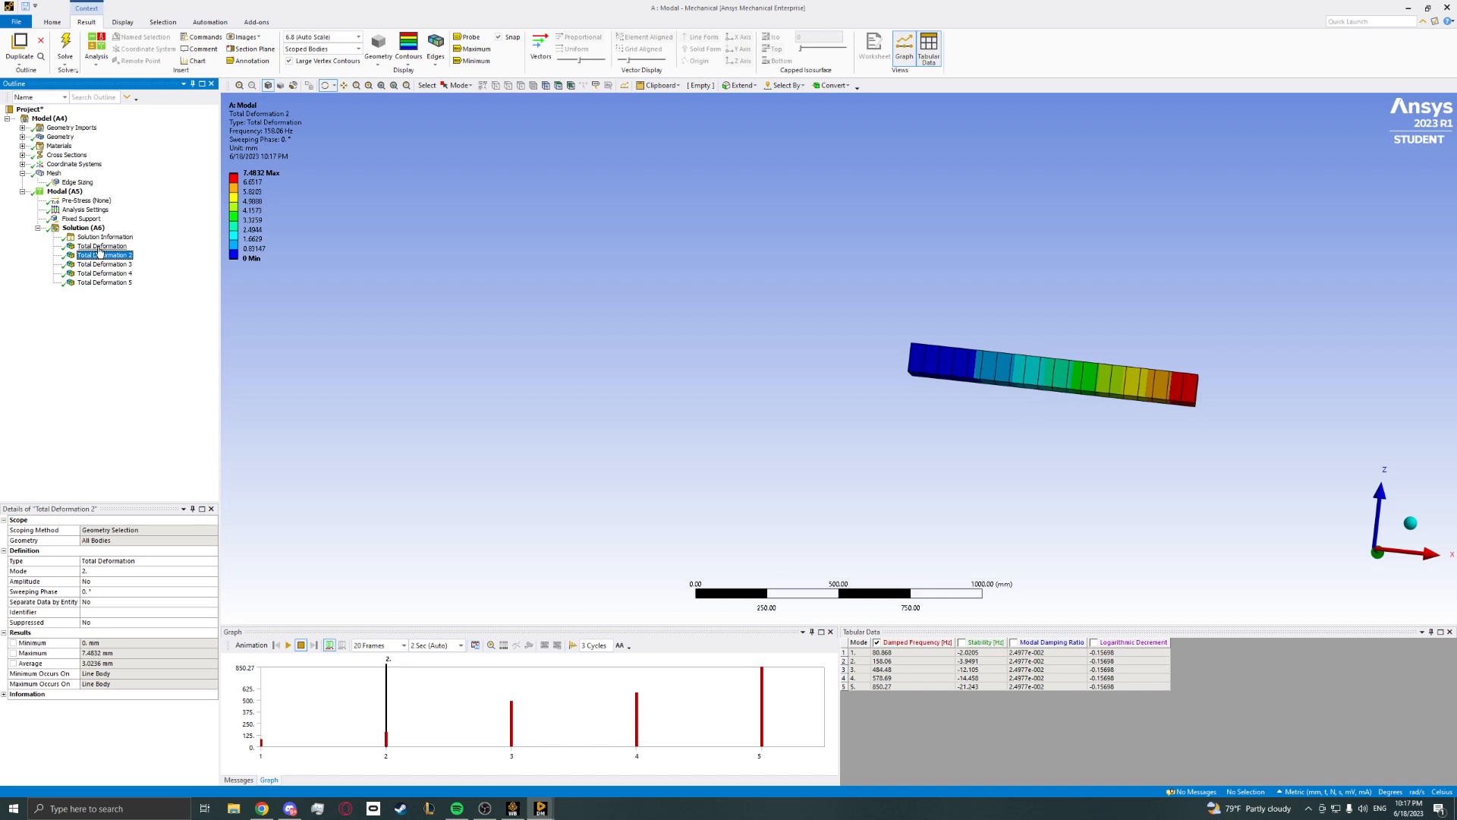
click(99, 247)
click(104, 256)
click(104, 265)
click(104, 274)
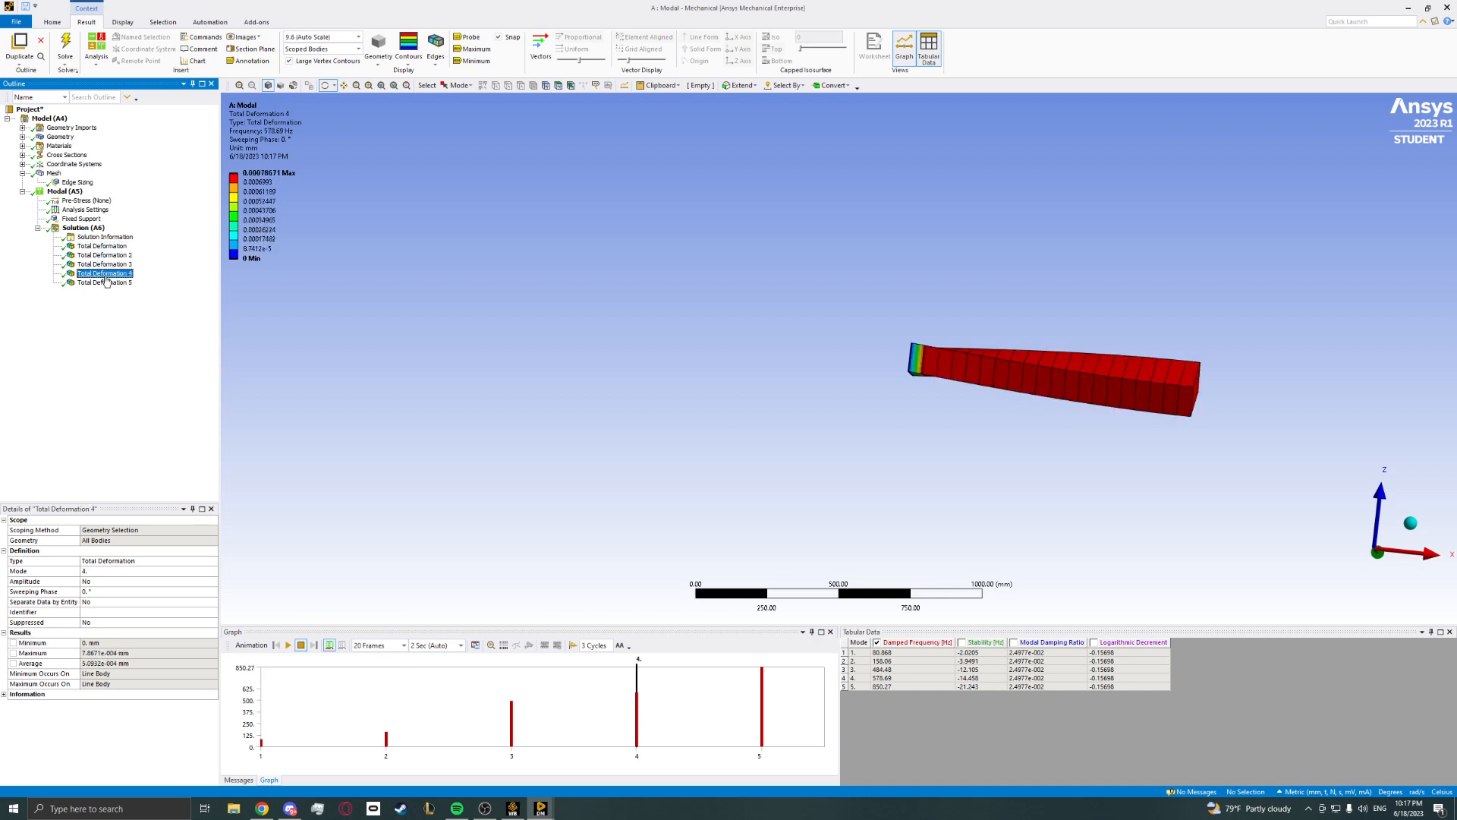
click(104, 283)
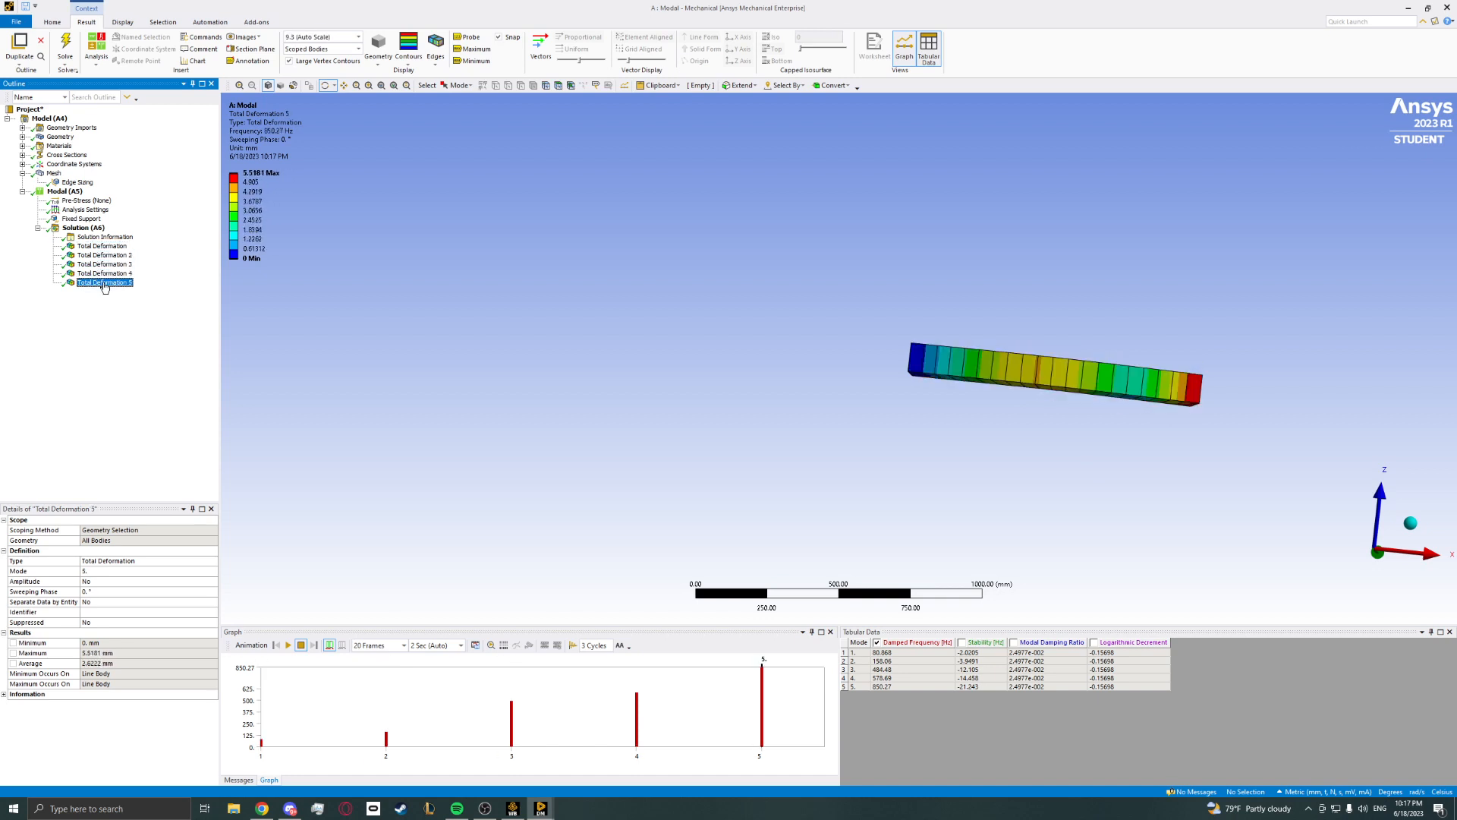
click(103, 247)
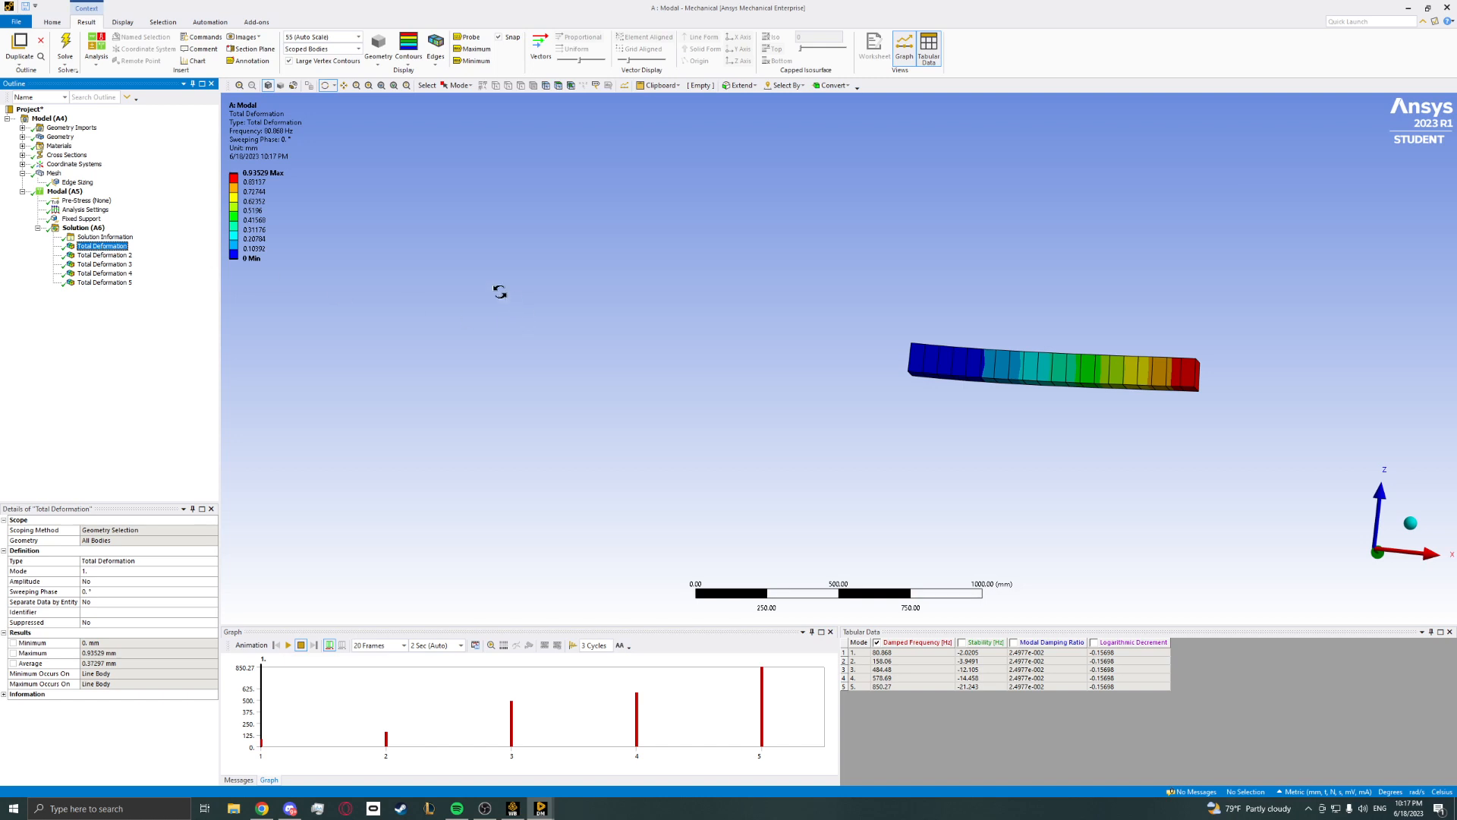
Examine the first mode's deformed beam along different axes and at oblique angles.
click(1377, 550)
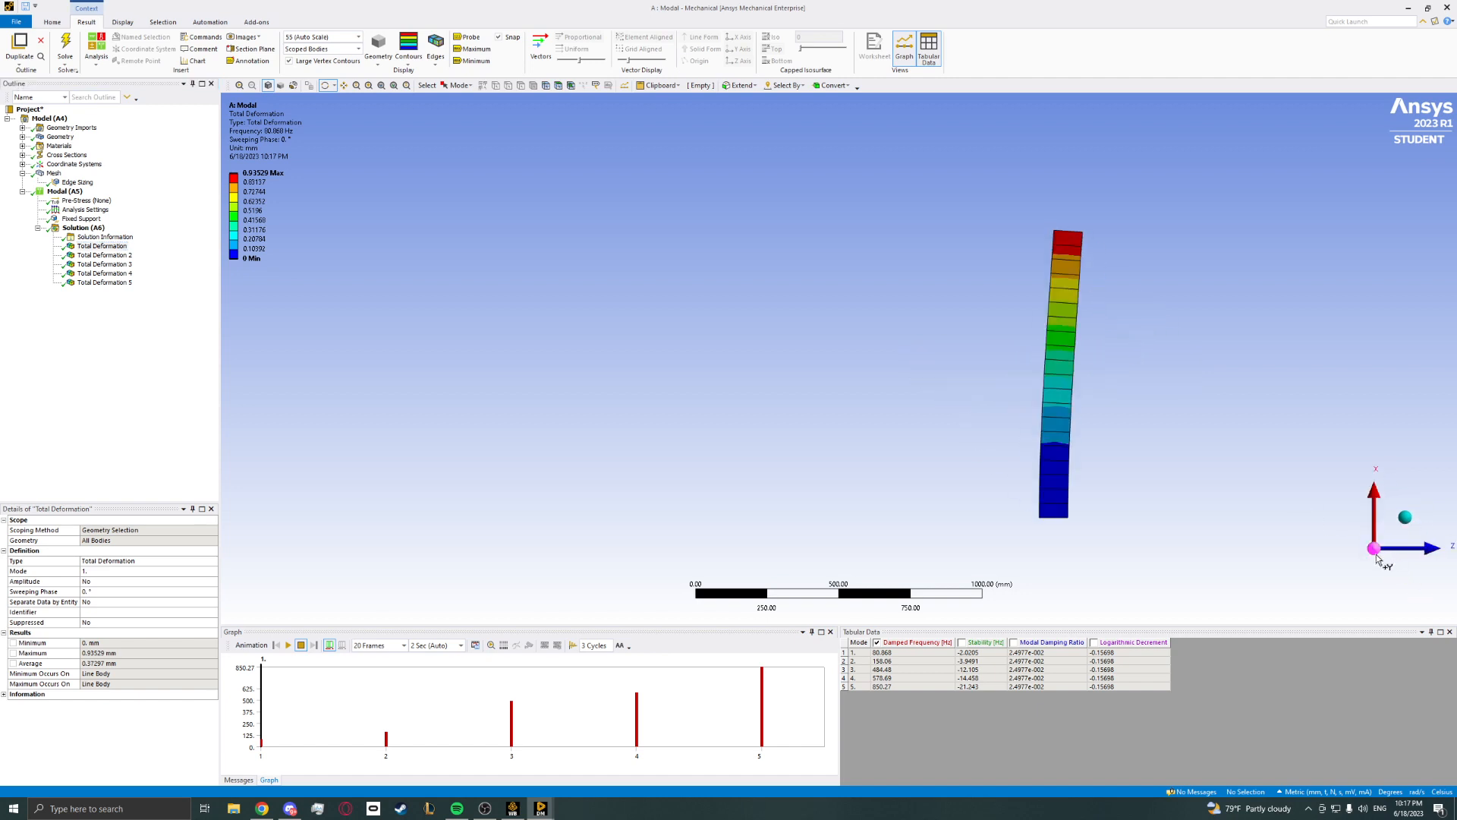
middle_drag(1253, 501, 914, 423)
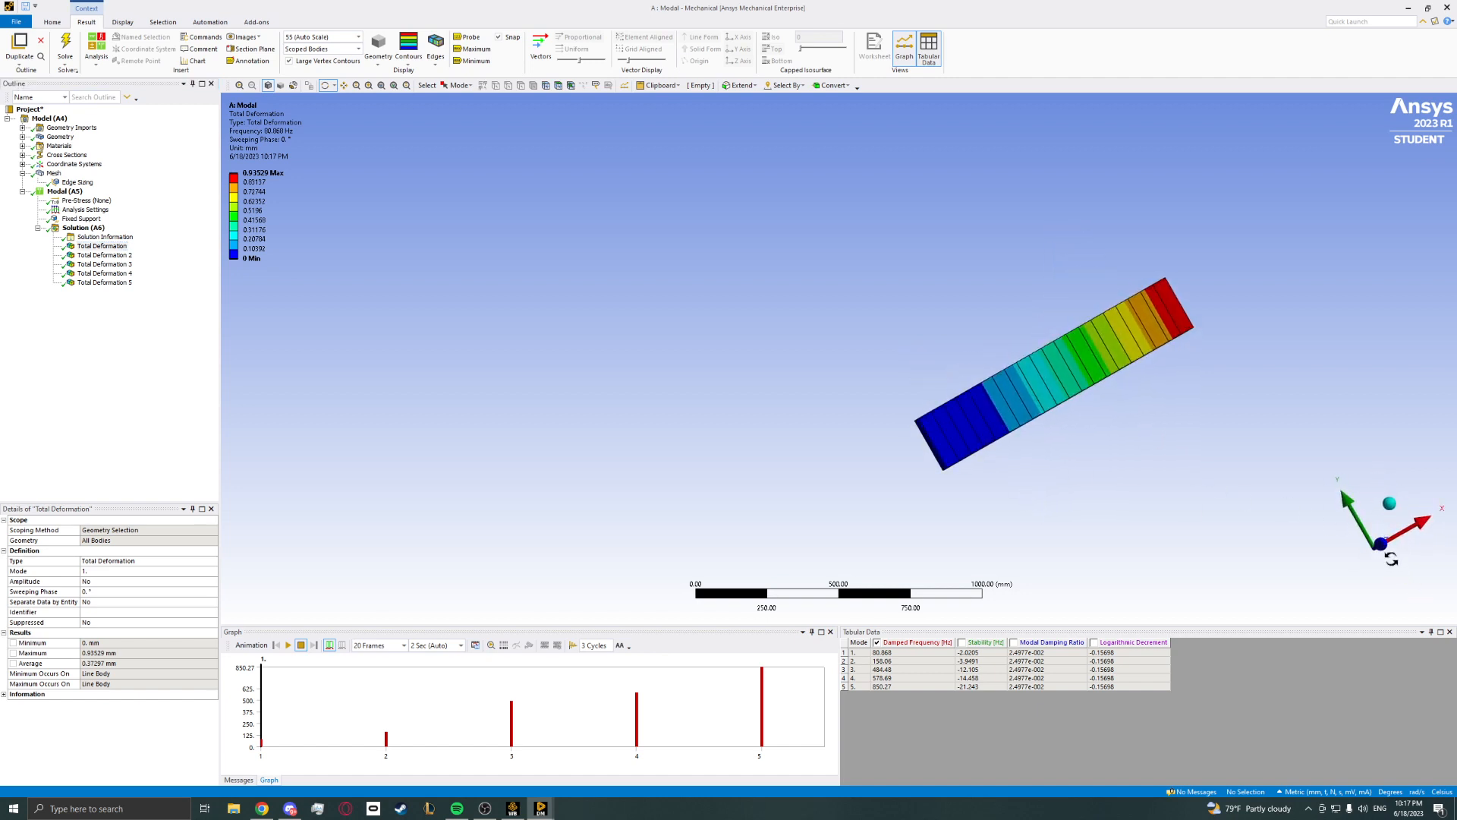
click(1382, 544)
drag(1141, 413, 1197, 397)
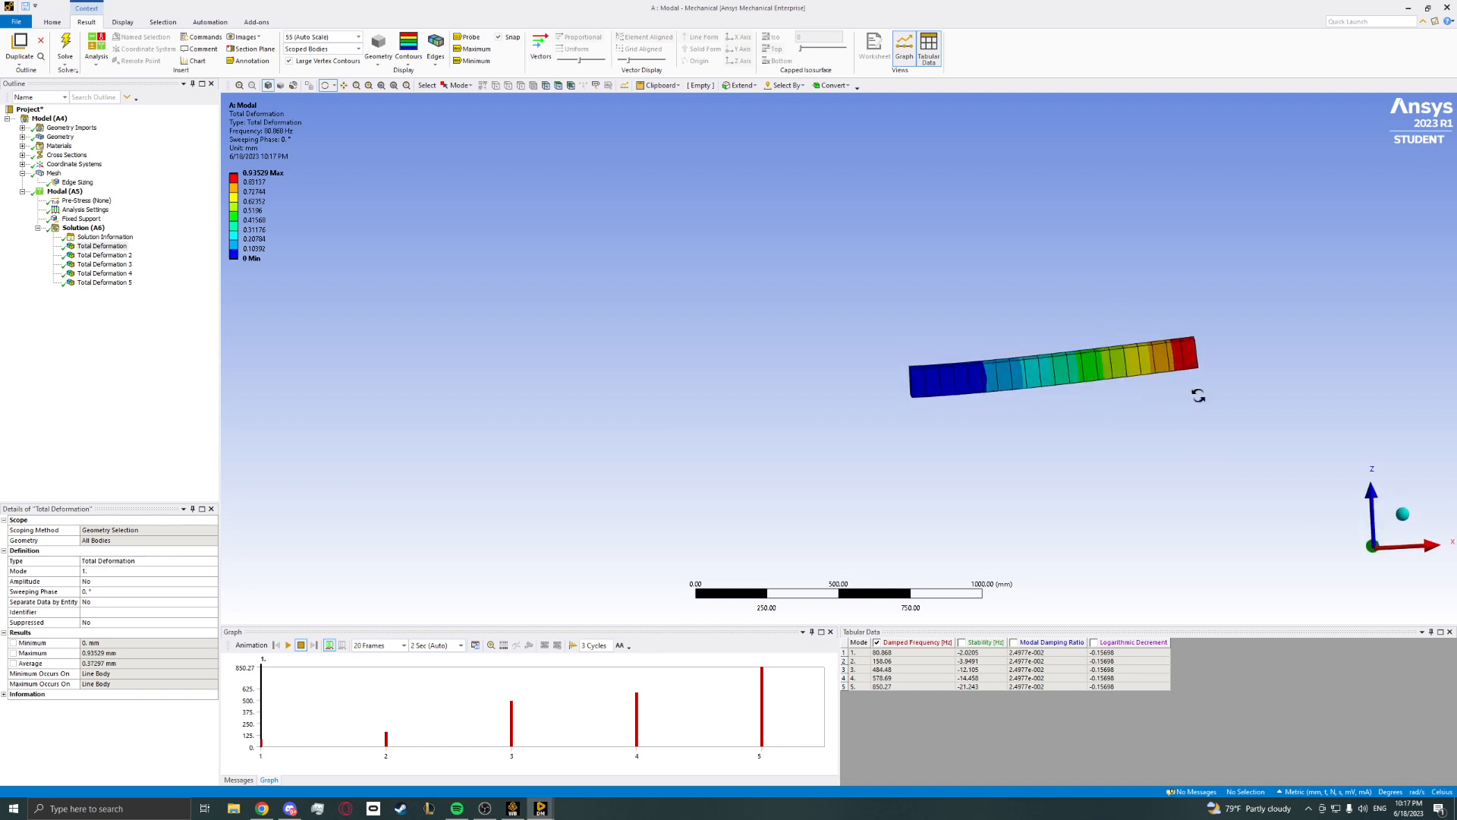
click(1382, 550)
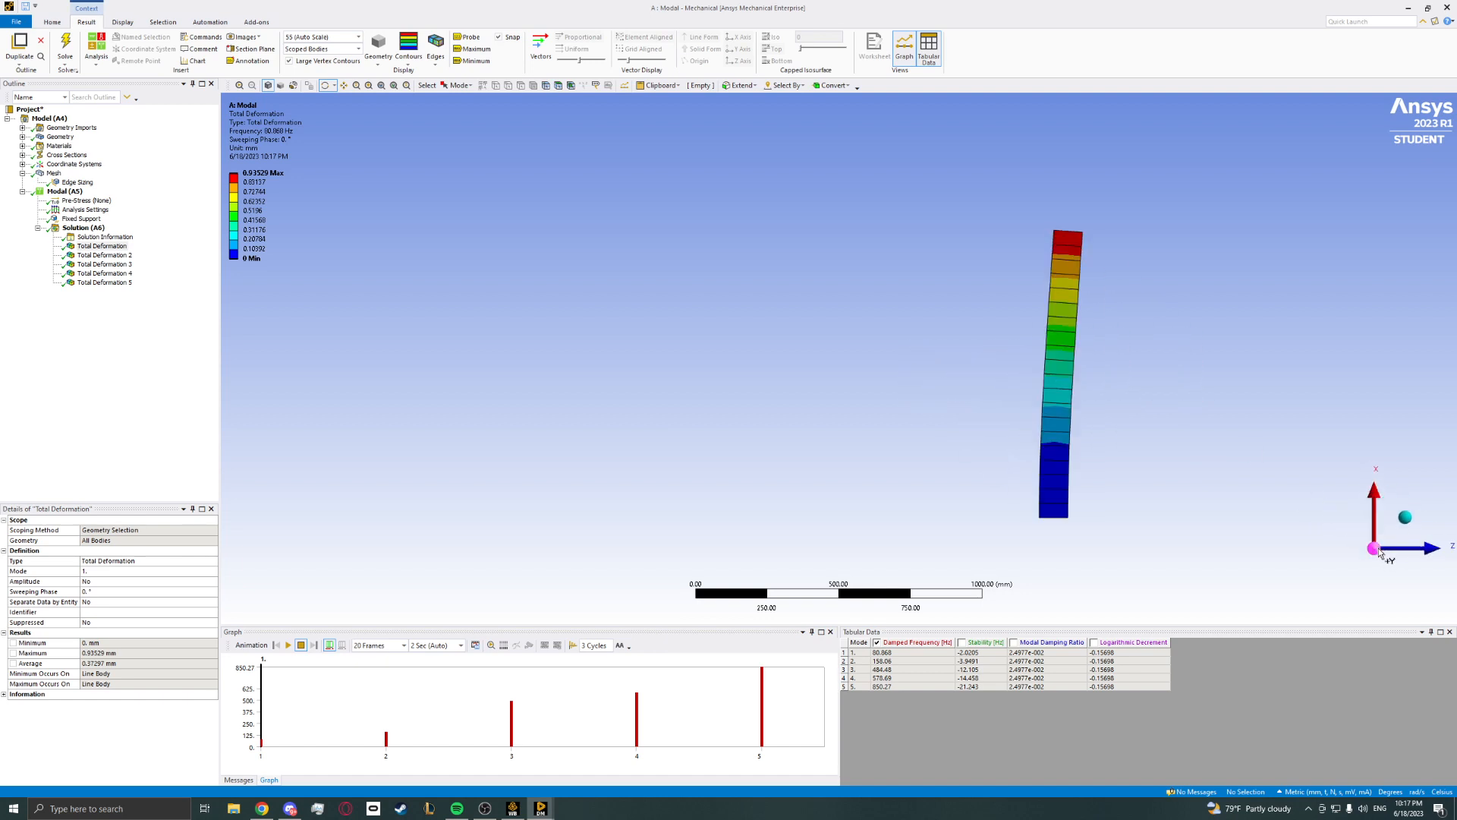
click(1424, 549)
drag(1188, 452, 960, 348)
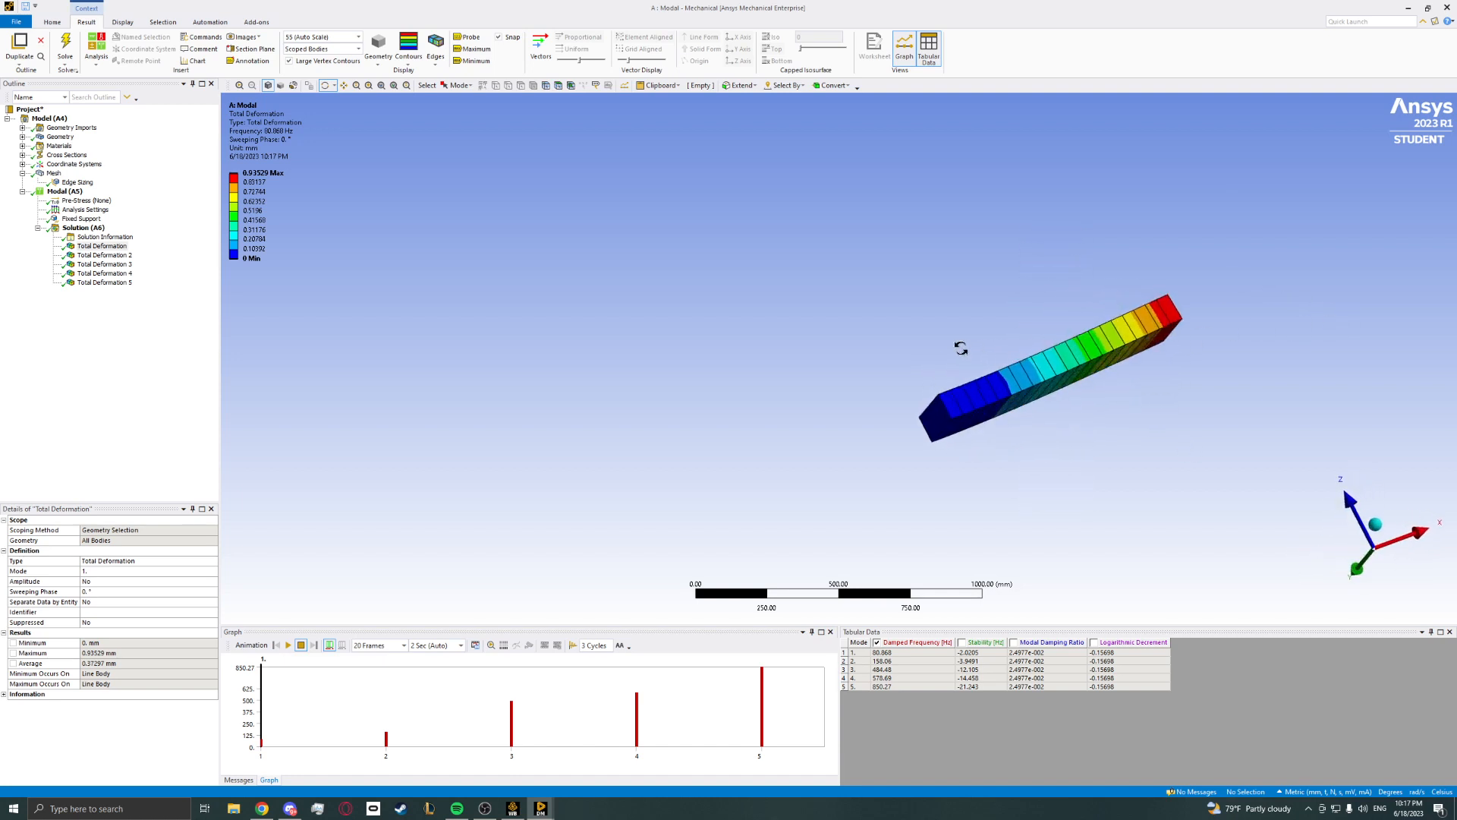
Orient the beam in an X-Z side view, play the first mode's deformation animation and pause it.
click(1376, 552)
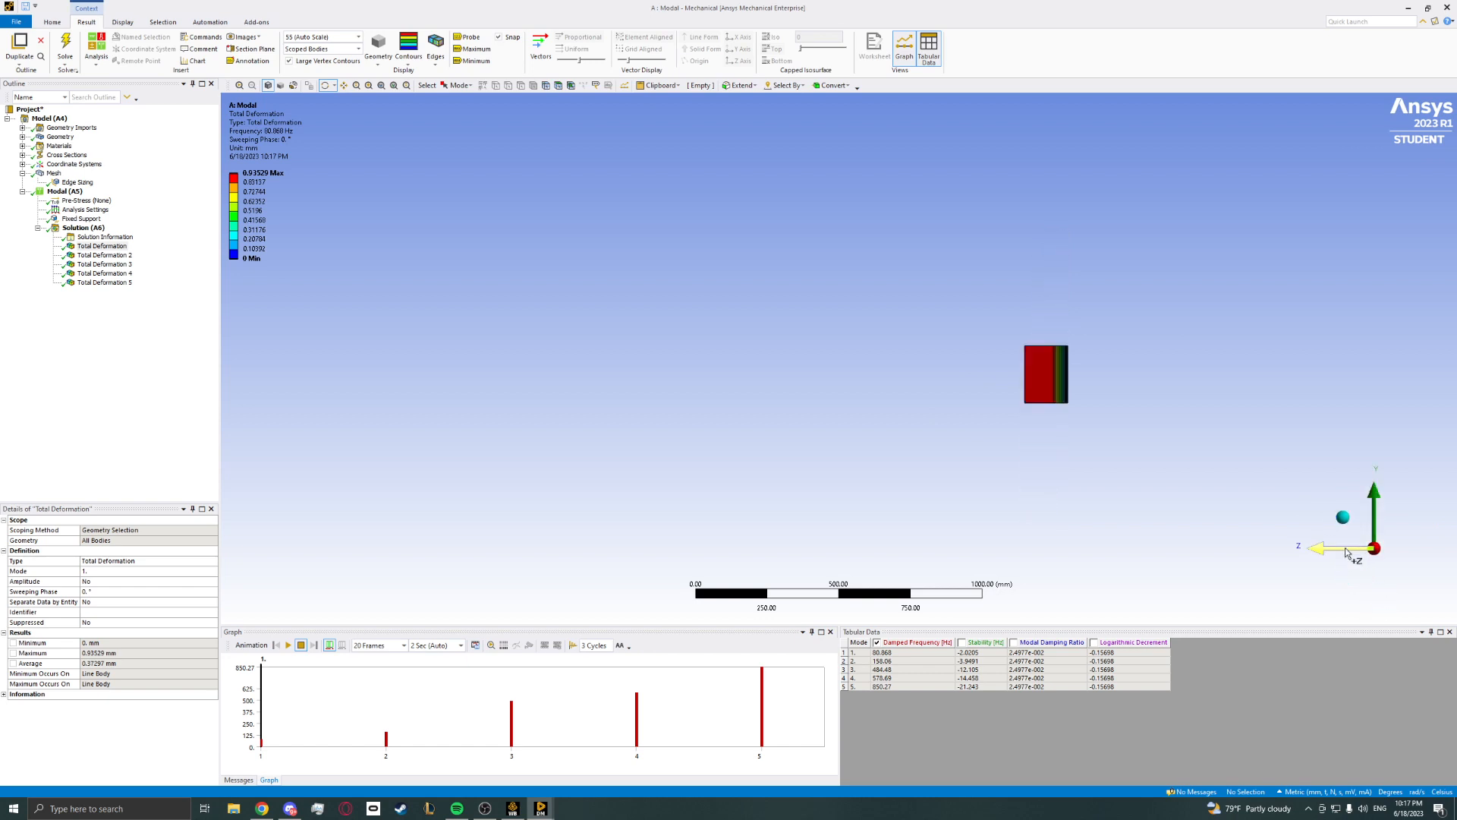
click(1317, 547)
drag(1086, 399, 1090, 307)
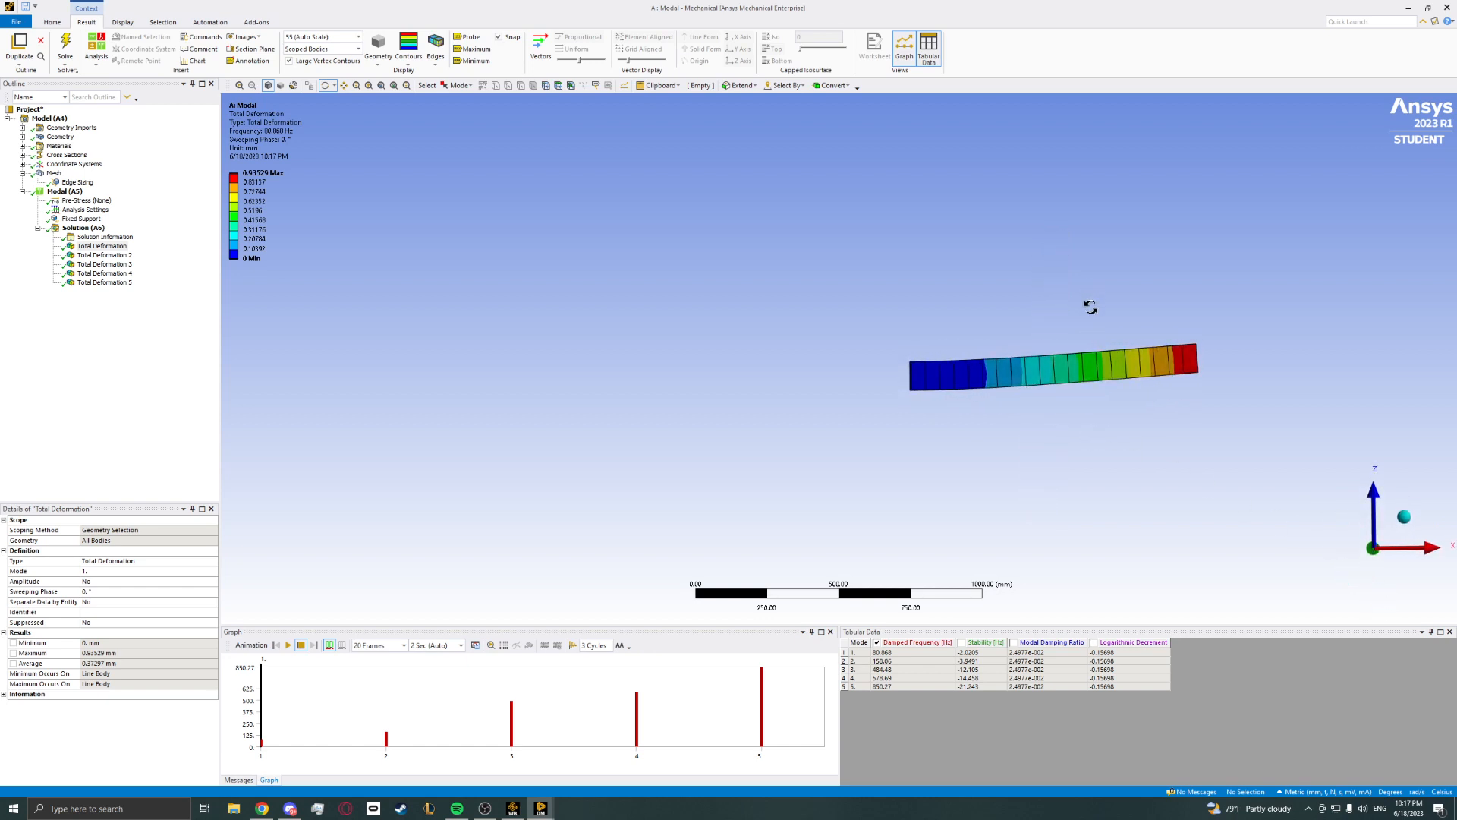
click(289, 646)
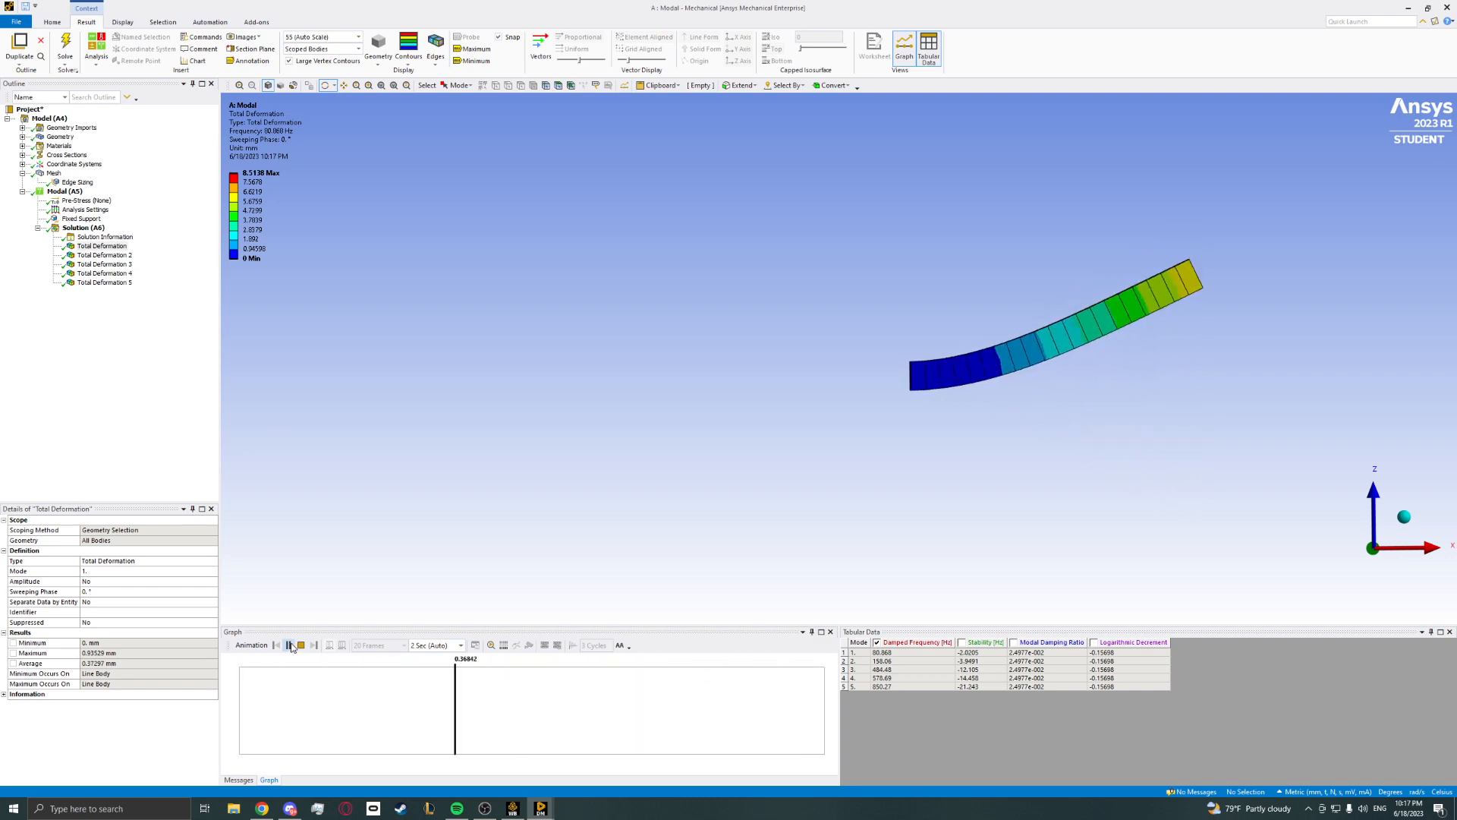
click(289, 644)
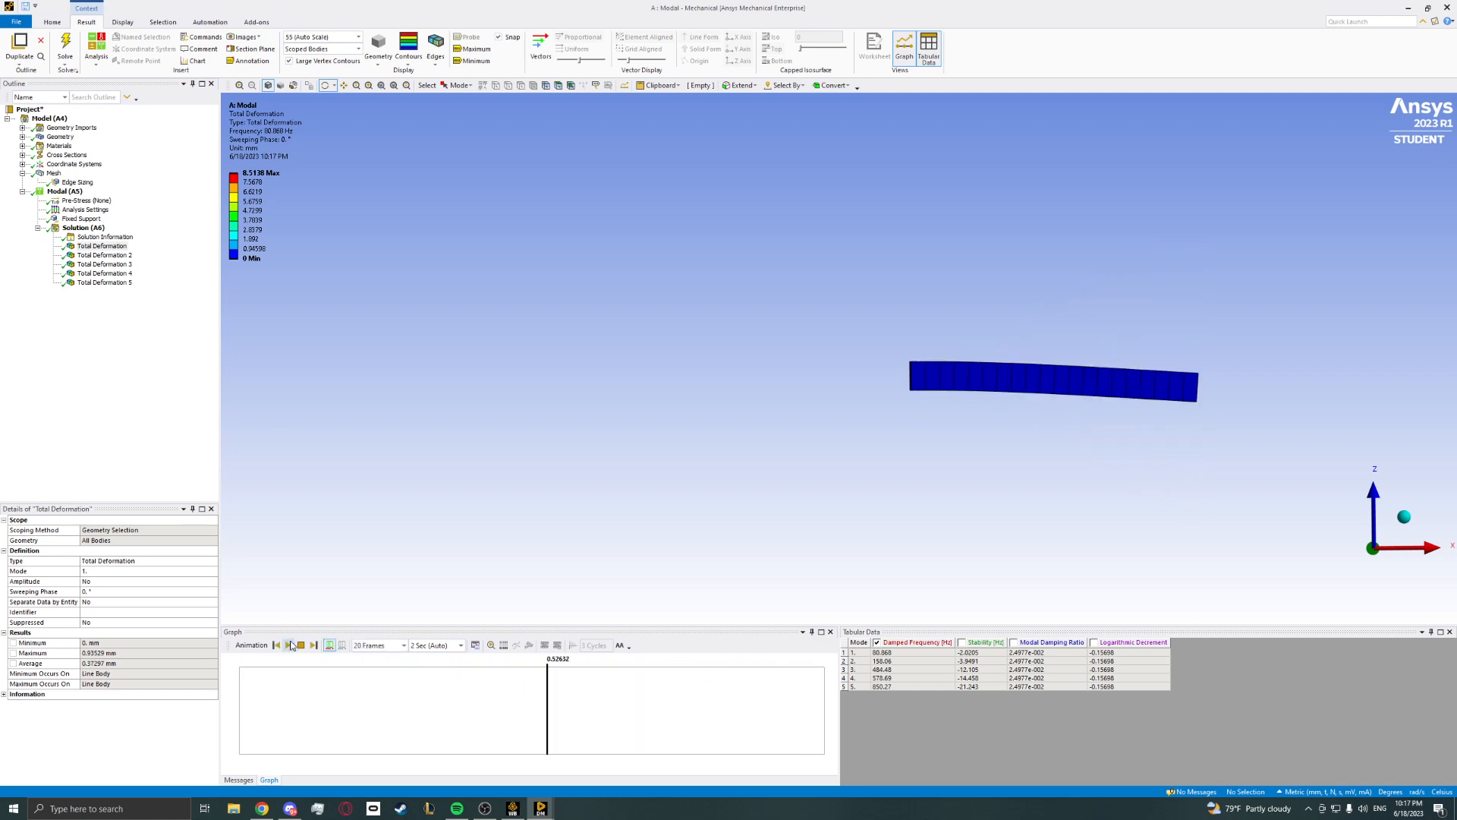
Set the Damped solver control to No in the modal Analysis Settings.
click(85, 209)
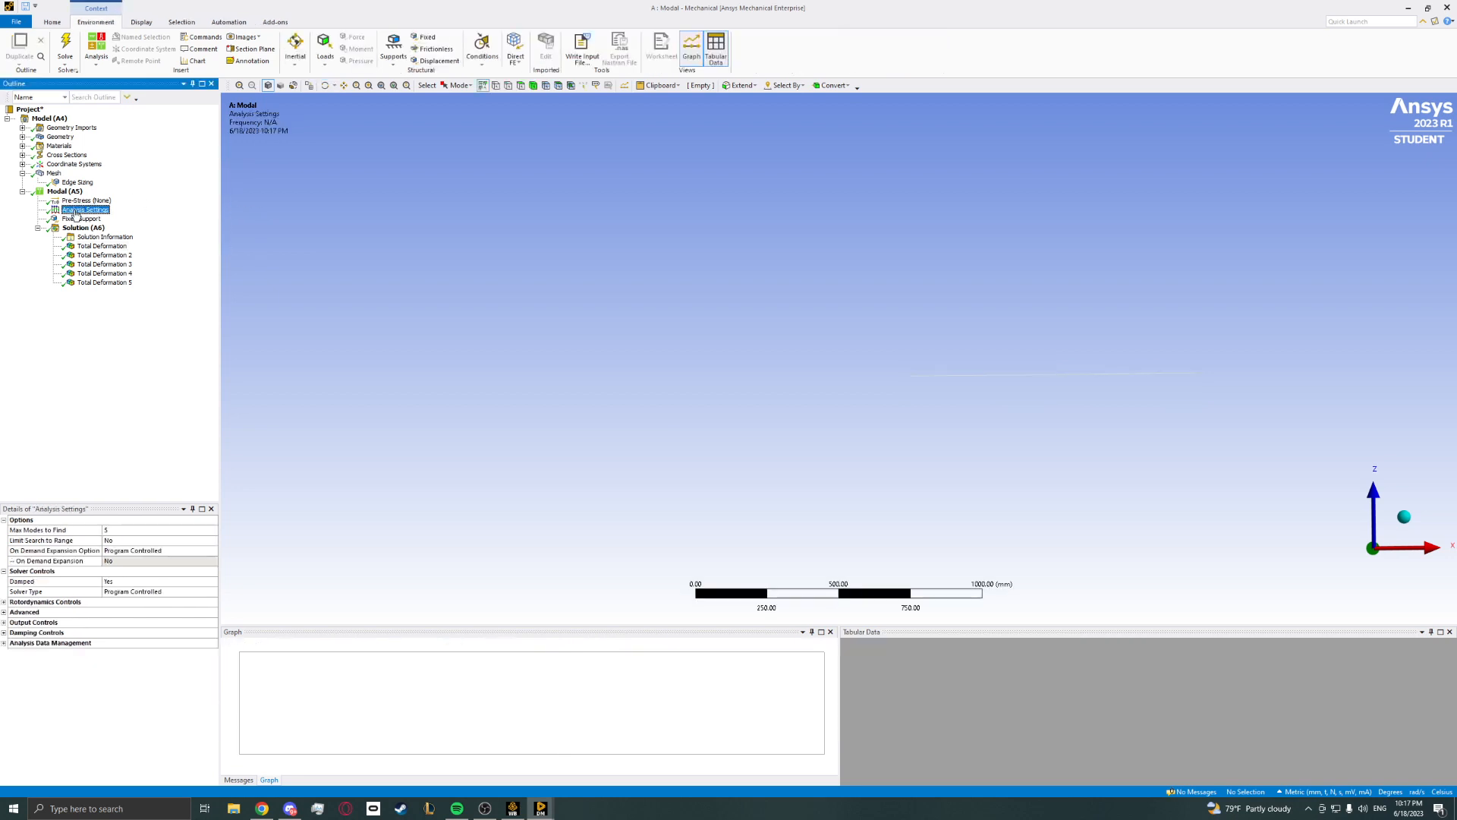
click(126, 580)
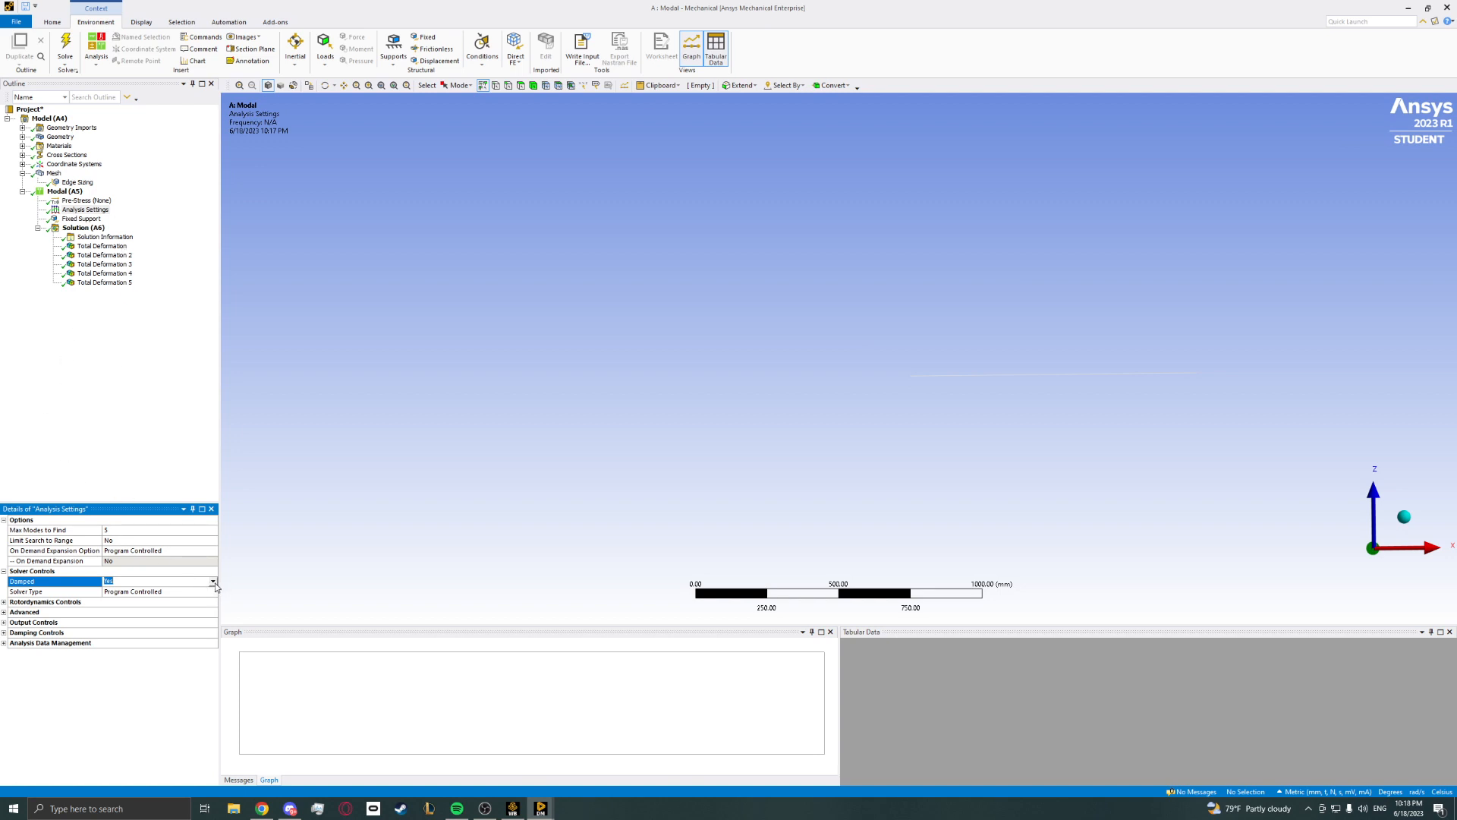
click(85, 209)
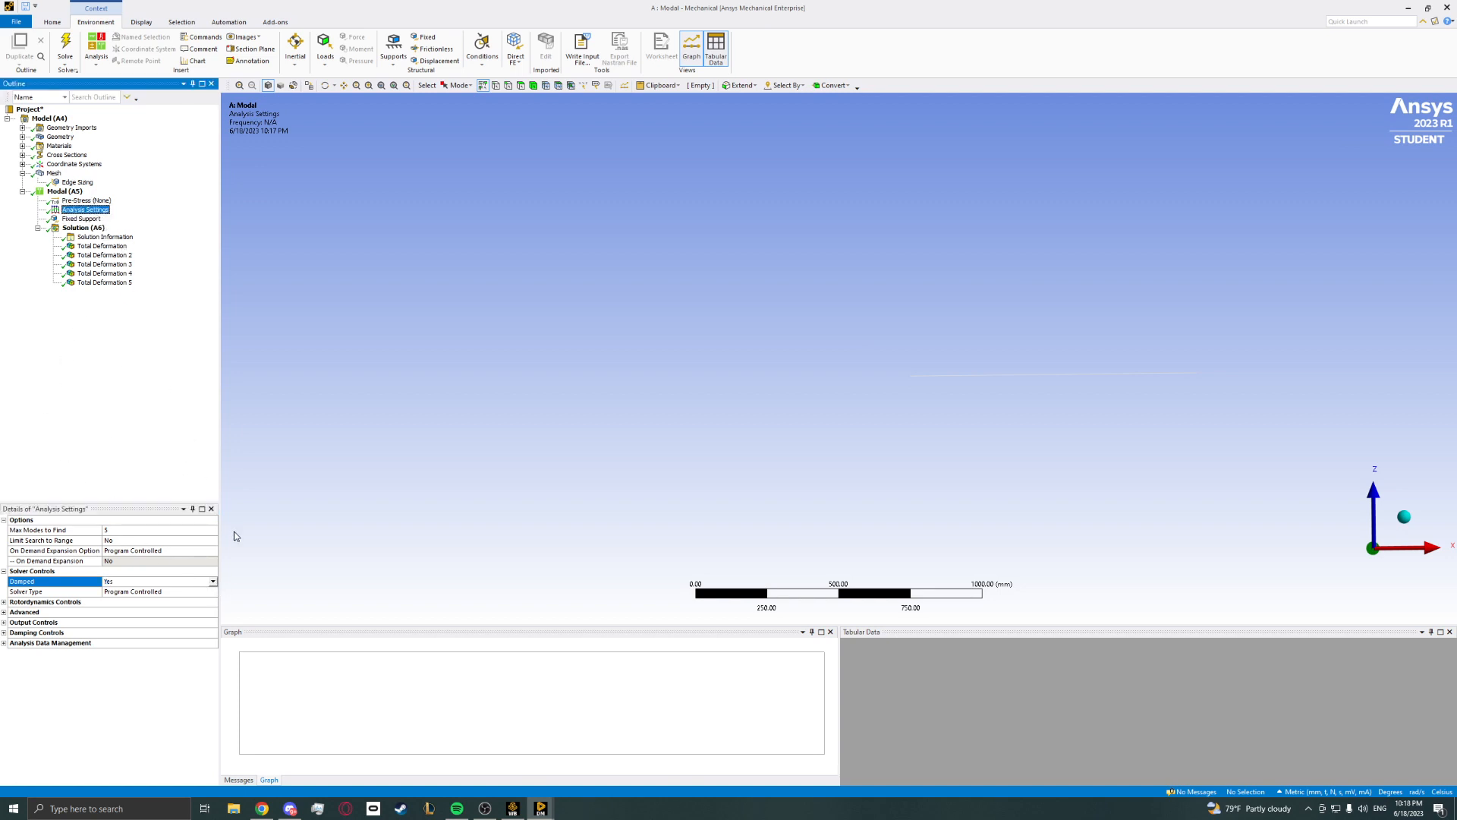
click(212, 582)
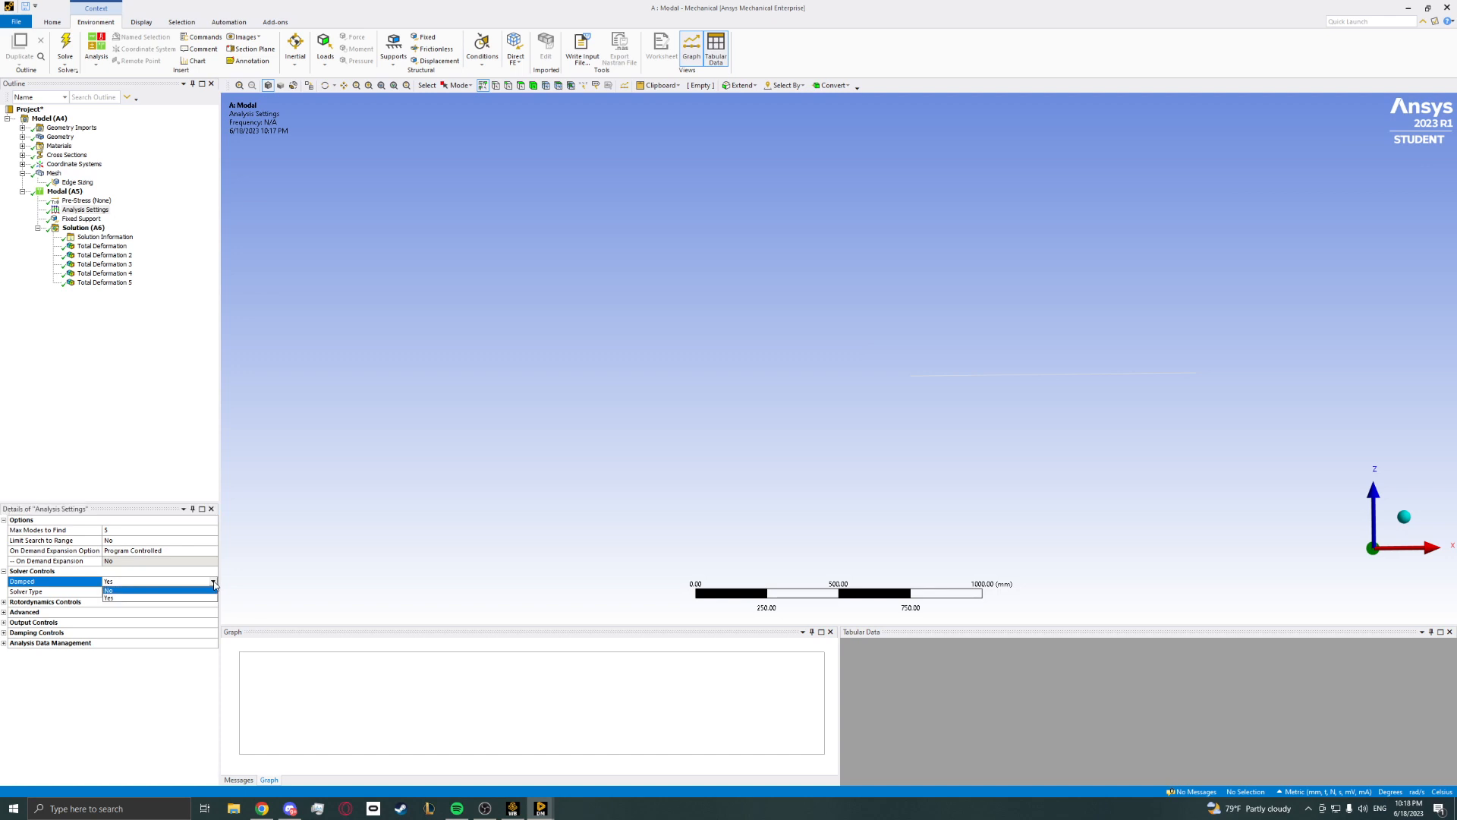
click(162, 591)
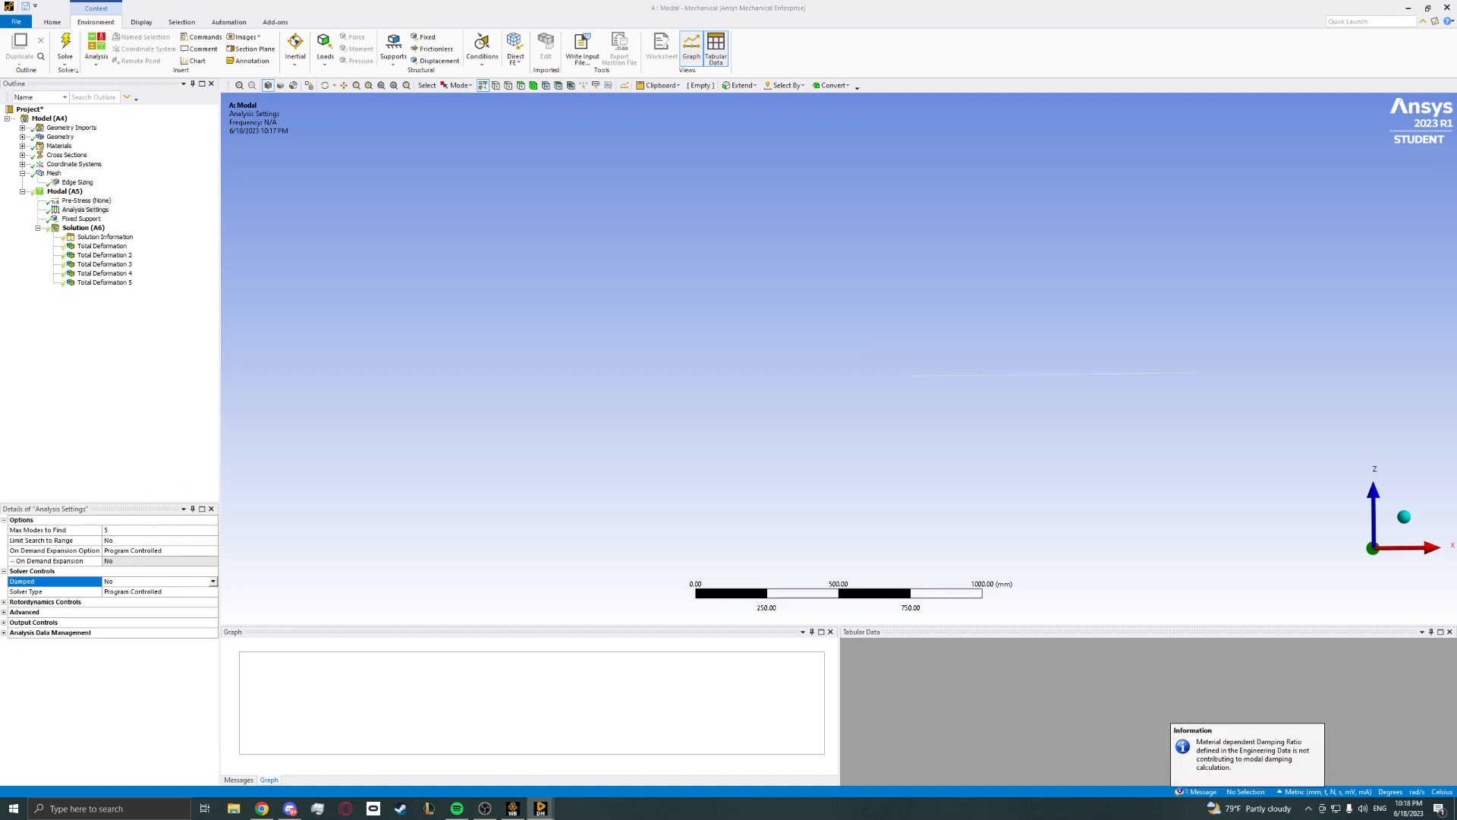
Solve the modal analysis without damping and check the first mode's total deformation result.
click(83, 228)
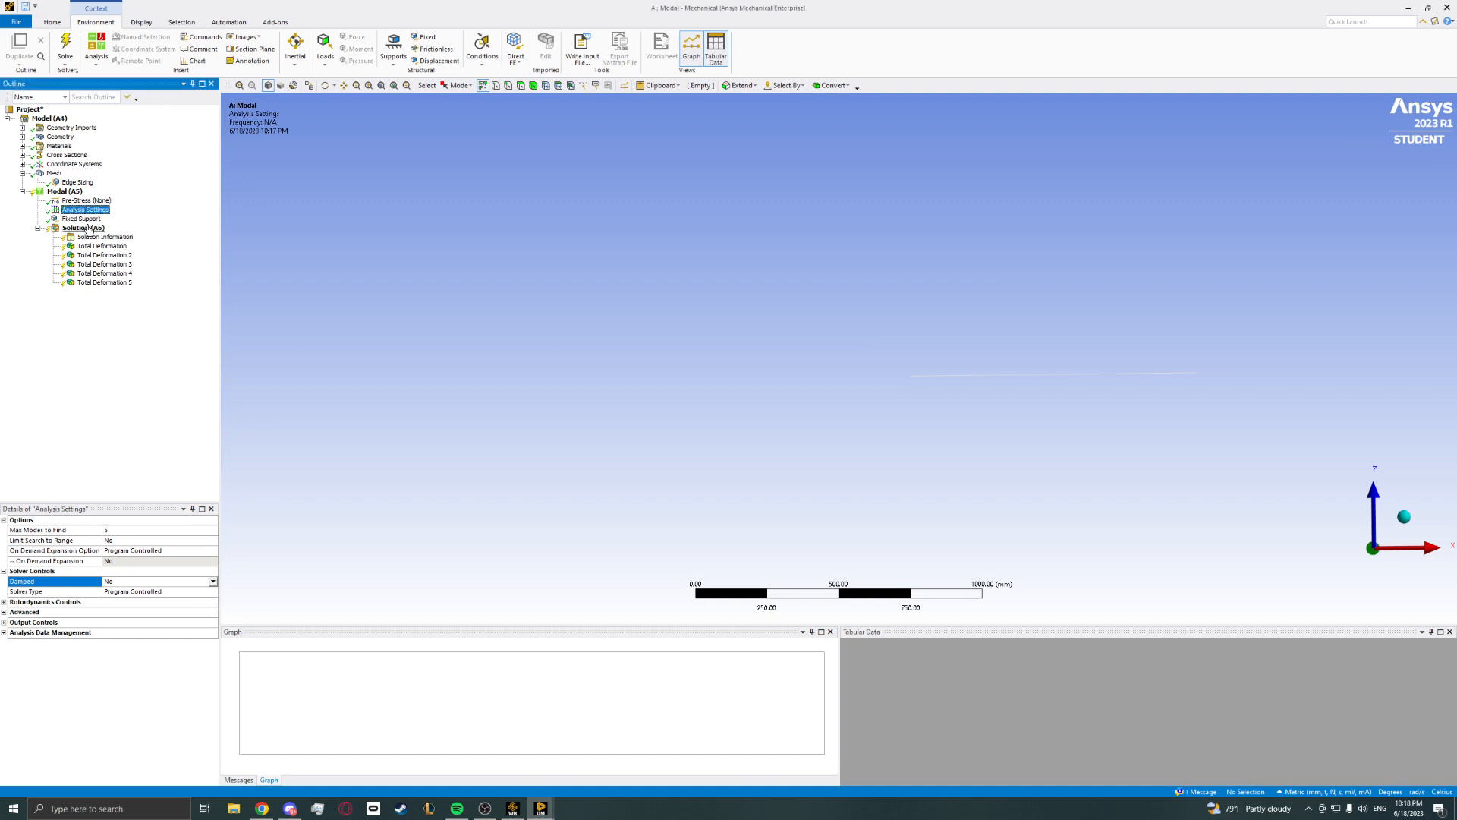
click(133, 42)
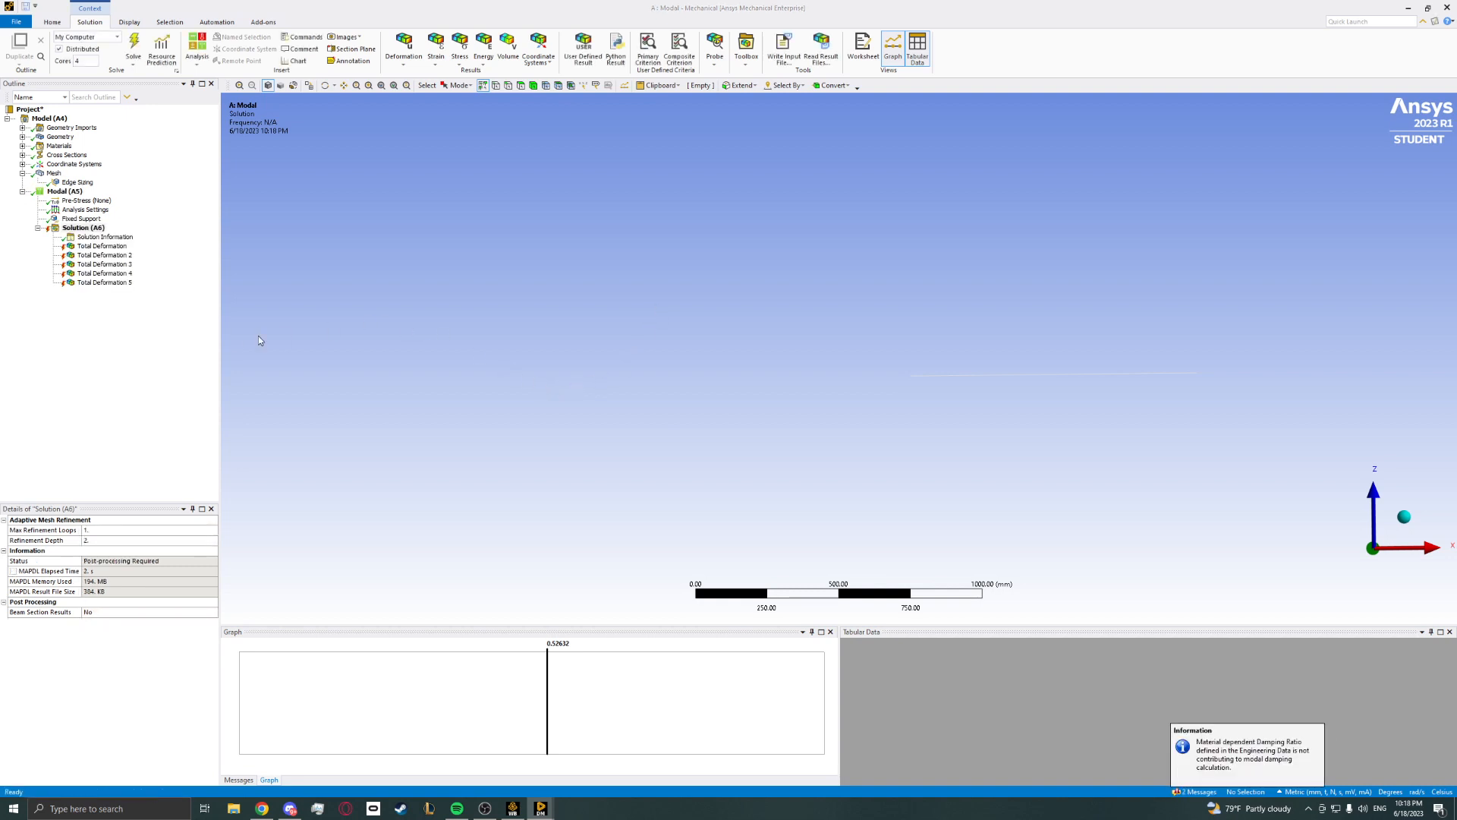
click(102, 246)
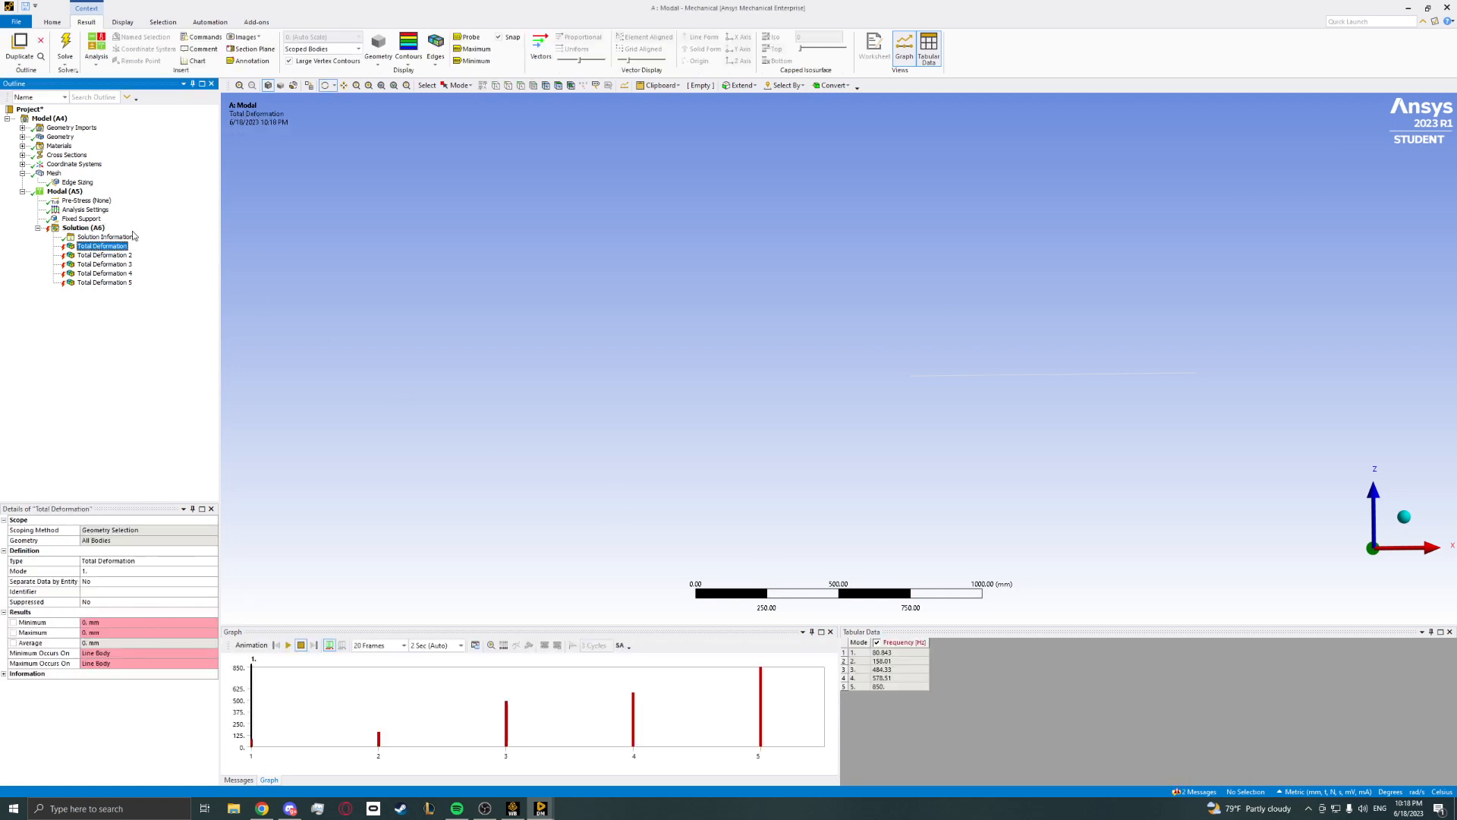
click(77, 228)
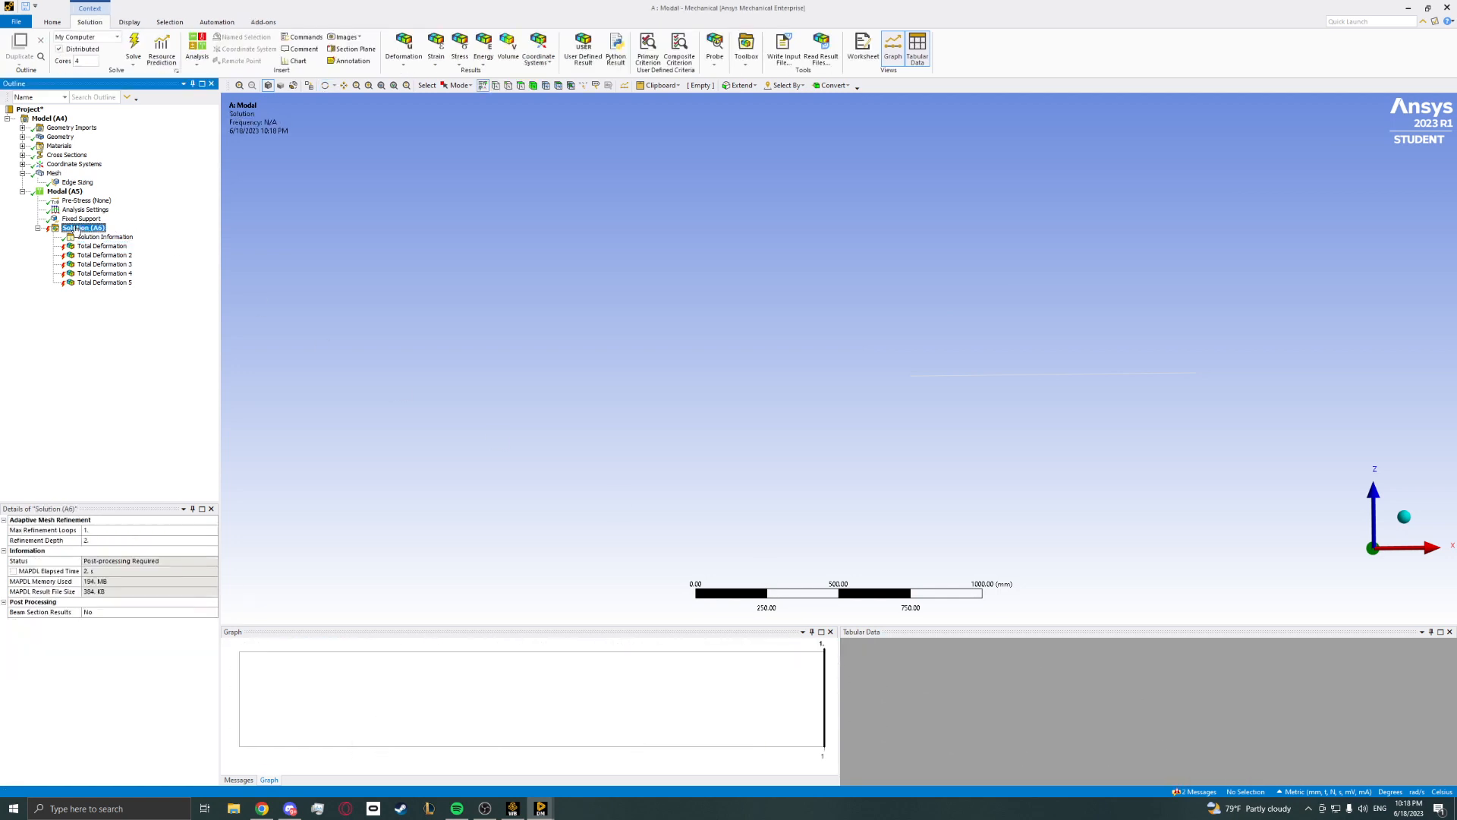
Open the solver messages and read the info and error entries for the undamped solution.
click(1199, 792)
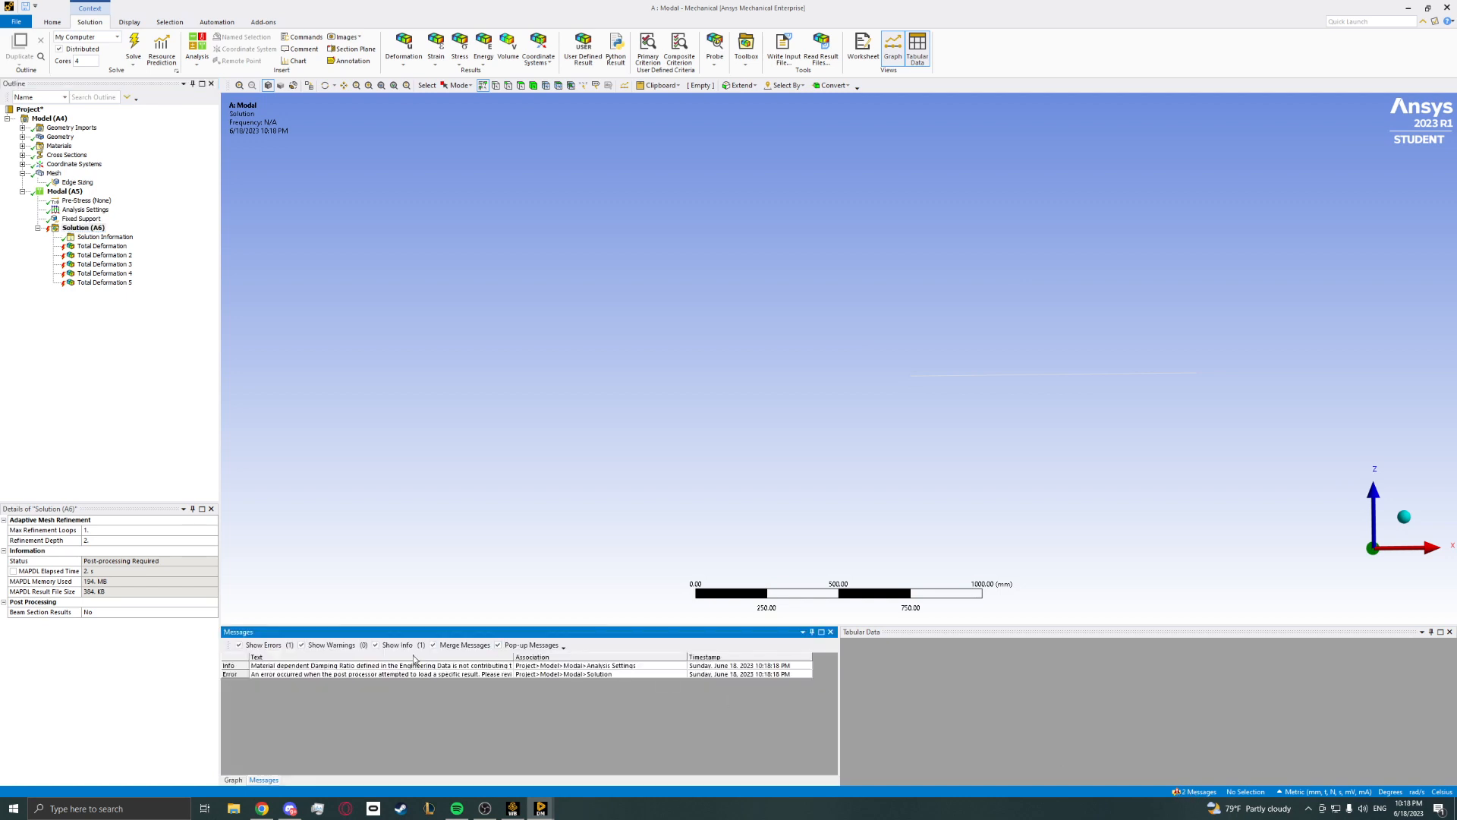
click(414, 666)
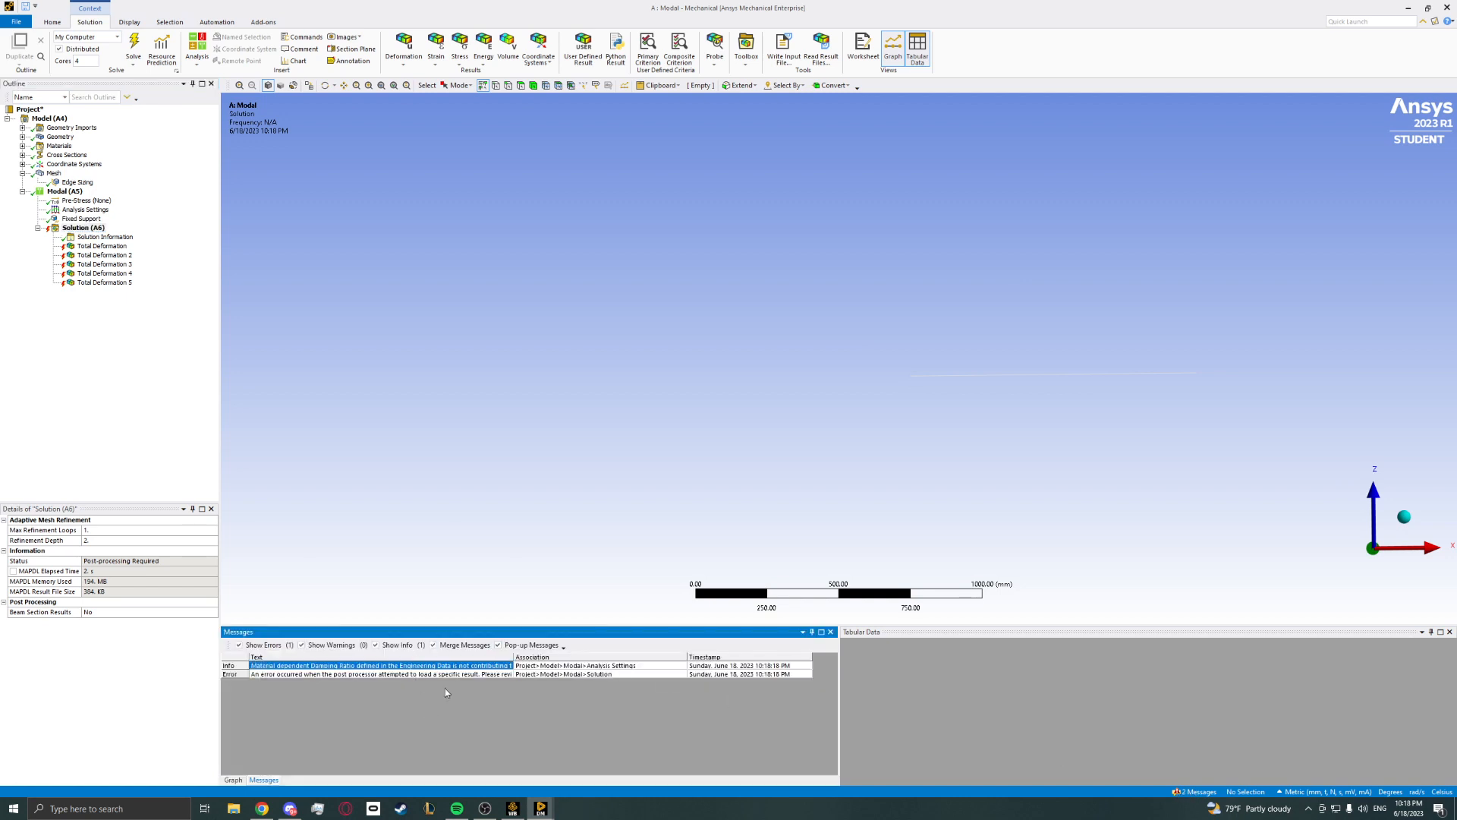
click(452, 674)
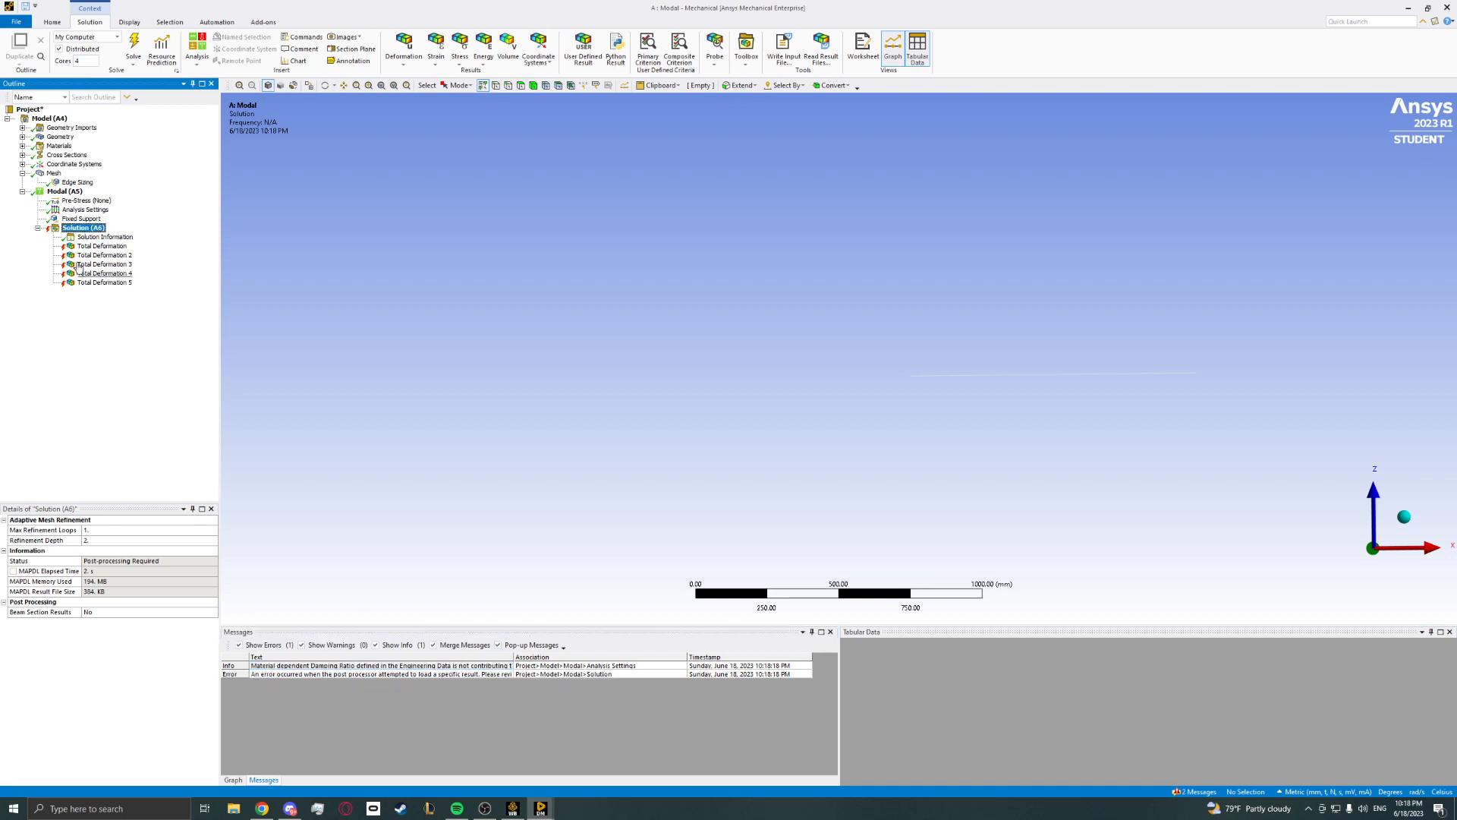
Review the modal Analysis Settings, expanding the Advanced, Output Controls and Analysis Data Management groups.
click(78, 228)
key(Up)
key(Up)
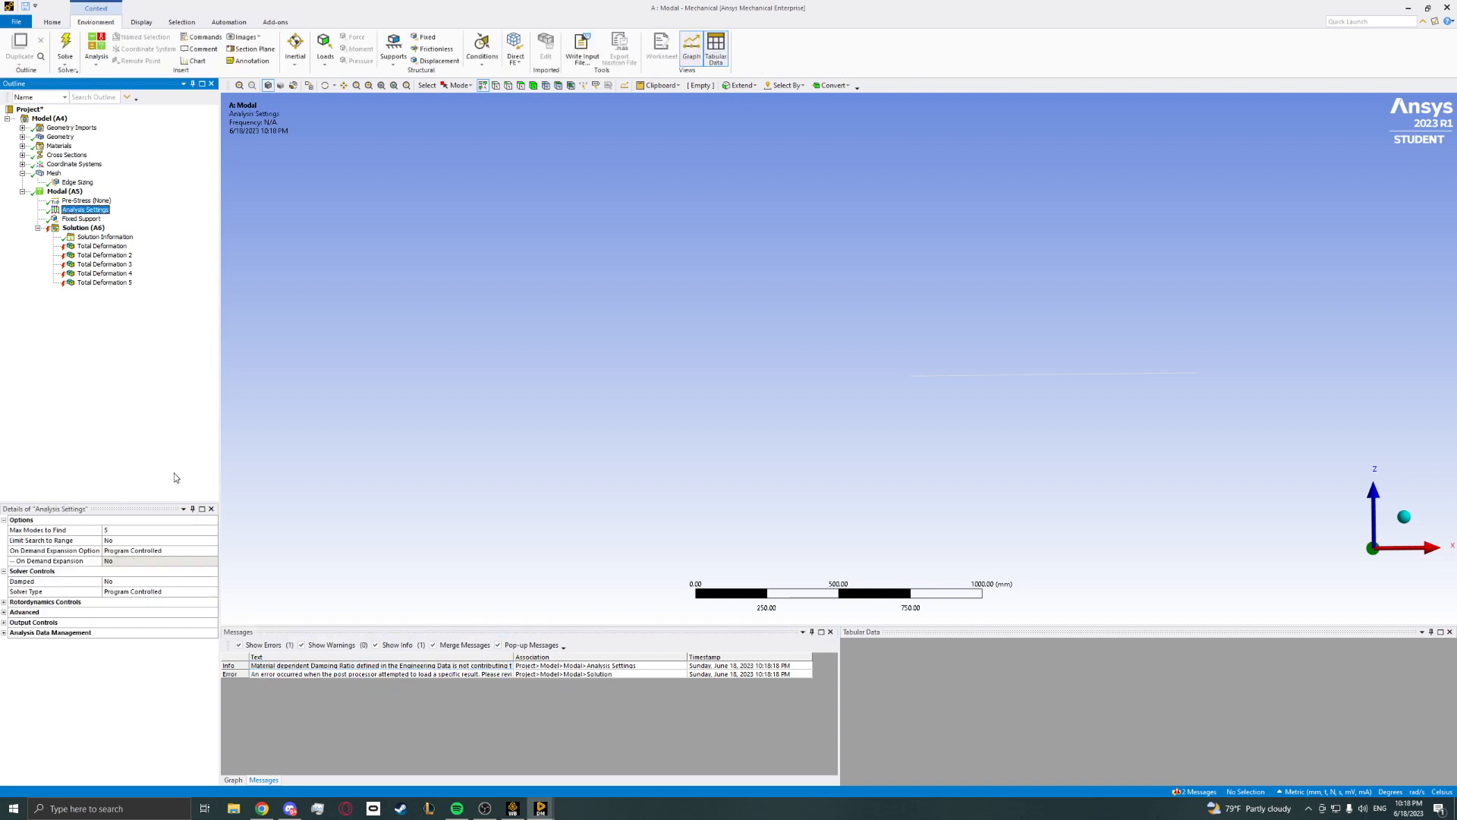
click(129, 581)
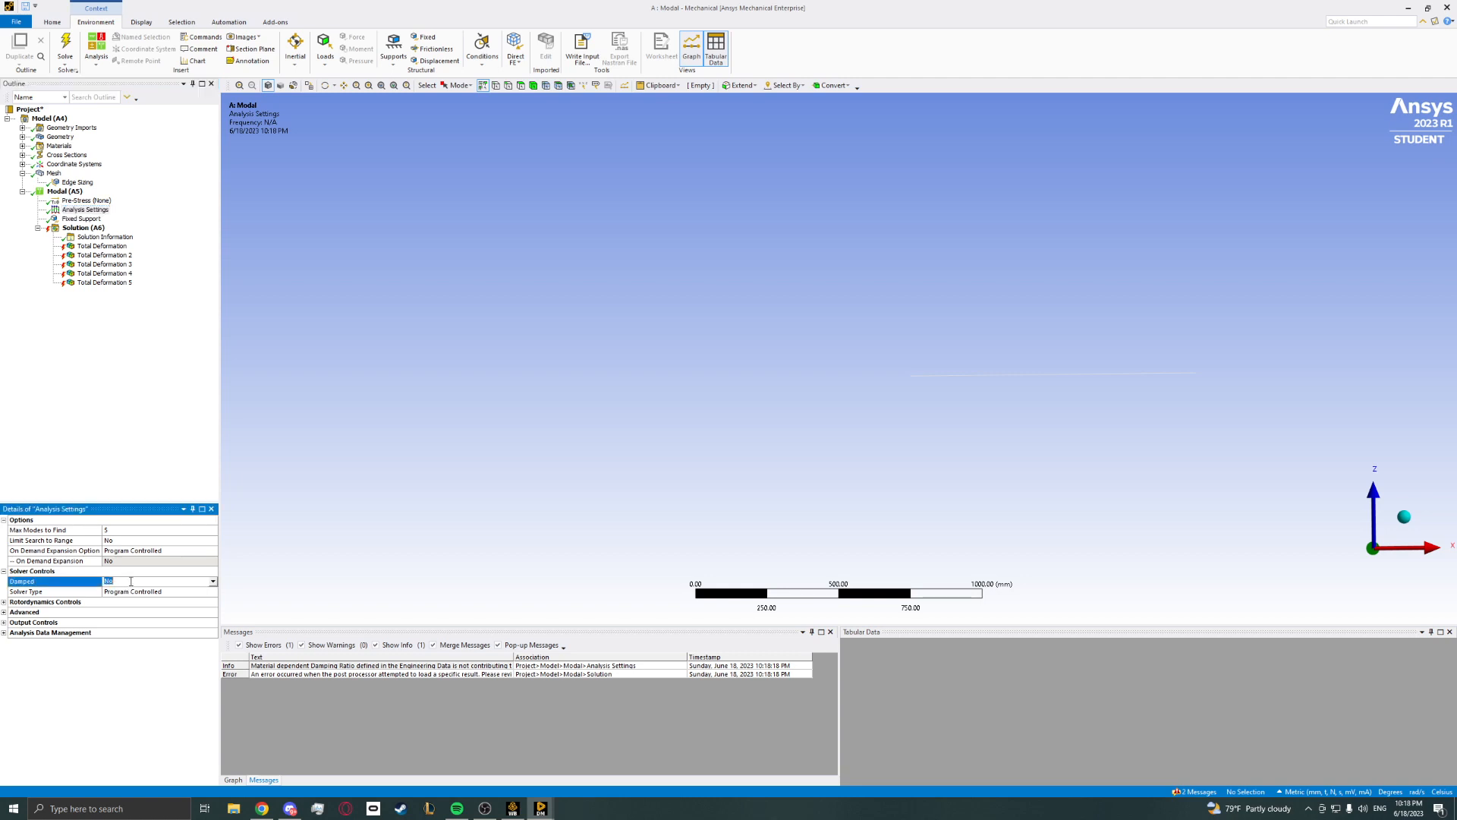
click(4, 612)
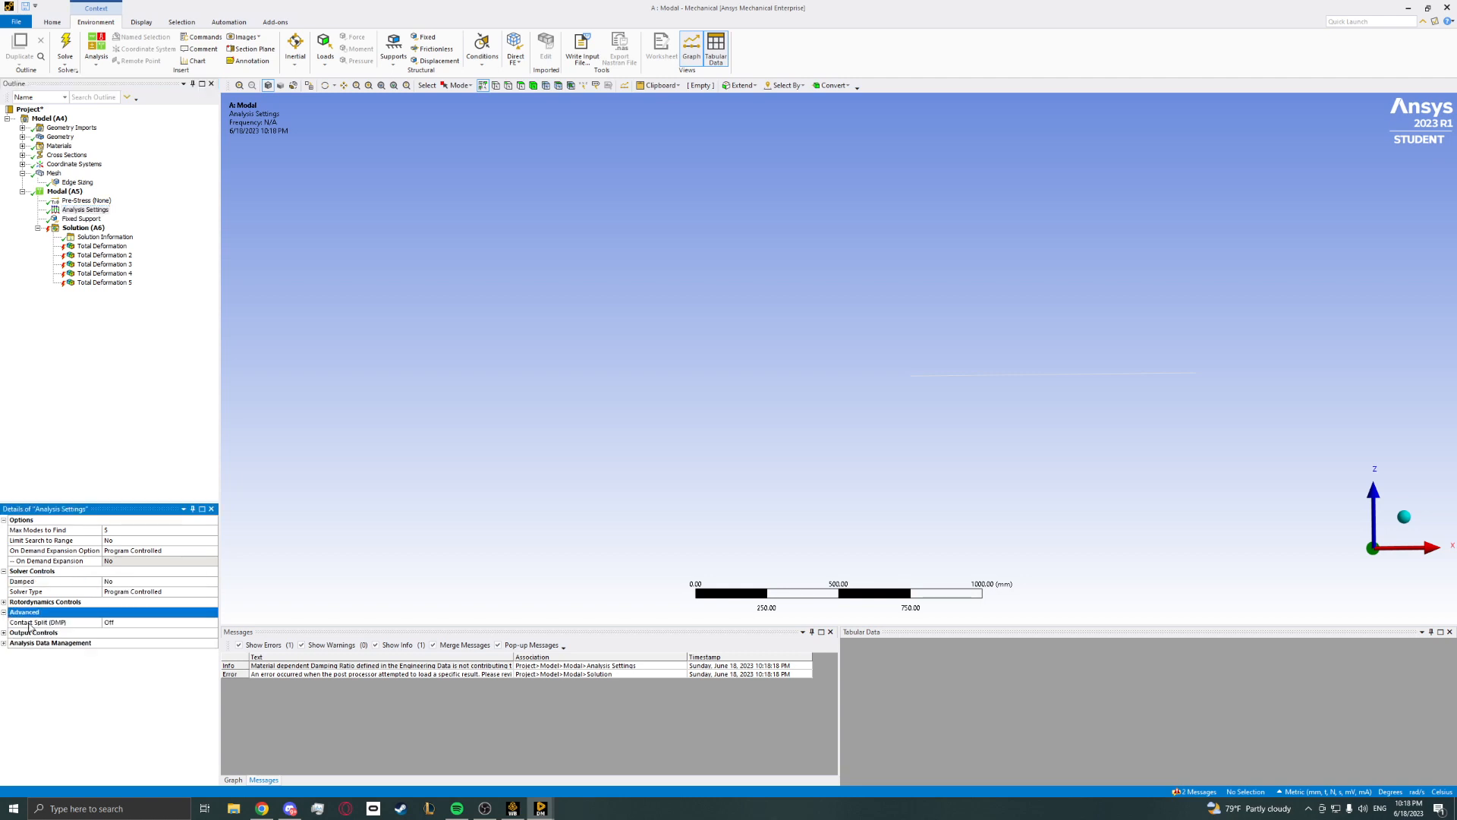
click(4, 633)
click(4, 746)
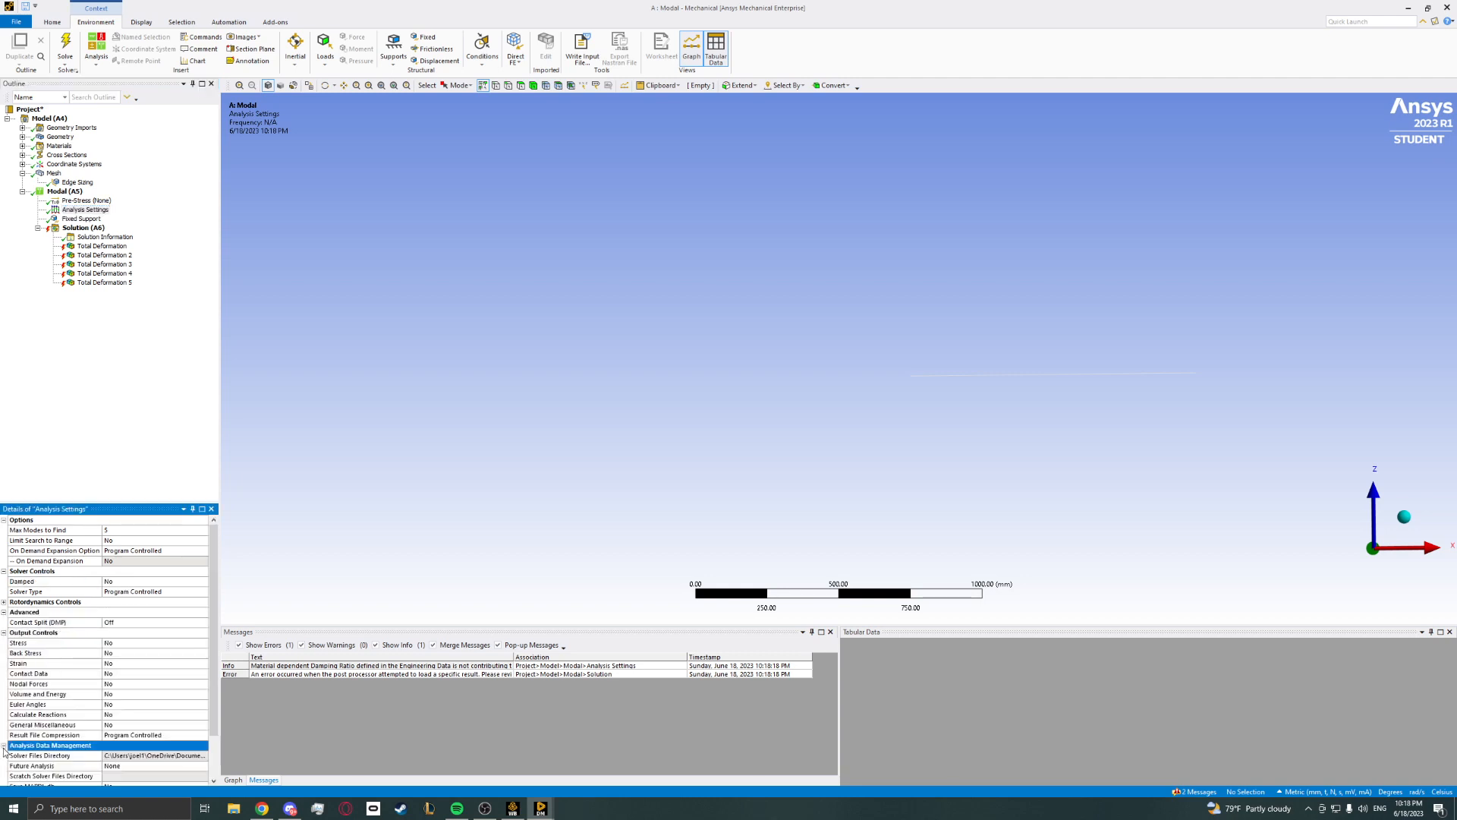
scroll(45, 713, down, 2)
scroll(84, 663, up, 2)
Set the Damped solver control to Yes in the Analysis Settings and solve the modal analysis again.
click(117, 582)
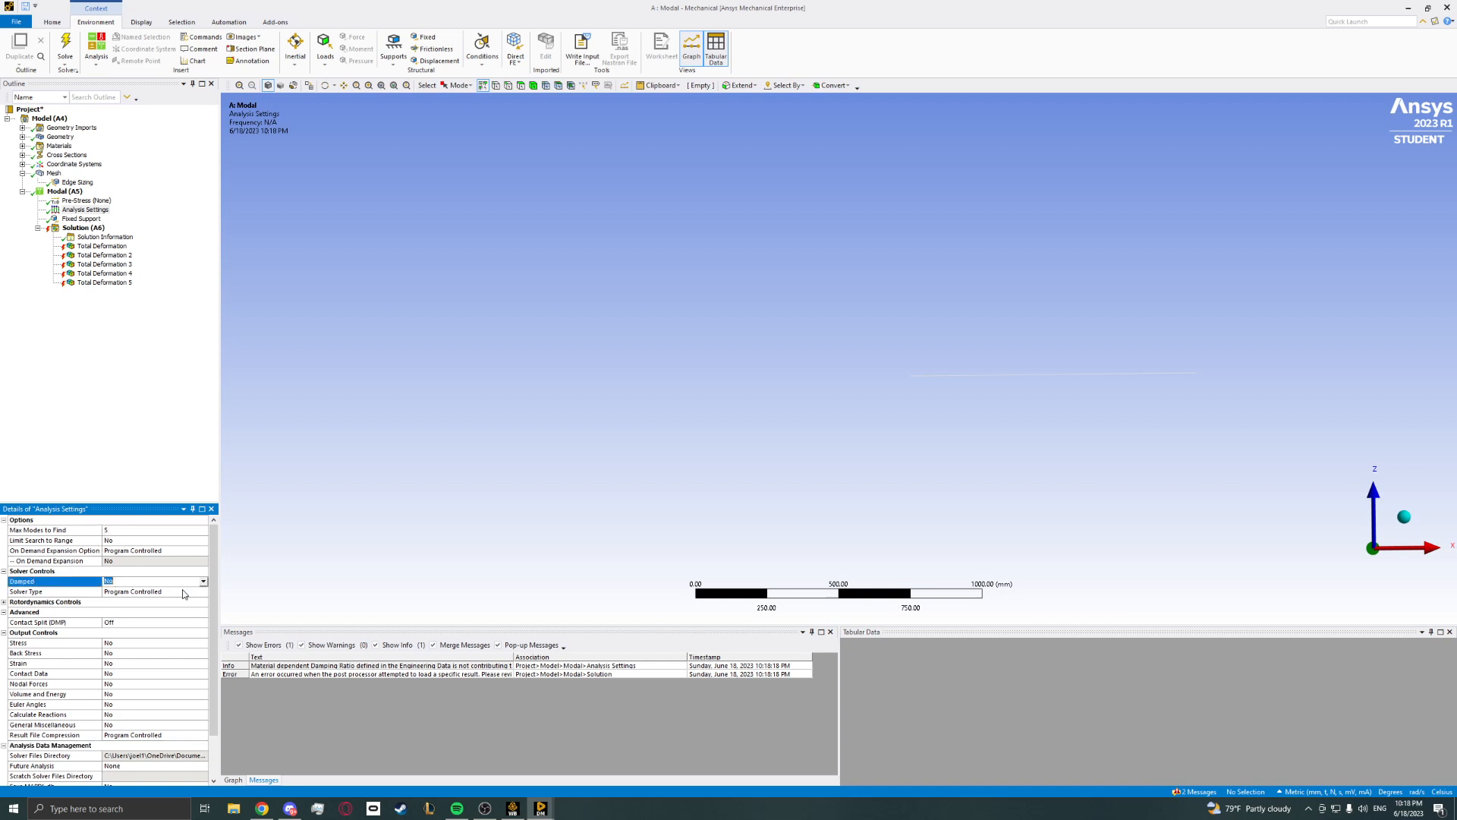
click(204, 581)
click(195, 599)
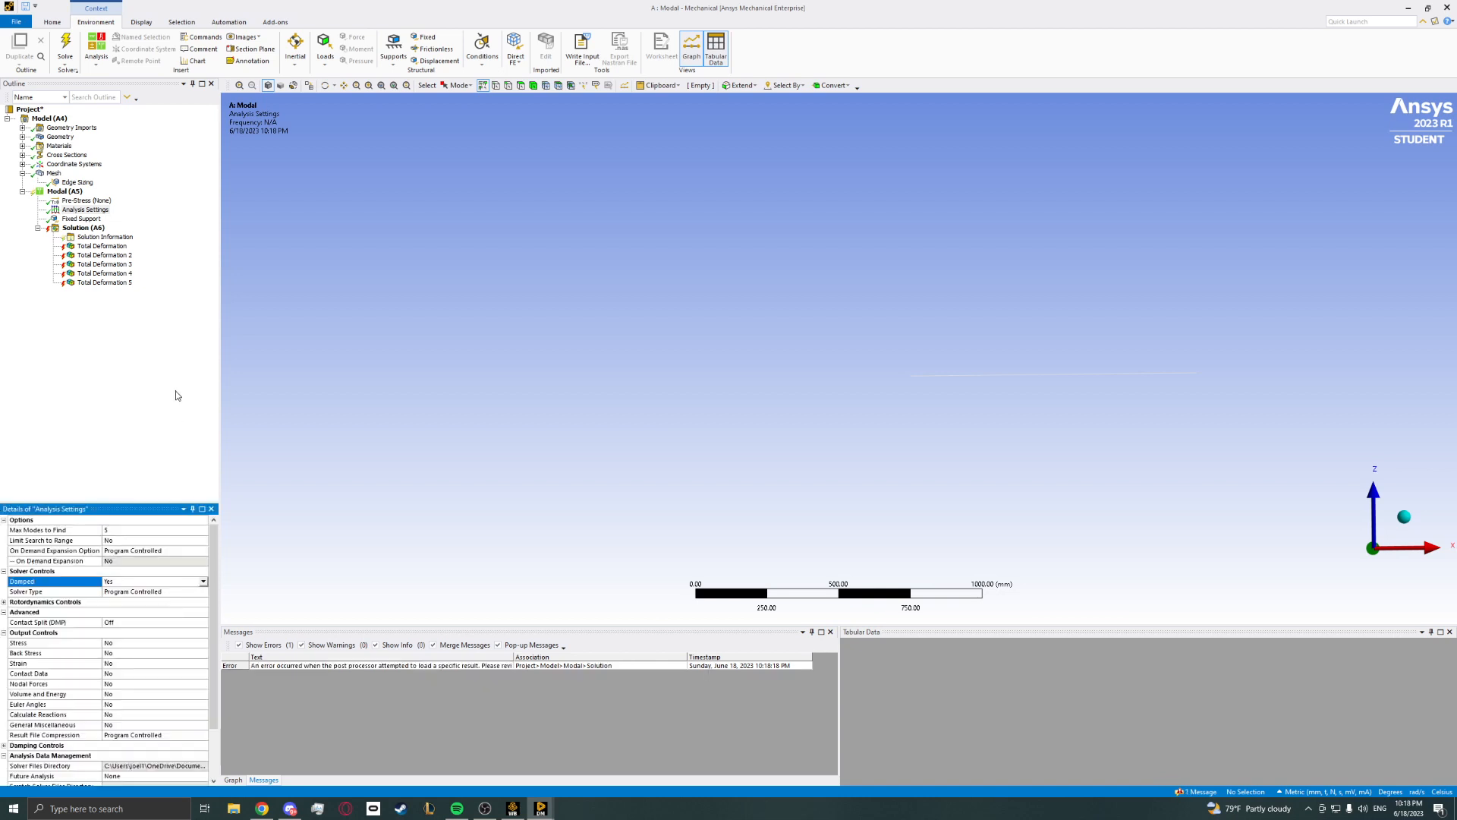
click(130, 115)
click(105, 237)
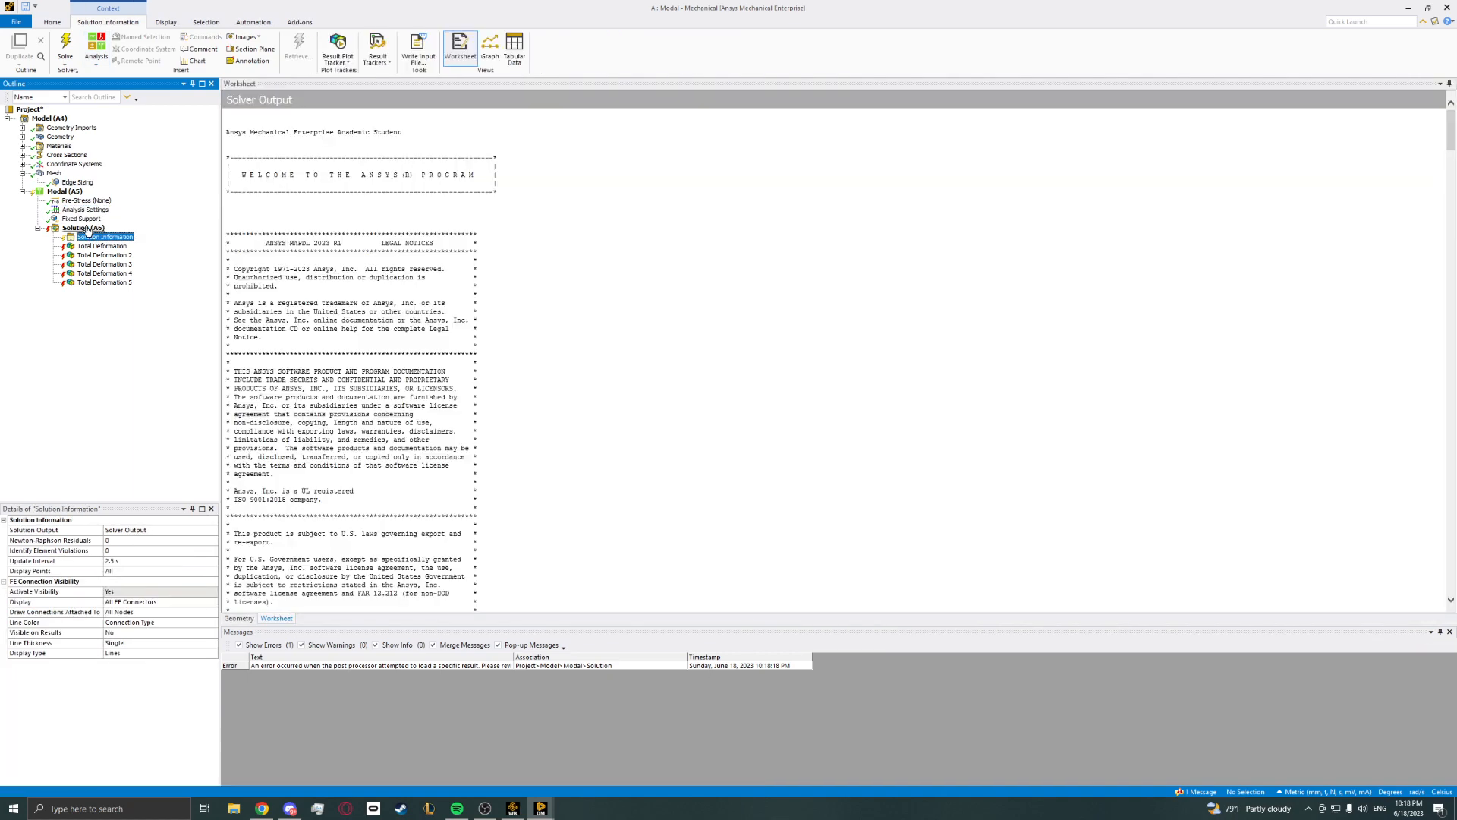
click(83, 228)
click(134, 47)
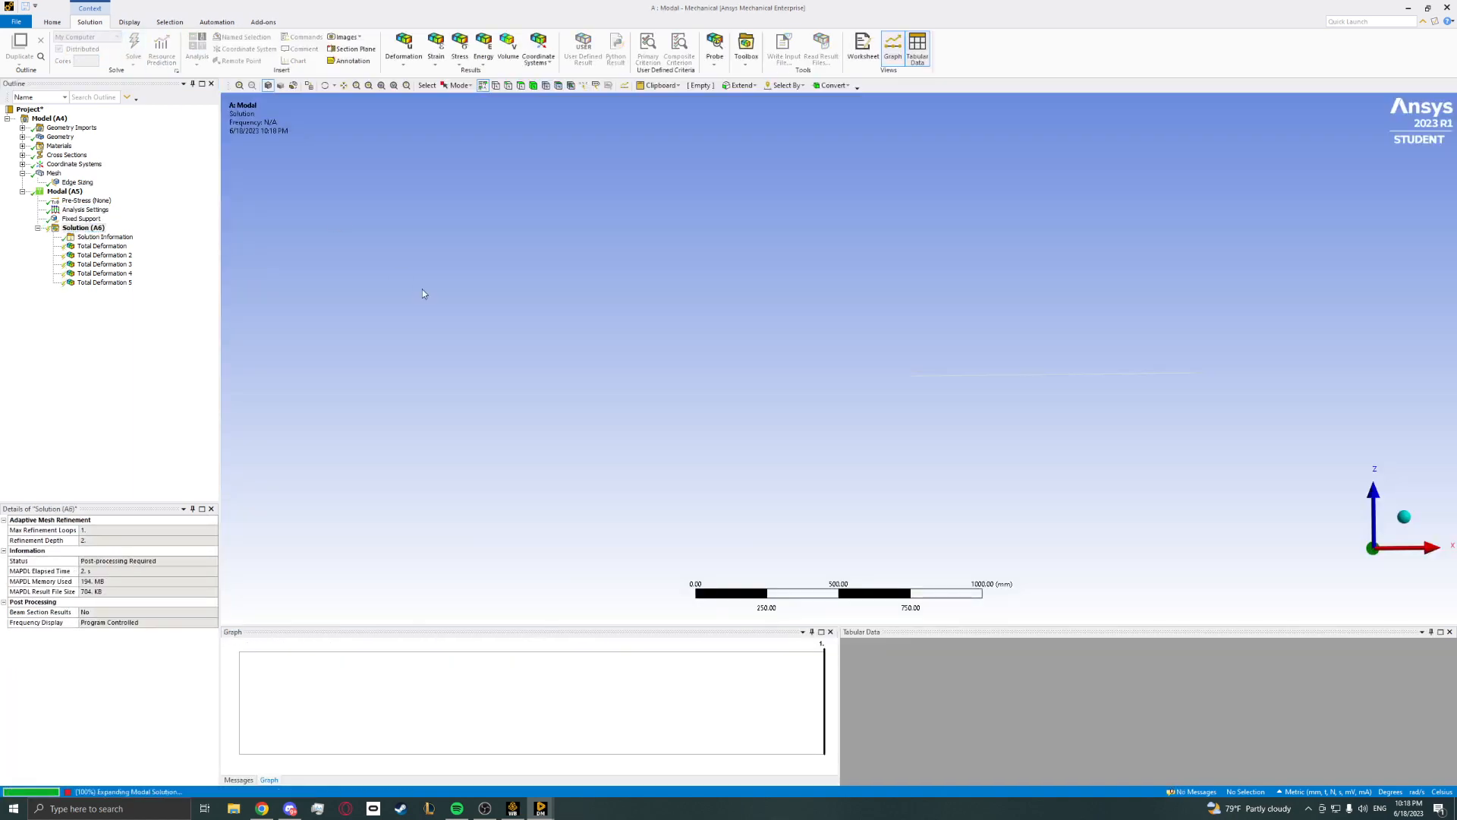
Display the first mode's total deformation from the damped solution, play its animation and pause it.
click(102, 246)
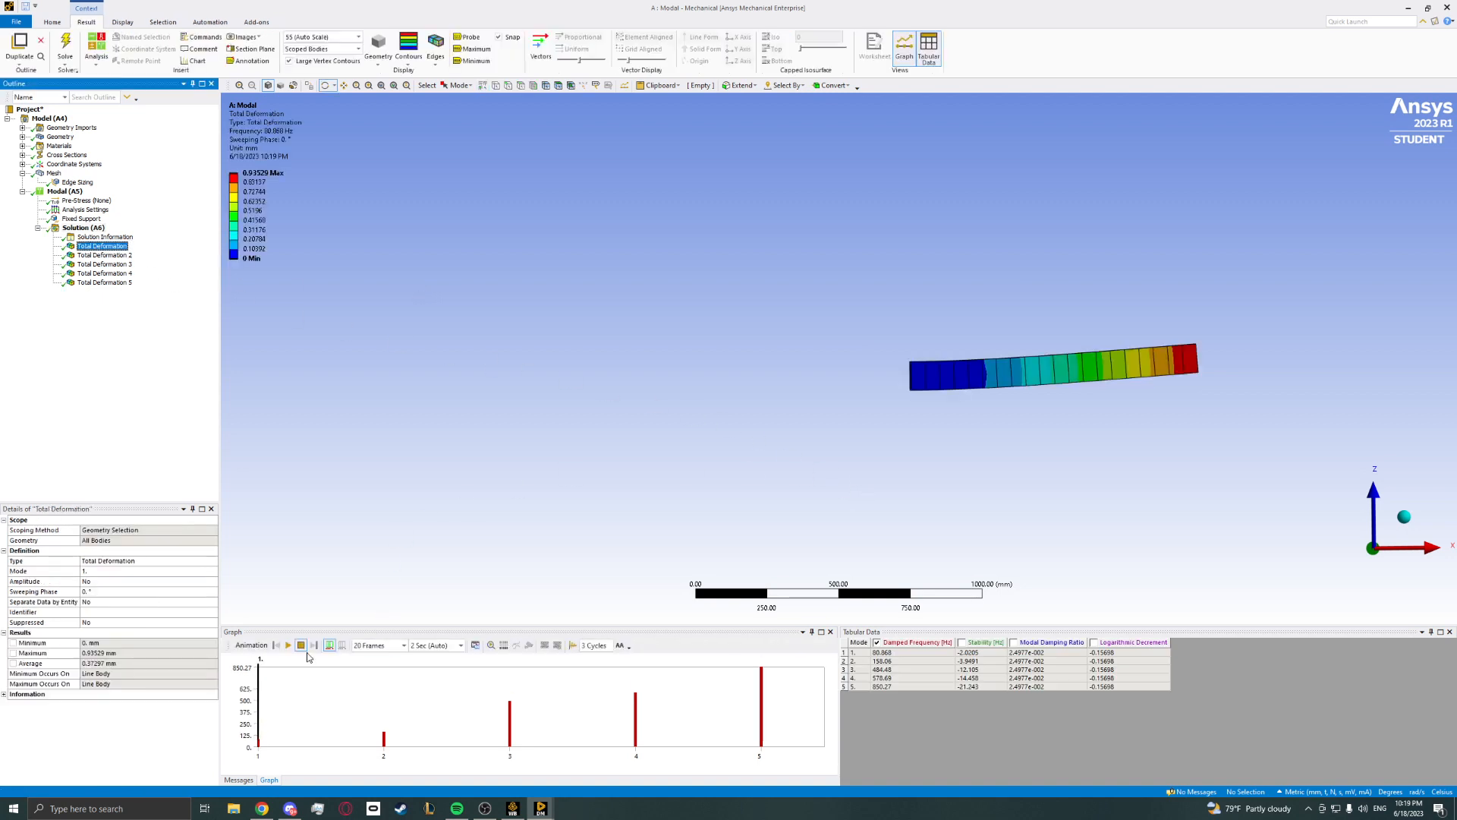
click(288, 645)
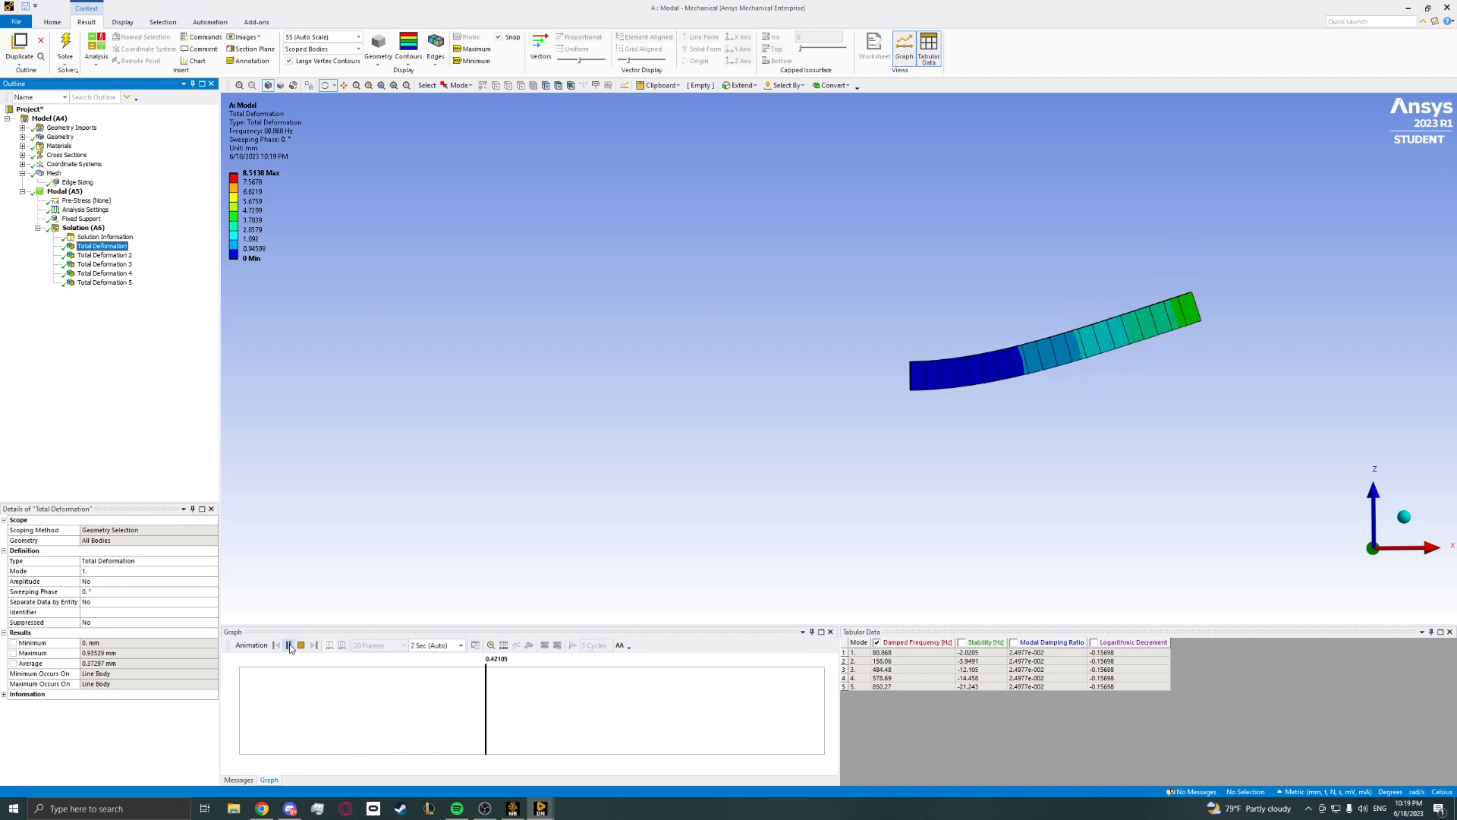
click(288, 645)
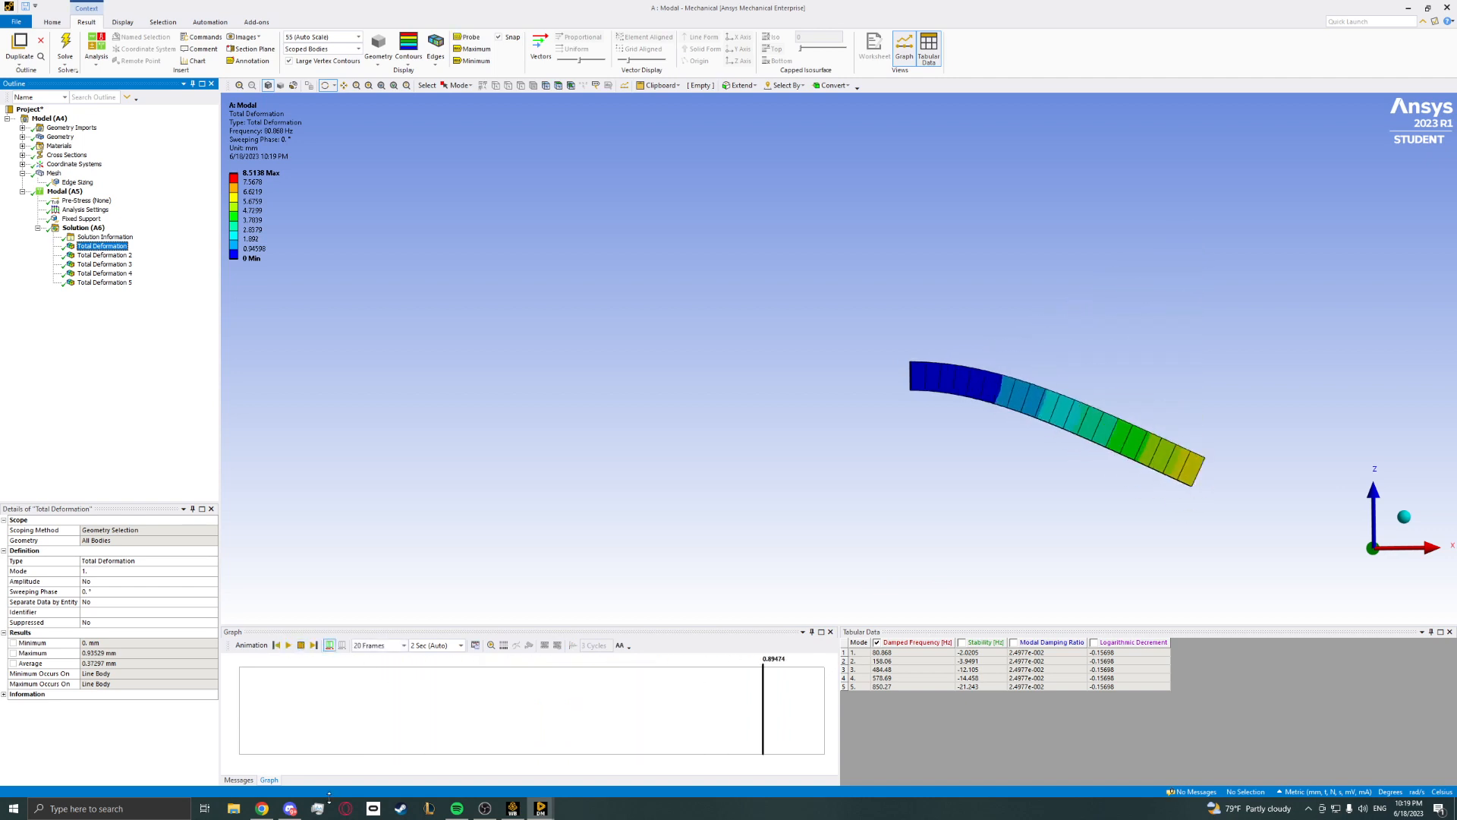
Switch to the Beam Analysis Report in Chrome, review its damping table and beam plots, and return to Ansys Mechanical.
click(266, 809)
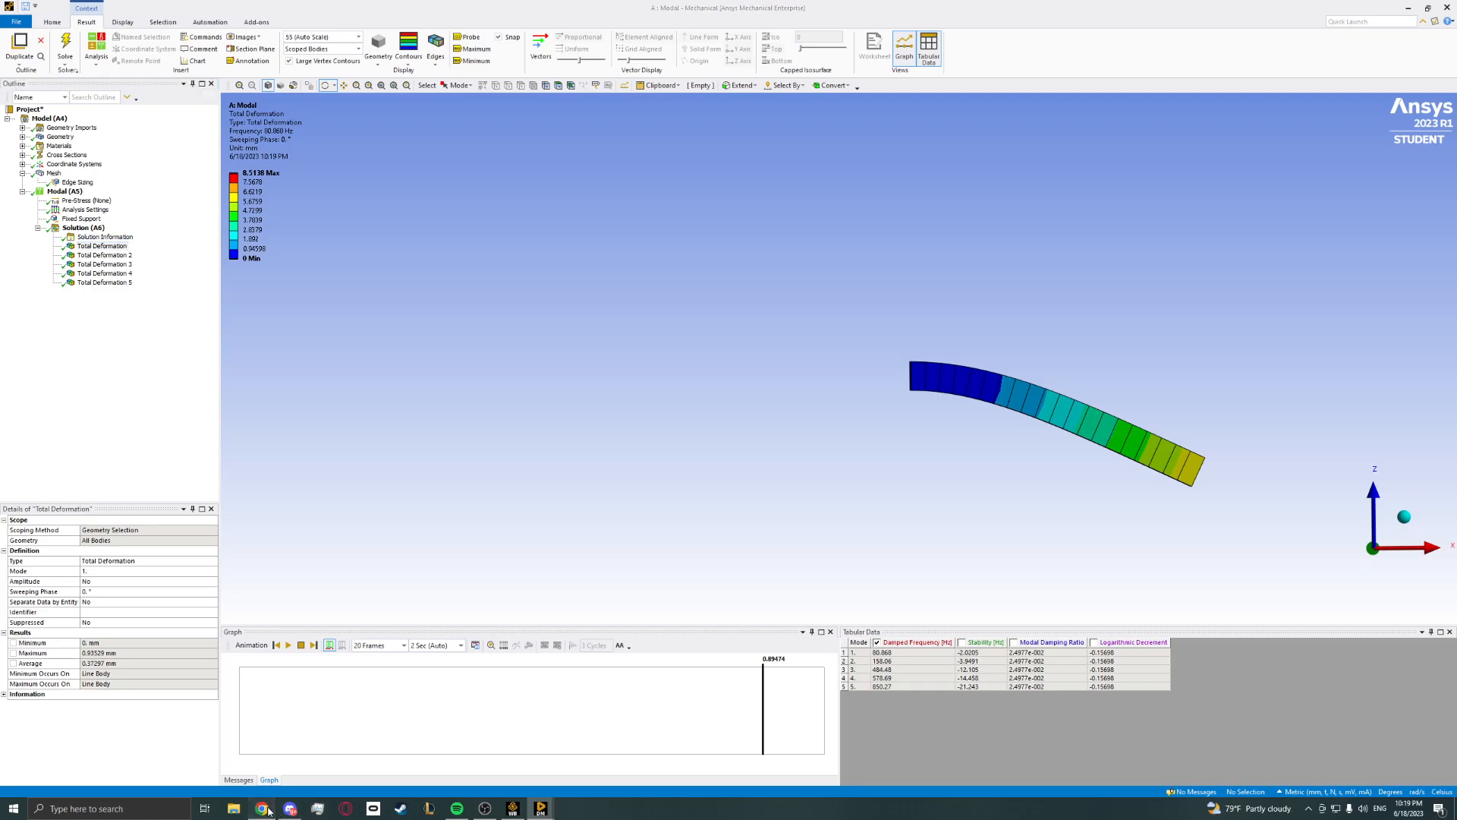
click(474, 9)
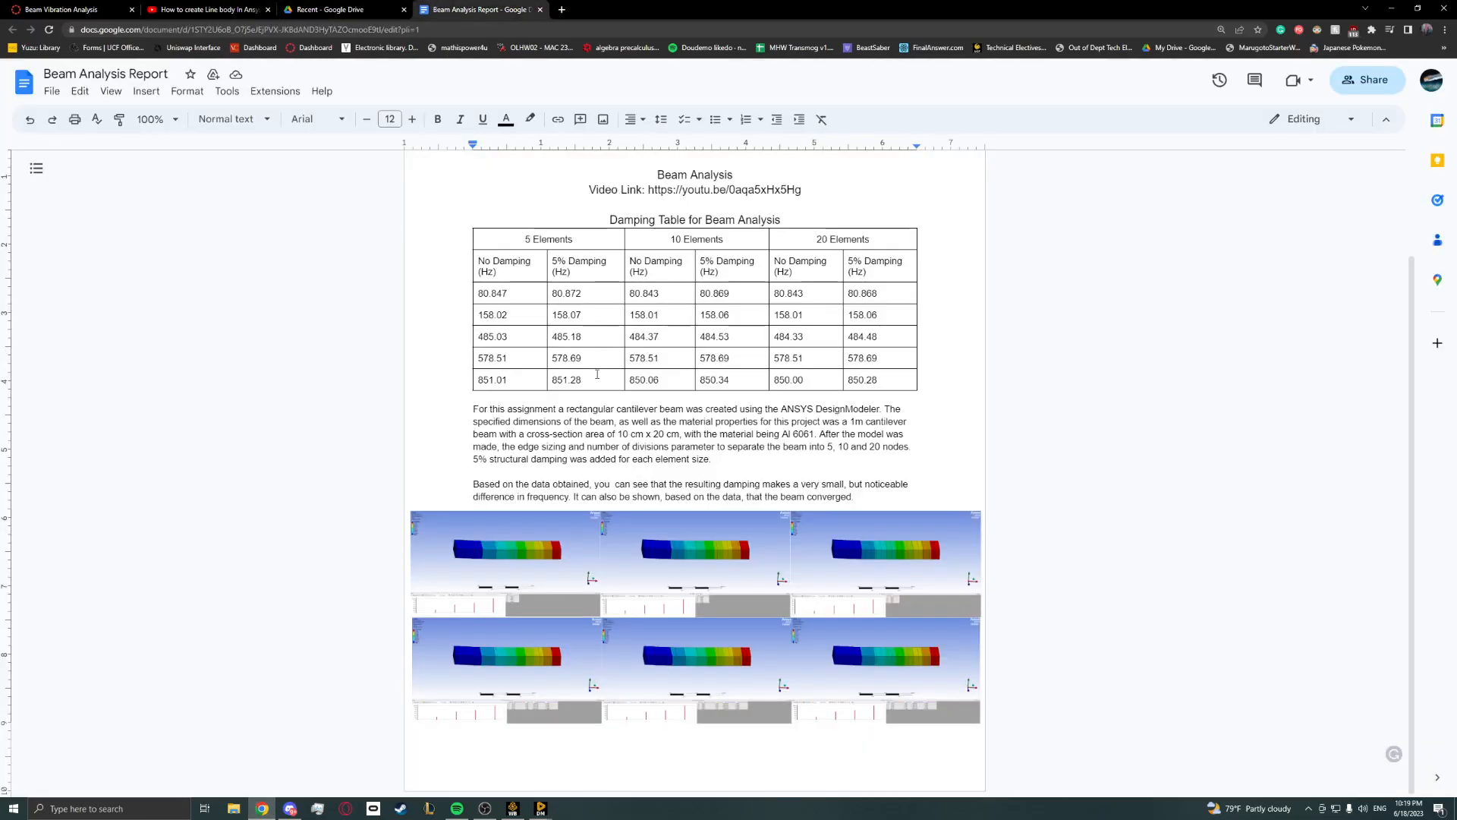
click(267, 812)
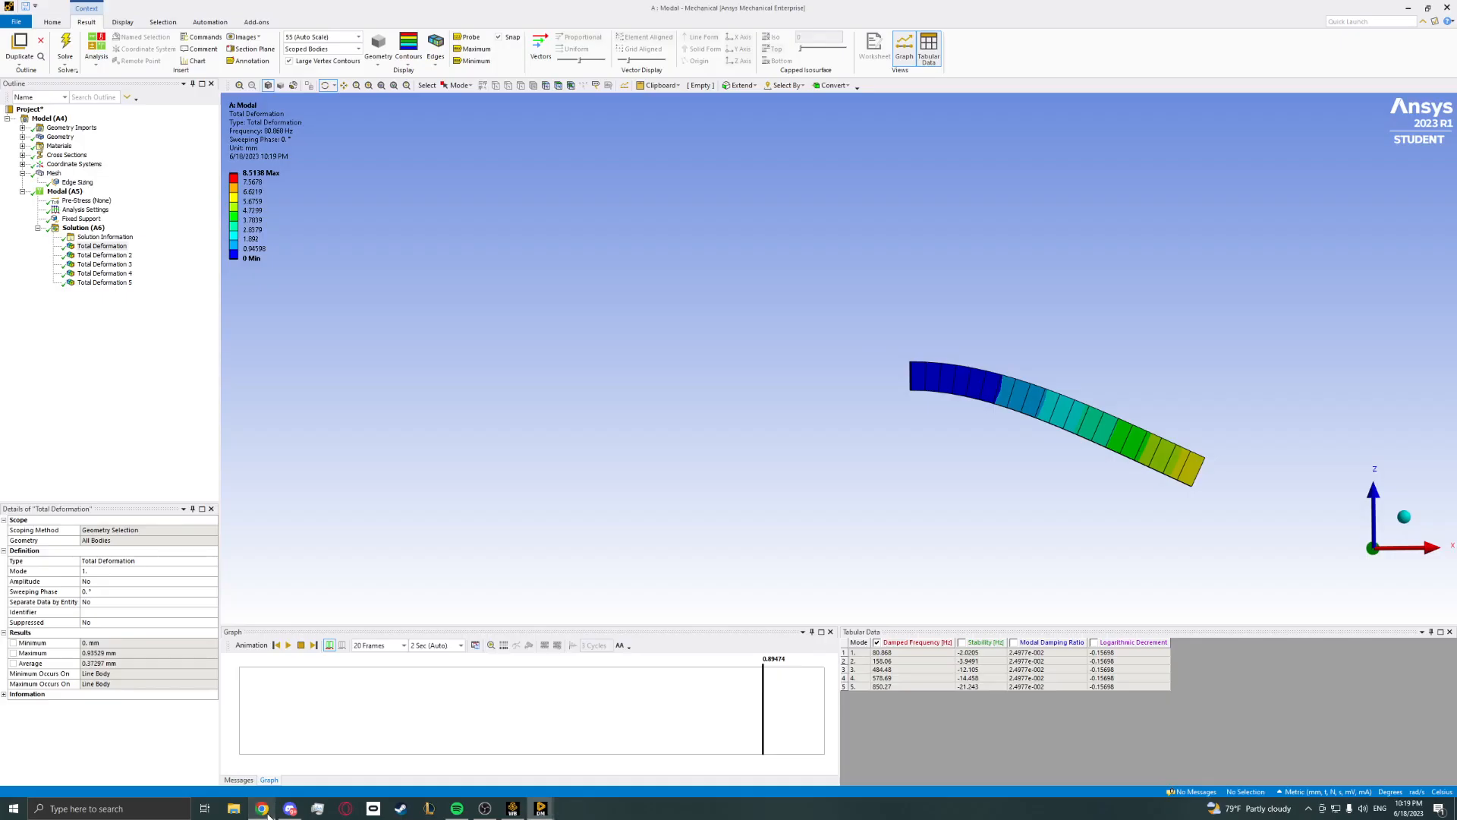
click(266, 810)
click(266, 811)
Set the Damped solver control to No in the Analysis Settings and re-solve the modal analysis.
click(85, 209)
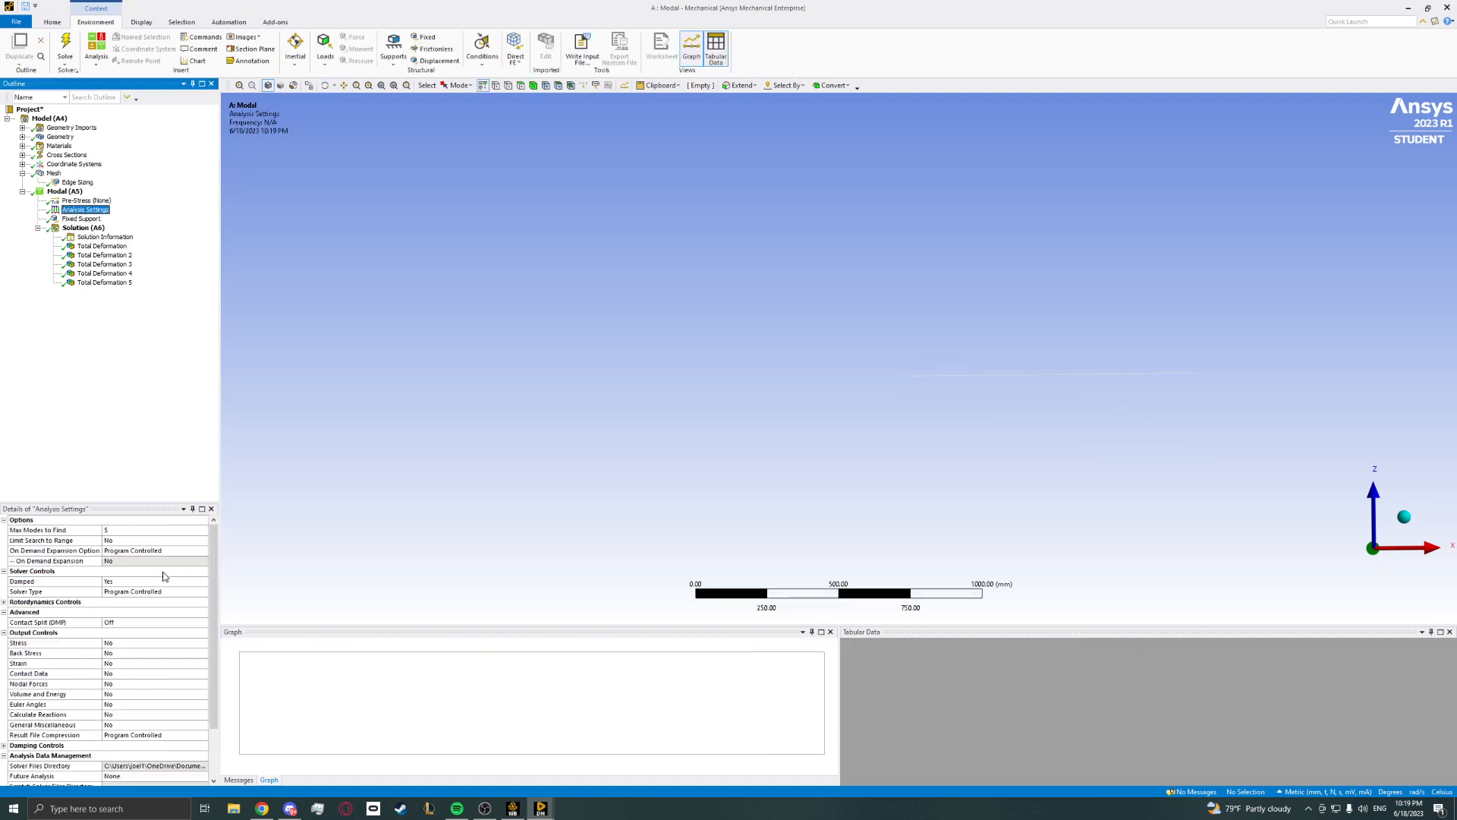
click(204, 582)
click(203, 582)
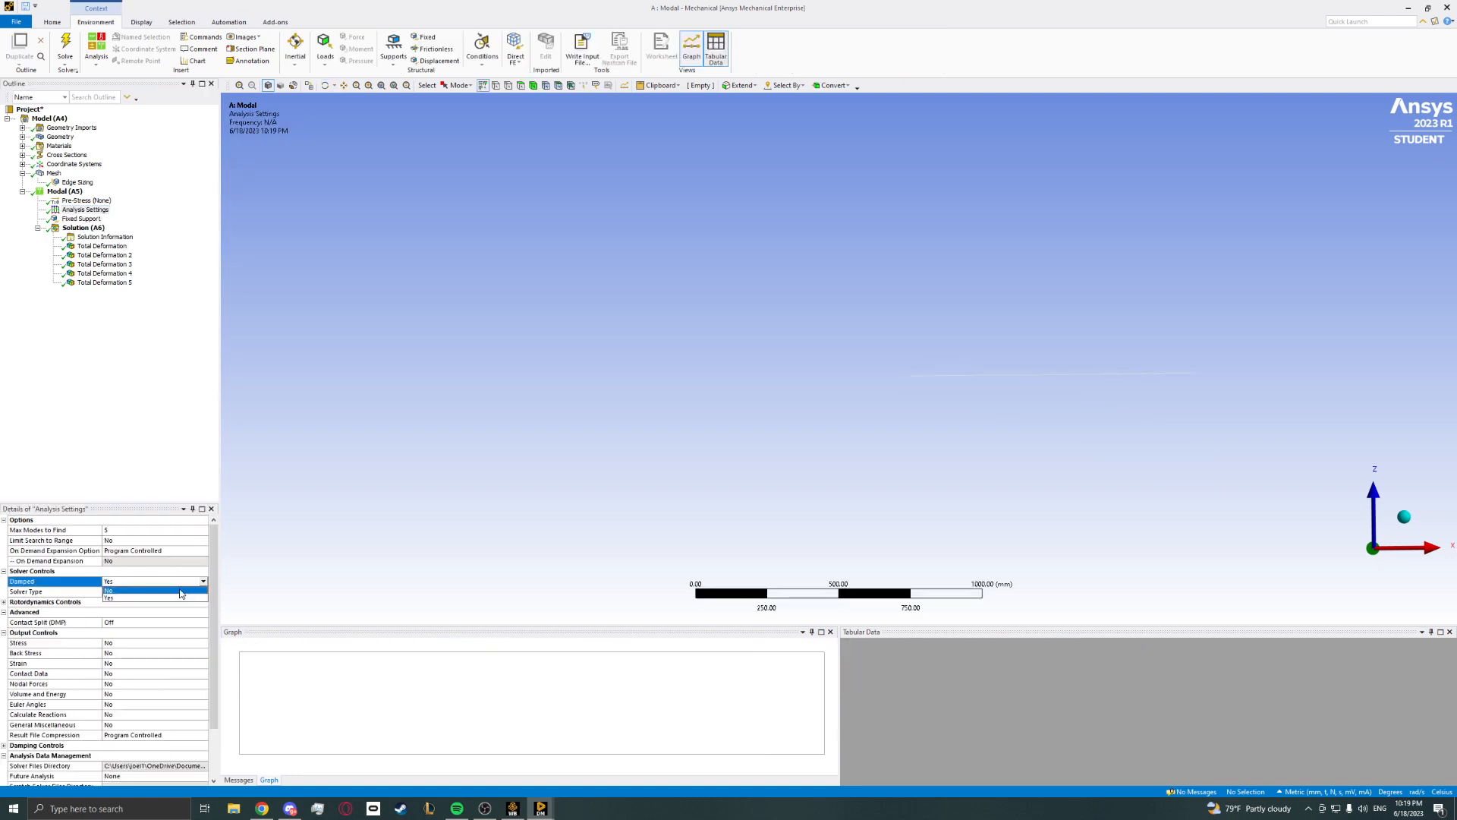
click(180, 591)
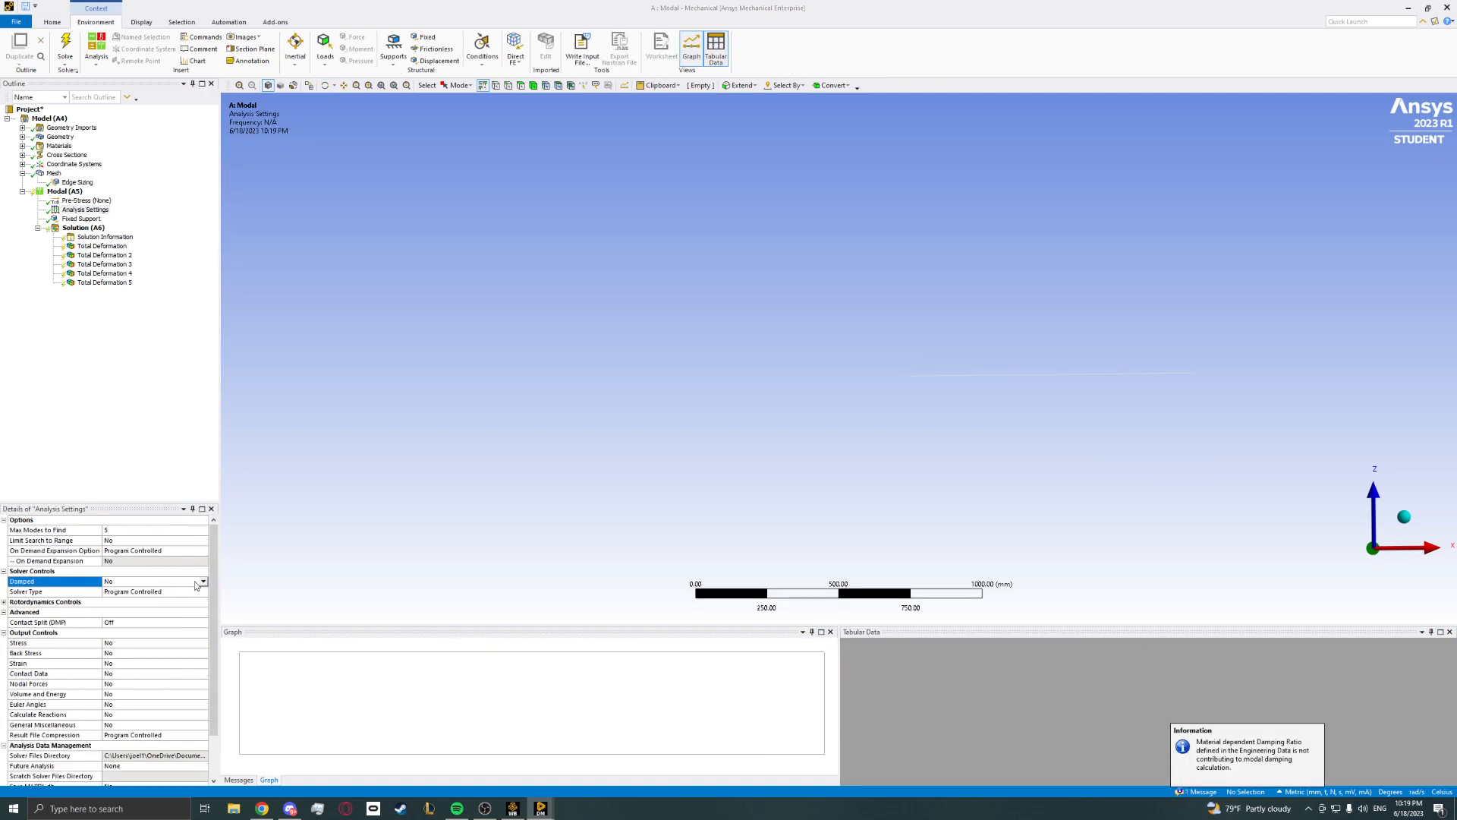
click(84, 227)
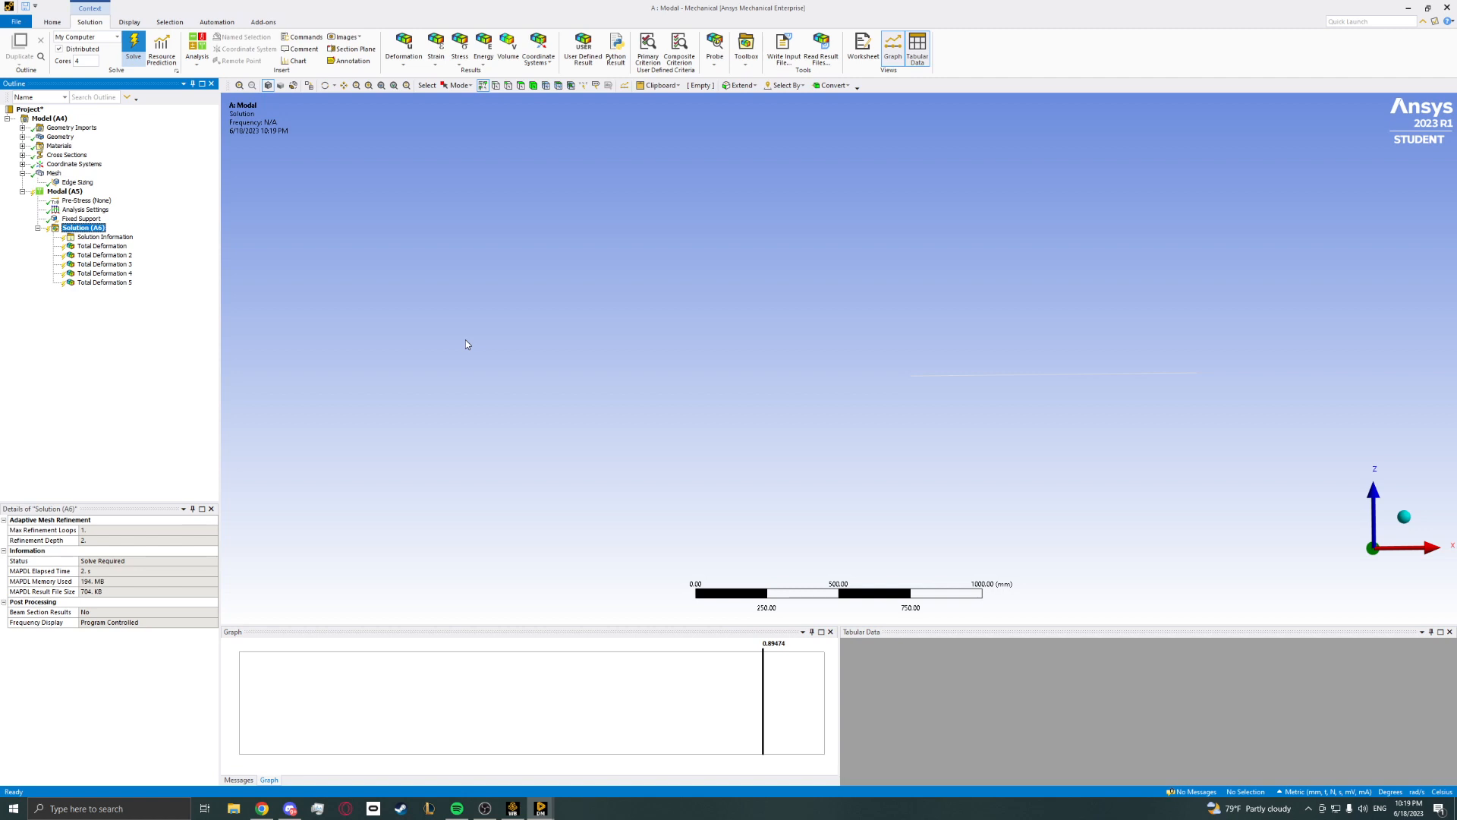
key(F5)
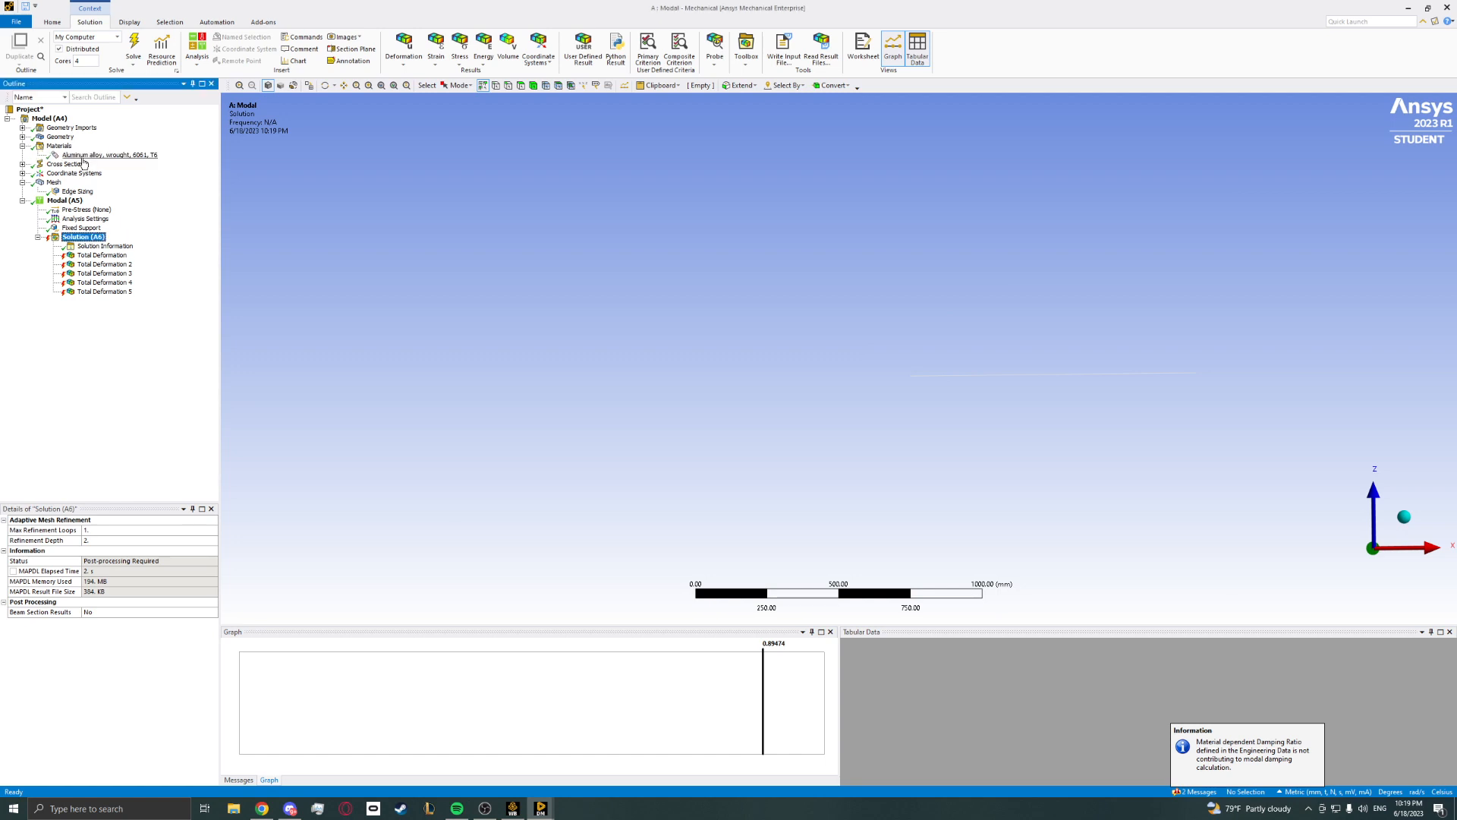
Inspect the damping properties of the 6061 T6 aluminum alloy and compare them with the message about the material damping ratio.
click(85, 155)
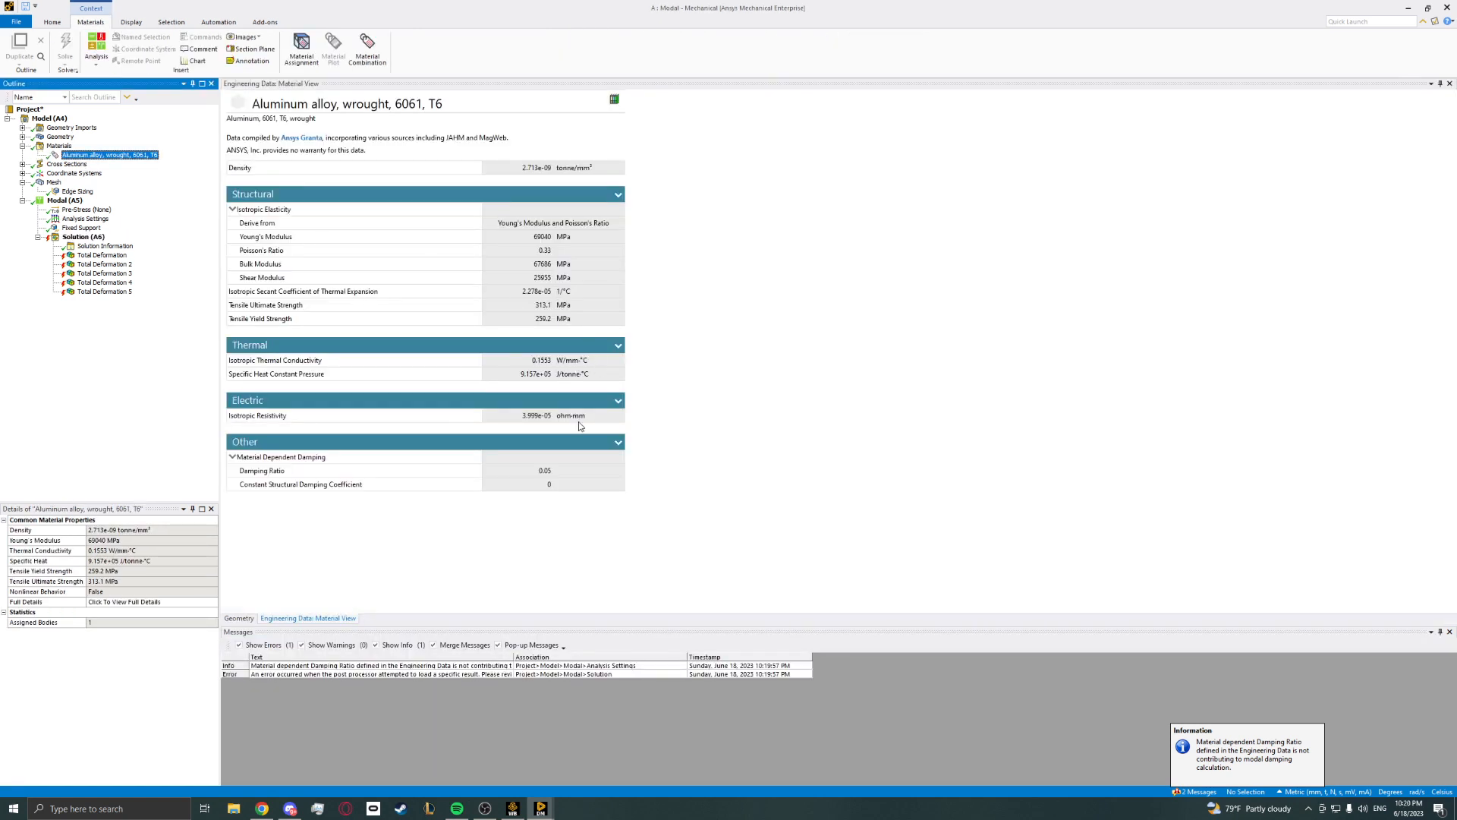
click(562, 483)
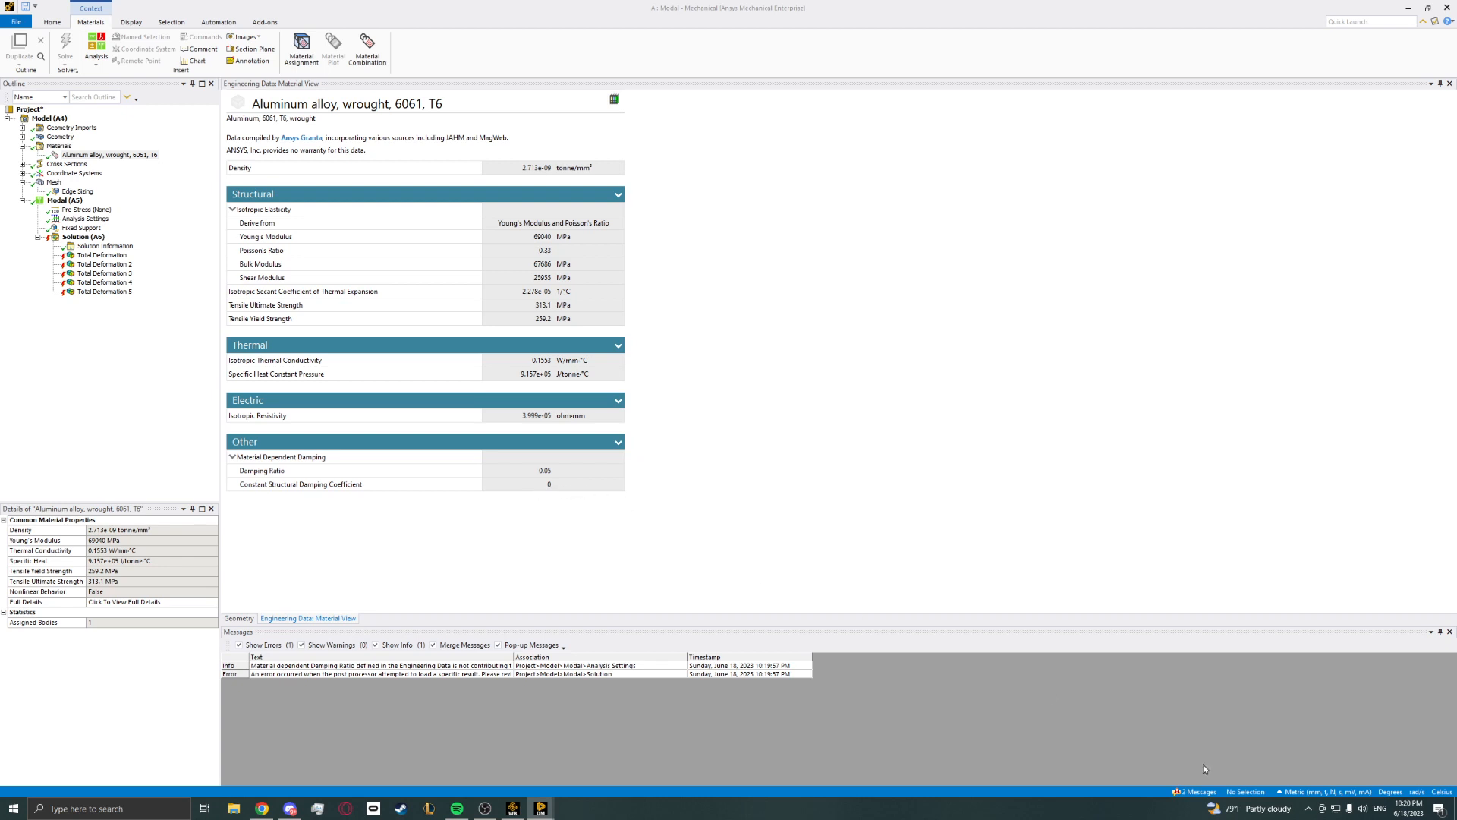
click(468, 666)
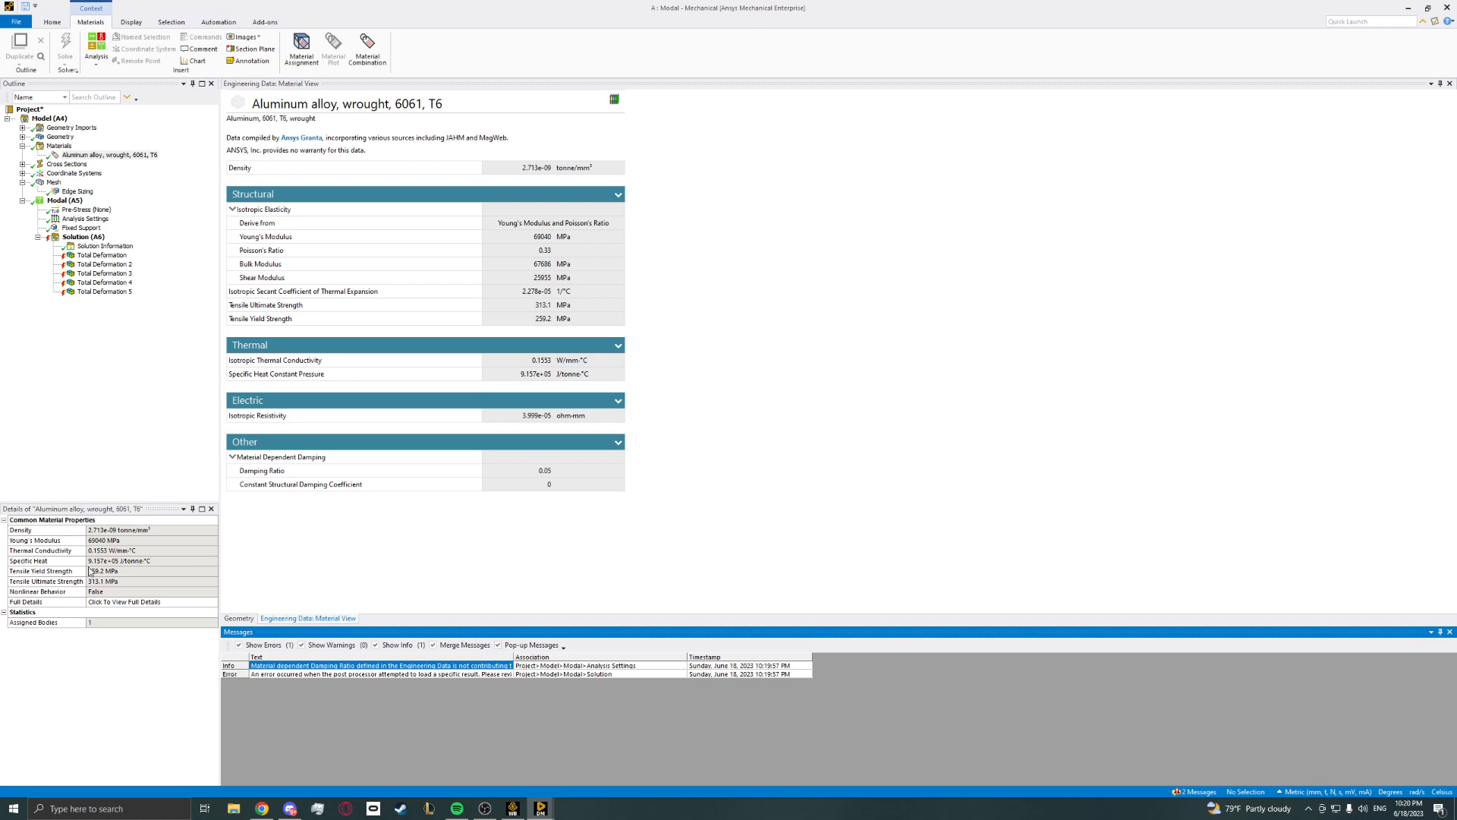
click(543, 492)
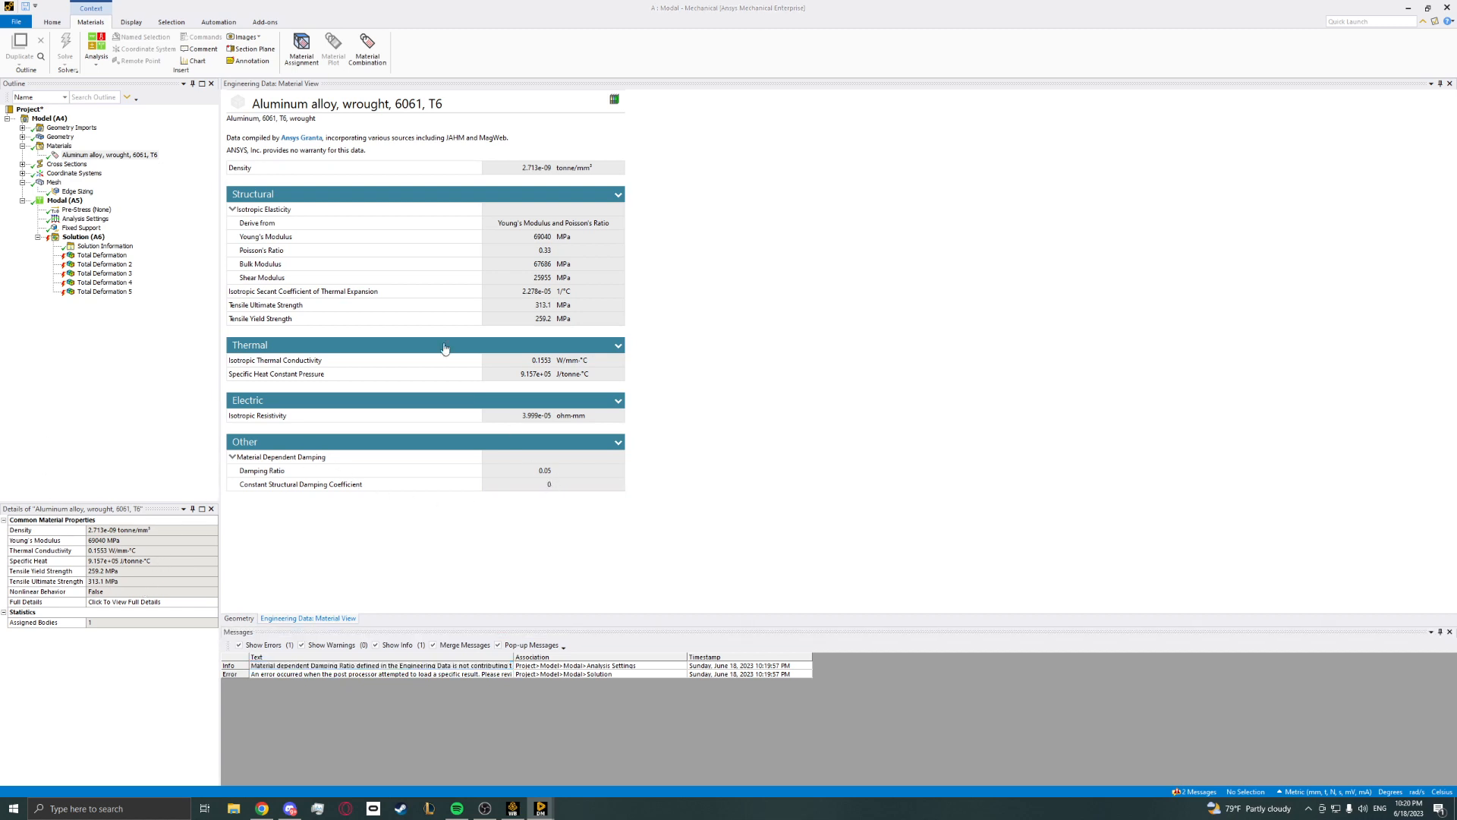
Open the first mode's total deformation, try to play its undamped animation, and return to the Solution details.
click(93, 247)
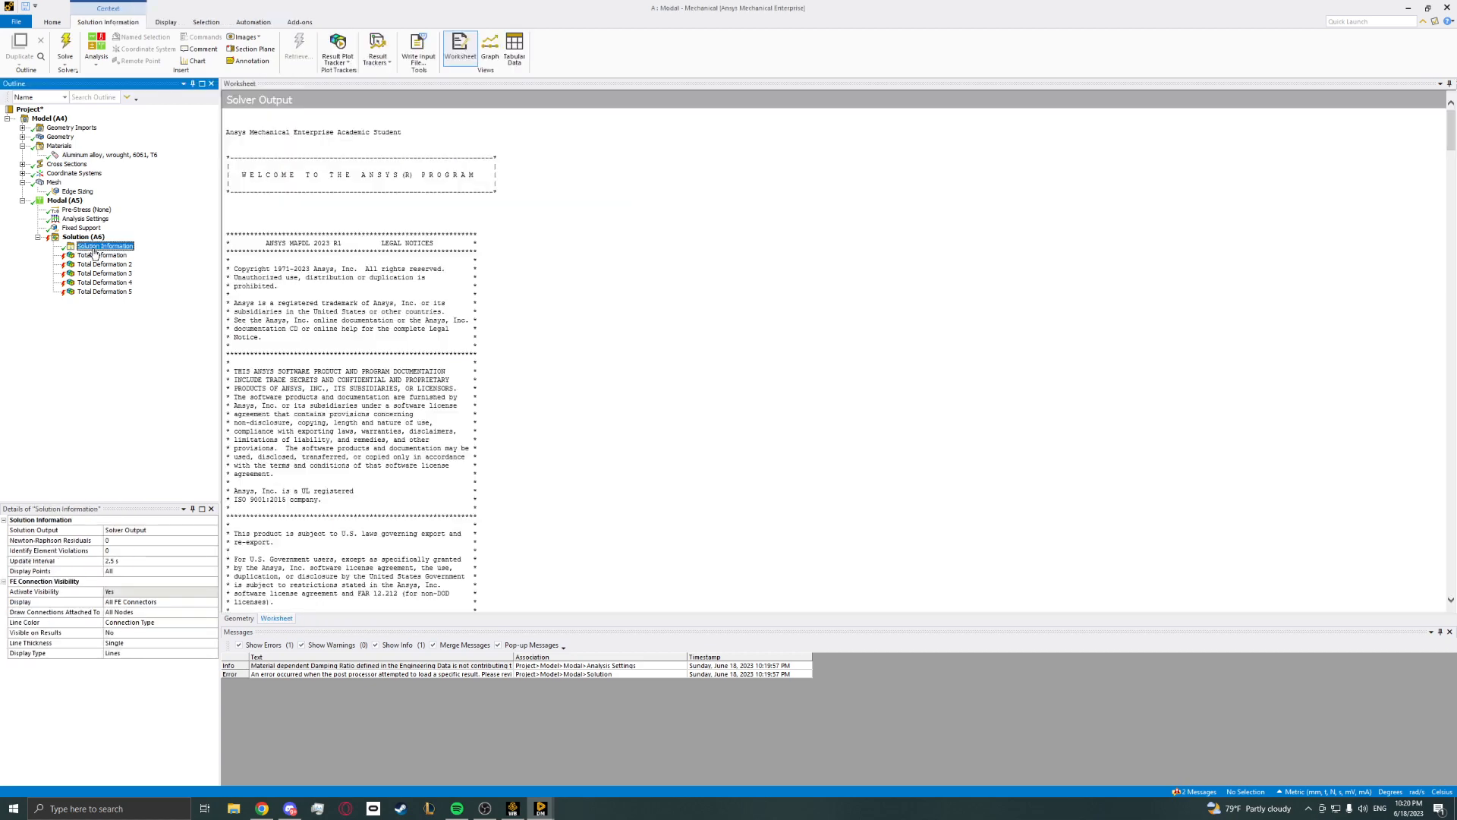
click(94, 256)
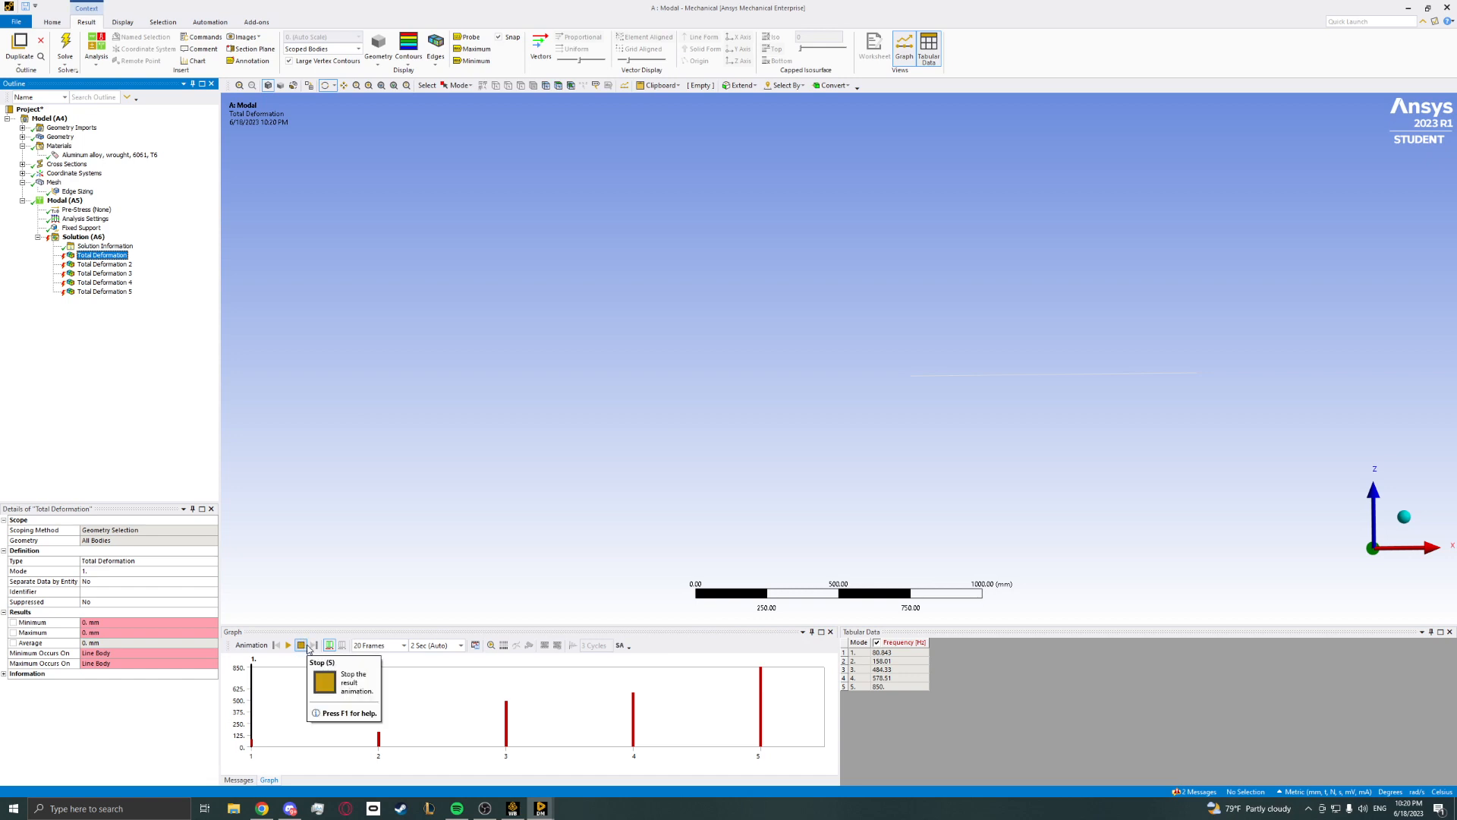
click(288, 645)
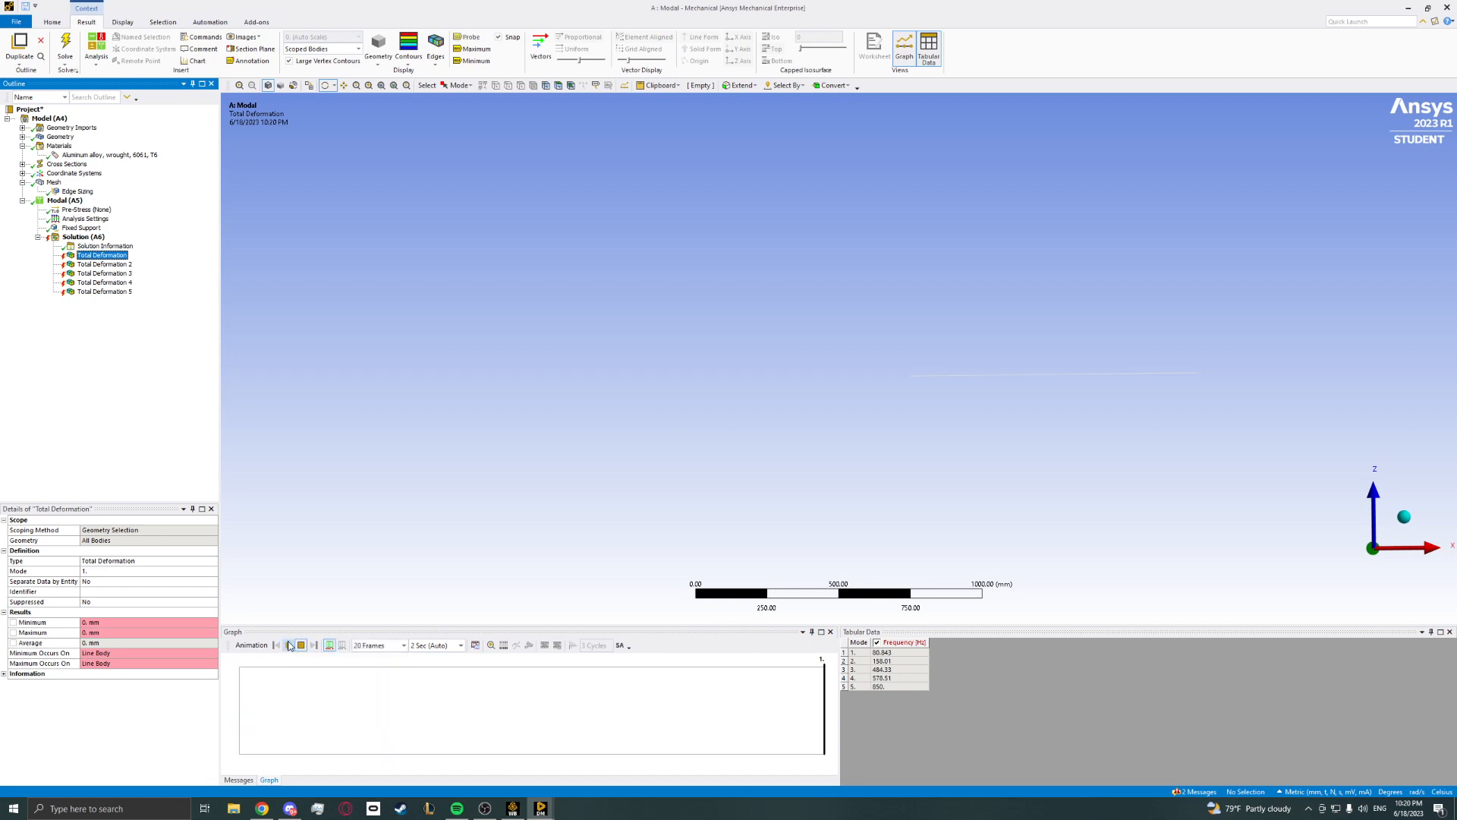
click(300, 645)
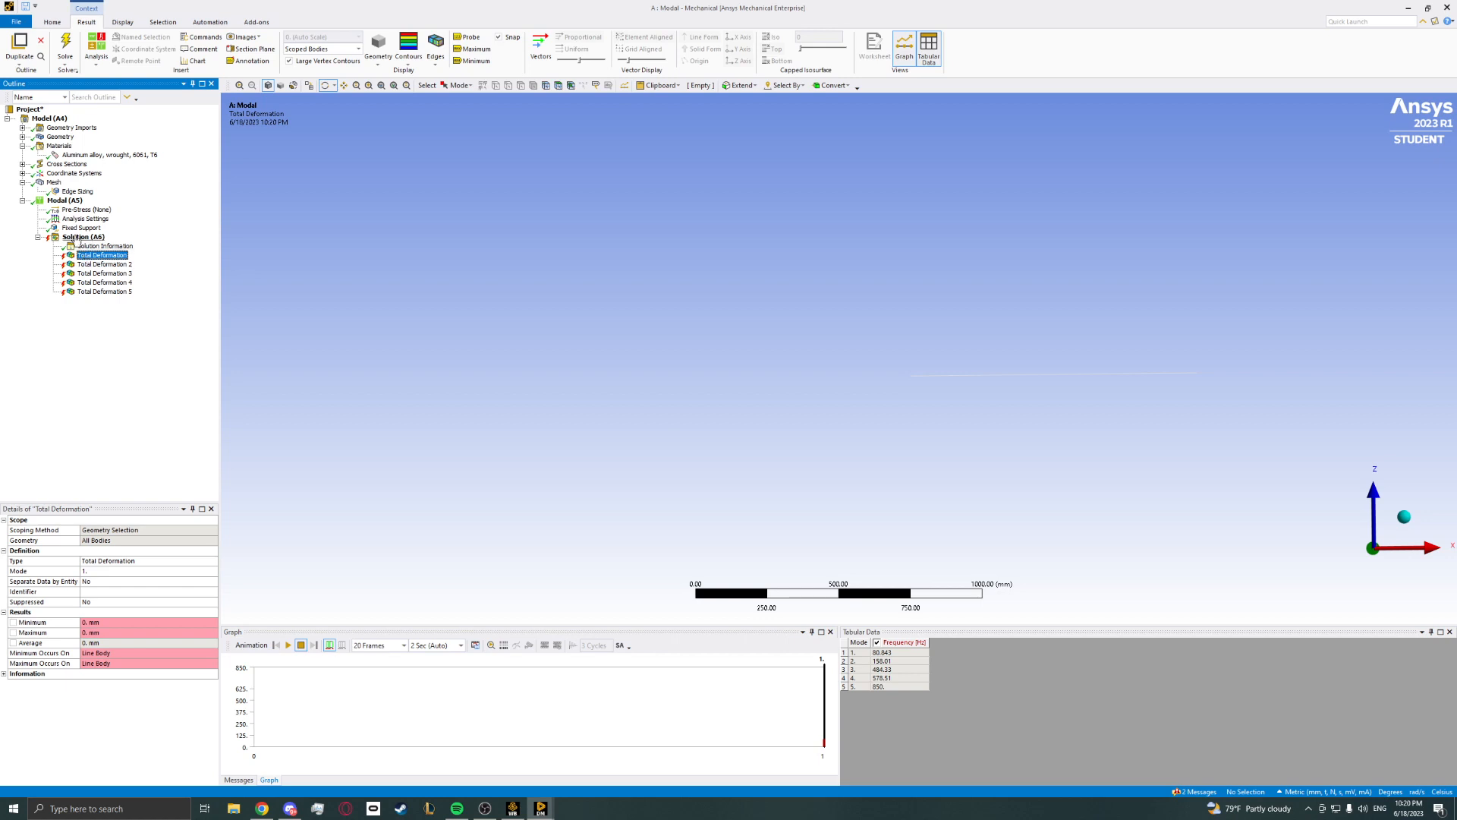
click(83, 238)
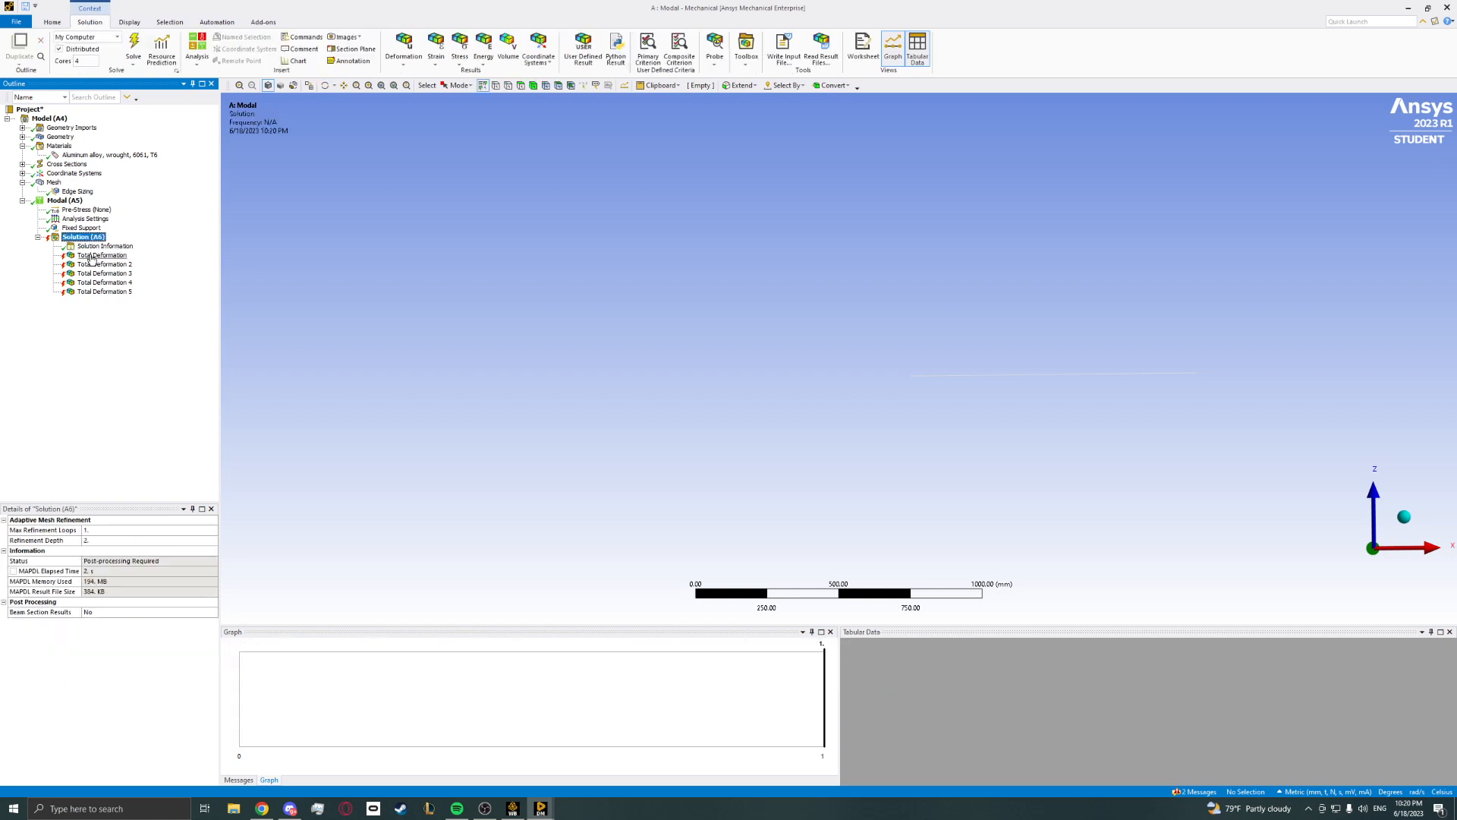
Open the first Total Deformation result, check the Beam Analysis Report's damping table in Chrome, and return to Ansys Mechanical.
click(93, 255)
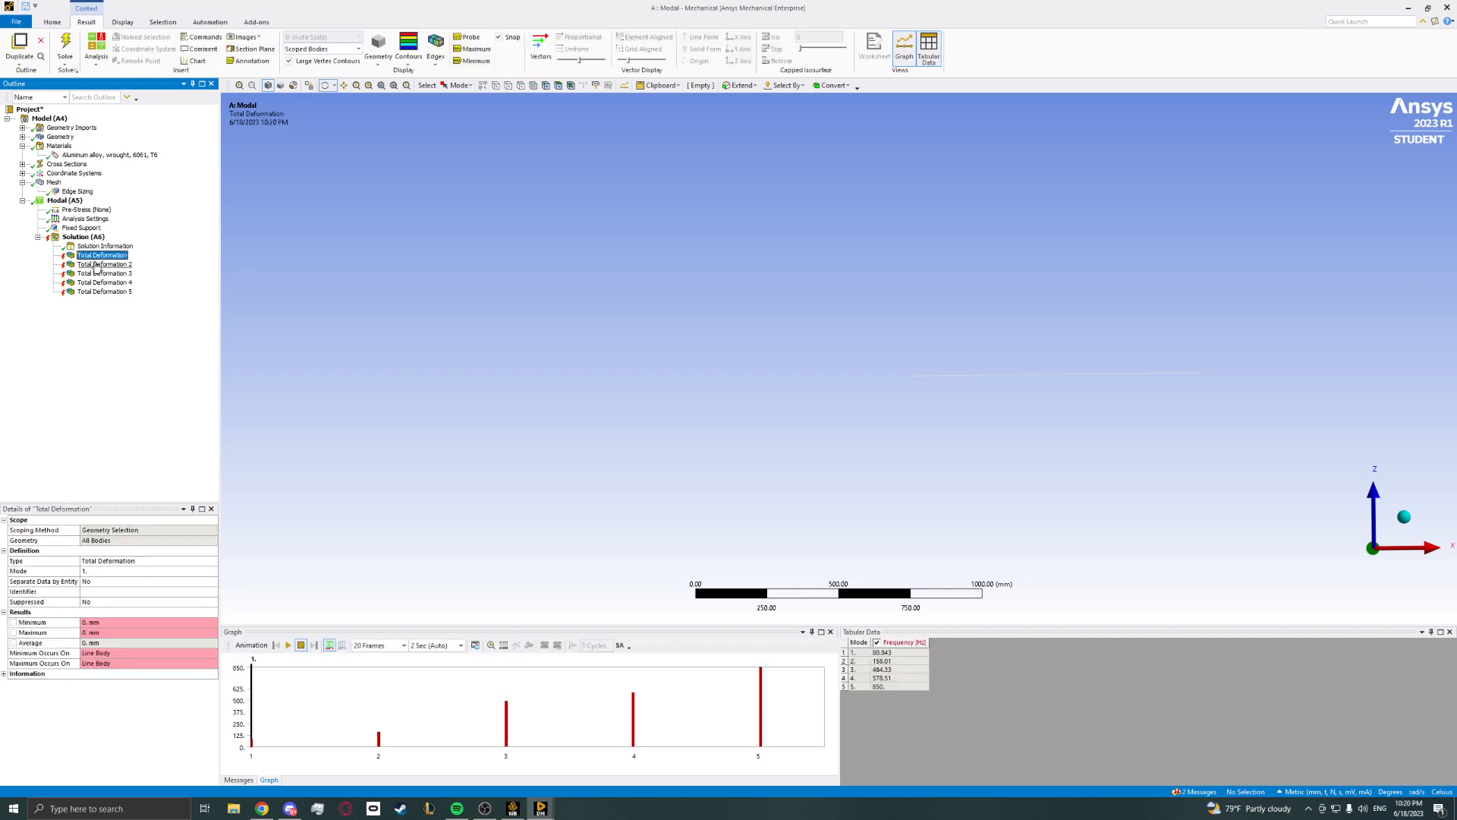
click(266, 809)
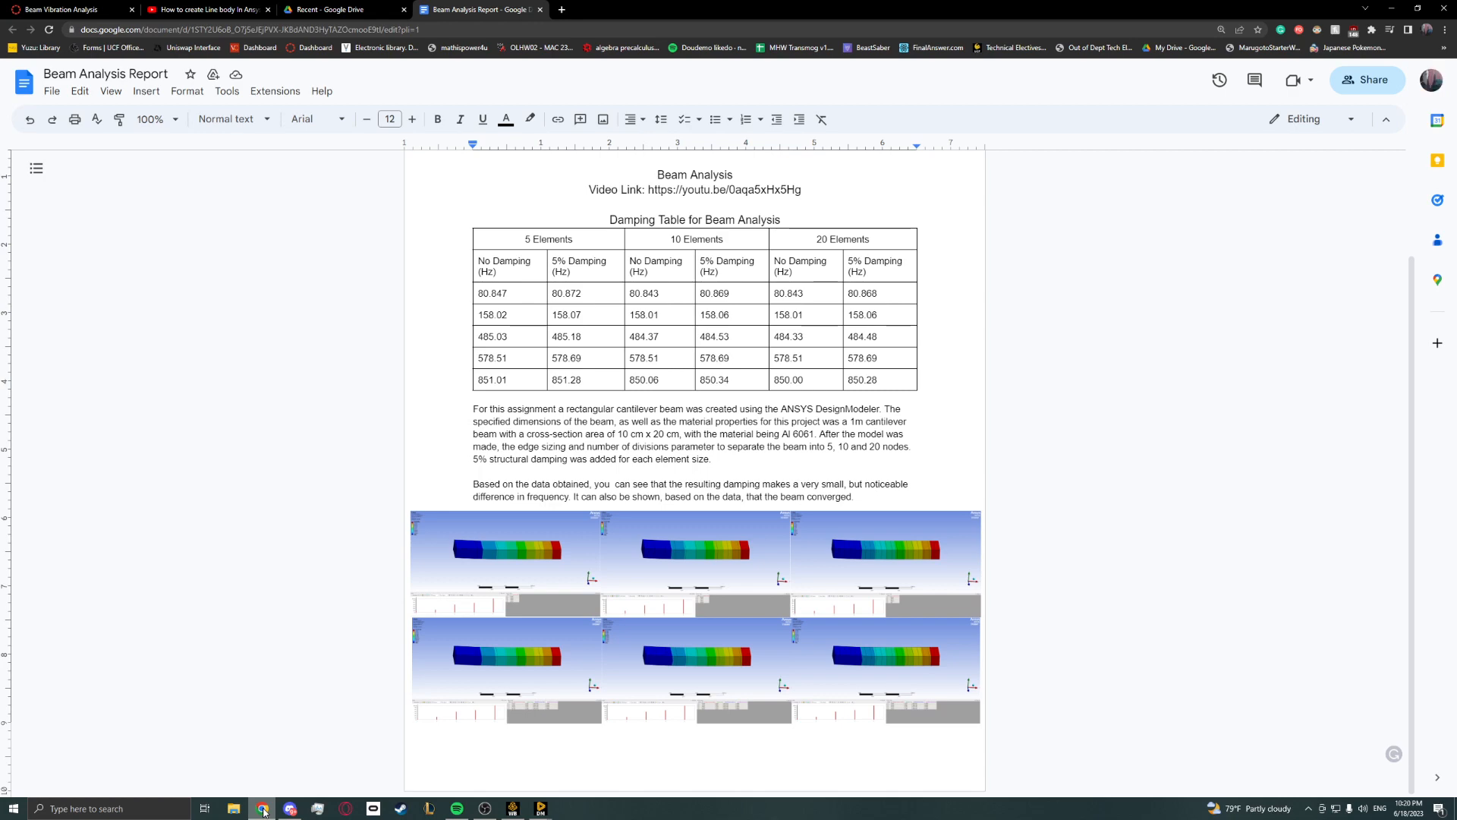
click(264, 809)
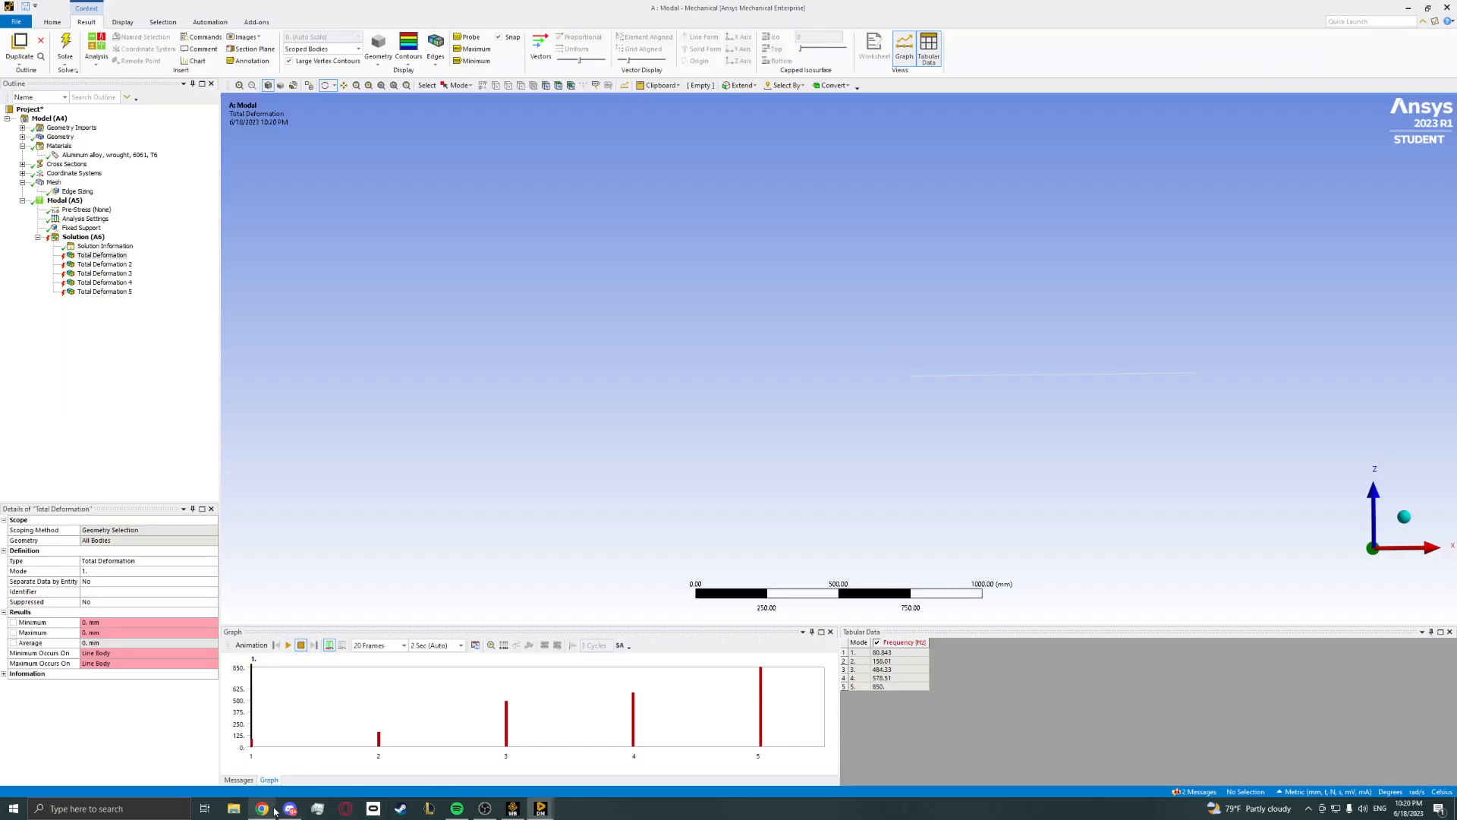
scroll(1069, 457, down, 2)
scroll(1063, 458, down, 2)
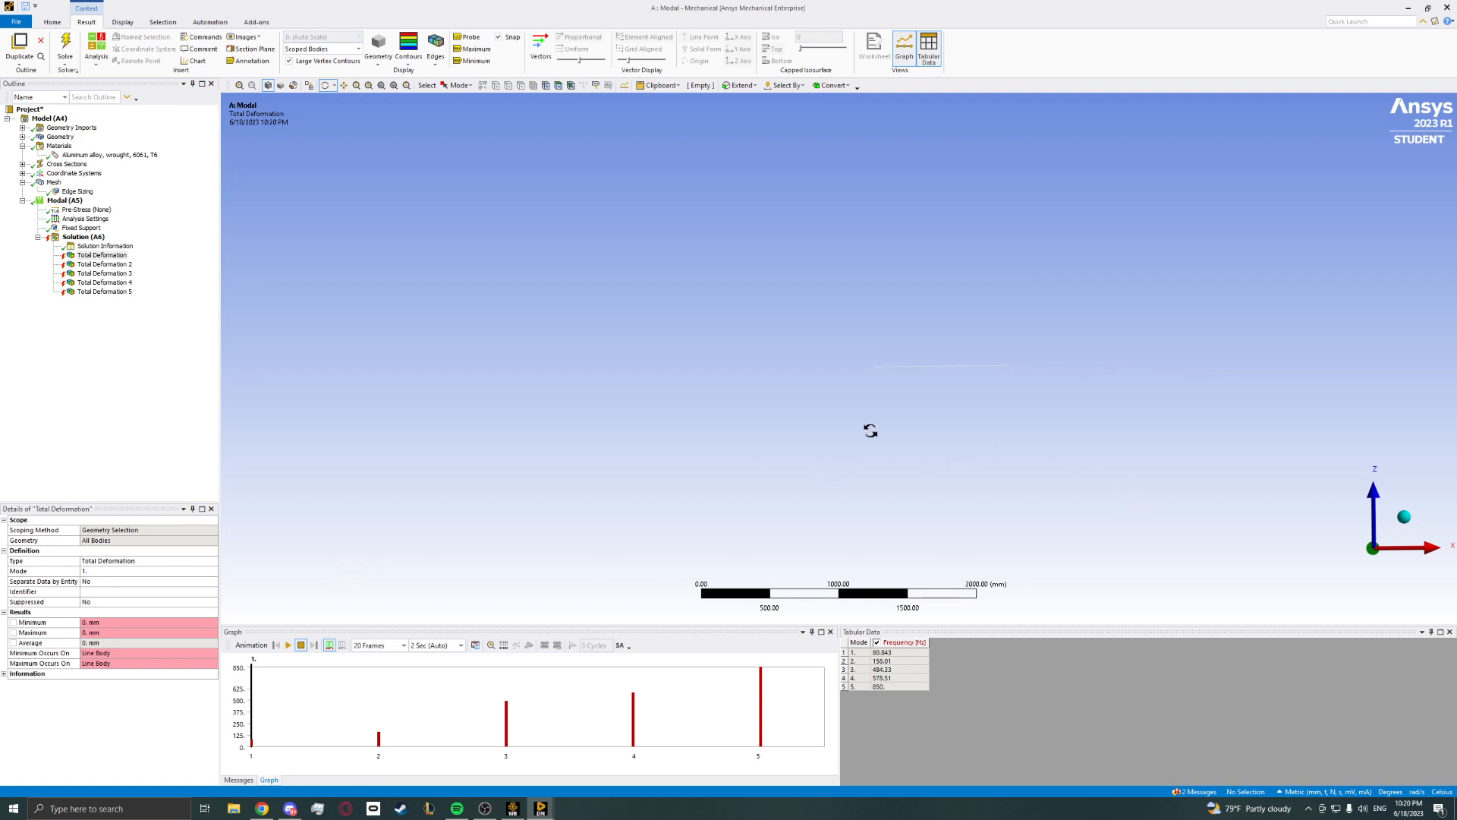
scroll(957, 420, up, 2)
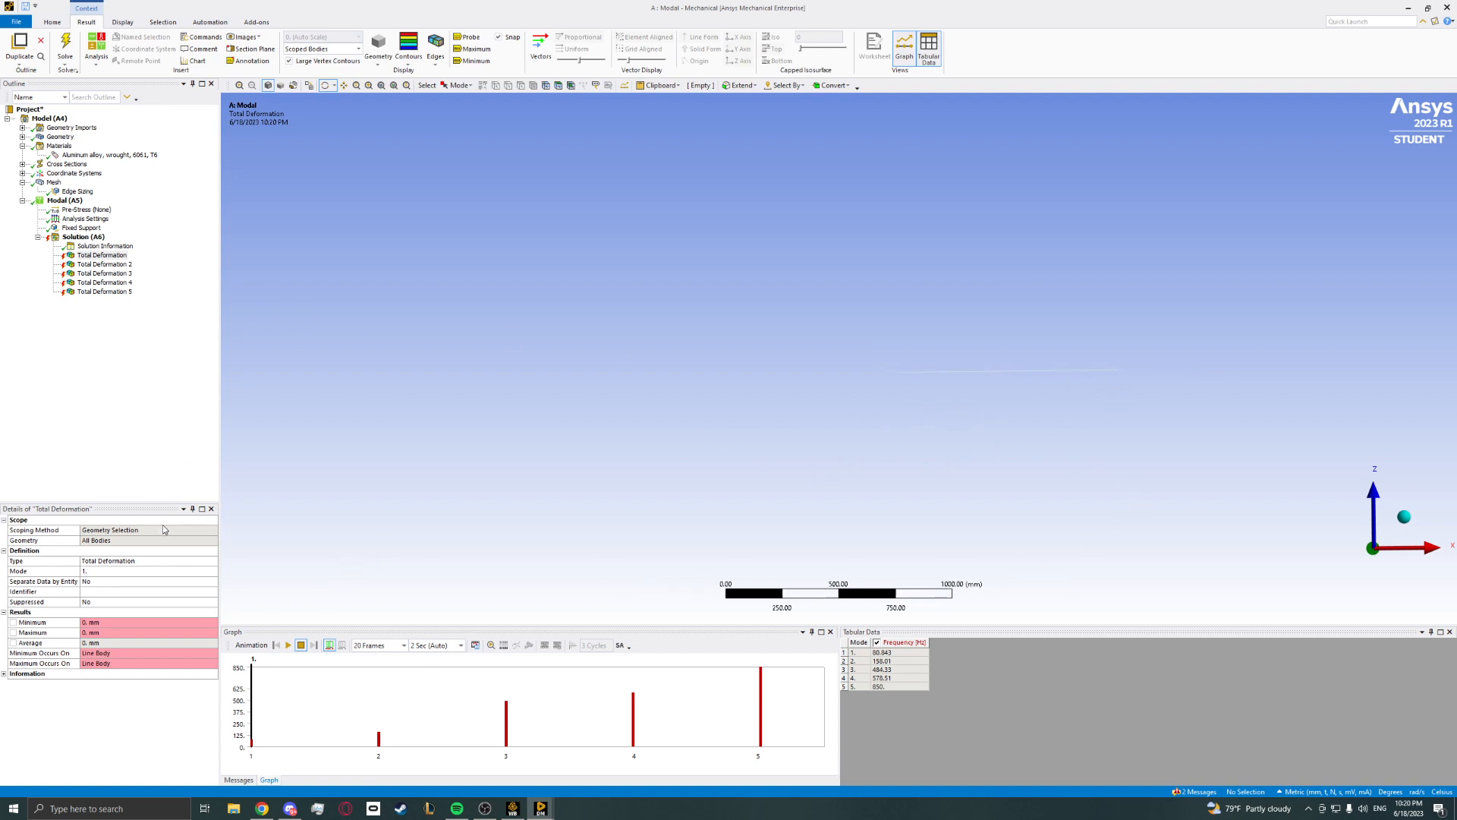
Look through the Total Deformation results from mode 5 back to mode 1 and check the options available for the first one.
click(105, 293)
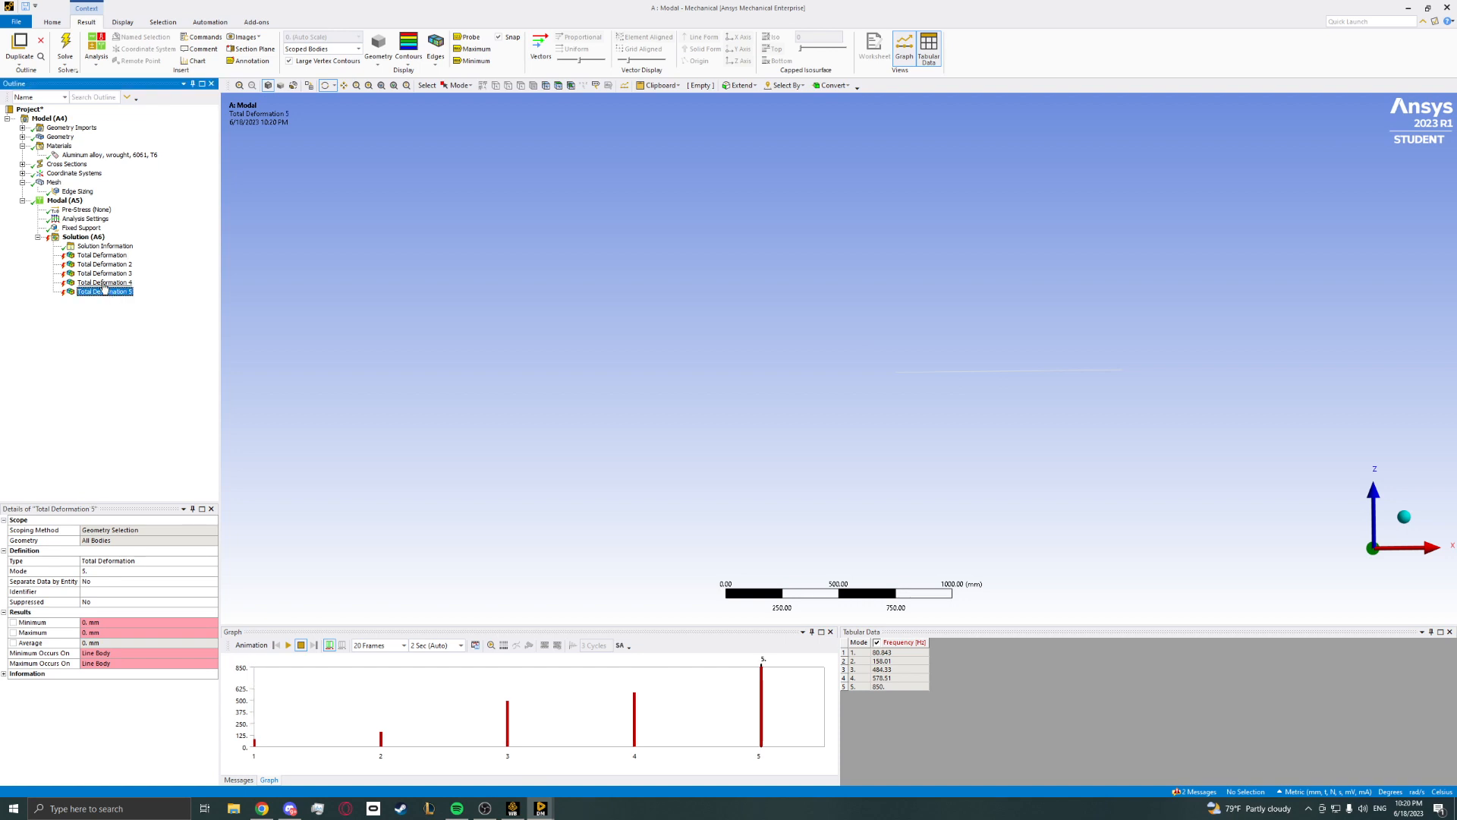
click(103, 283)
click(100, 274)
click(97, 265)
click(99, 256)
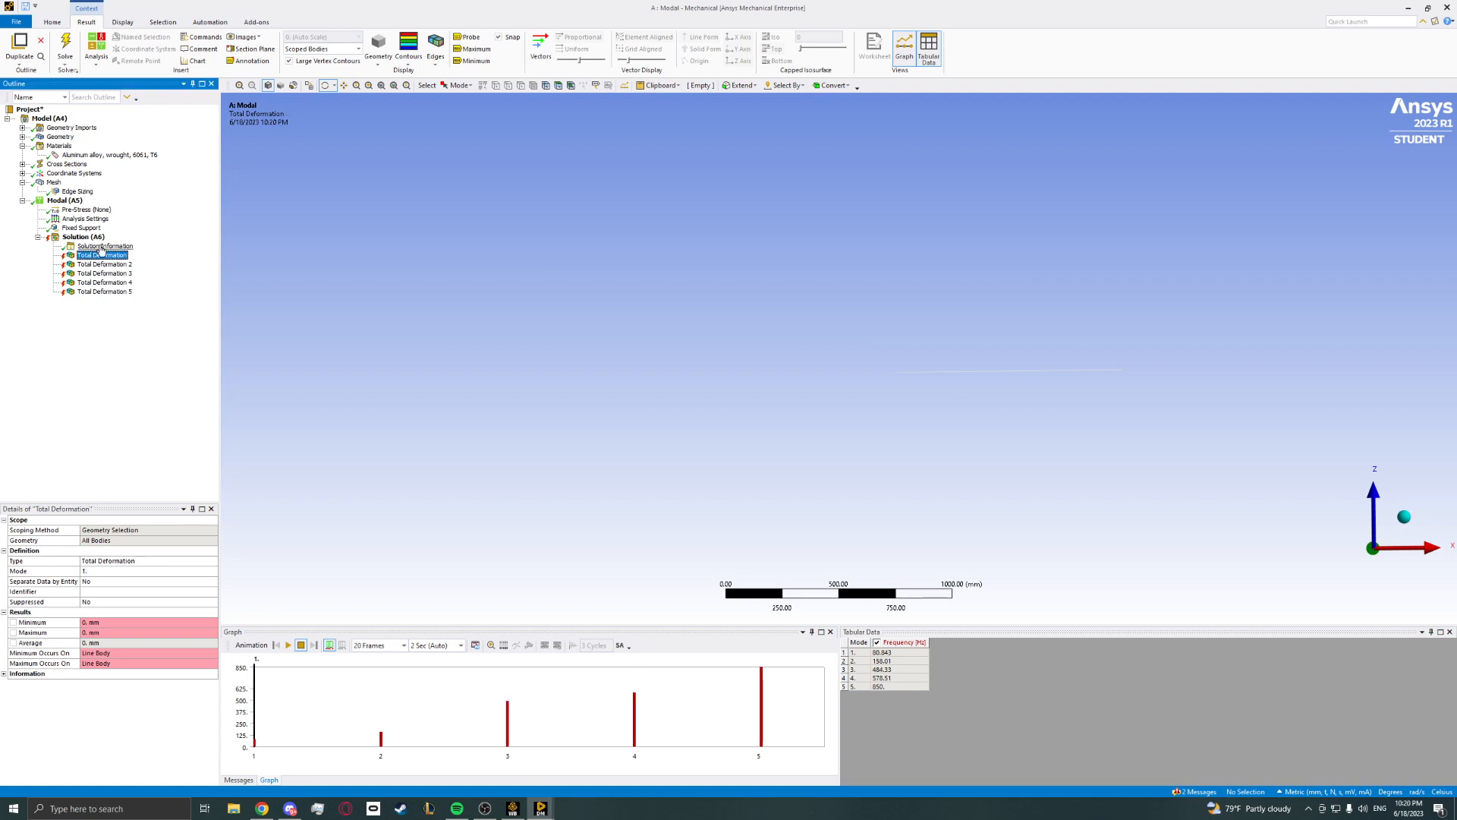
right_click(90, 257)
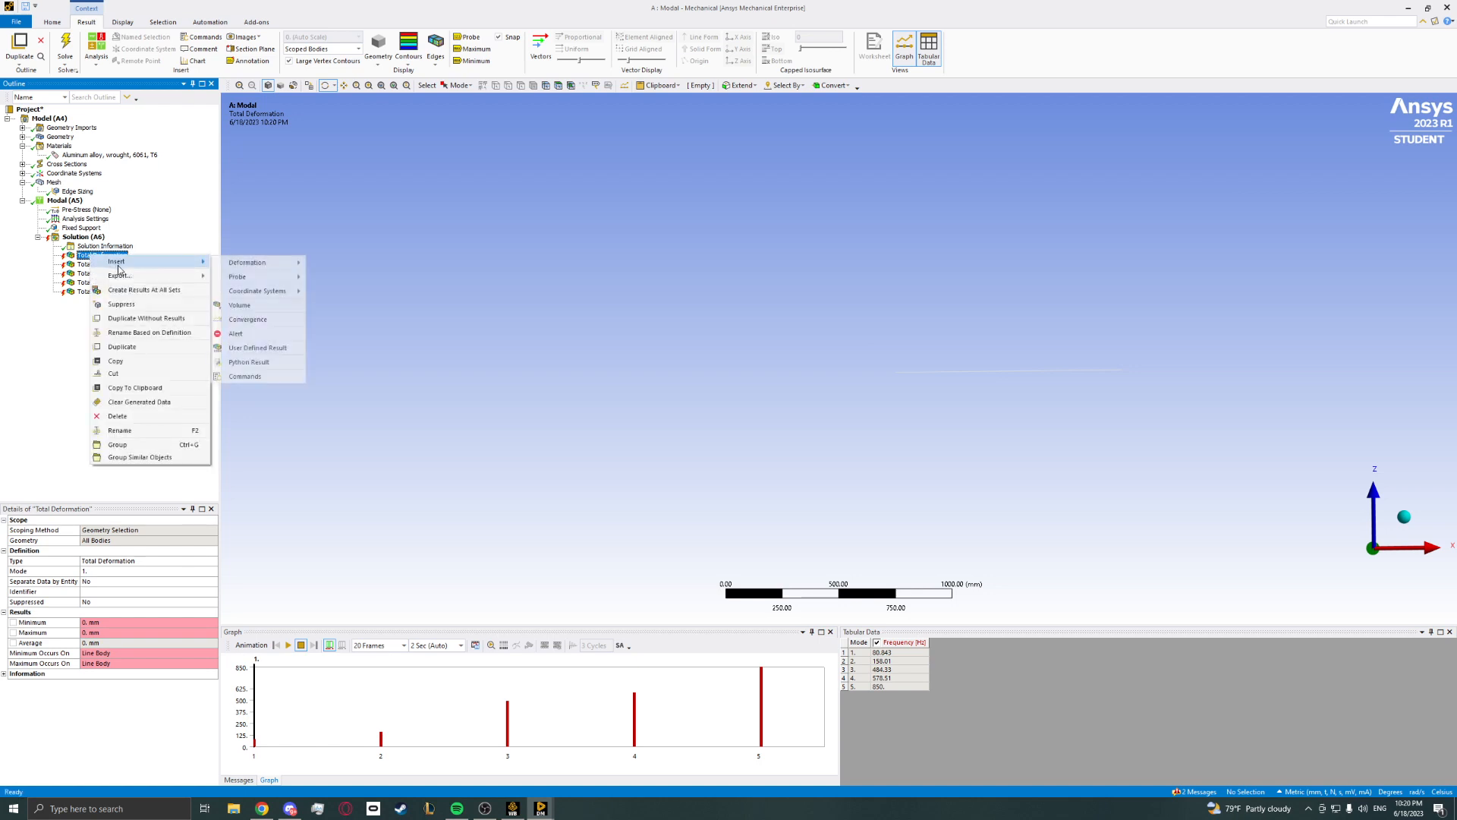
click(69, 336)
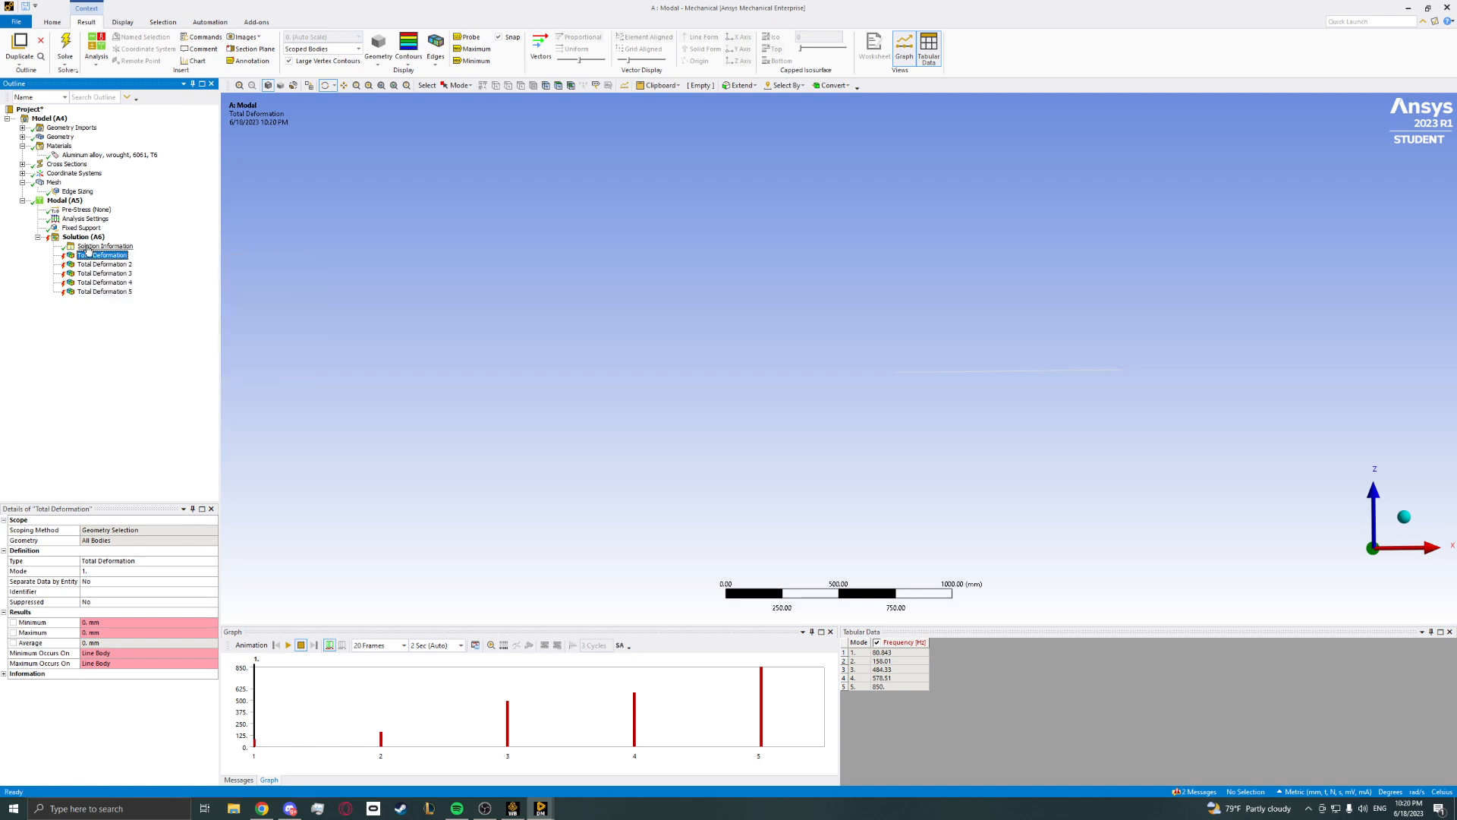
Insert another Total Deformation result under the modal Solution and evaluate the results.
right_click(84, 237)
mouse_move(125, 247)
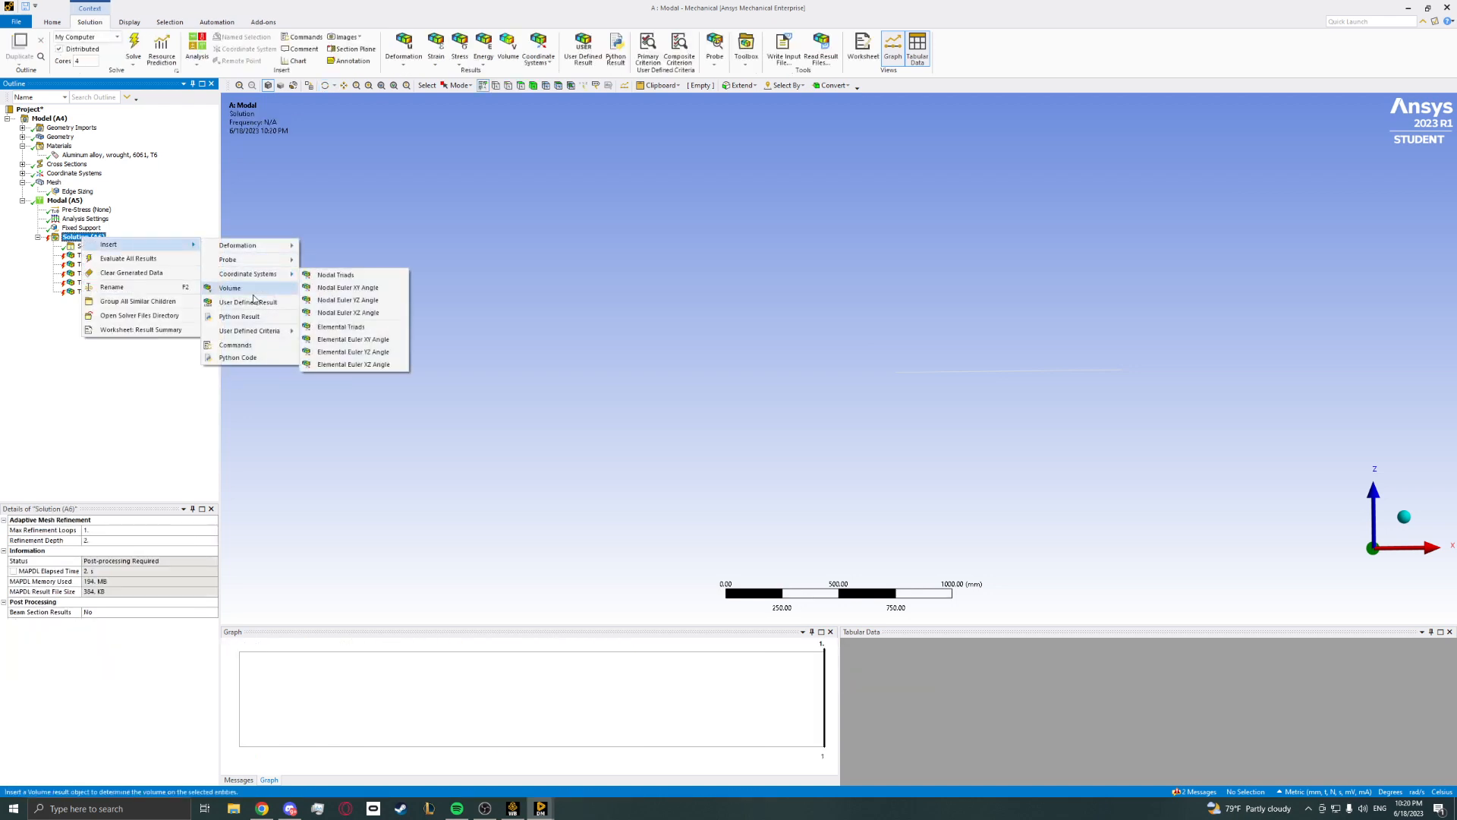
mouse_move(266, 245)
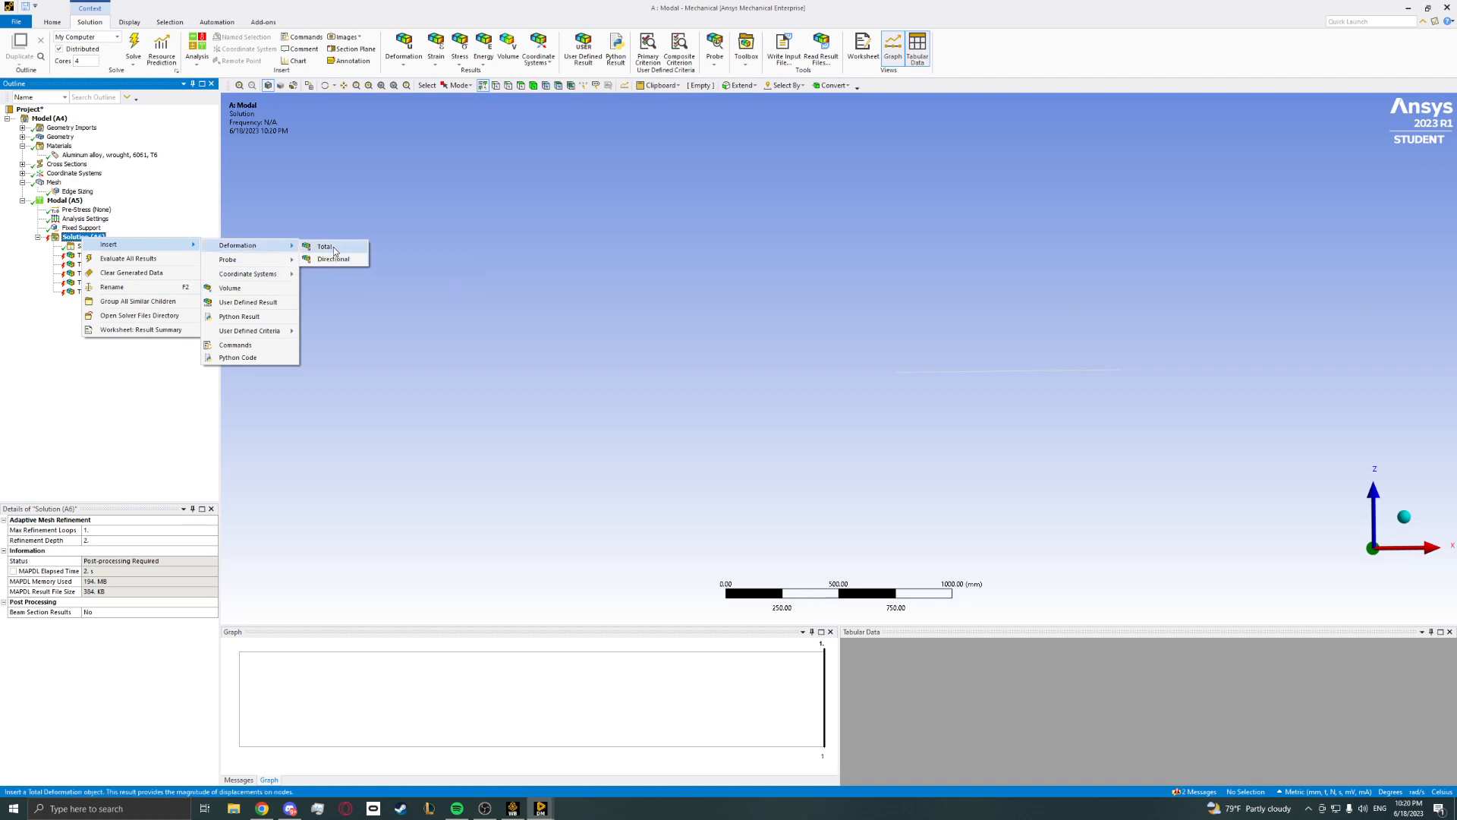
click(325, 247)
click(112, 303)
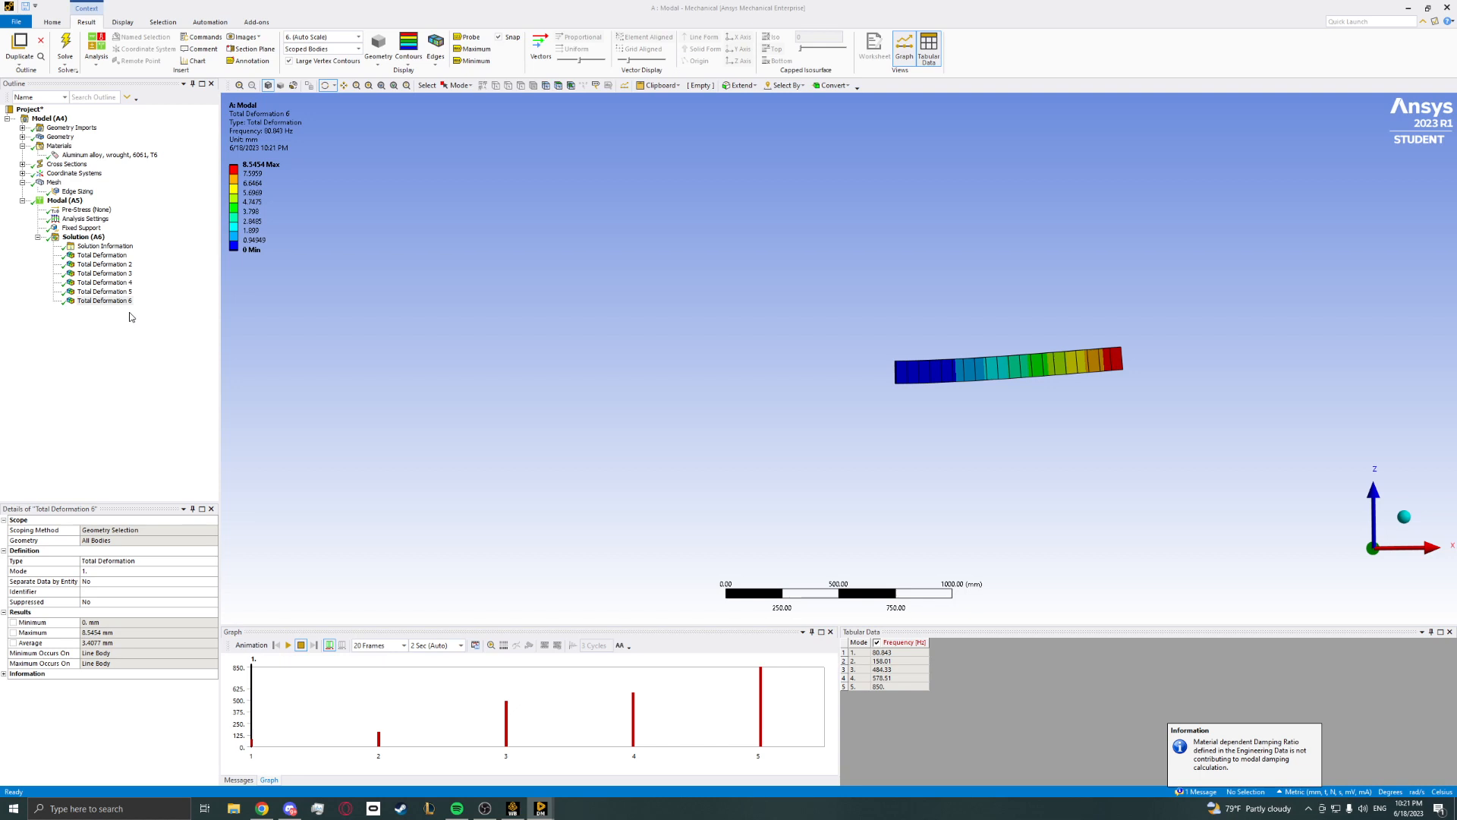
Play, pause and resume the deformation animation of the newly added Total Deformation result, then stop it.
click(289, 645)
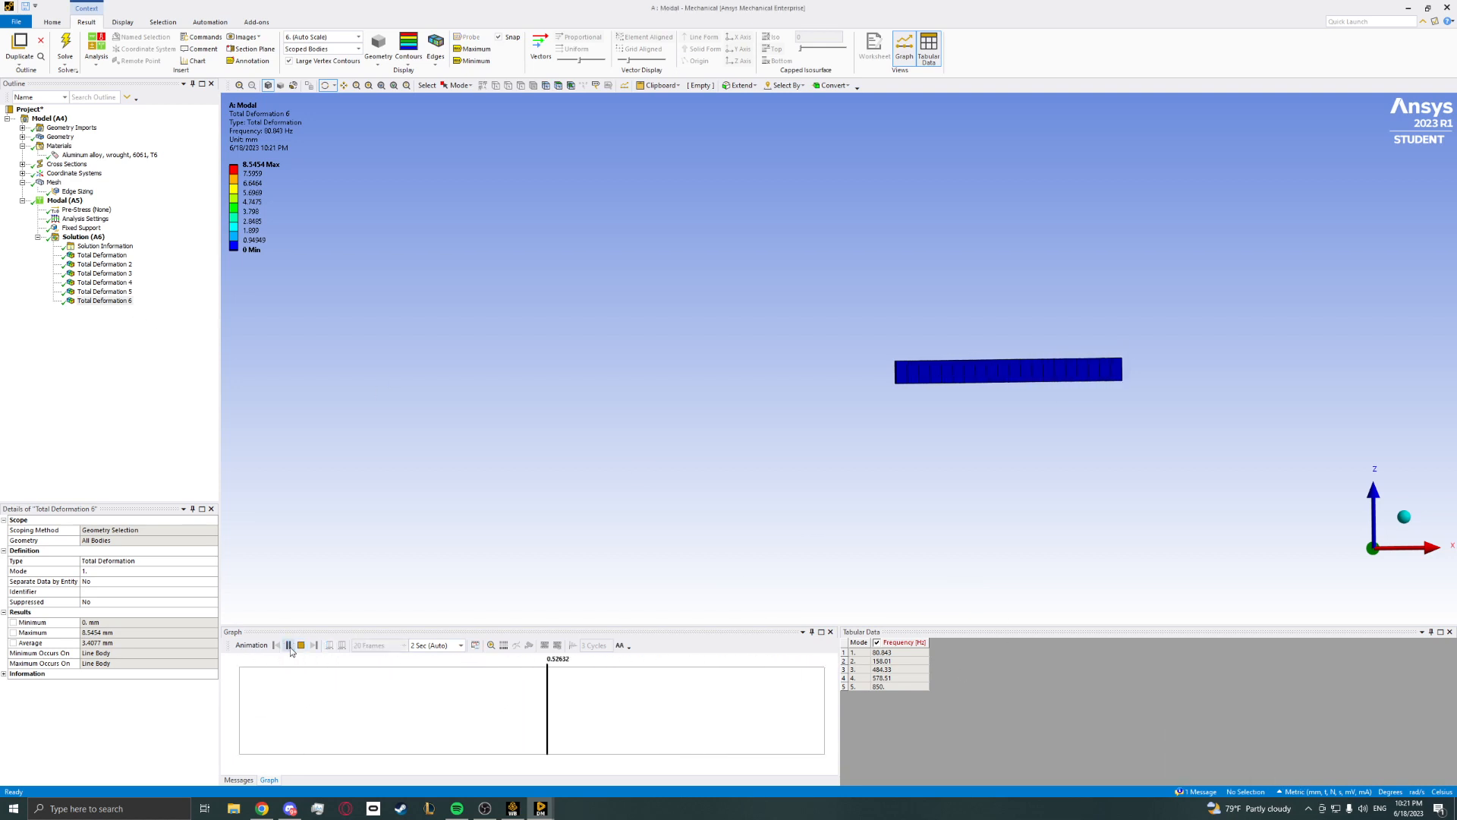
click(288, 645)
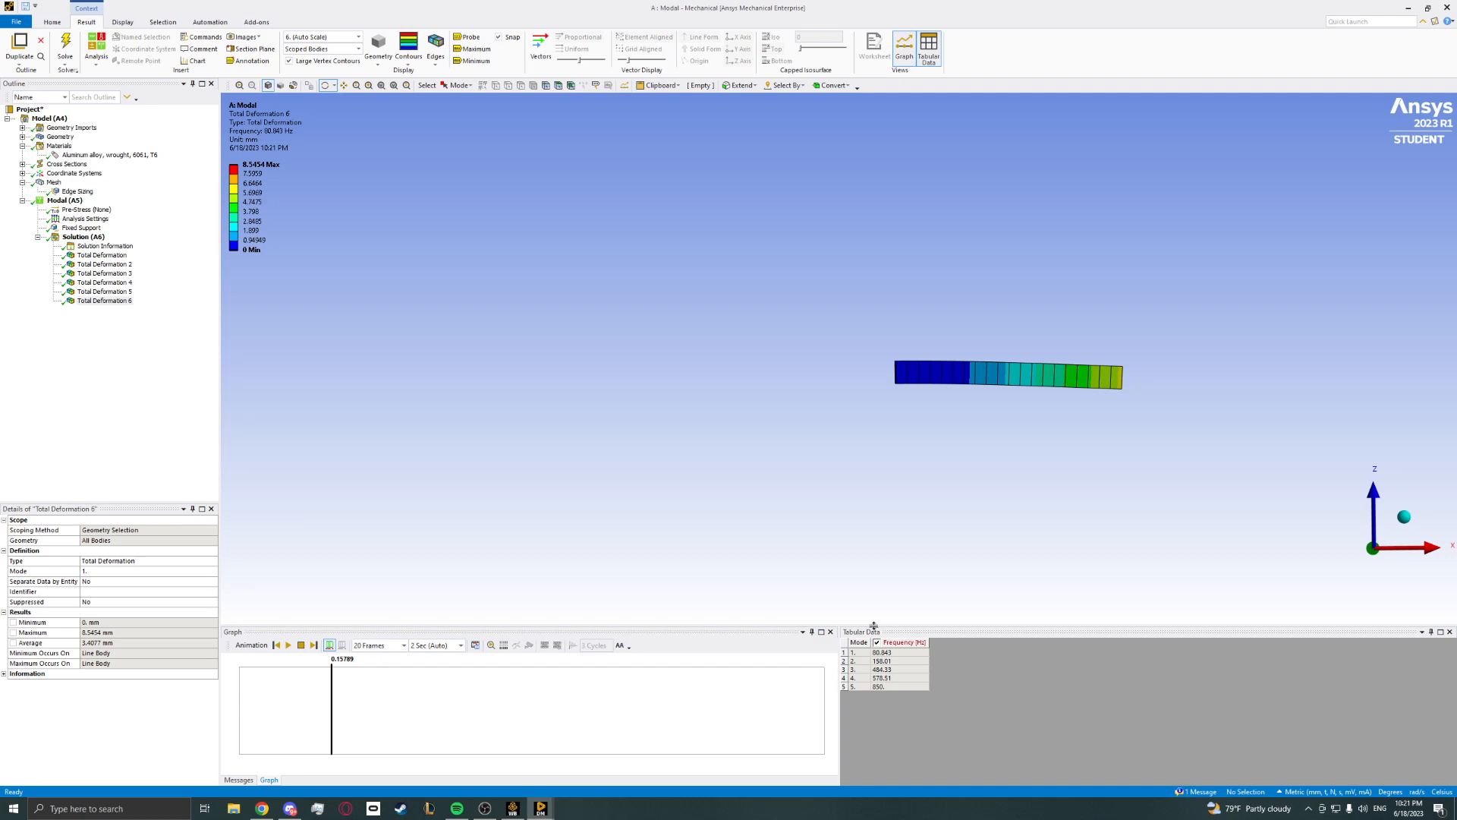
click(288, 645)
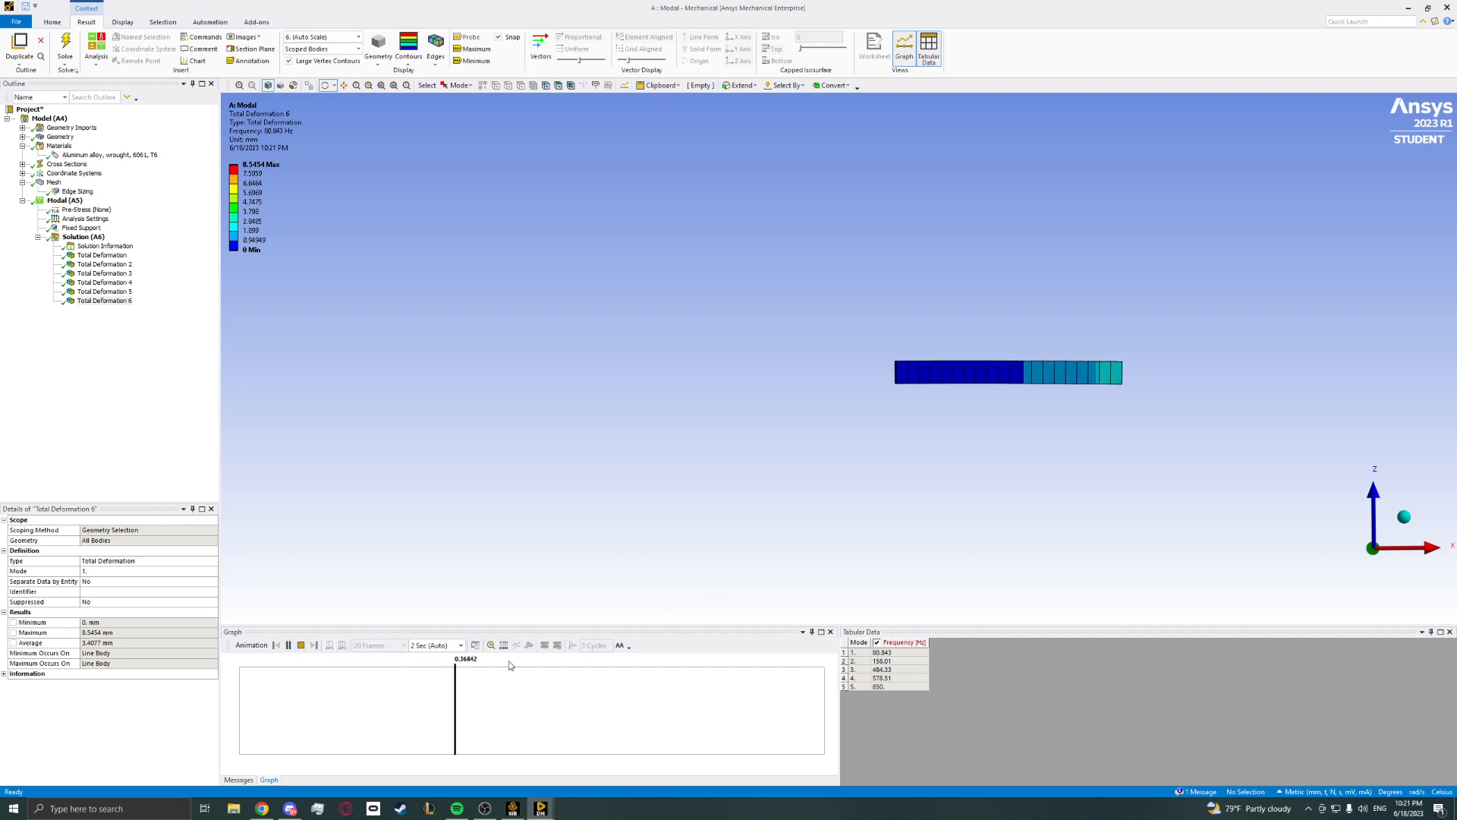
click(300, 644)
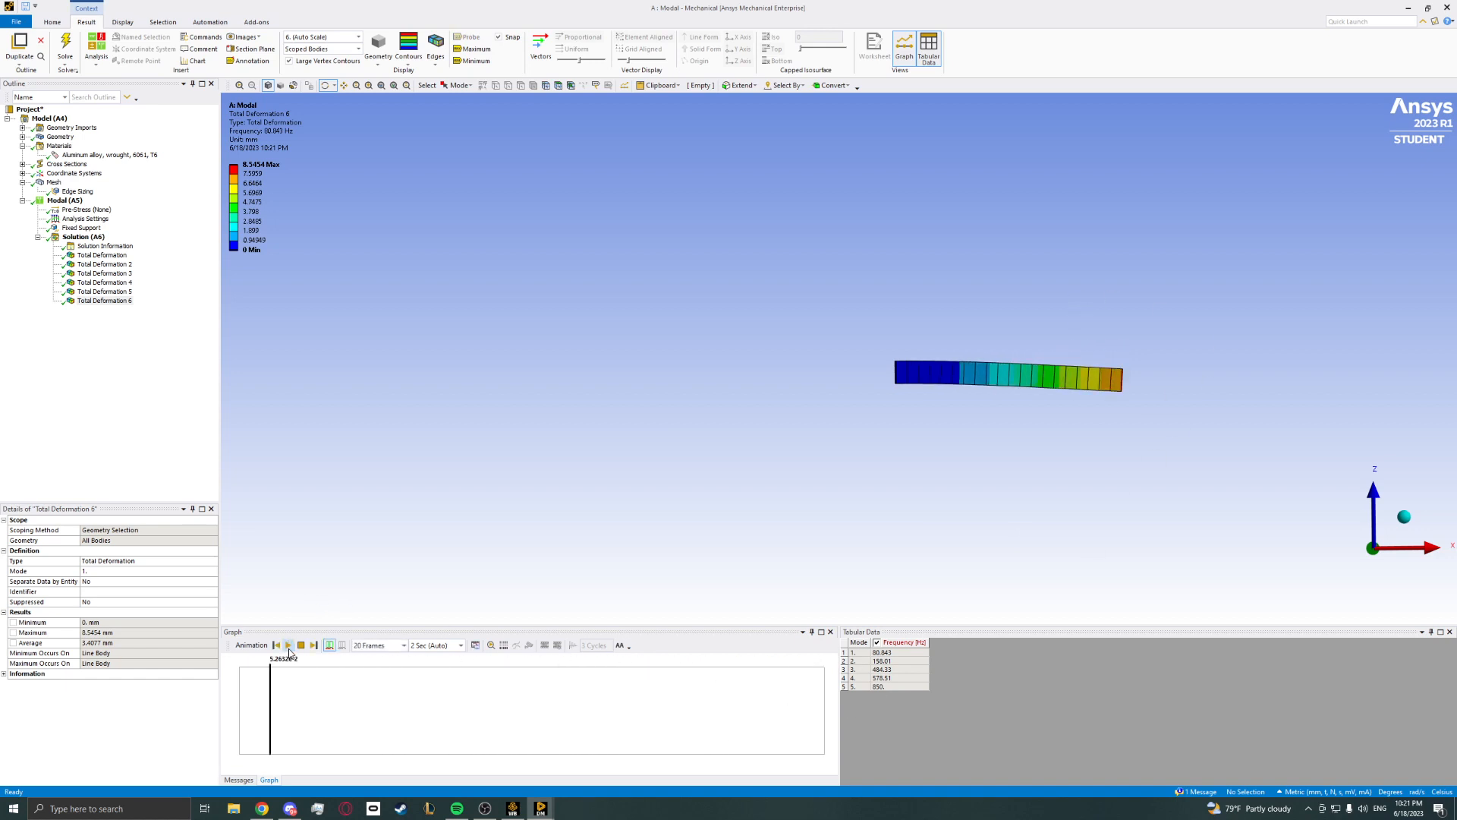
Open the first Total Deformation result and capture a screenshot covering its contour plot, frequency graph and tabular data.
click(110, 256)
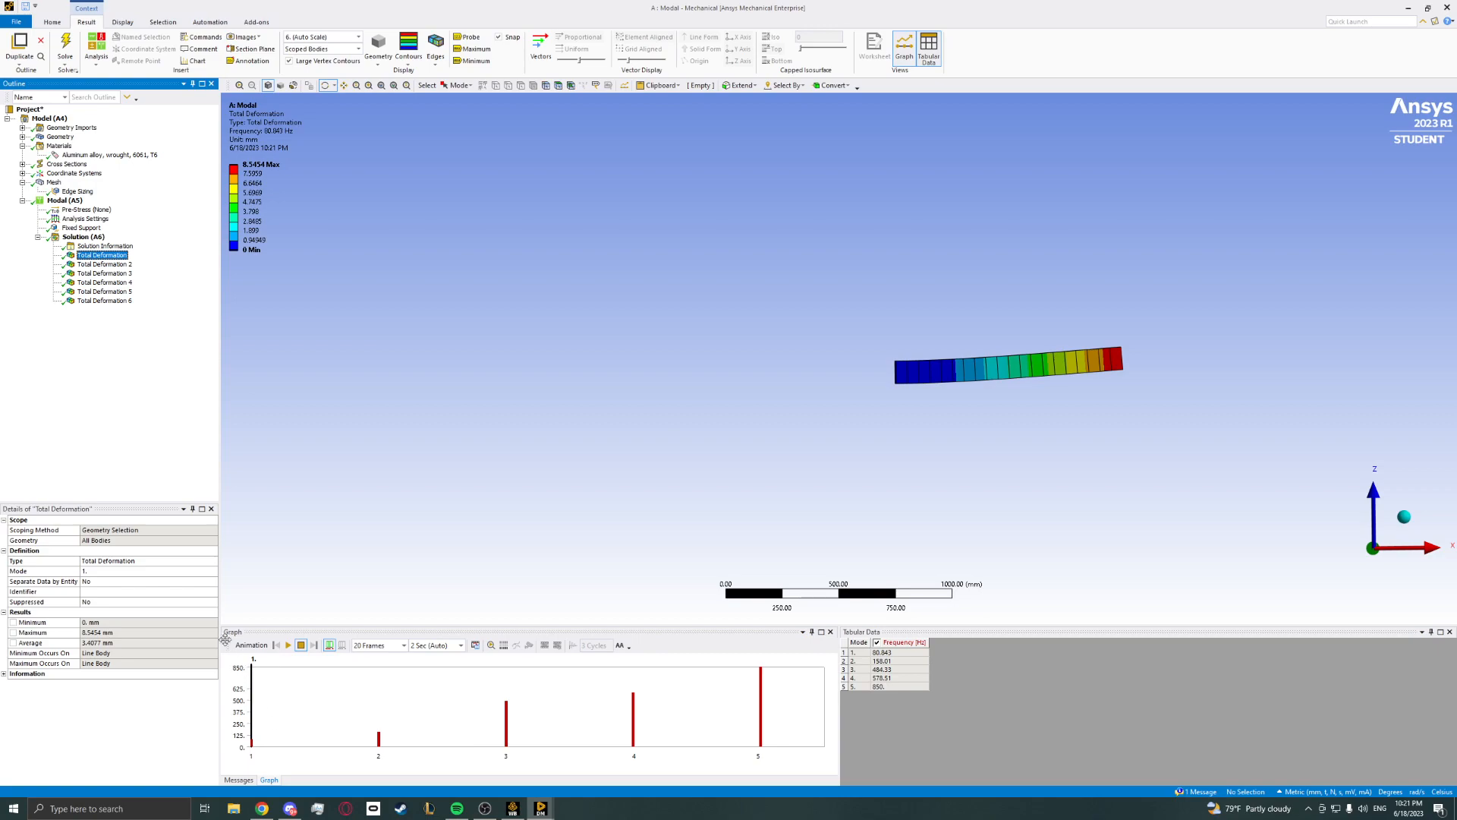
key(Print)
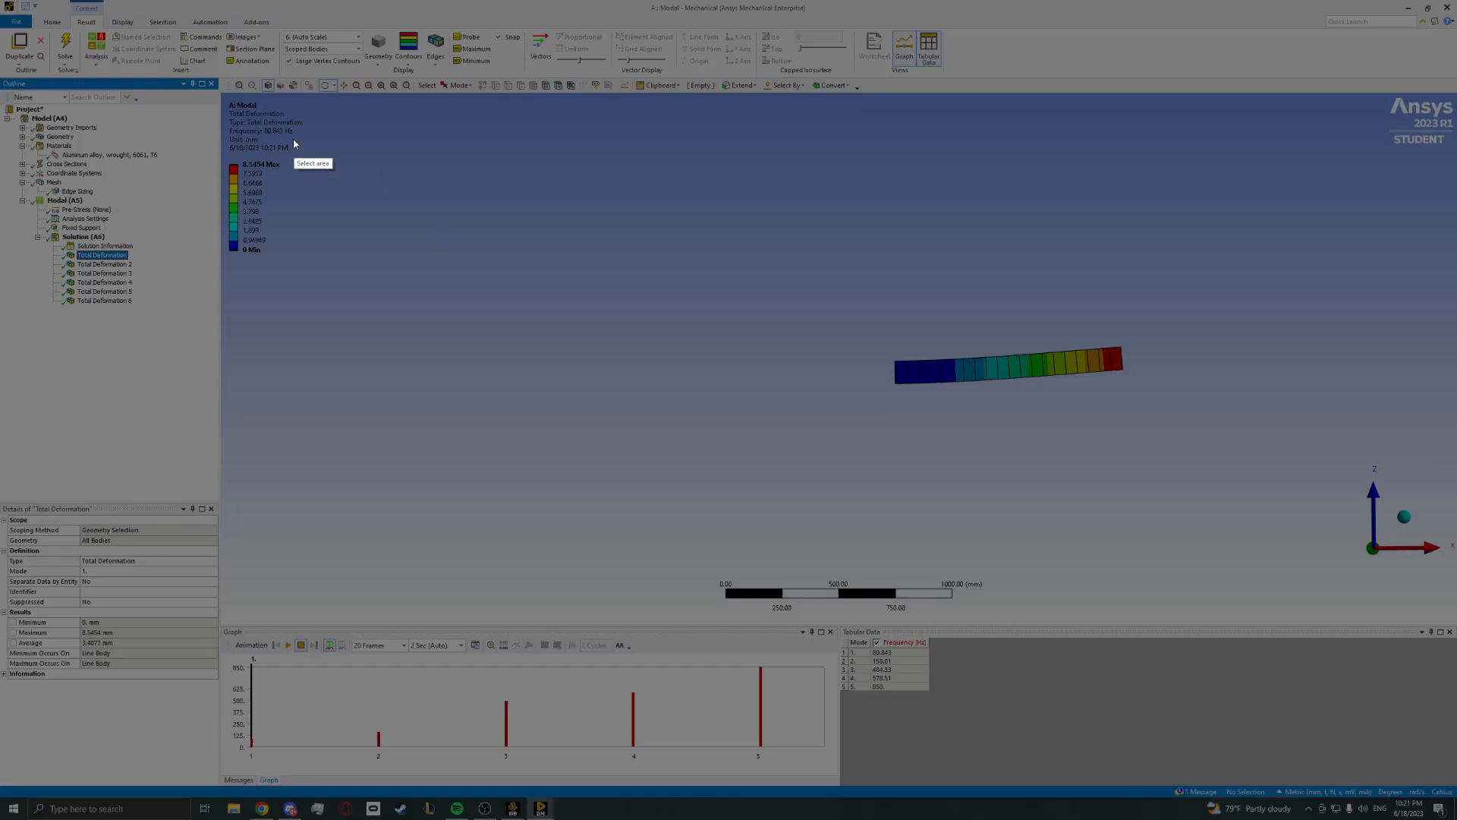
mouse_move(222, 97)
mouse_down()
mouse_move(1273, 779)
mouse_move(1431, 790)
mouse_up()
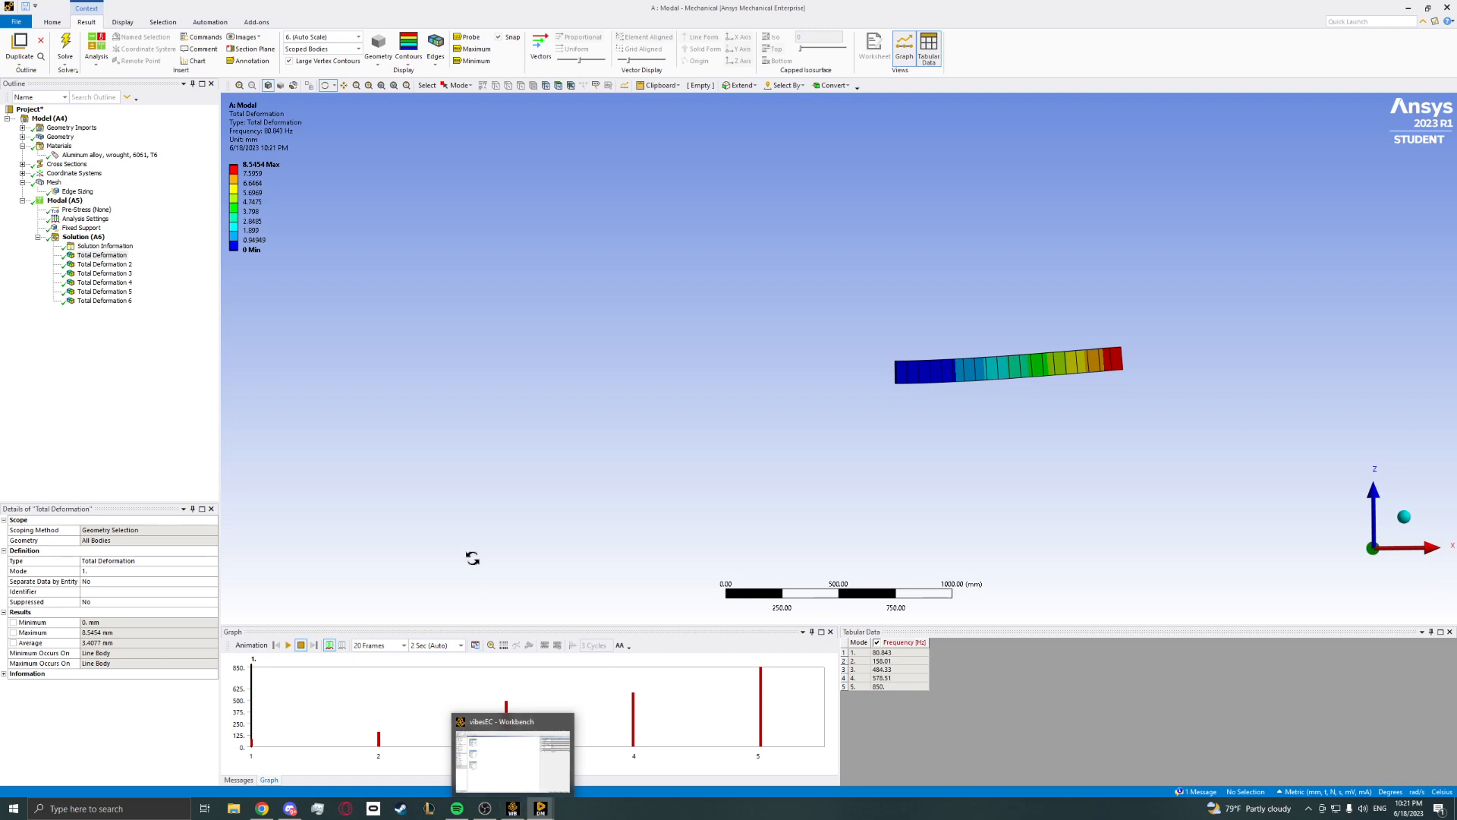
Switch to Discord, open the general channel of the EML 4225 server, and return to Ansys Mechanical.
click(290, 808)
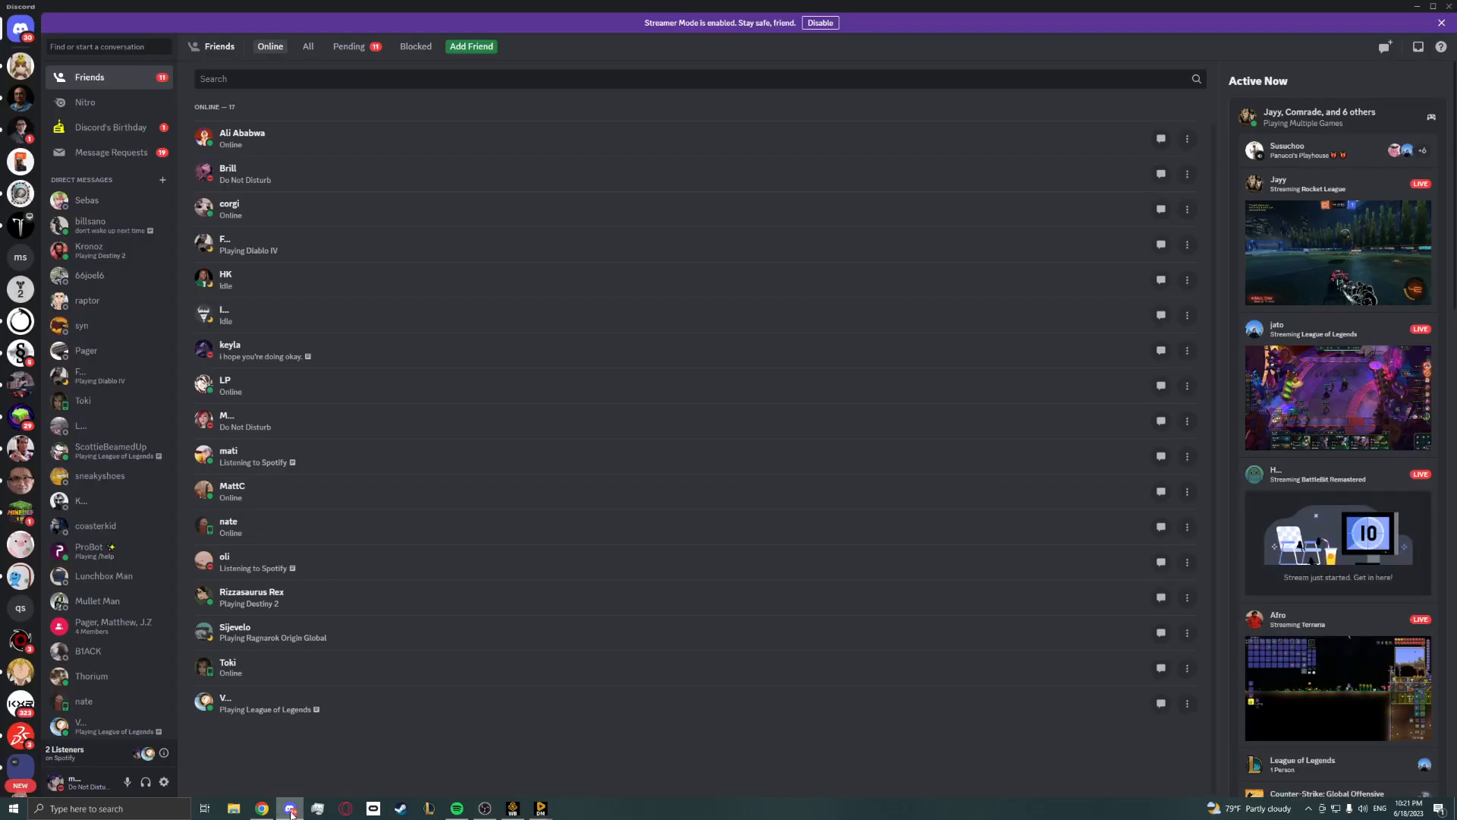
click(20, 129)
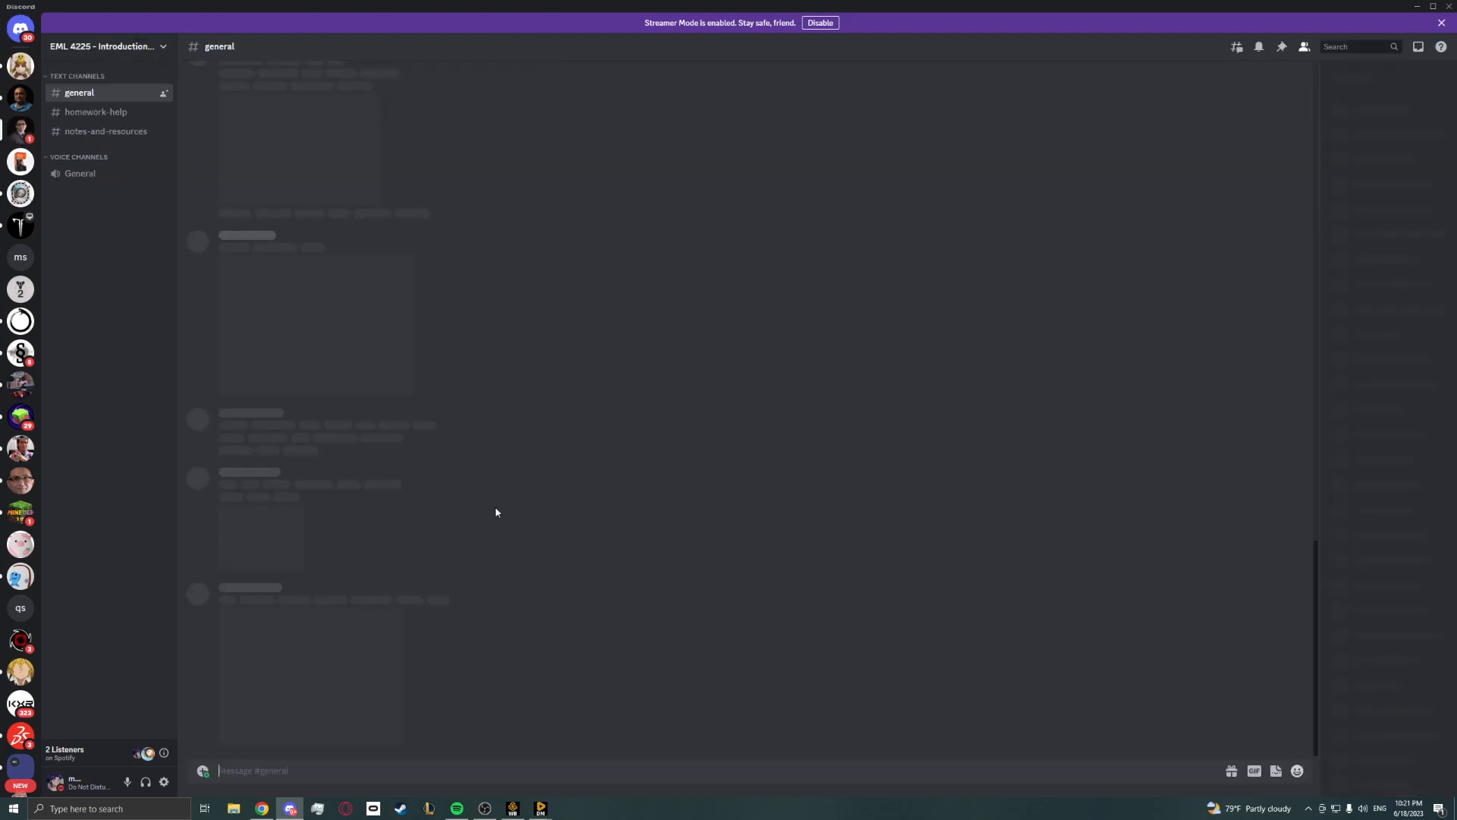
key(alt+Tab)
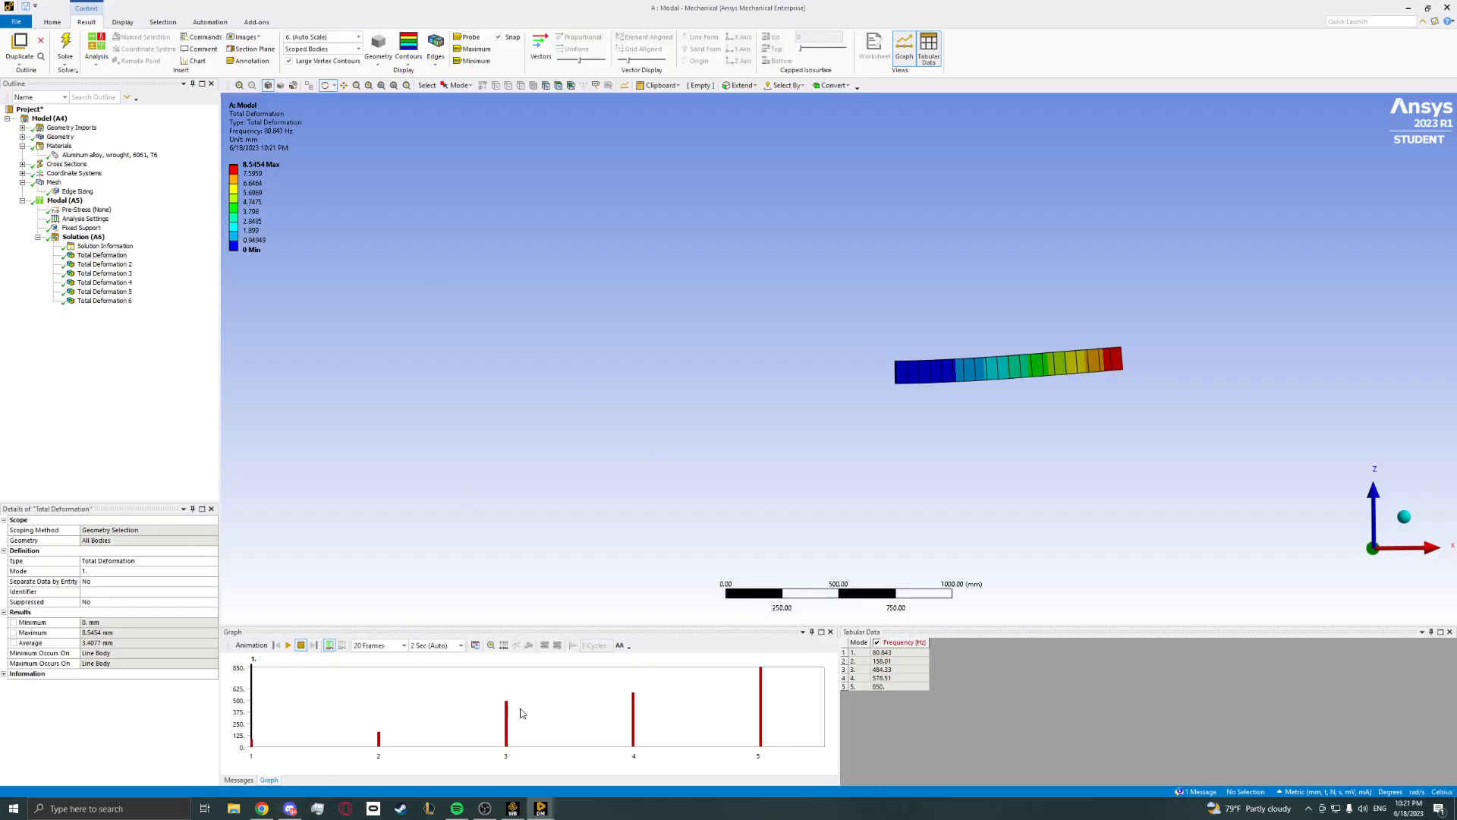
Switch to Chrome, show the YouTube tutorial on creating a line body, close the Beam Analysis Report tab, and highlight the video's title.
click(261, 808)
click(204, 9)
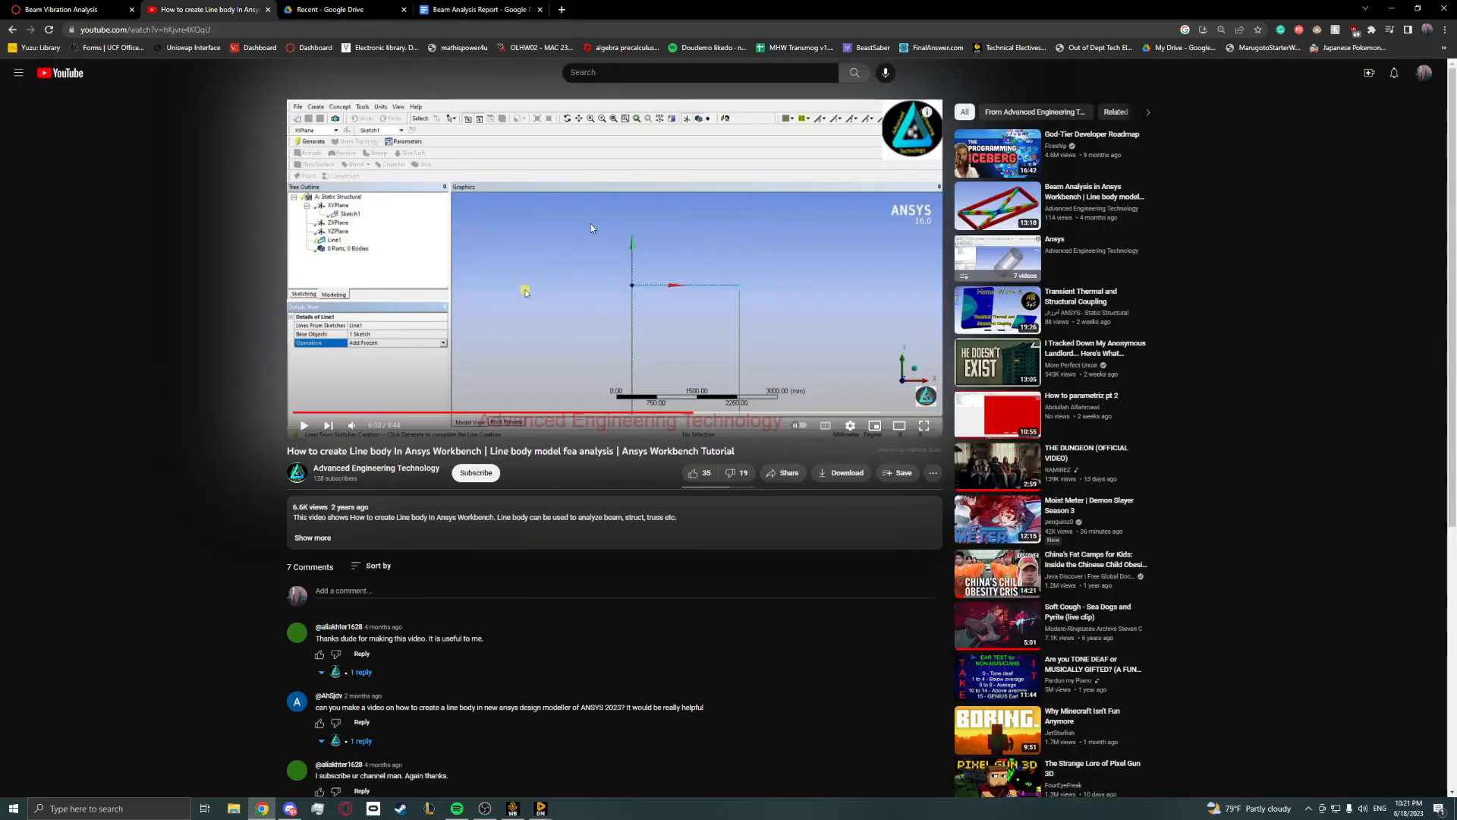
click(539, 9)
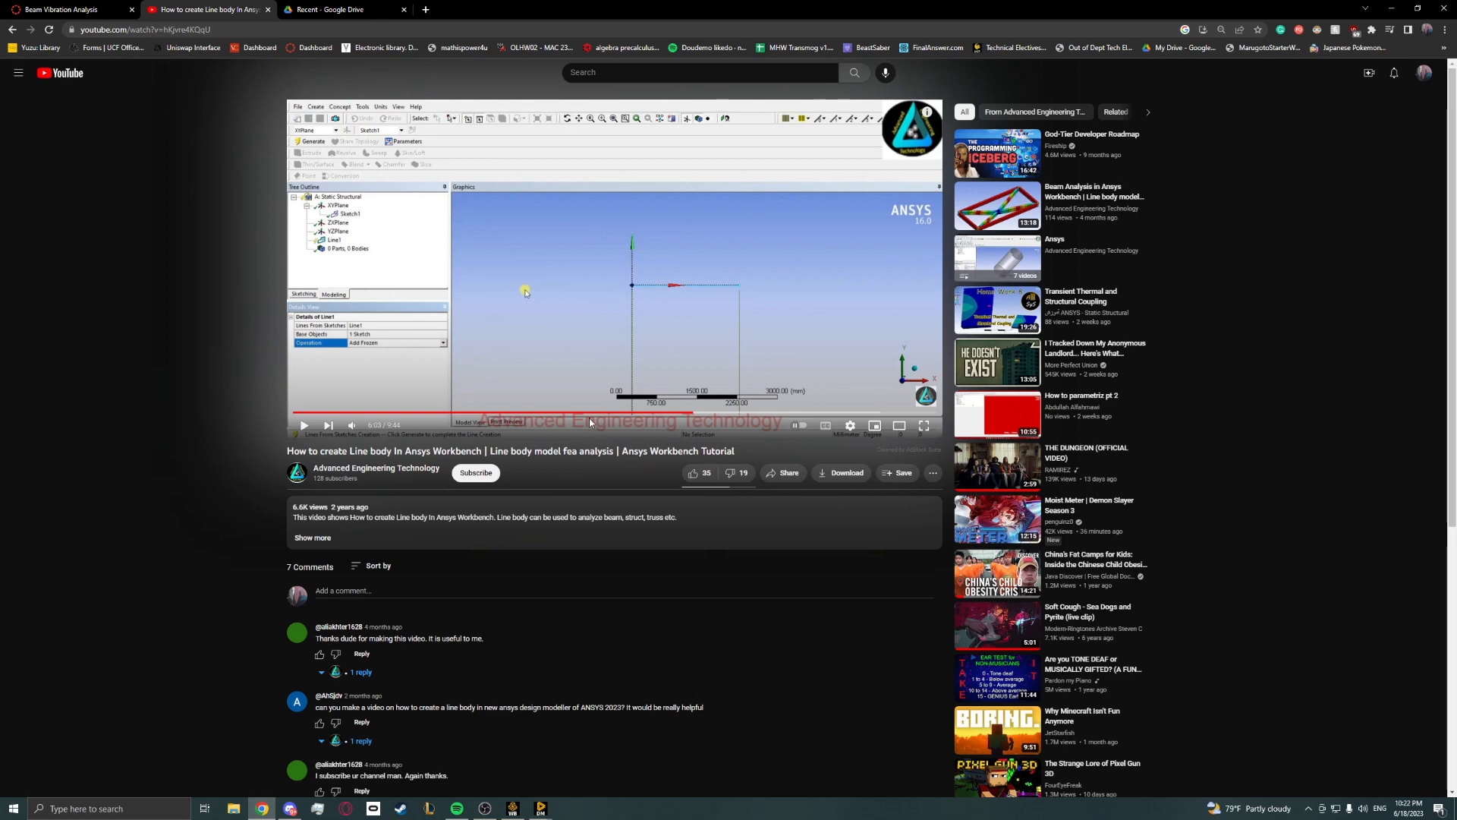
drag(743, 451, 281, 450)
Switch to Workbench to view the project schematic, and return to the Modal system's Mechanical window.
click(512, 809)
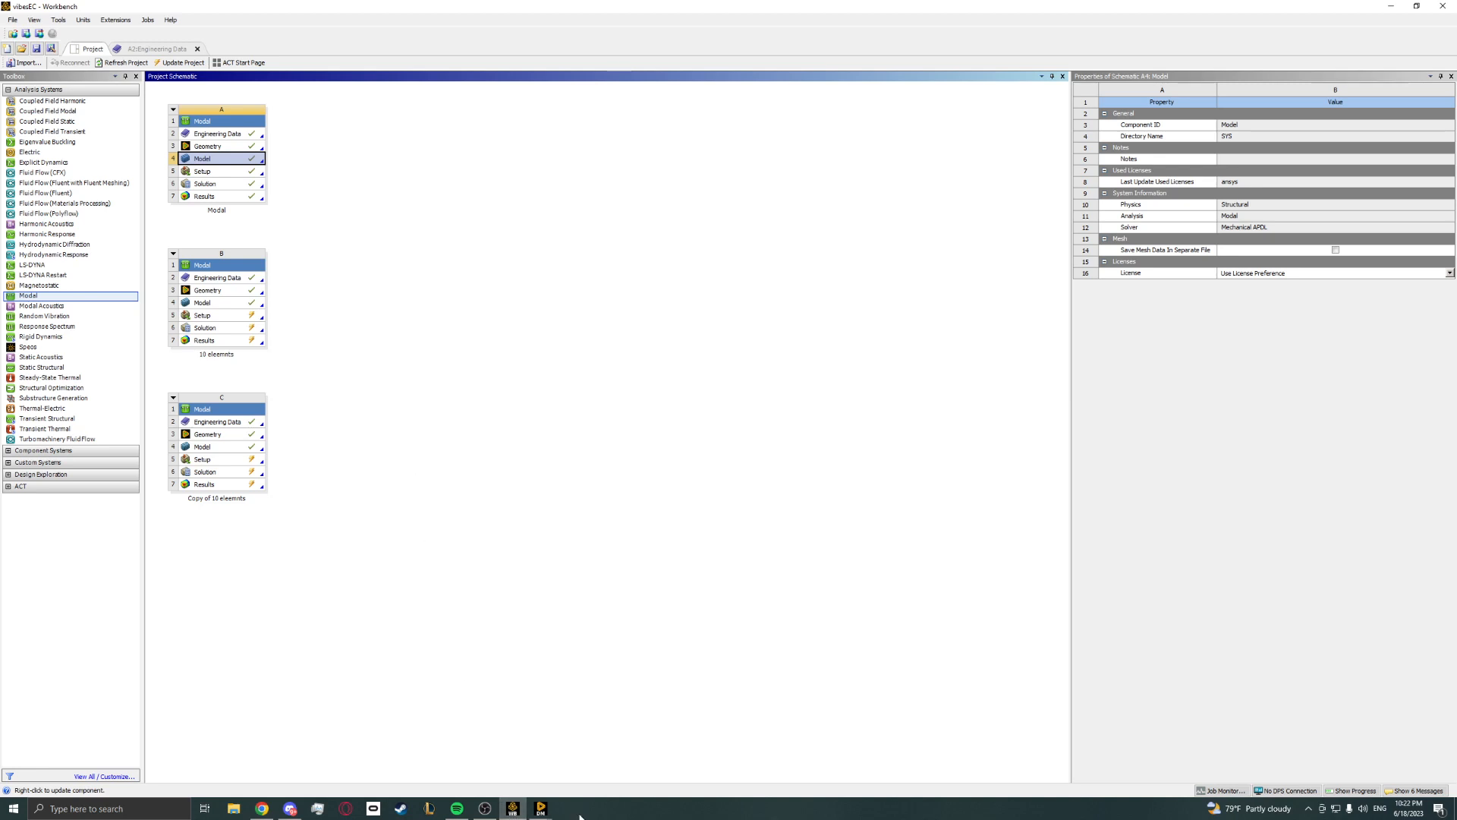
mouse_move(541, 809)
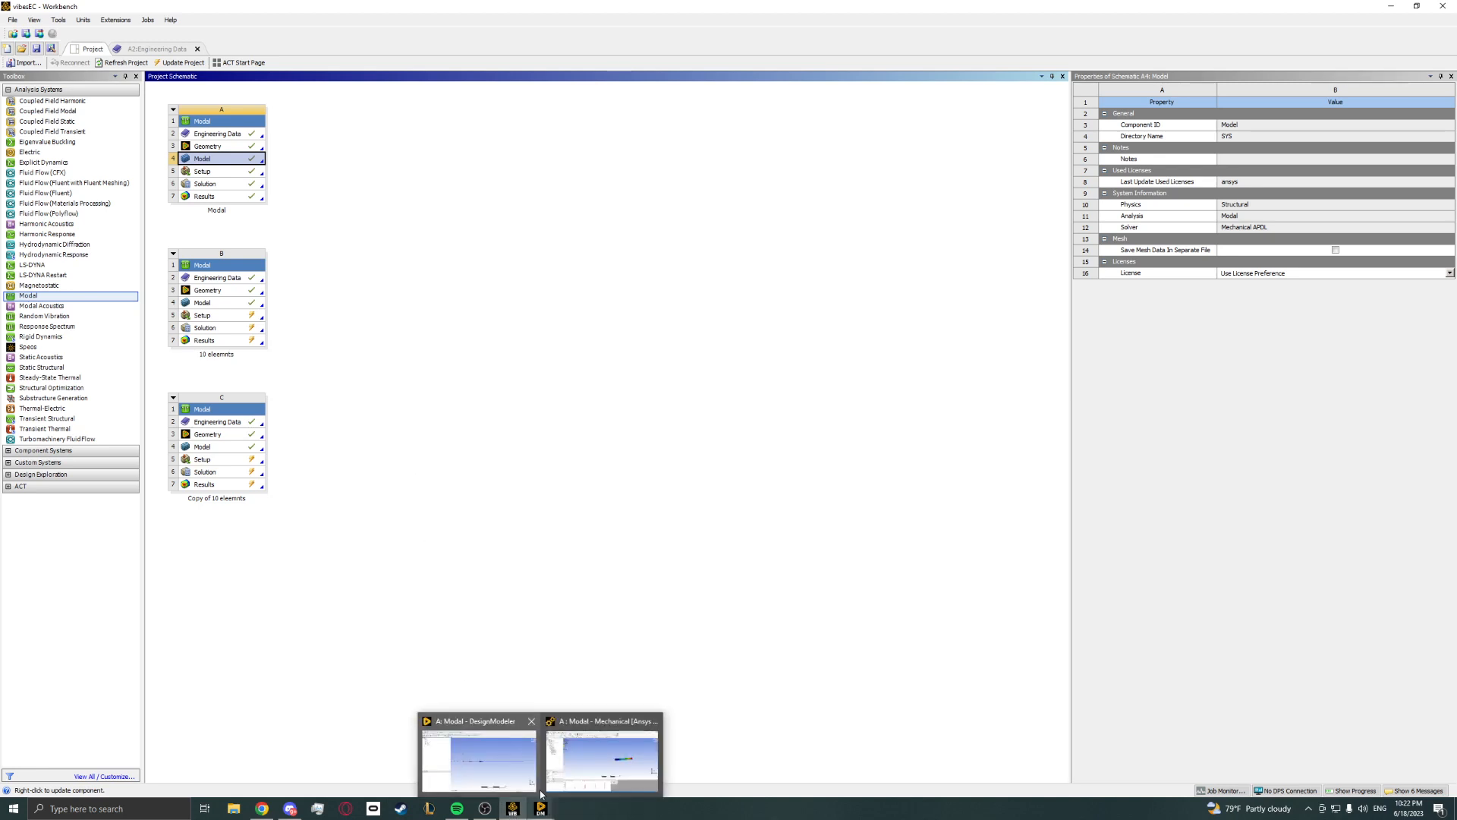
click(596, 779)
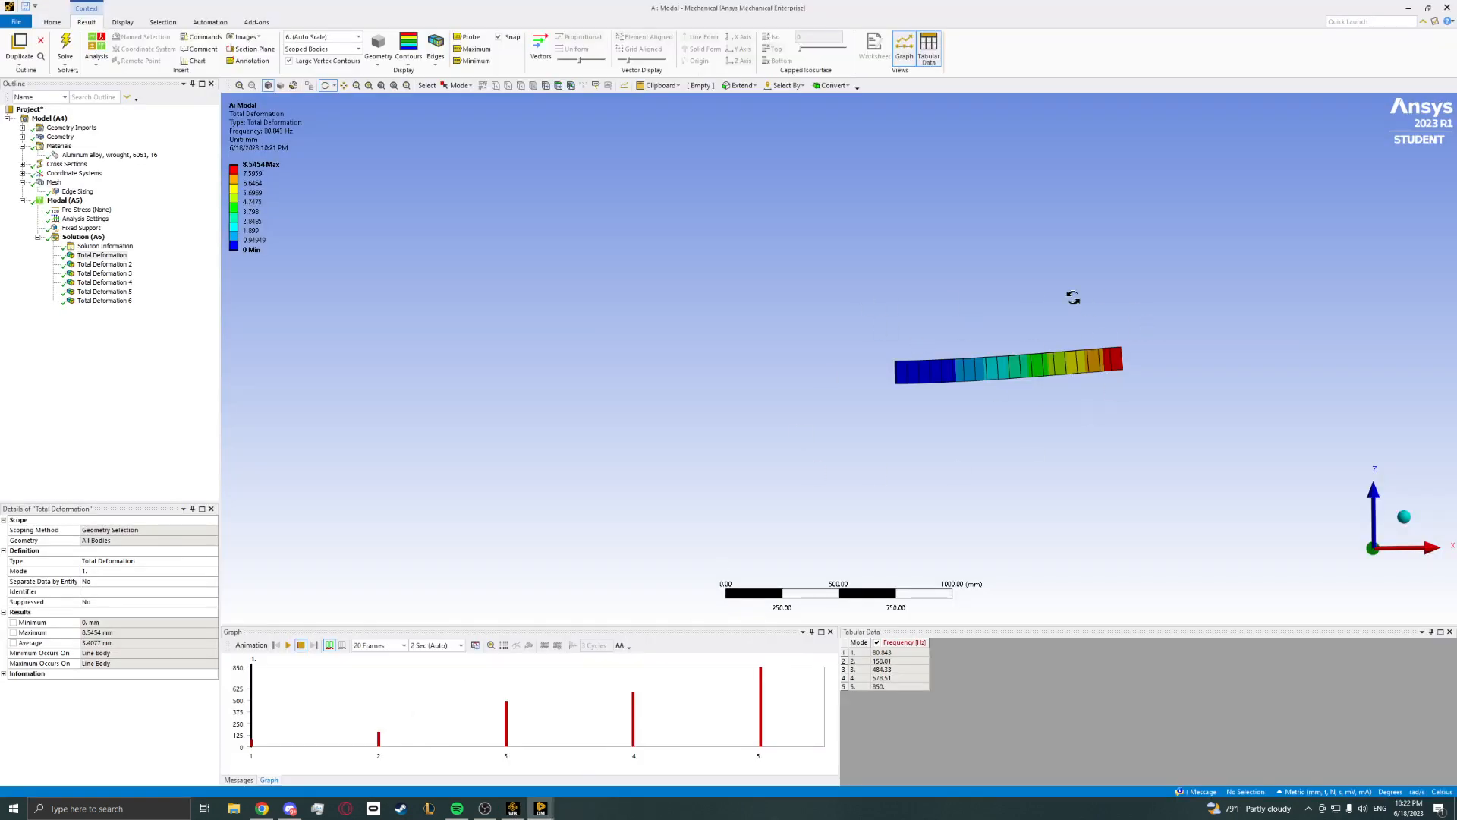